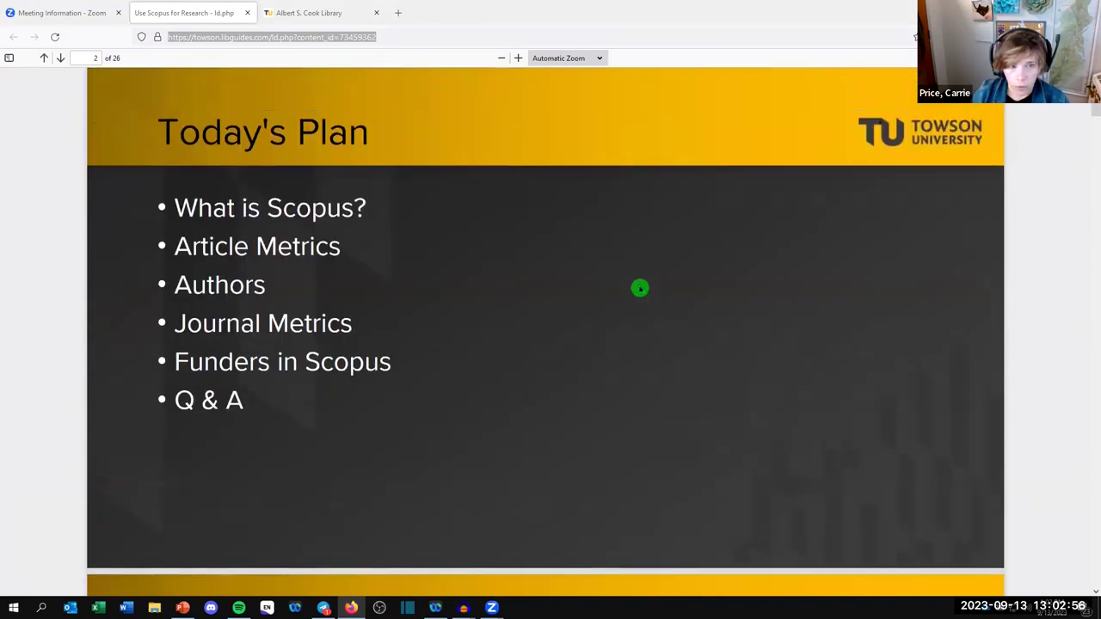
- Go through the presentation slides from Today's Plan to the bulleted What is Scopus? overview
scroll(640, 288, "up", 1)
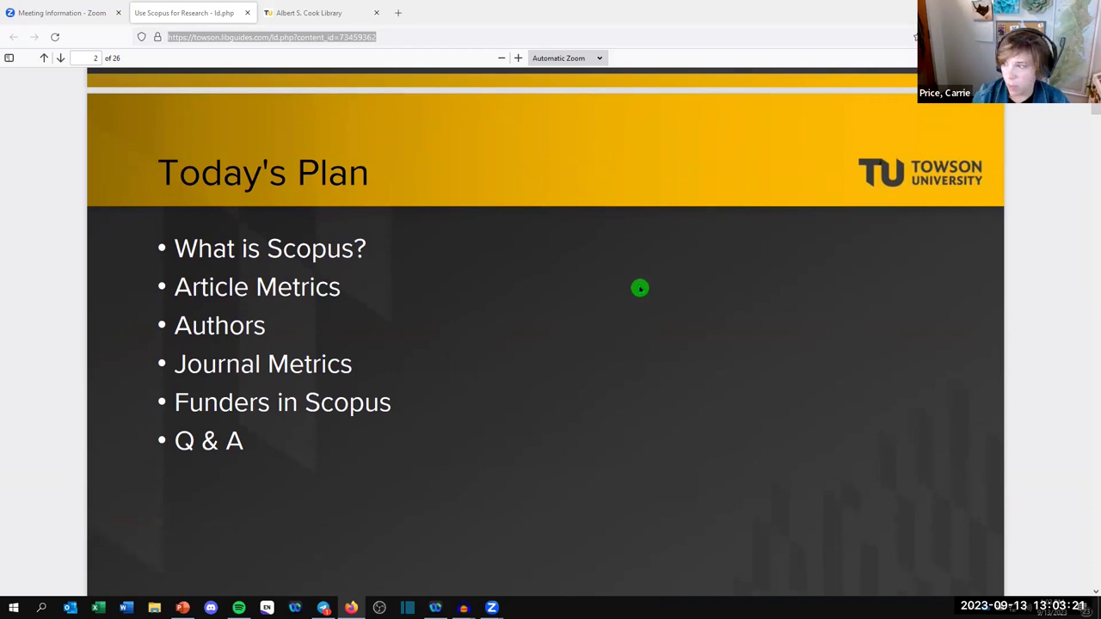
scroll(640, 288, "down", 5)
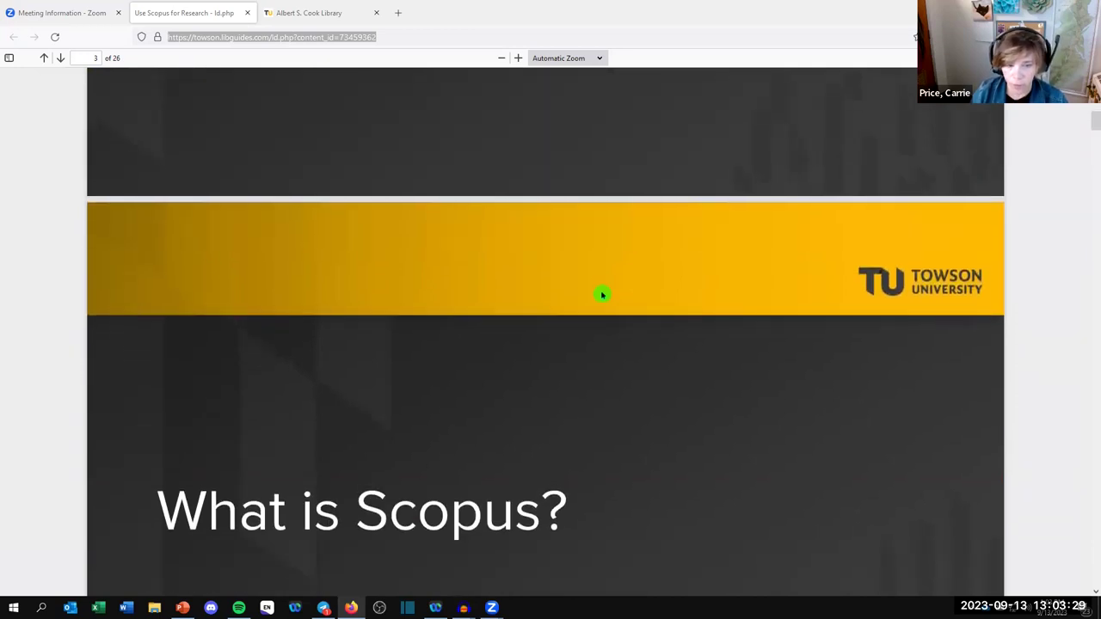
scroll(602, 295, "down", 3)
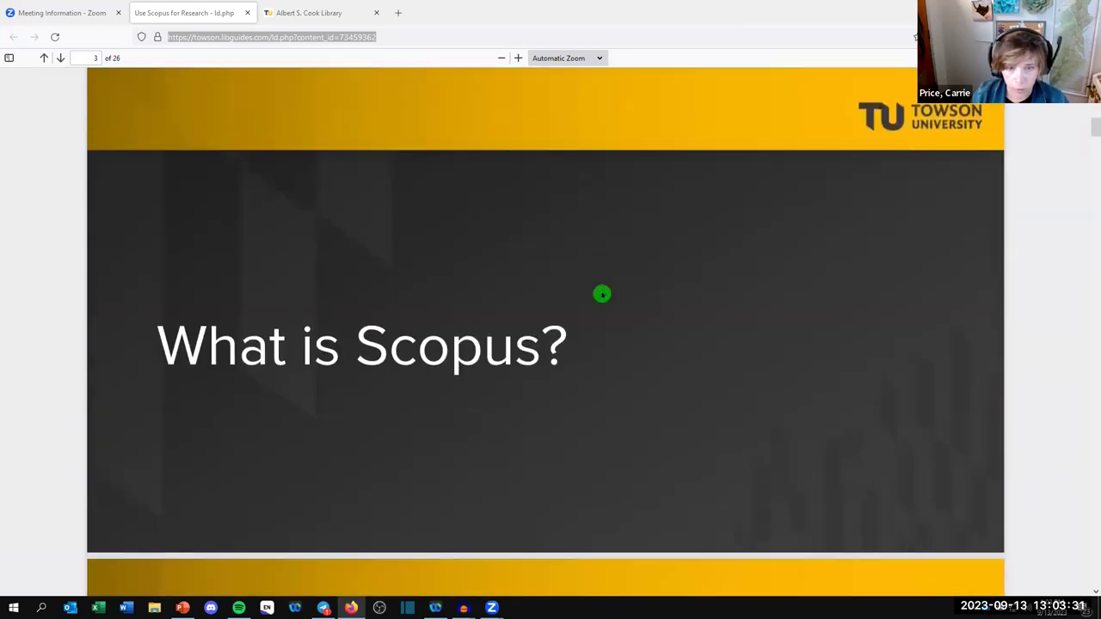
scroll(1061, 348, "down", 7)
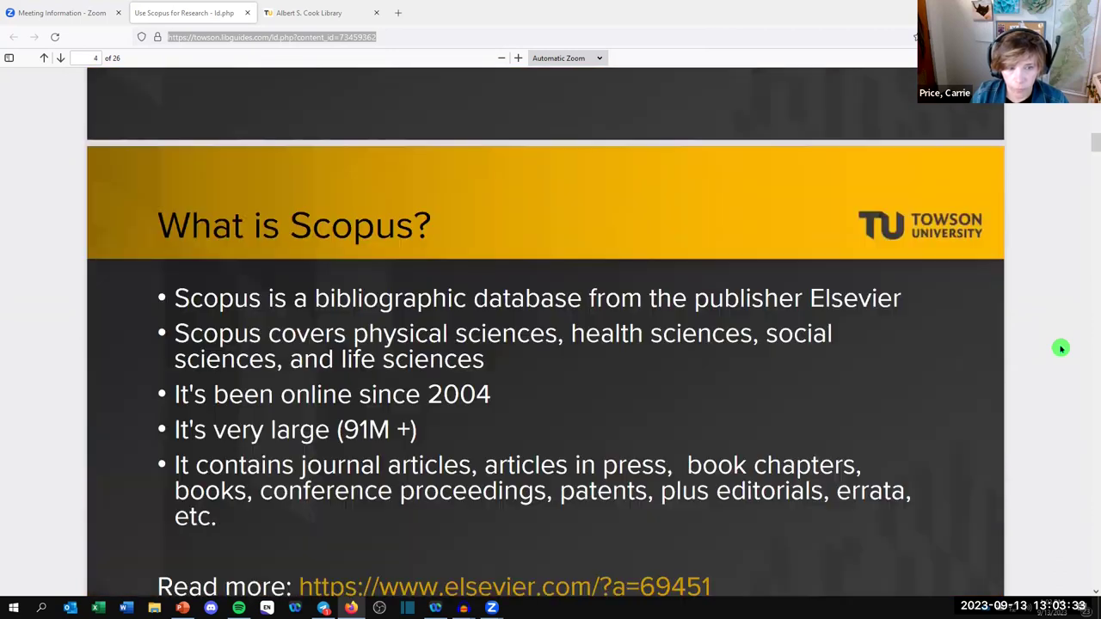
scroll(1061, 349, "down", 2)
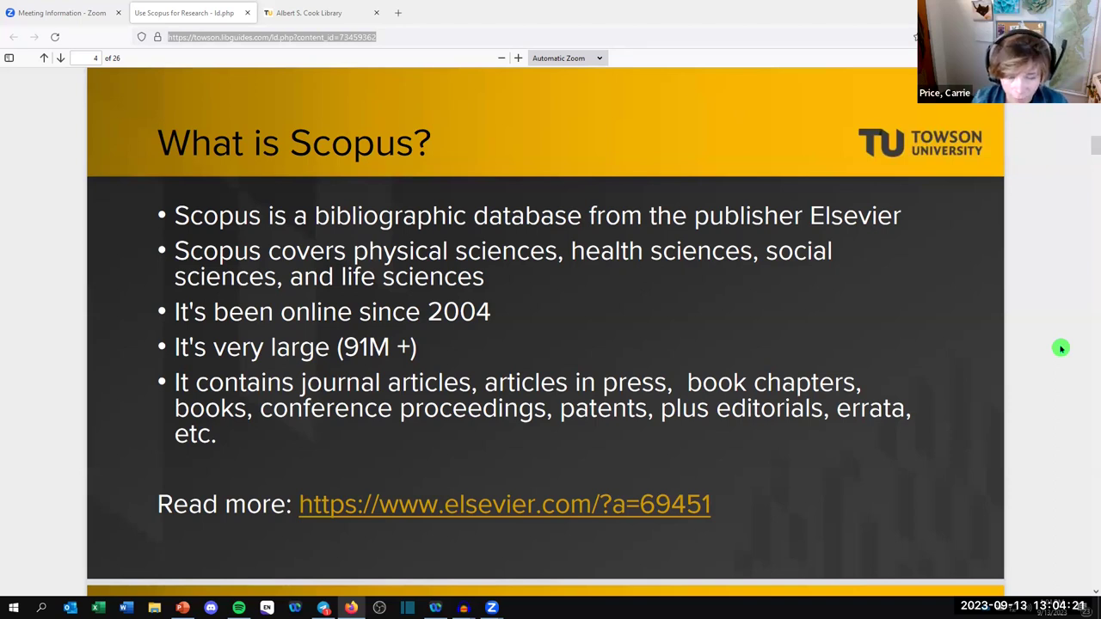
- Open the linked Elsevier content coverage guide, review its Scopus at a glance section, and return to the slides
left_click(476, 507)
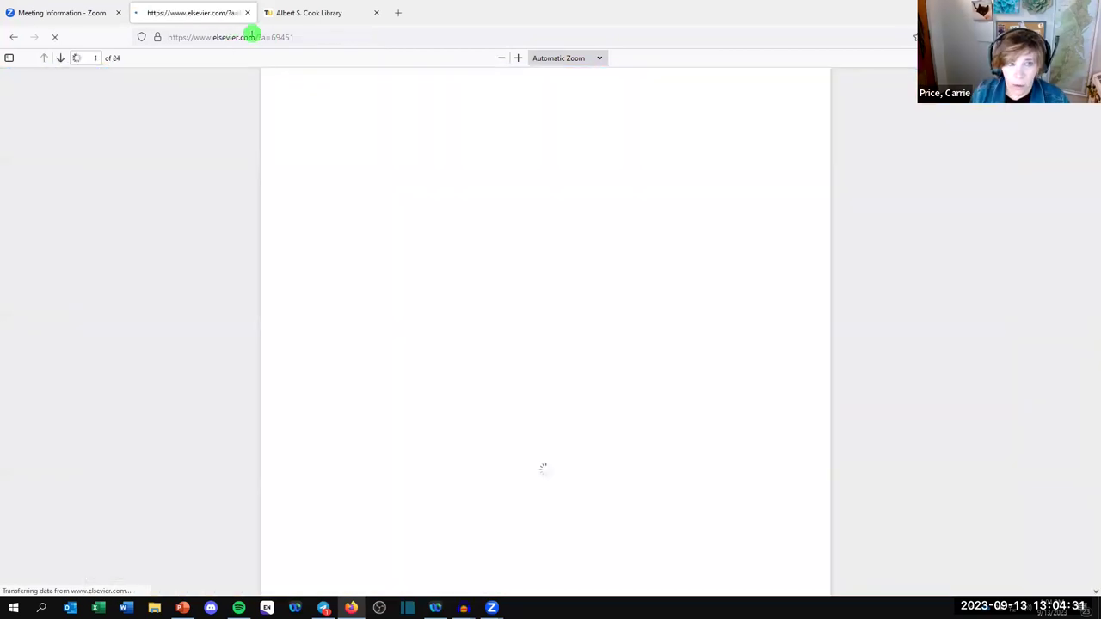
left_click(274, 37)
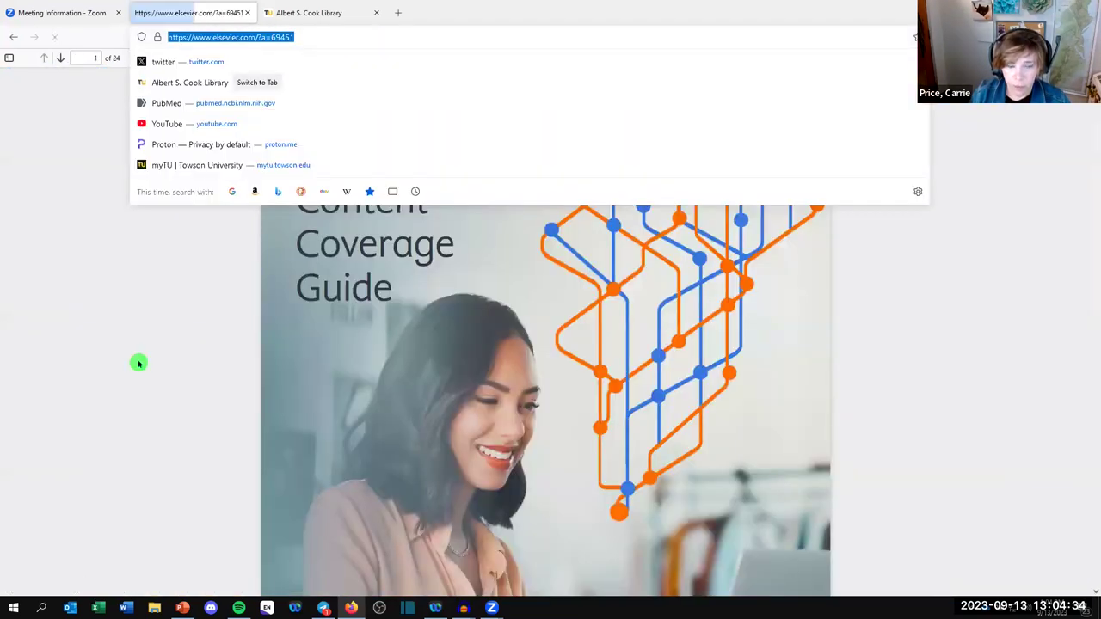
left_click(182, 359)
scroll(182, 359, "down", 8)
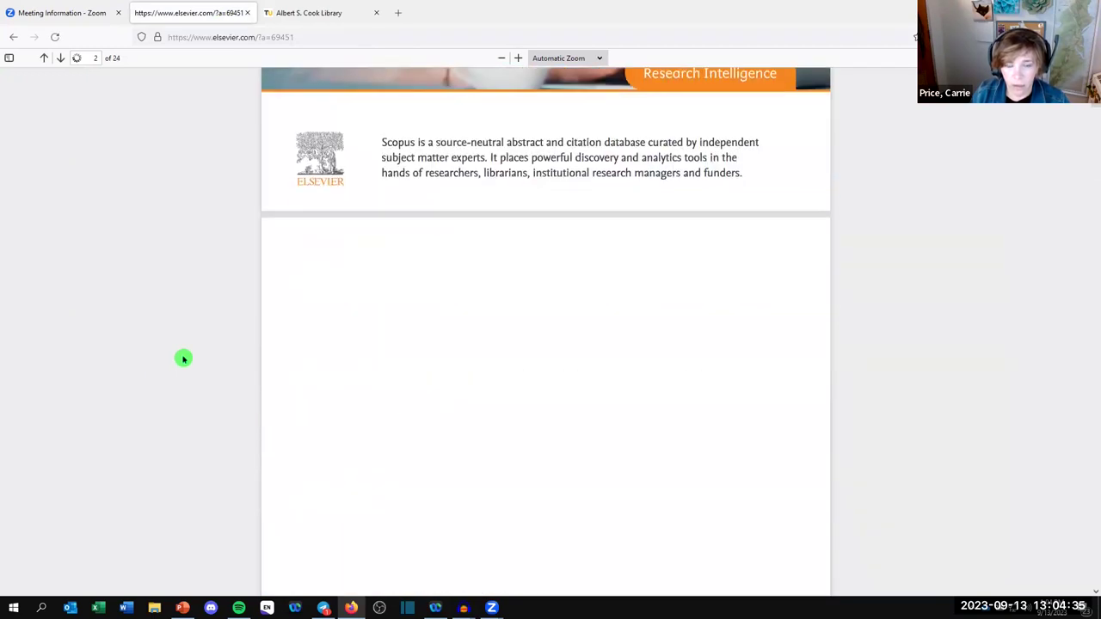
scroll(183, 359, "down", 10)
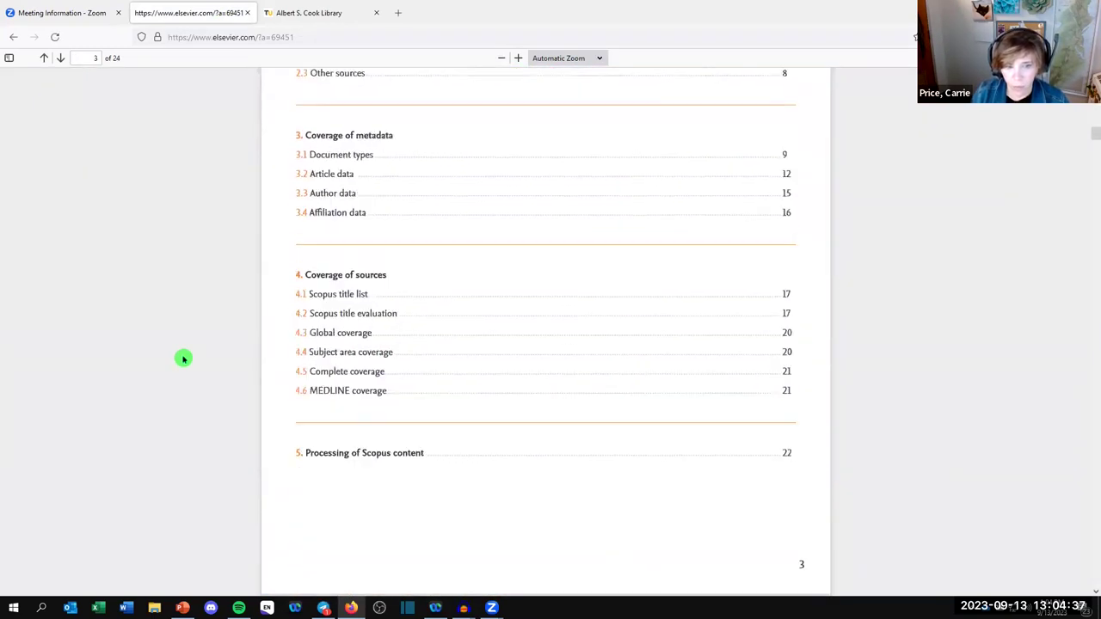
scroll(184, 359, "down", 8)
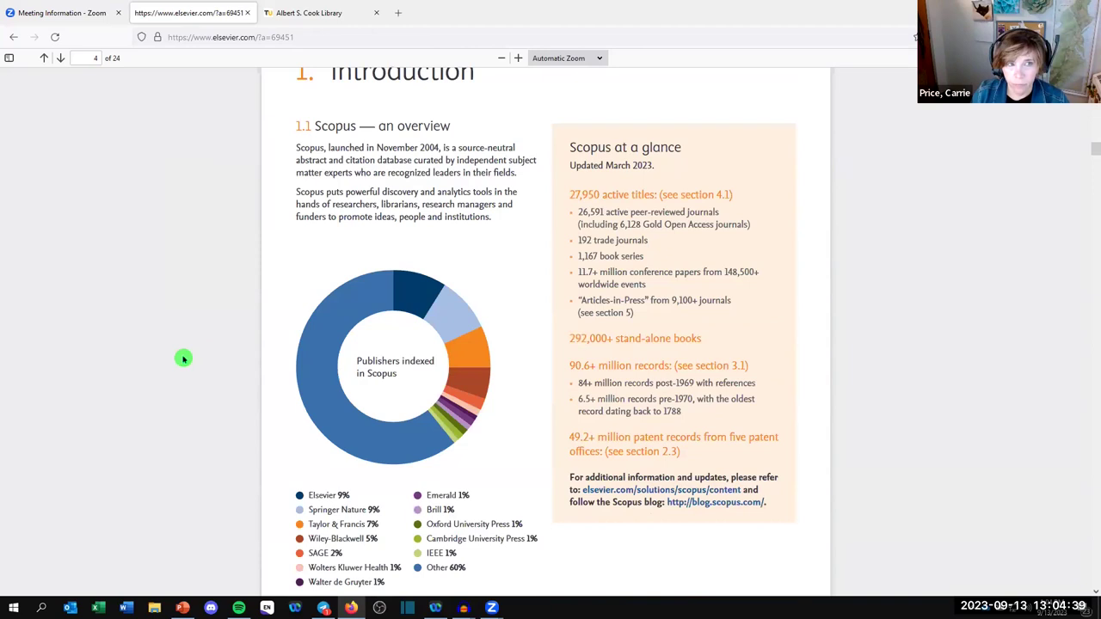
left_click(13, 38)
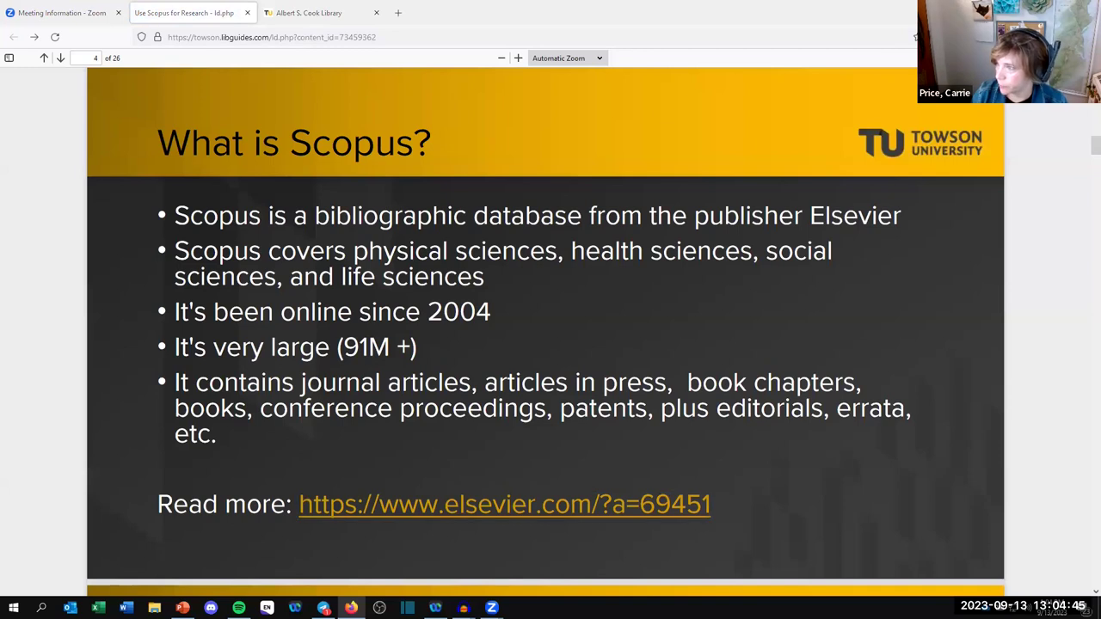
- Read the slides from Scopus at a Glance through What Makes Scopus Unique? to Find Scopus @ the Cook Library
scroll(791, 327, "down", 10)
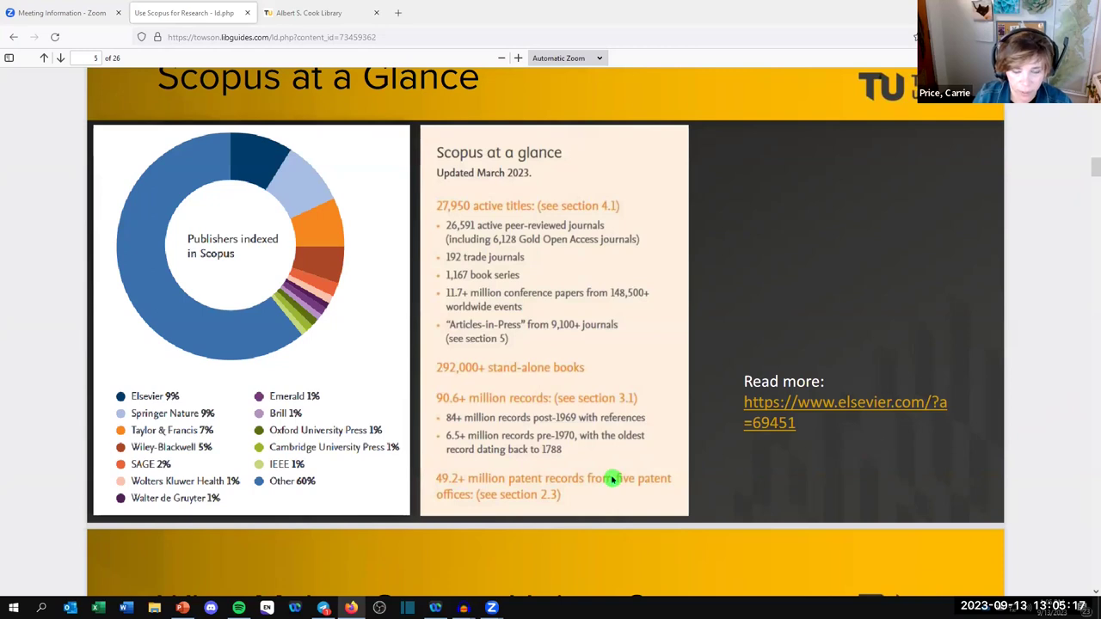
scroll(613, 479, "down", 1)
scroll(612, 479, "down", 5)
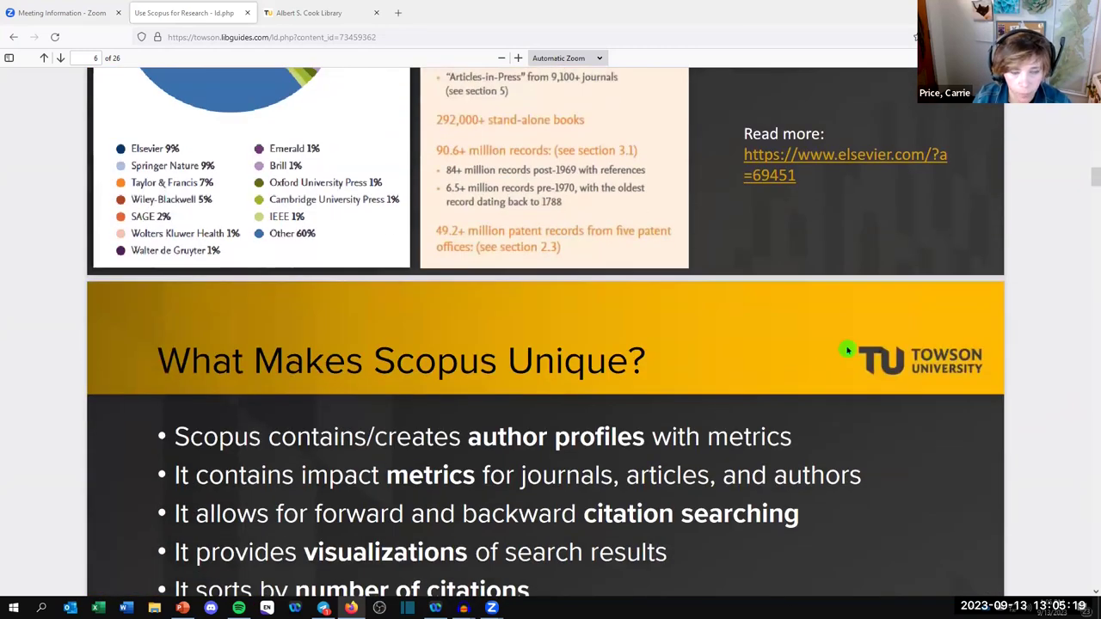
scroll(948, 354, "down", 1)
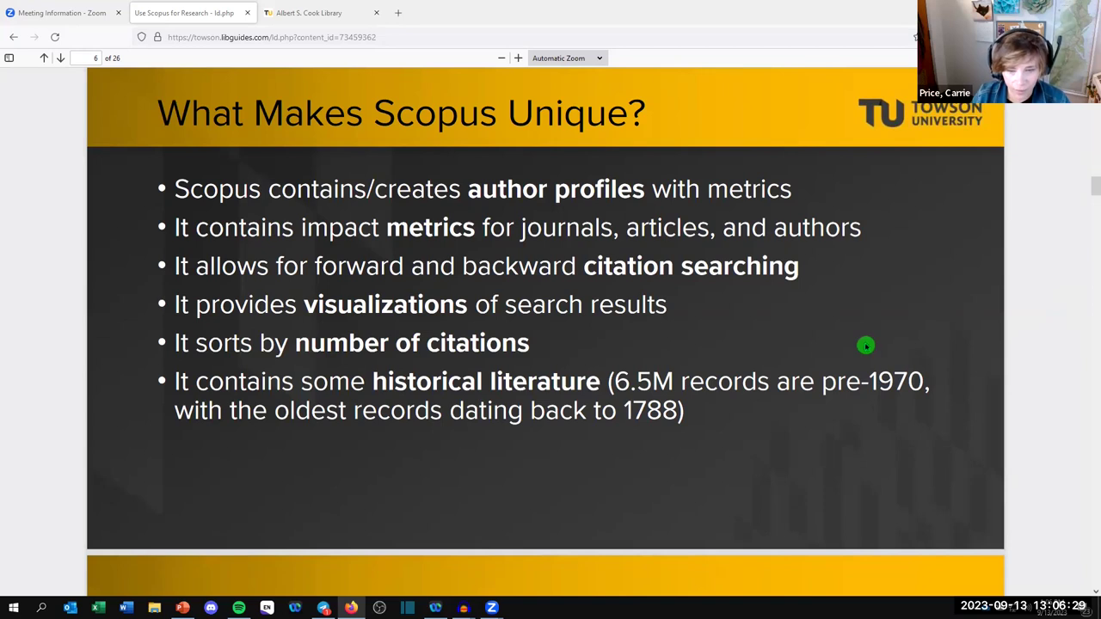
scroll(768, 349, "down", 5)
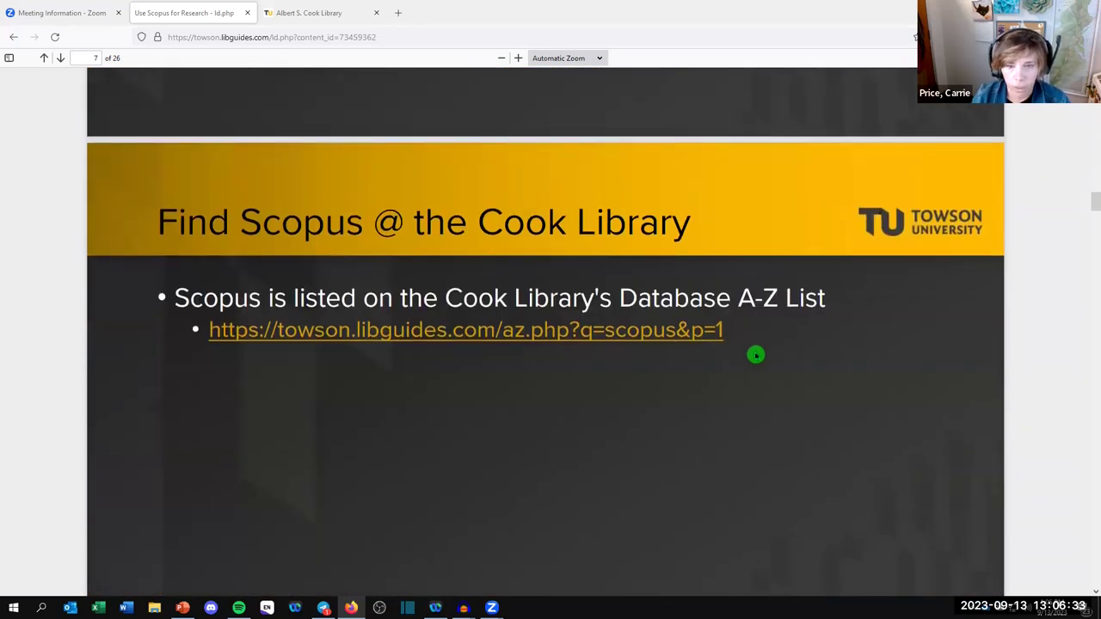
scroll(757, 354, "down", 2)
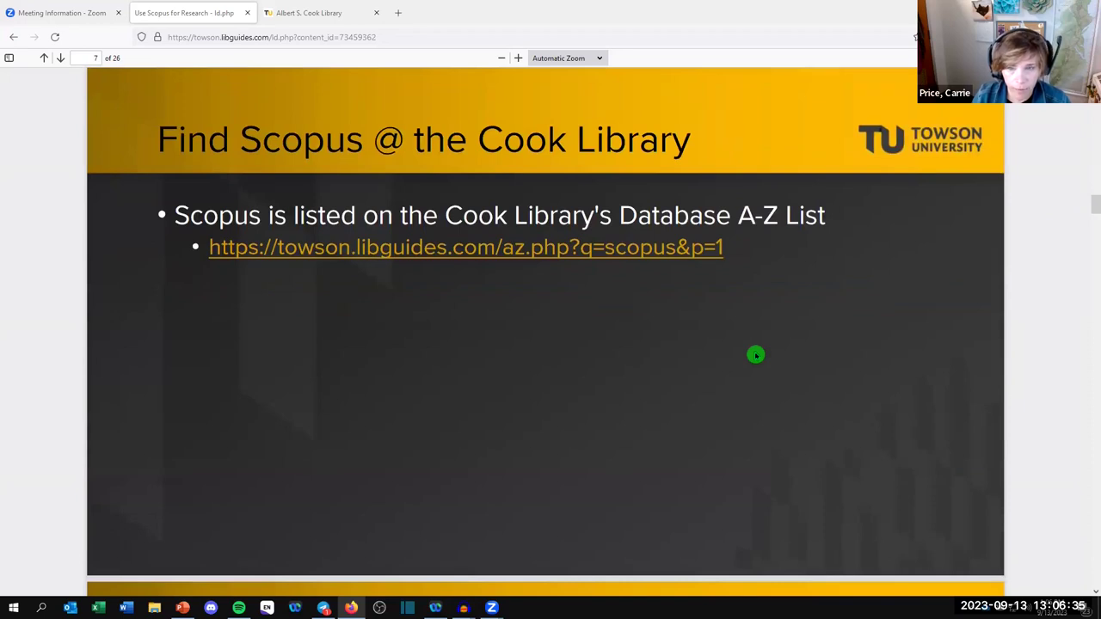
- Open the A-Z Databases list from the Albert S. Cook Library website
left_click(297, 15)
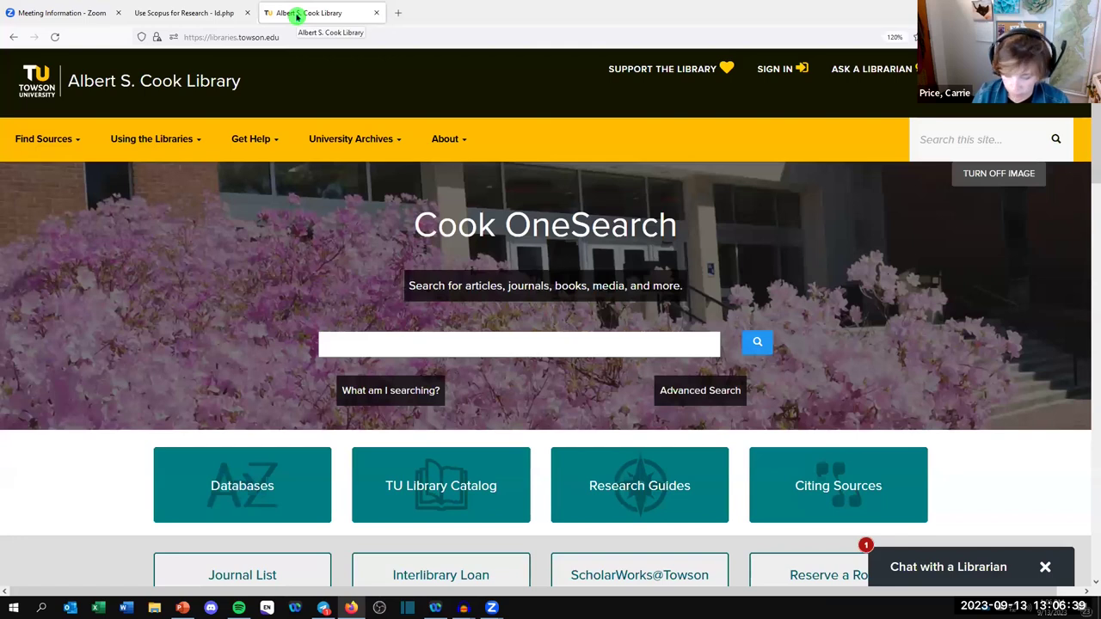
key("ctrl+plus")
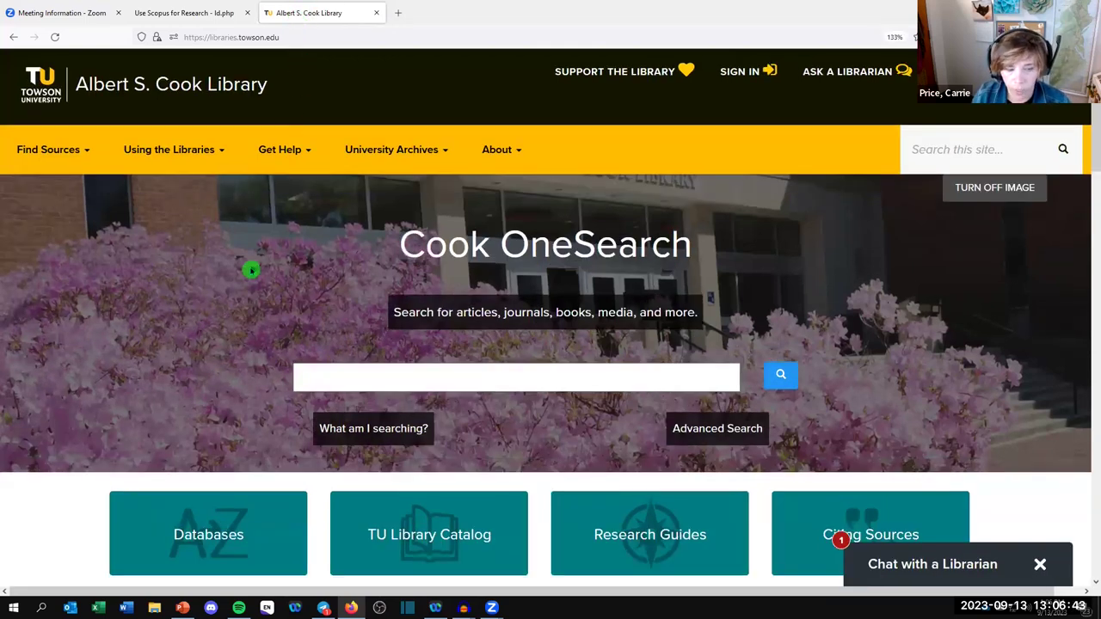
scroll(250, 270, "down", 2)
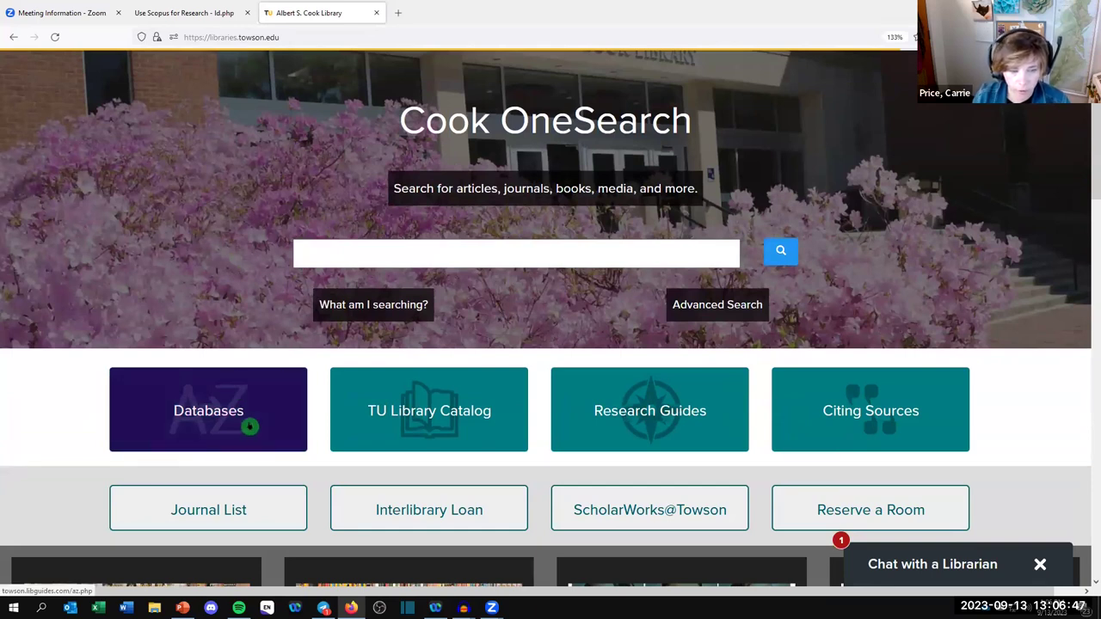
left_click(248, 426)
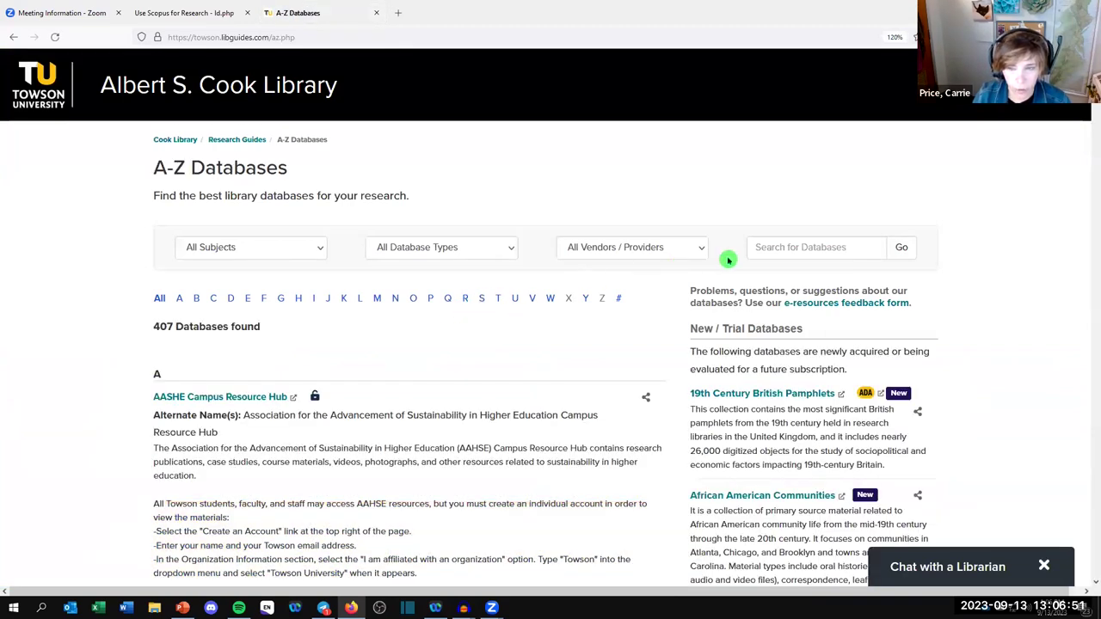
- Search the A-Z Databases list for "scopus" and open the Scopus database
left_click(786, 249)
type("scopus")
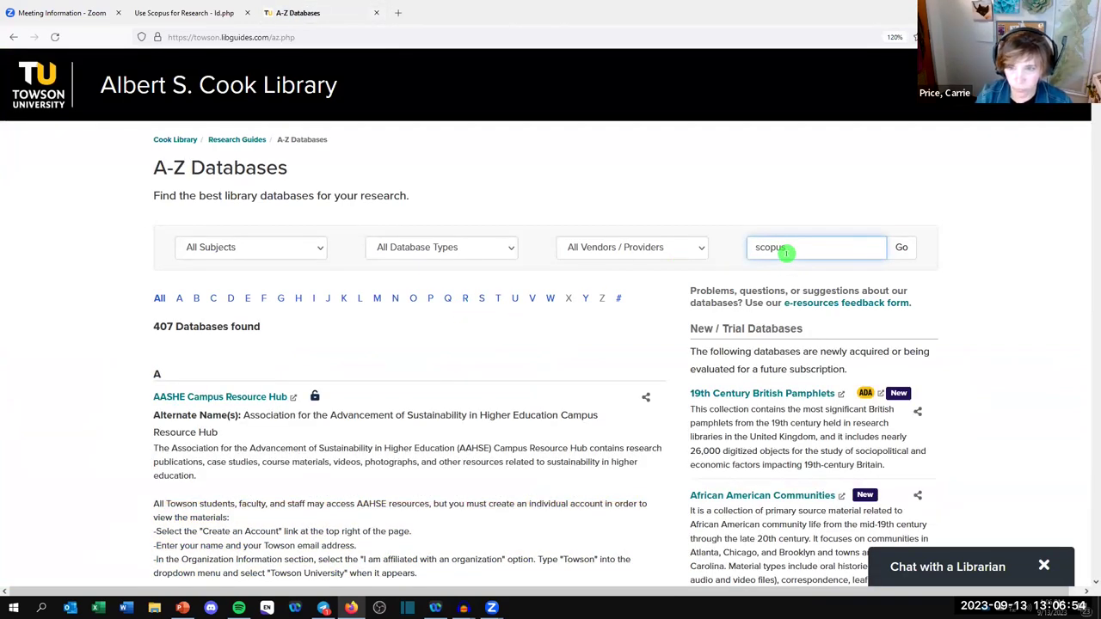
key("Return")
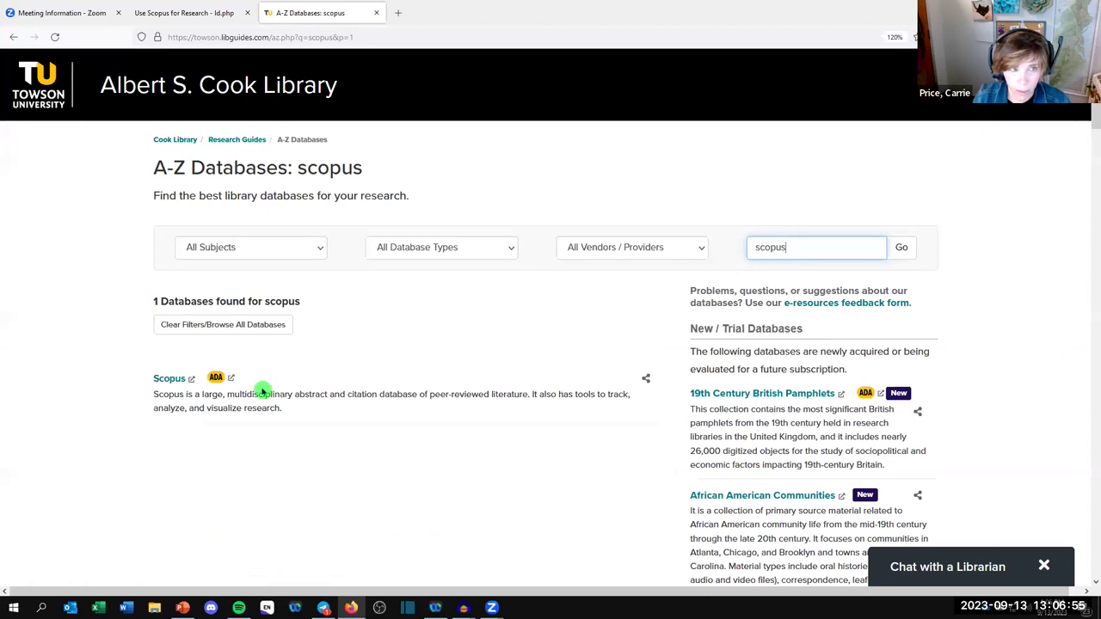
left_click(166, 380)
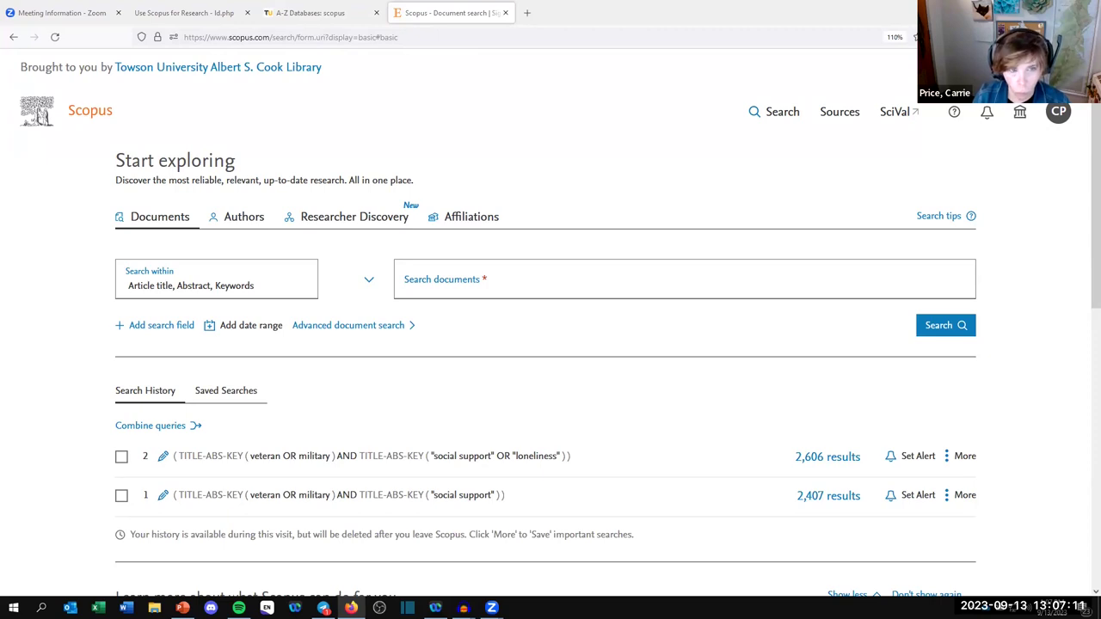
- Return to the slides and read from Be Aware... through Article Metrics in Scopus to Use Scopus to Visualize a Field
left_click(190, 12)
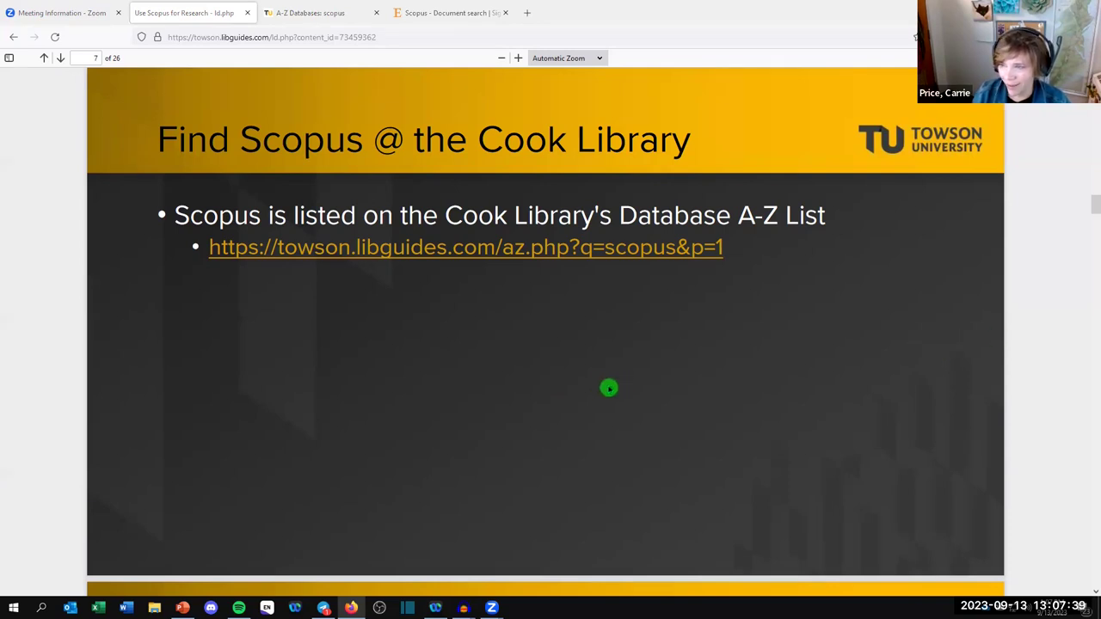
scroll(383, 366, "down", 2)
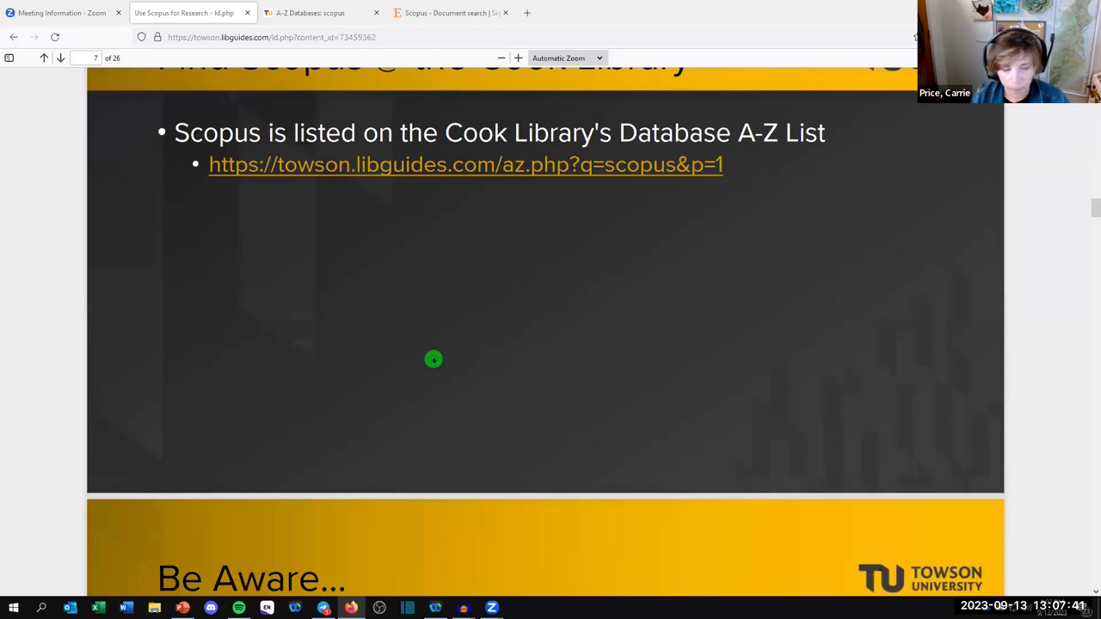
scroll(777, 348, "down", 8)
scroll(778, 345, "down", 2)
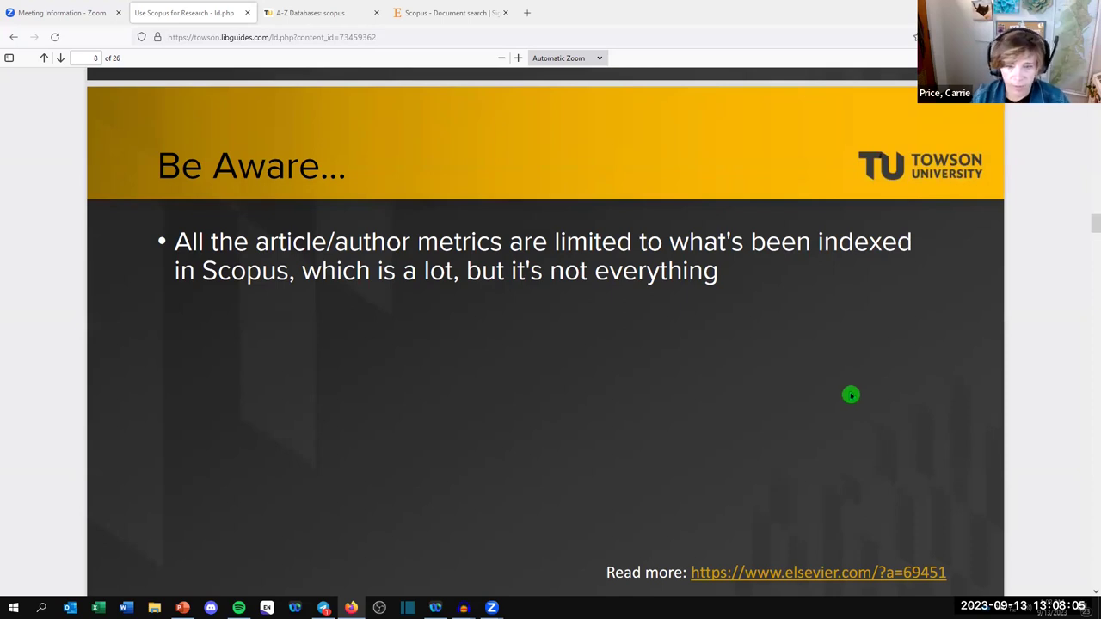
scroll(816, 348, "down", 2)
scroll(813, 348, "down", 10)
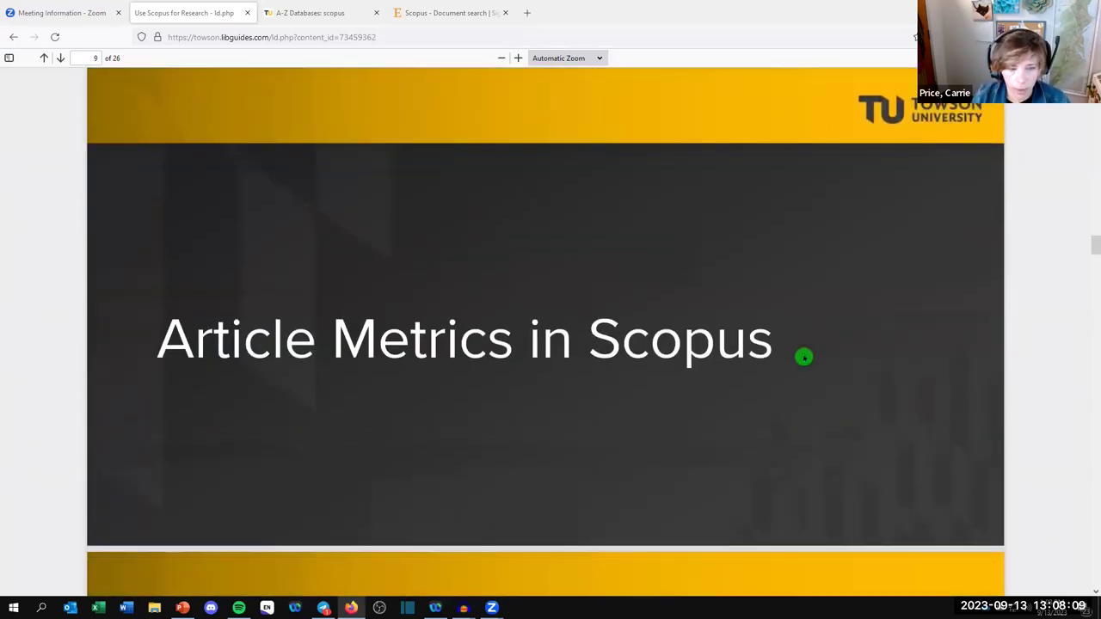
scroll(804, 357, "down", 8)
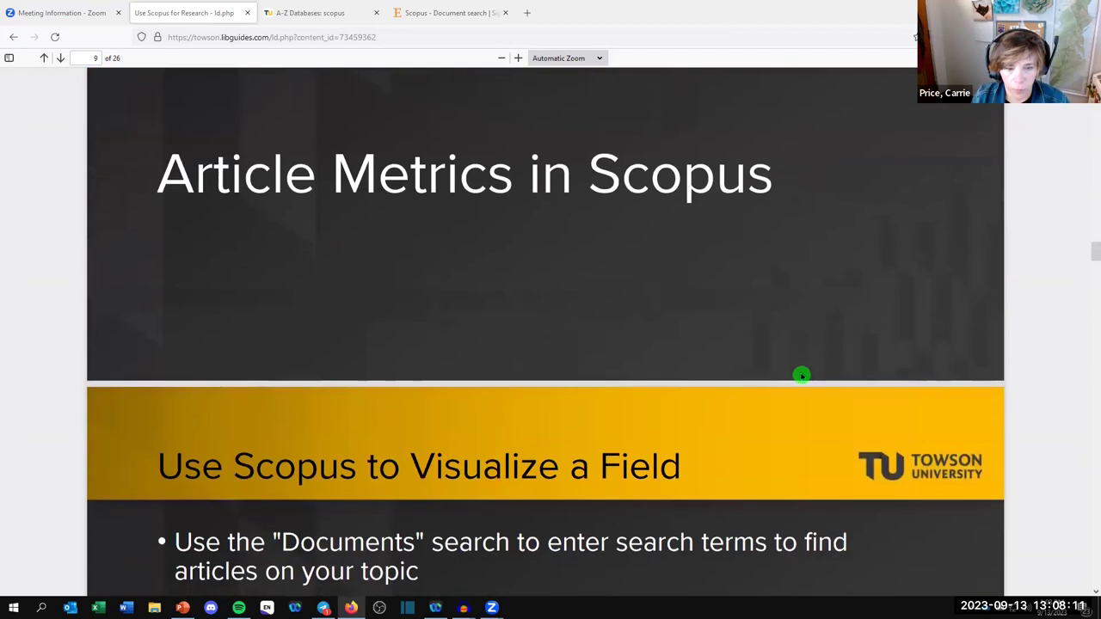
scroll(801, 375, "down", 2)
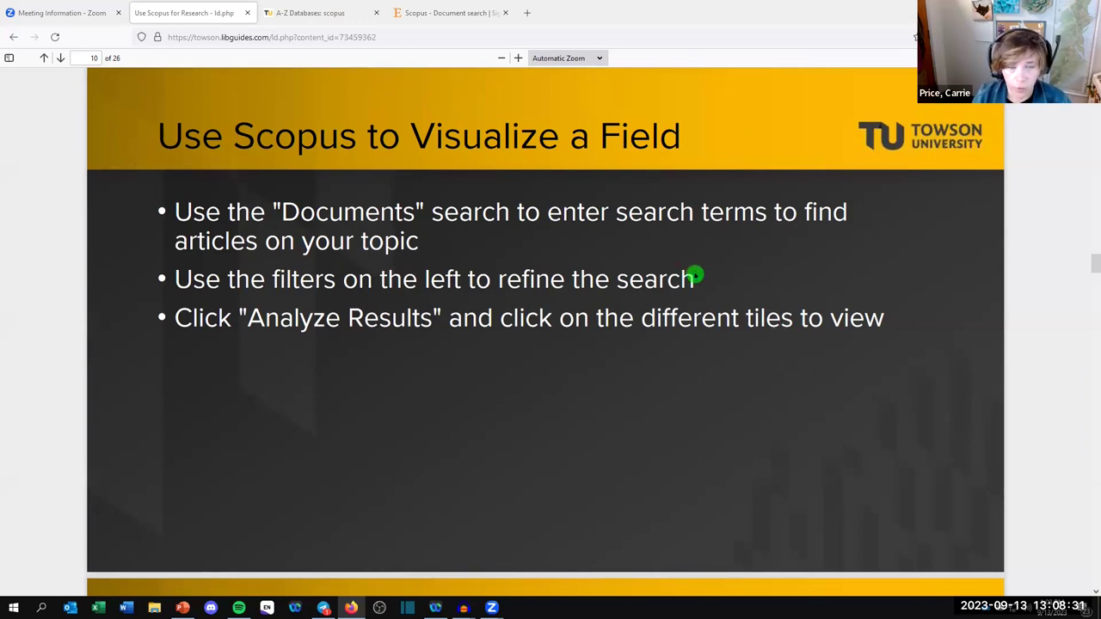
- Switch to Scopus and search documents by article title, abstract and keywords for shipwreck*
left_click(446, 12)
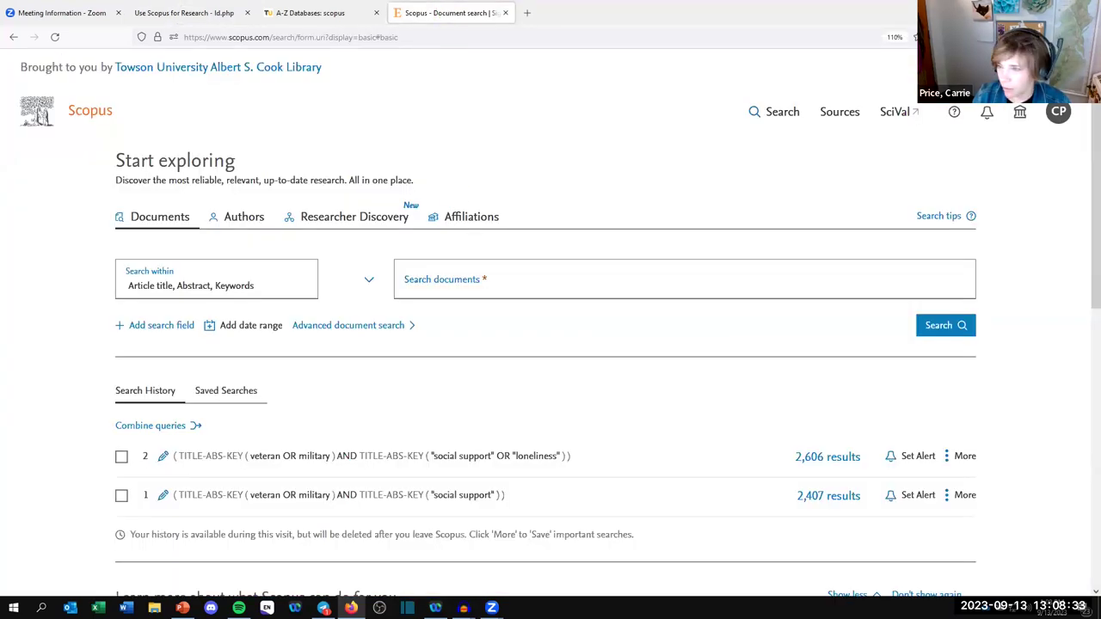
left_click(474, 281)
type("sh")
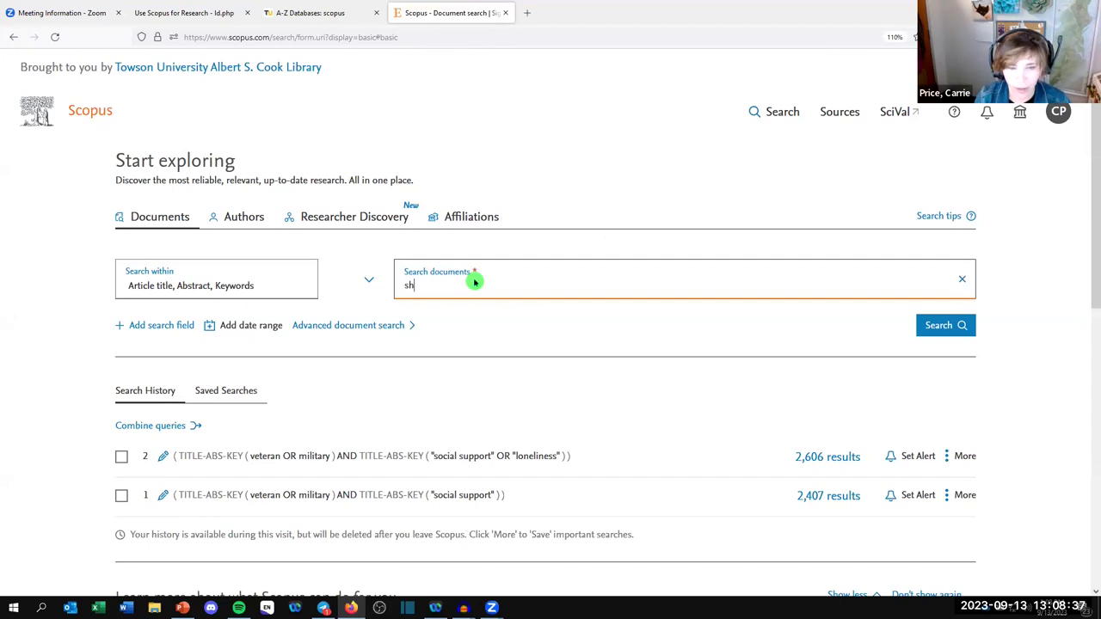
type("ip")
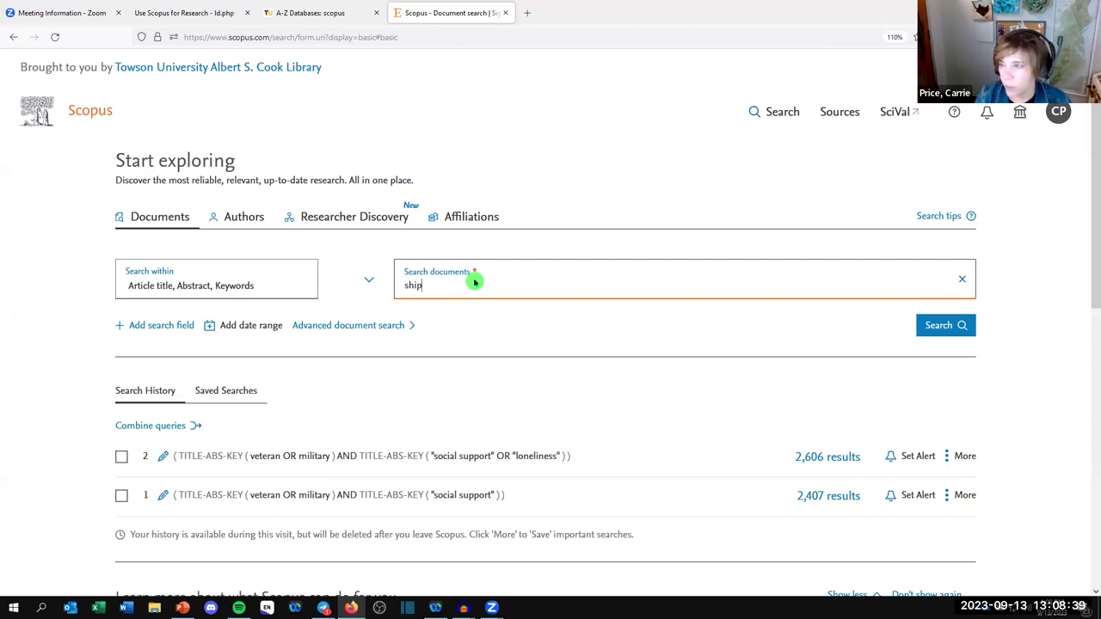
type("wr")
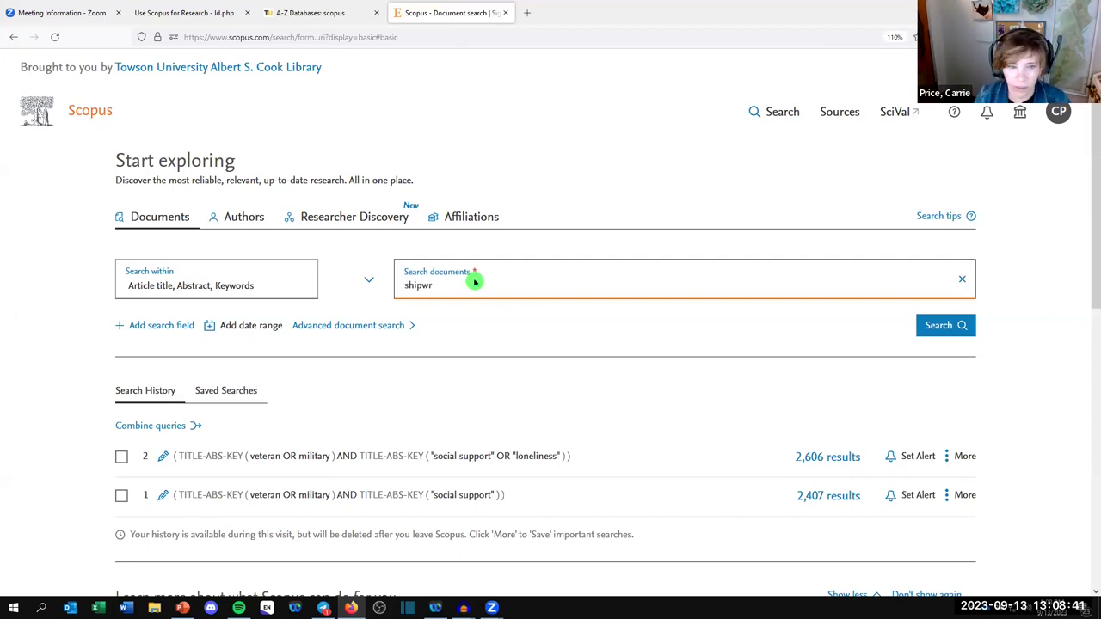
type("eck")
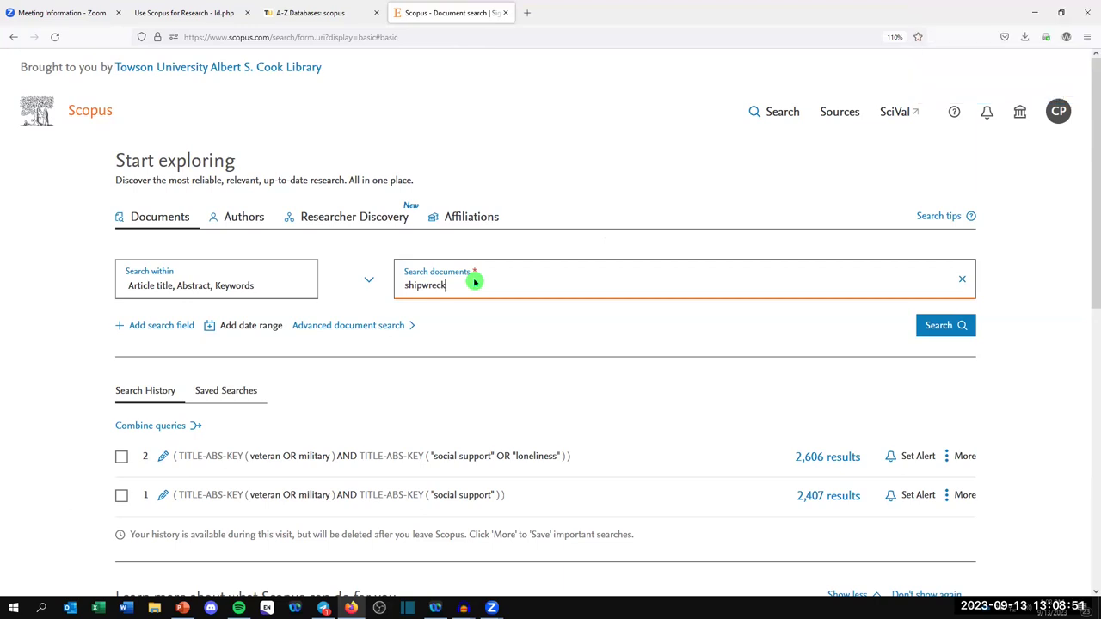
type("*")
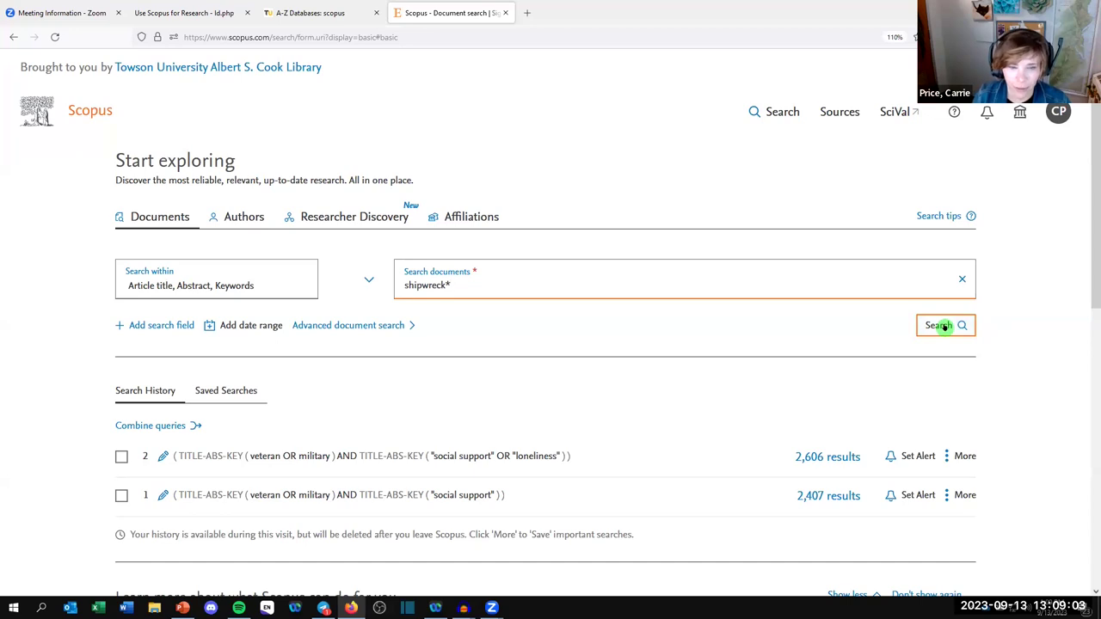
left_click(944, 326)
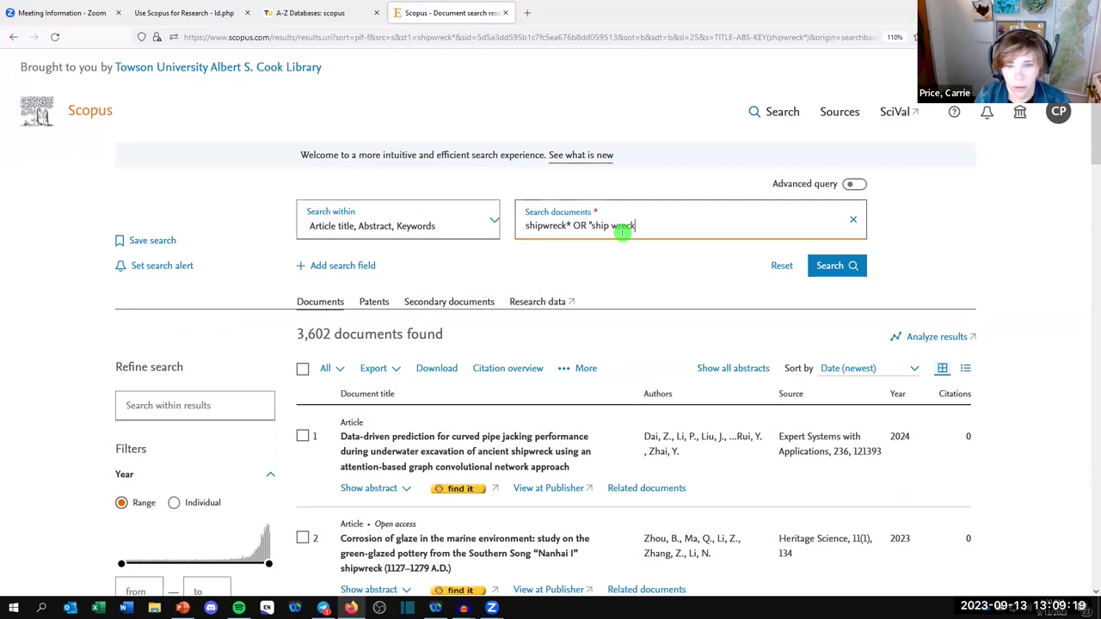
- Broaden the document search to shipwreck* OR "ship wreck" OR "ship wrecks" and run it
type("R \"ship wrecks\"")
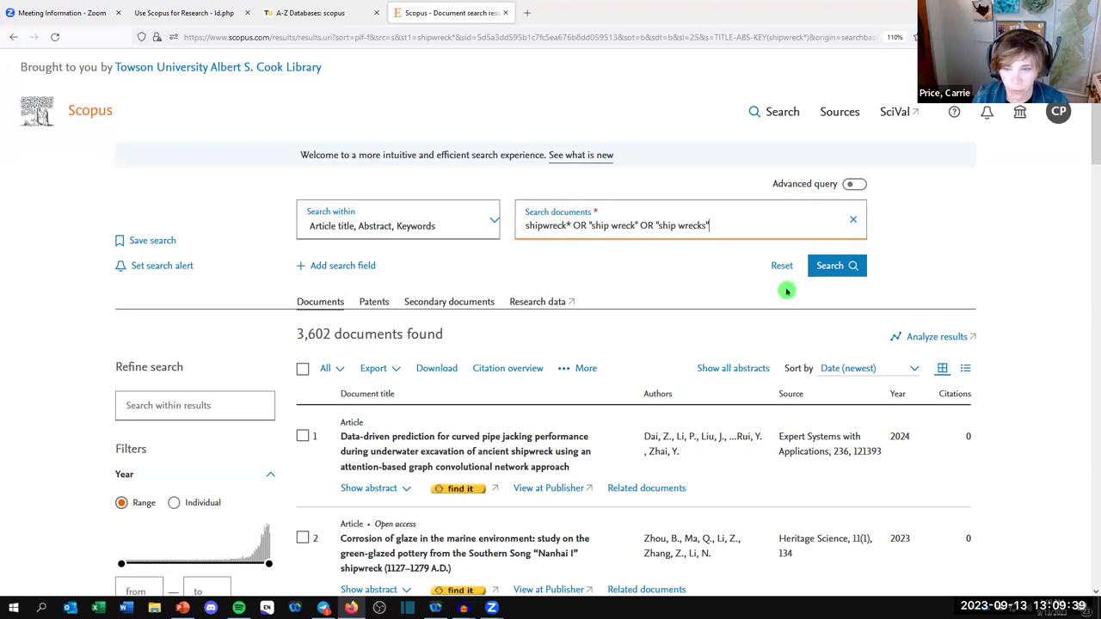
left_click(836, 265)
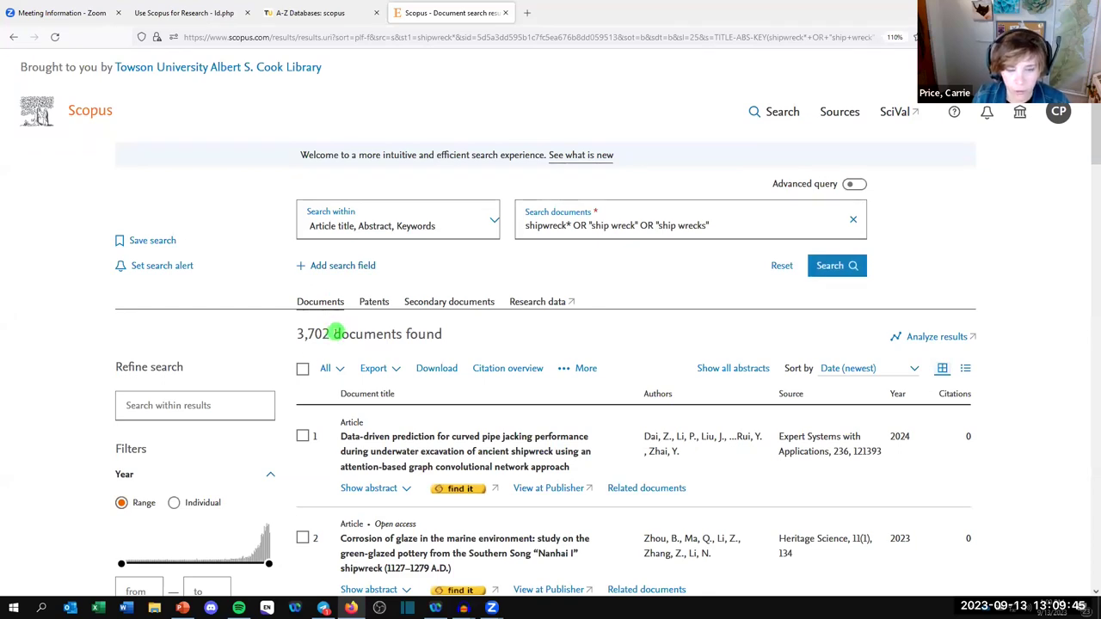
- Limit the search results to the publication years 1999 to 2024
scroll(337, 333, "down", 2)
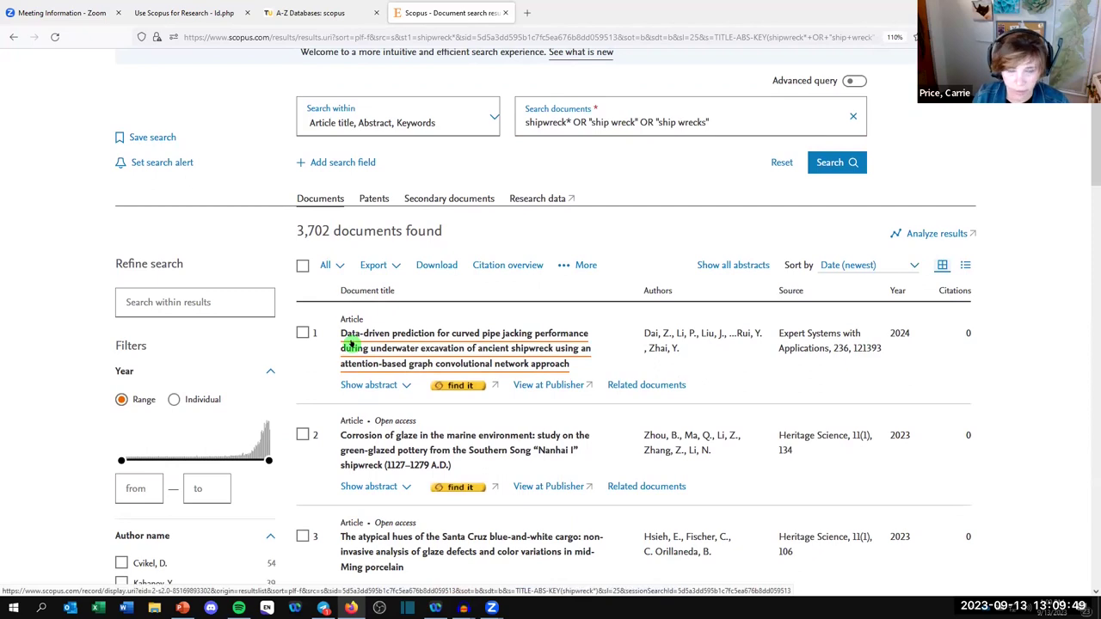
scroll(176, 312, "down", 2)
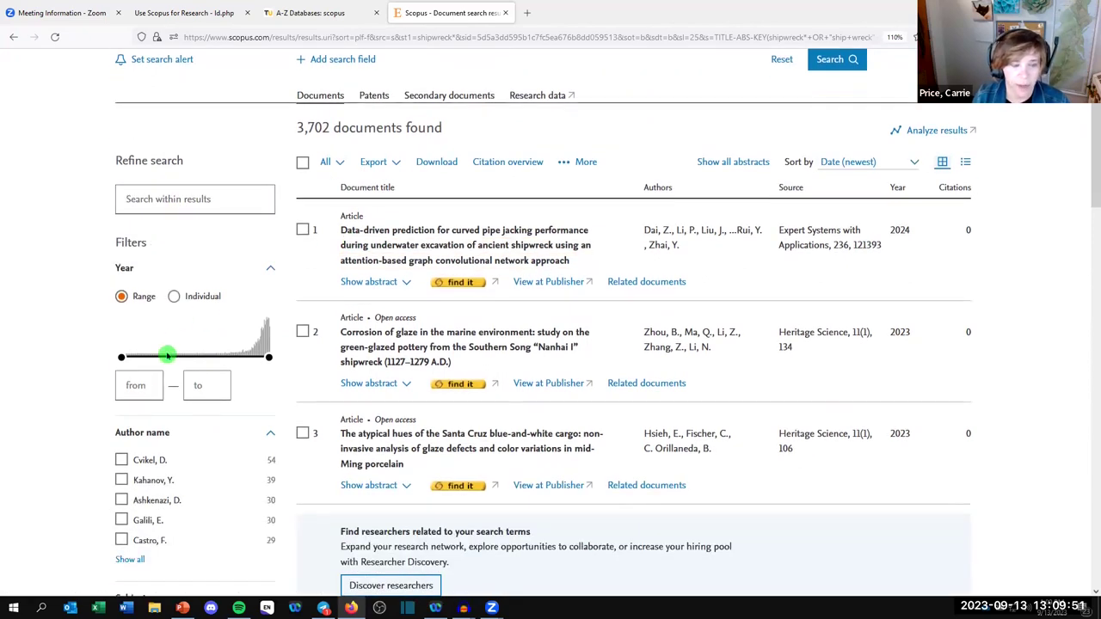
left_click_drag(121, 357, 251, 357)
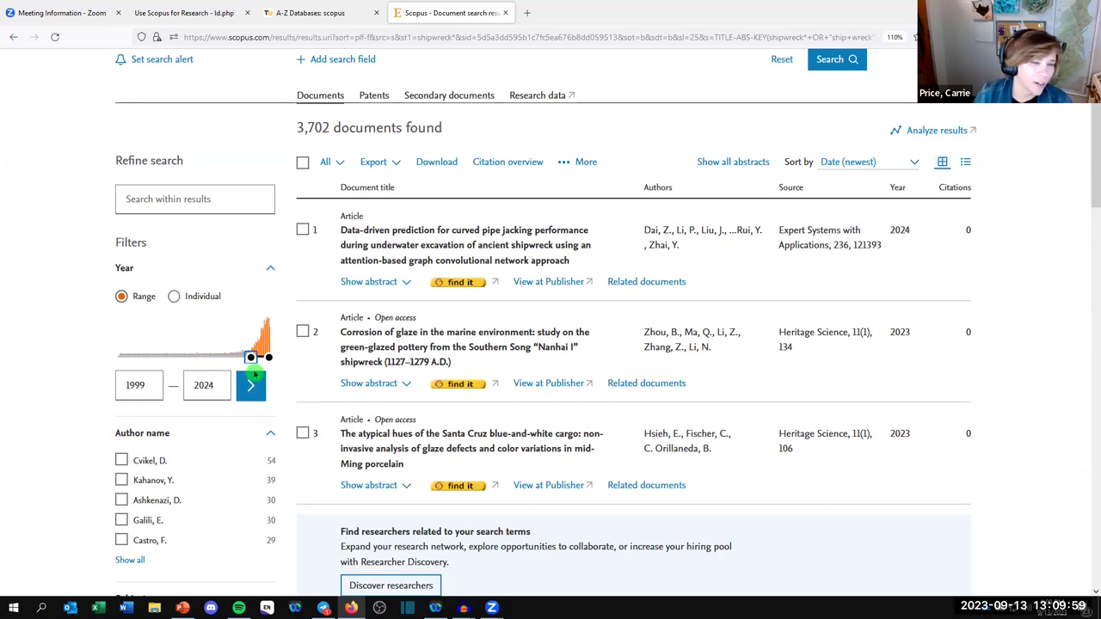
left_click(257, 393)
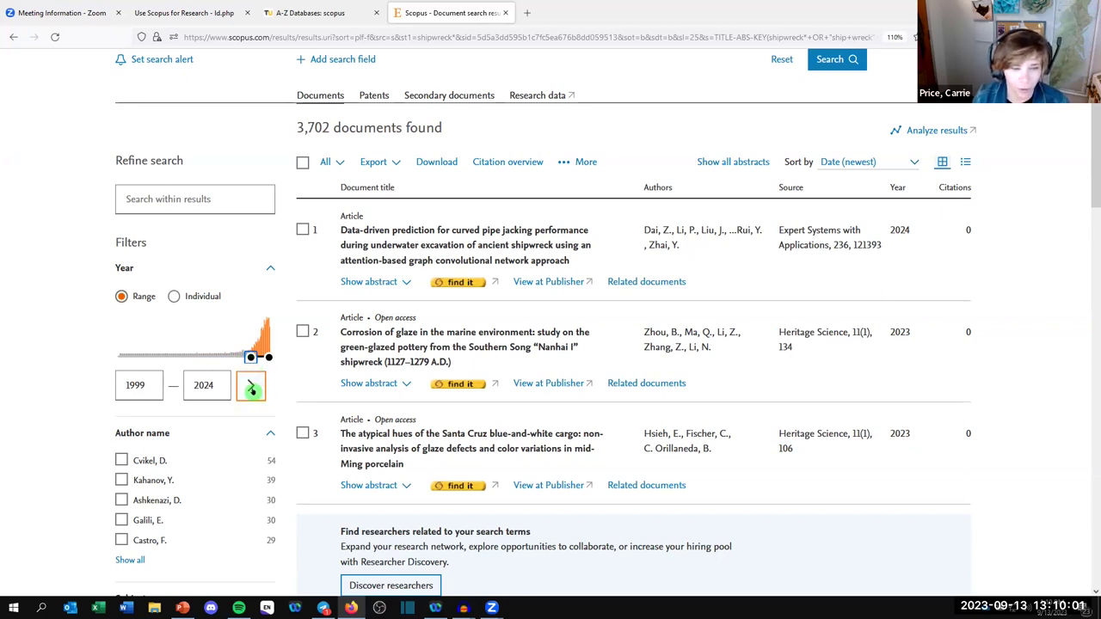
left_click(251, 389)
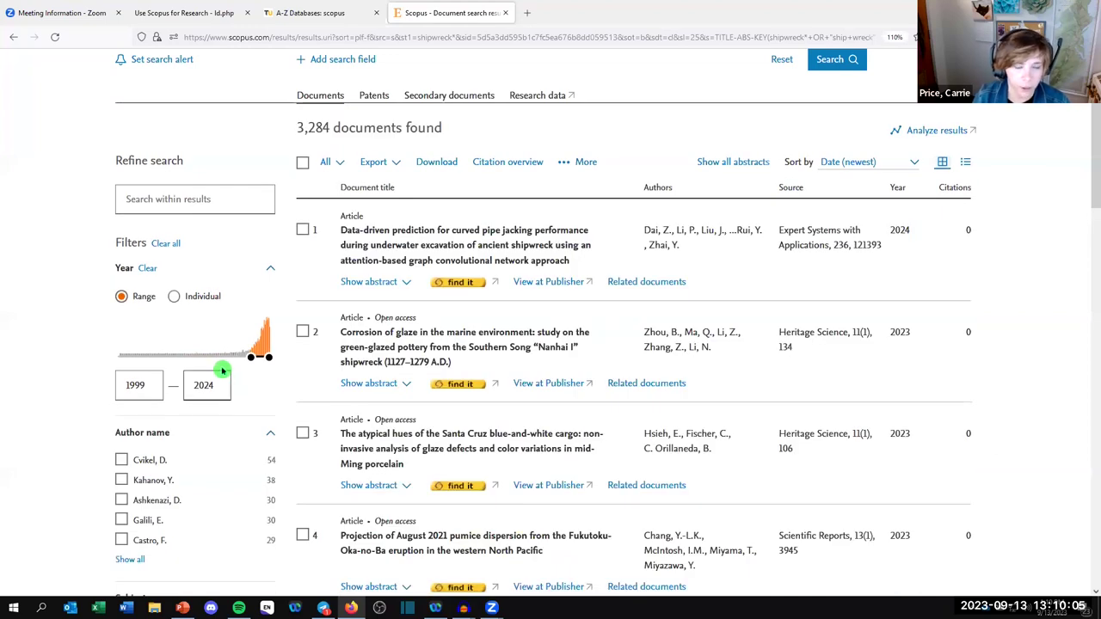
- Enlarge the results page and review the refinement filters from author name, subject area and document type to source title, keyword and affiliation
scroll(206, 329, "down", 3)
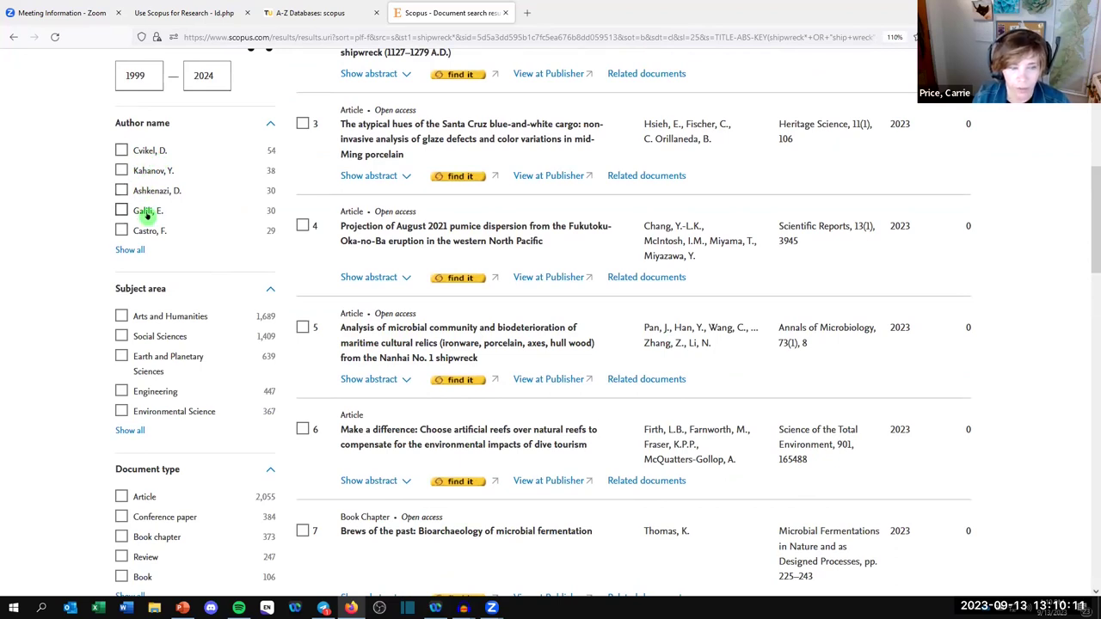
scroll(150, 240, "down", 1)
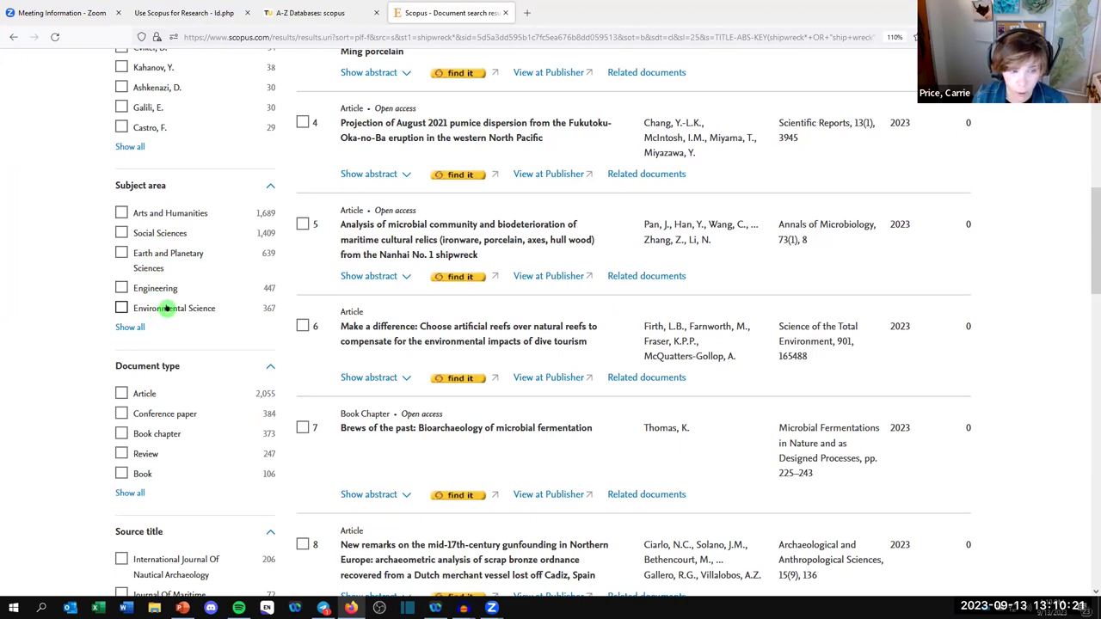
scroll(167, 308, "down", 2)
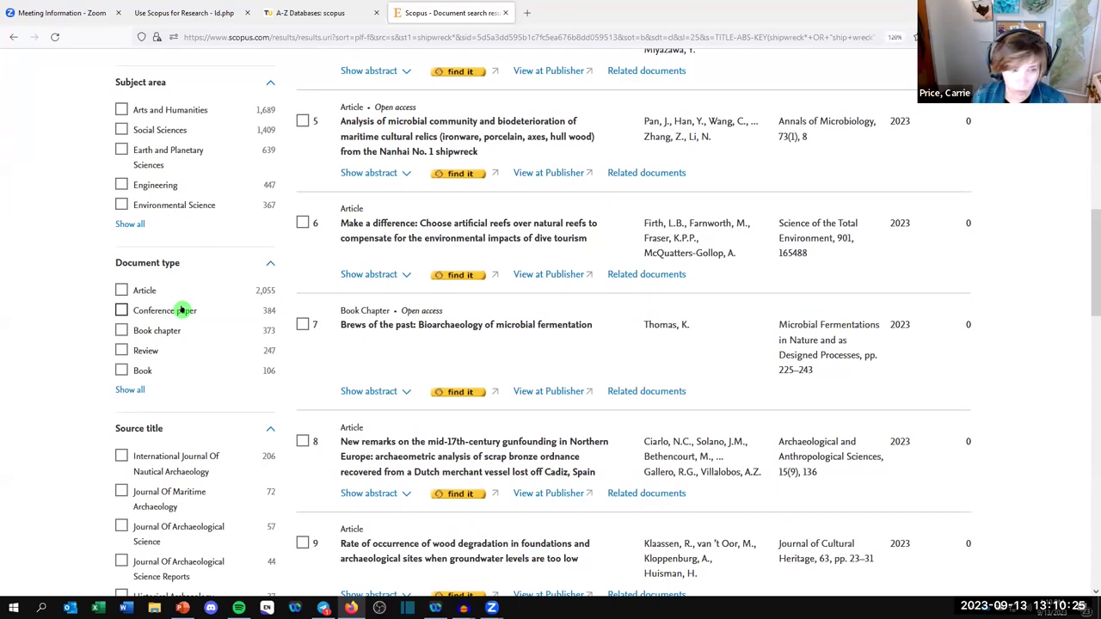
key("ctrl+plus")
key("ctrl+plus")
scroll(159, 354, "down", 4)
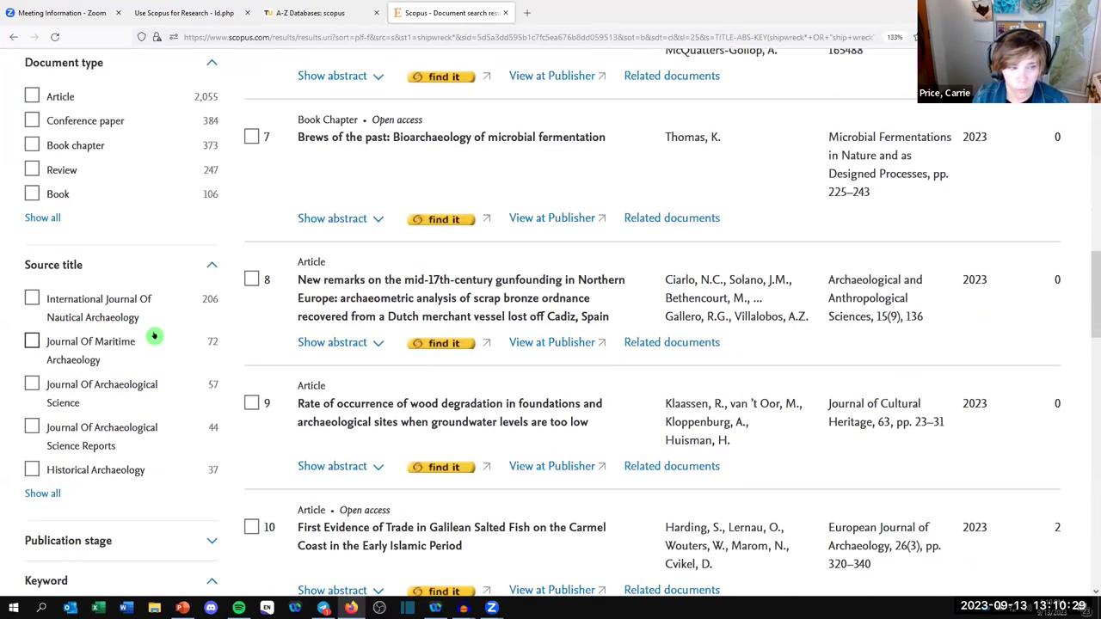
scroll(159, 331, "down", 2)
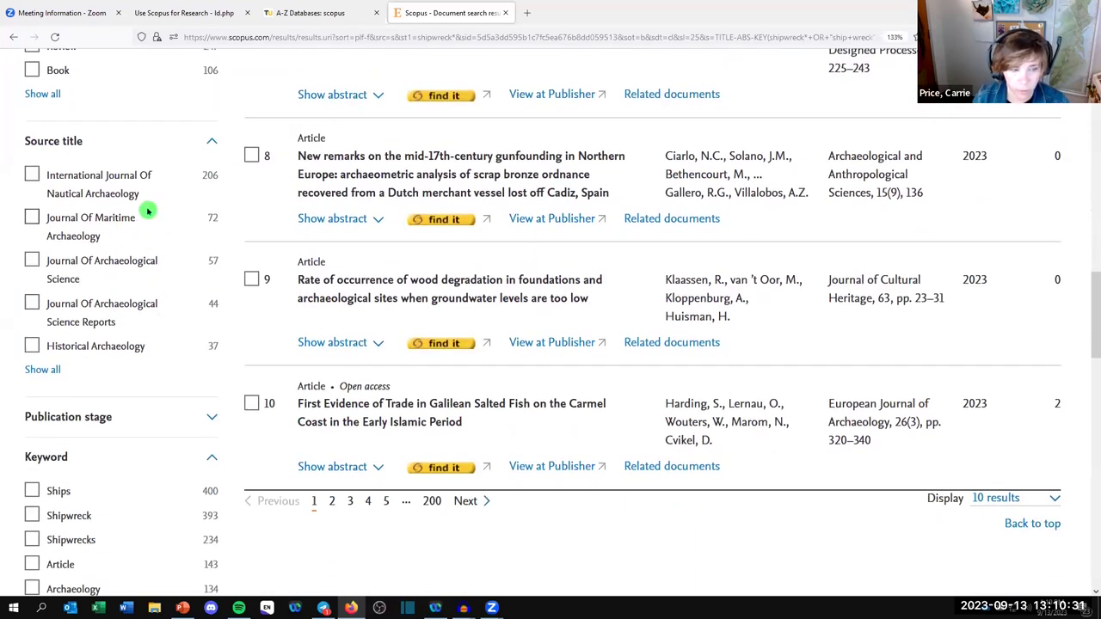
scroll(159, 226, "down", 4)
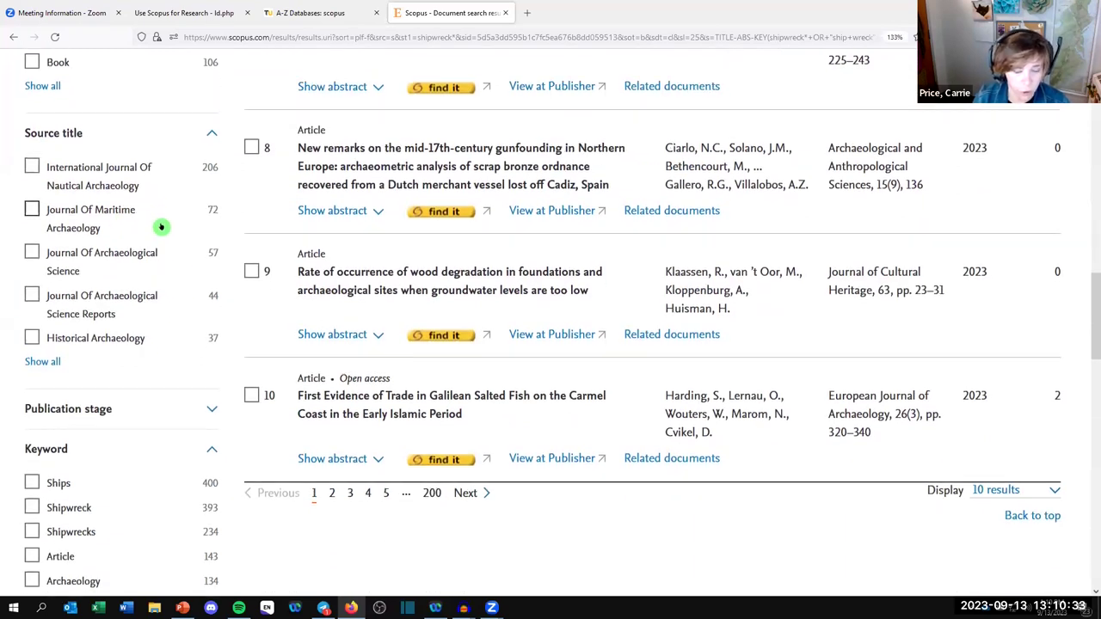
scroll(153, 250, "down", 2)
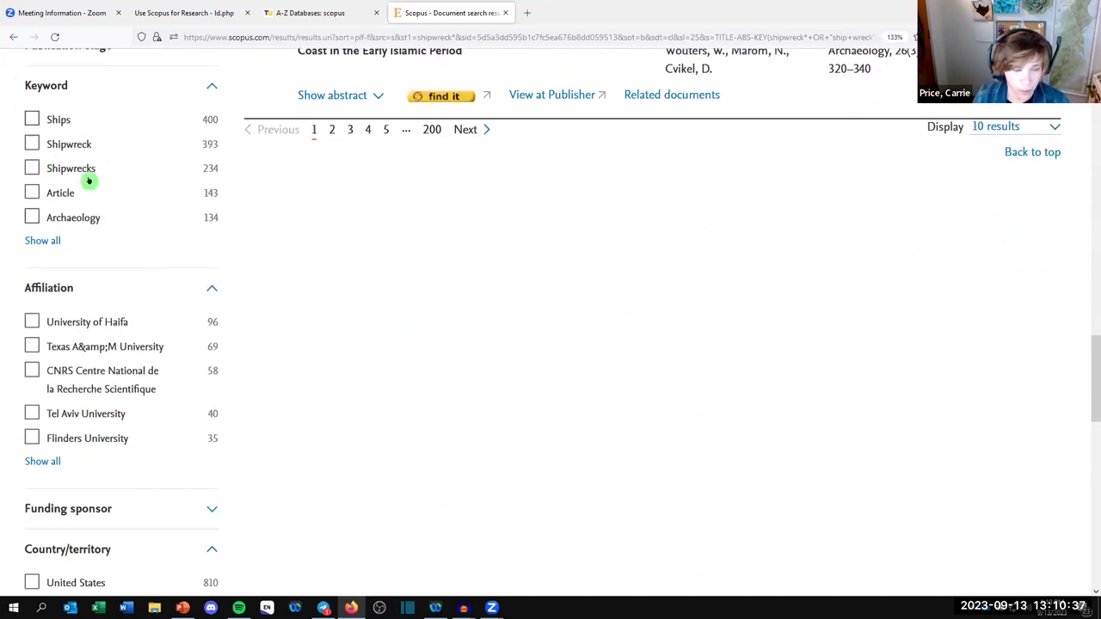
scroll(103, 293, "down", 2)
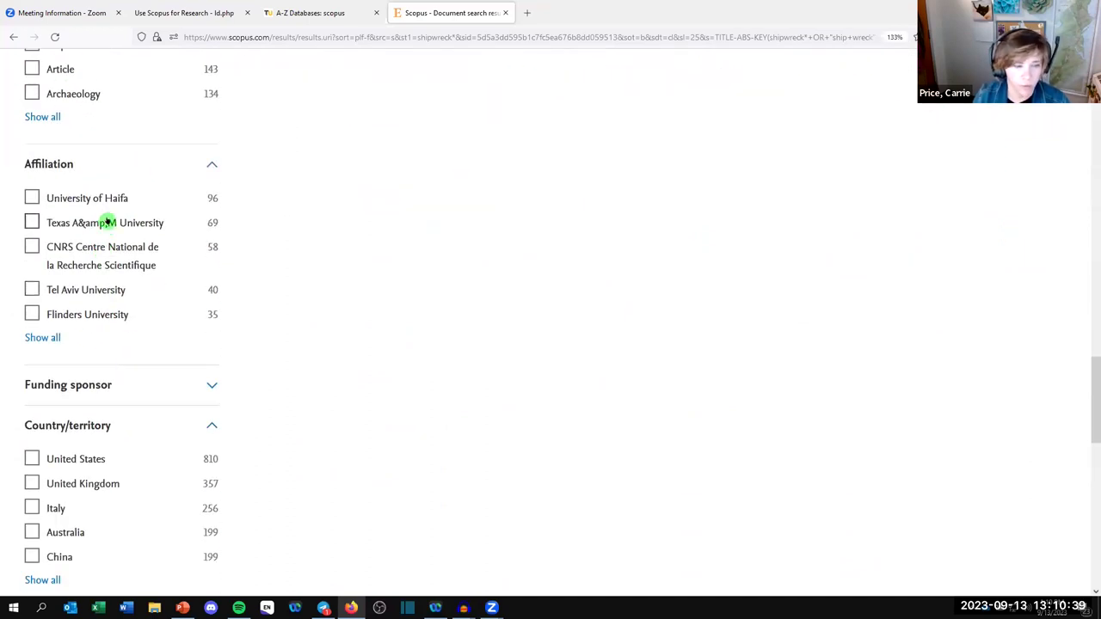
scroll(95, 309, "down", 2)
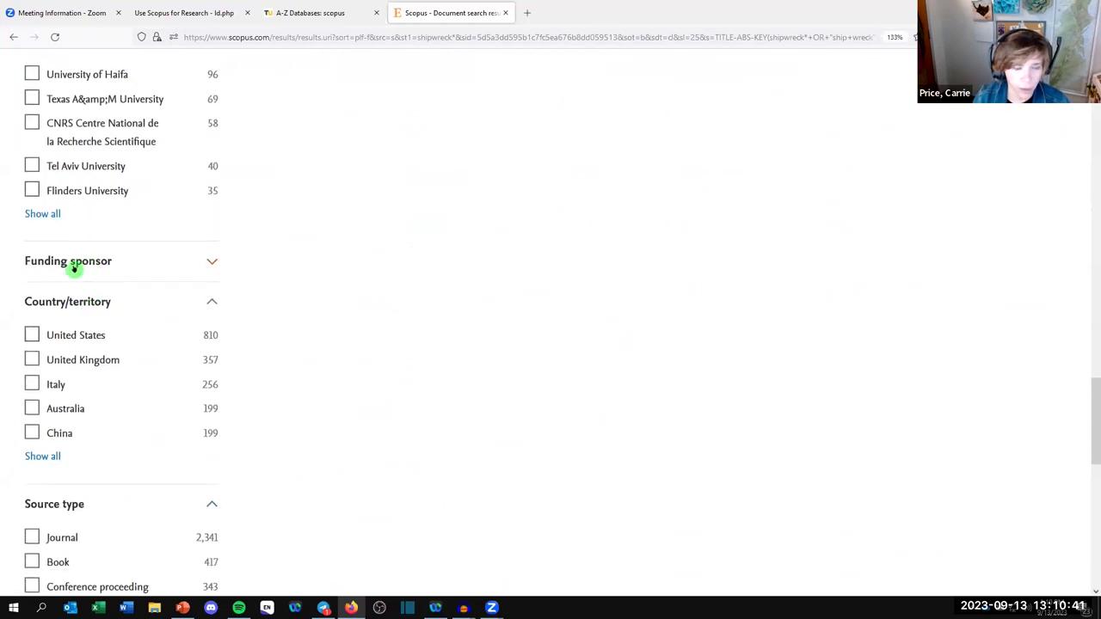
- Expand the Funding sponsor and Open access filters and review the country, source type and language filters between them
left_click(75, 265)
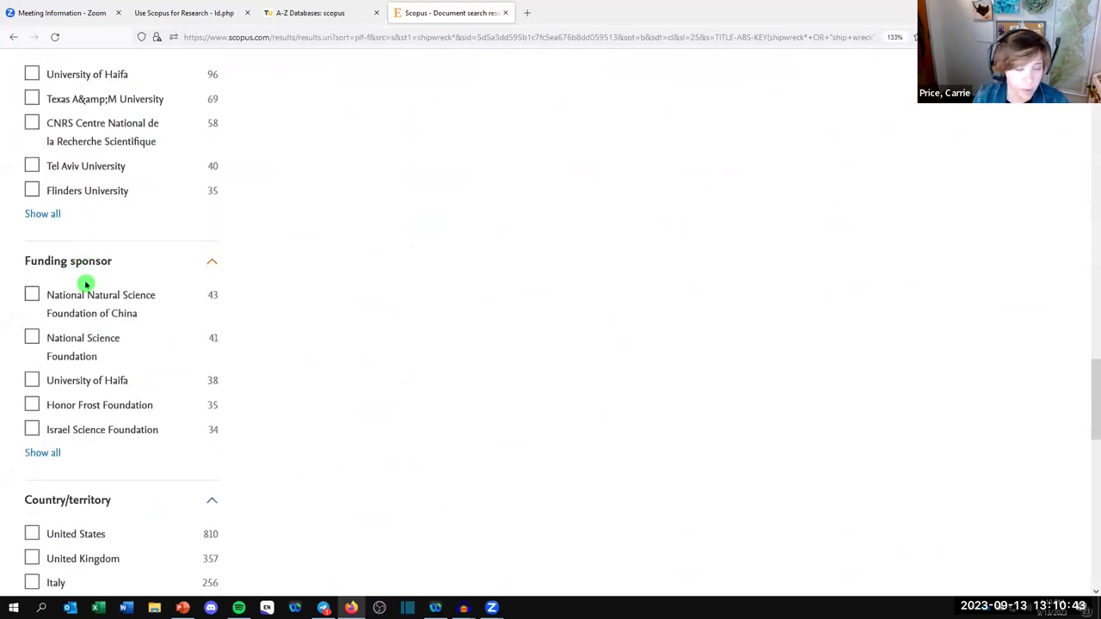
scroll(82, 279, "down", 4)
scroll(86, 286, "down", 4)
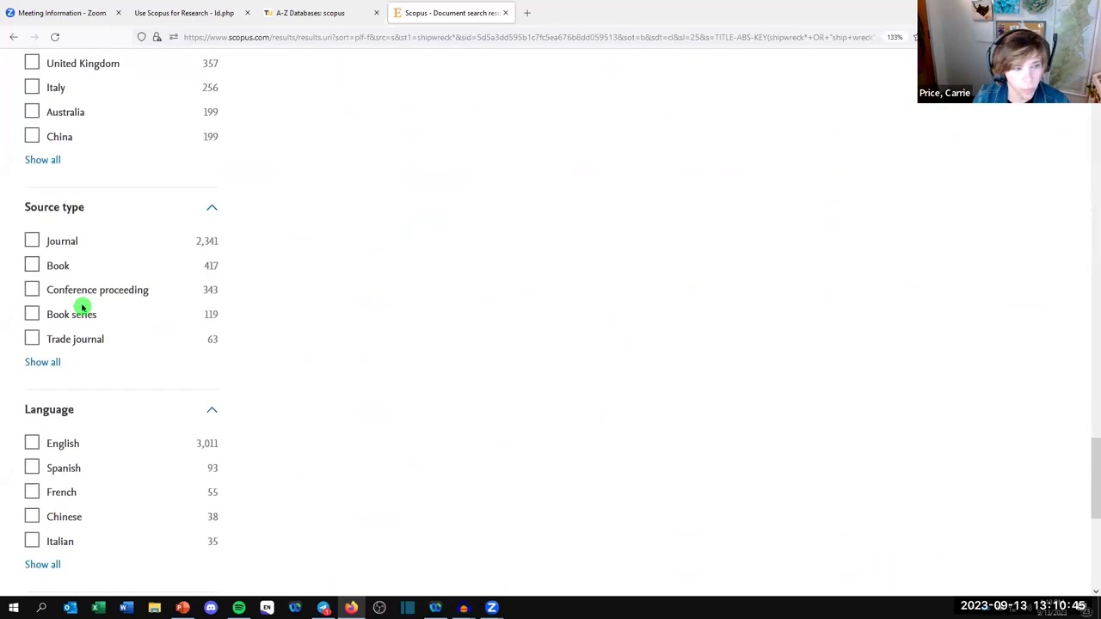
scroll(81, 307, "down", 4)
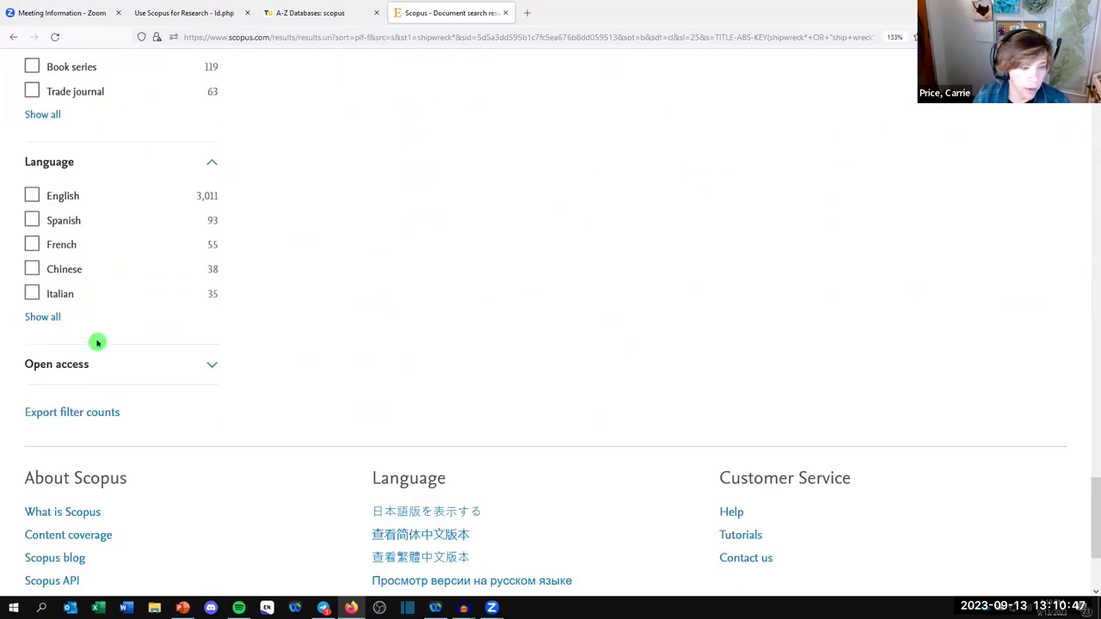
left_click(109, 376)
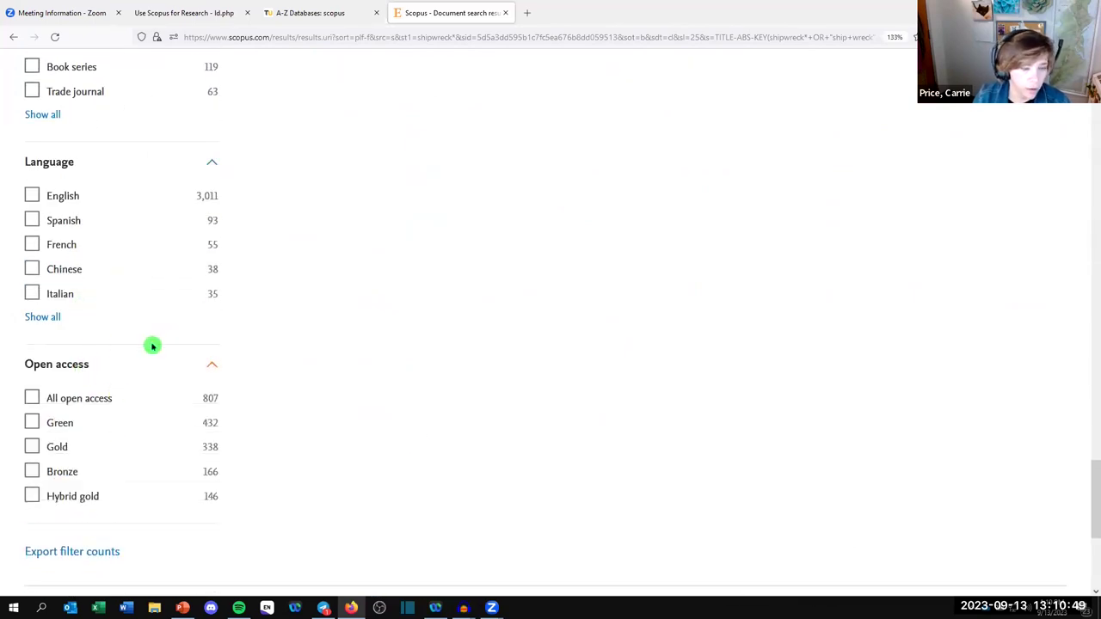
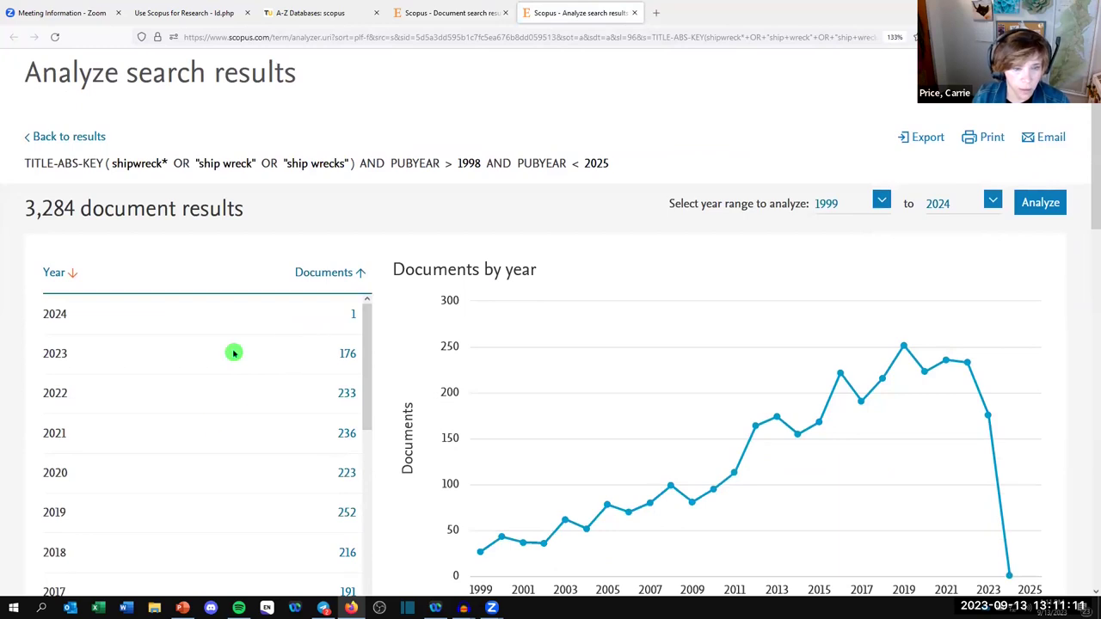
- Open the analysis of the filtered search results and examine the Documents by year chart
scroll(239, 356, "up", 3)
scroll(421, 282, "down", 2)
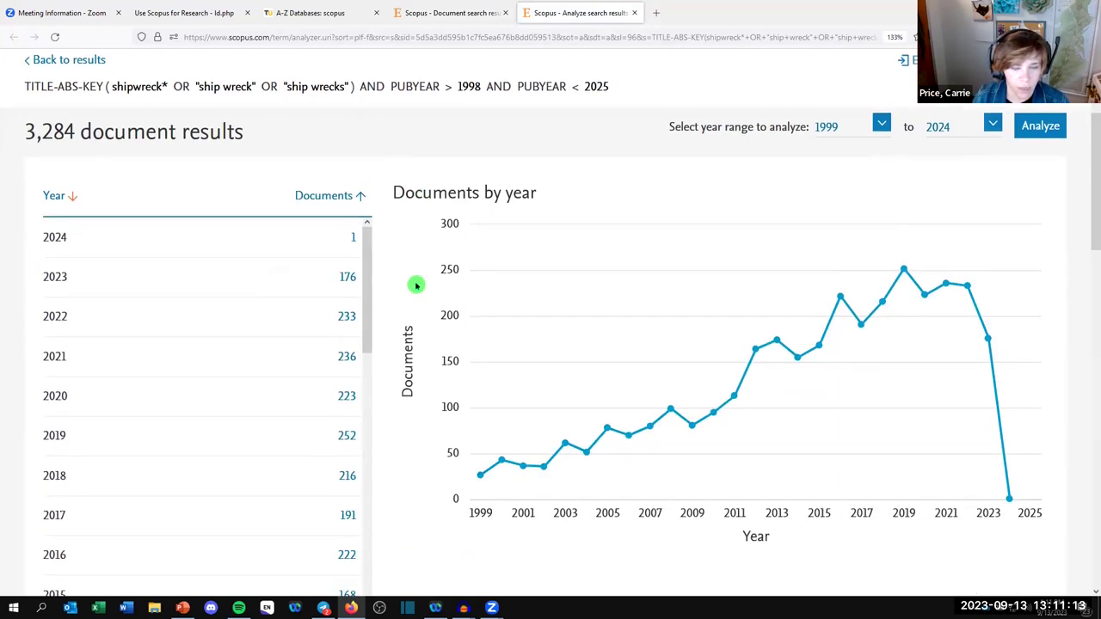
mouse_move(475, 443)
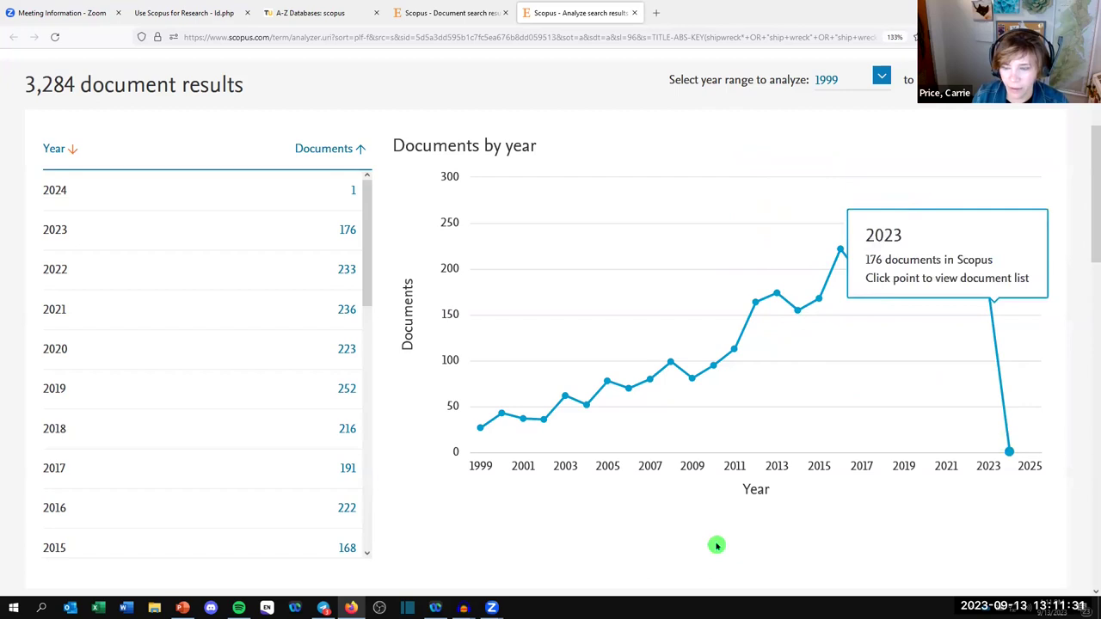
- Open the Documents per year by source card and examine its journal list and chart
scroll(717, 545, "down", 3)
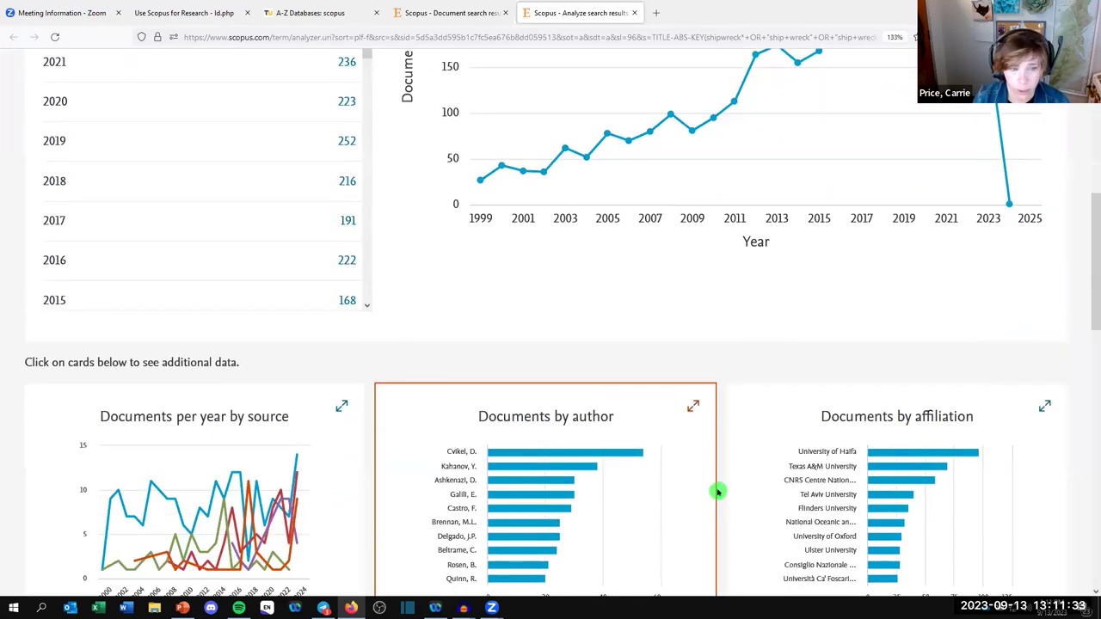
scroll(716, 492, "down", 2)
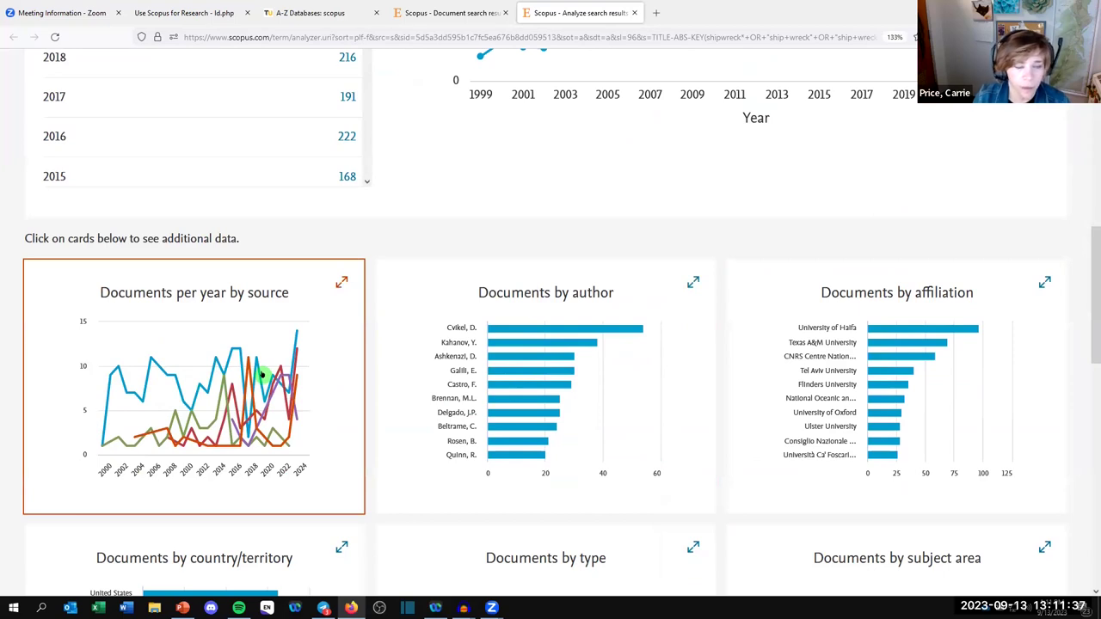
left_click(262, 372)
scroll(551, 342, "down", 3)
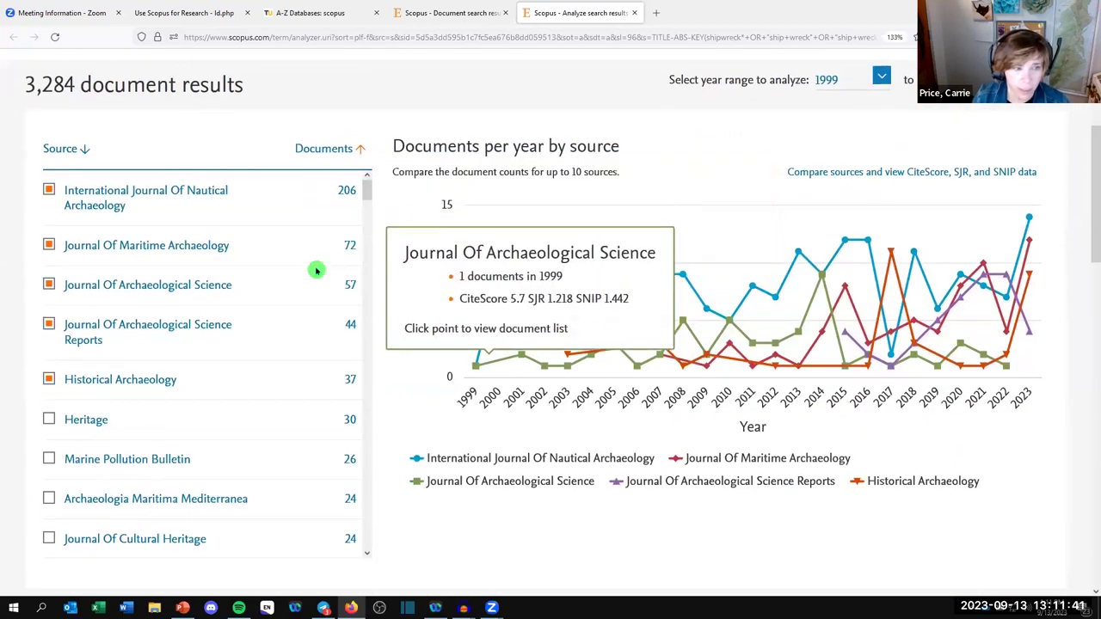
scroll(222, 368, "up", 2)
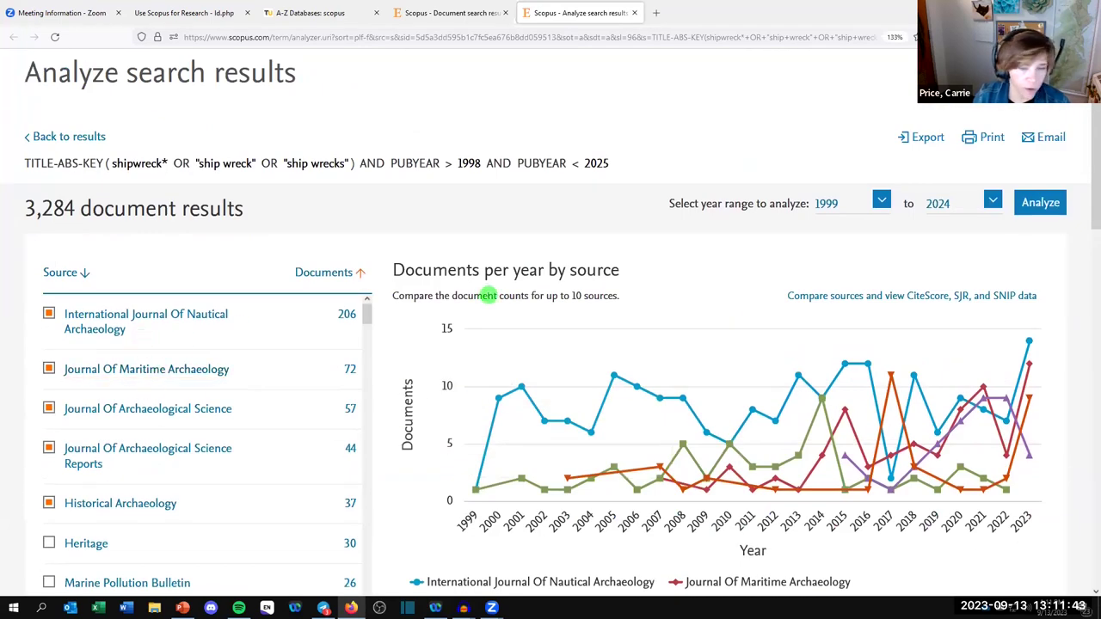
scroll(481, 292, "down", 2)
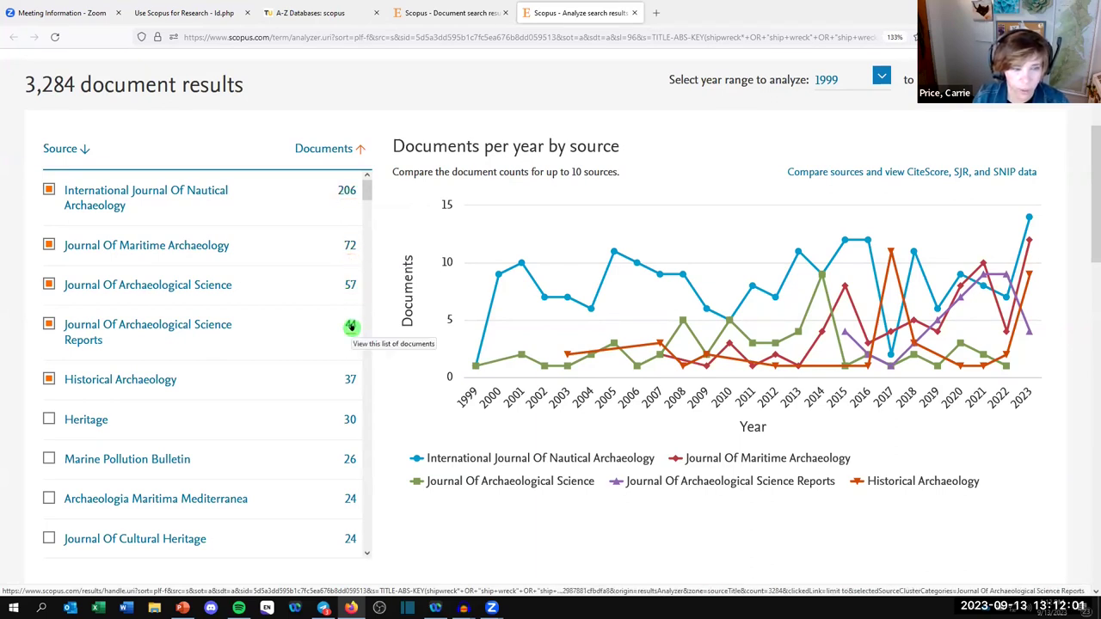
- Browse further journals in the source analysis, check a point of the Journal of Archaeological Science line and open the Documents by author card
scroll(314, 449, "down", 3)
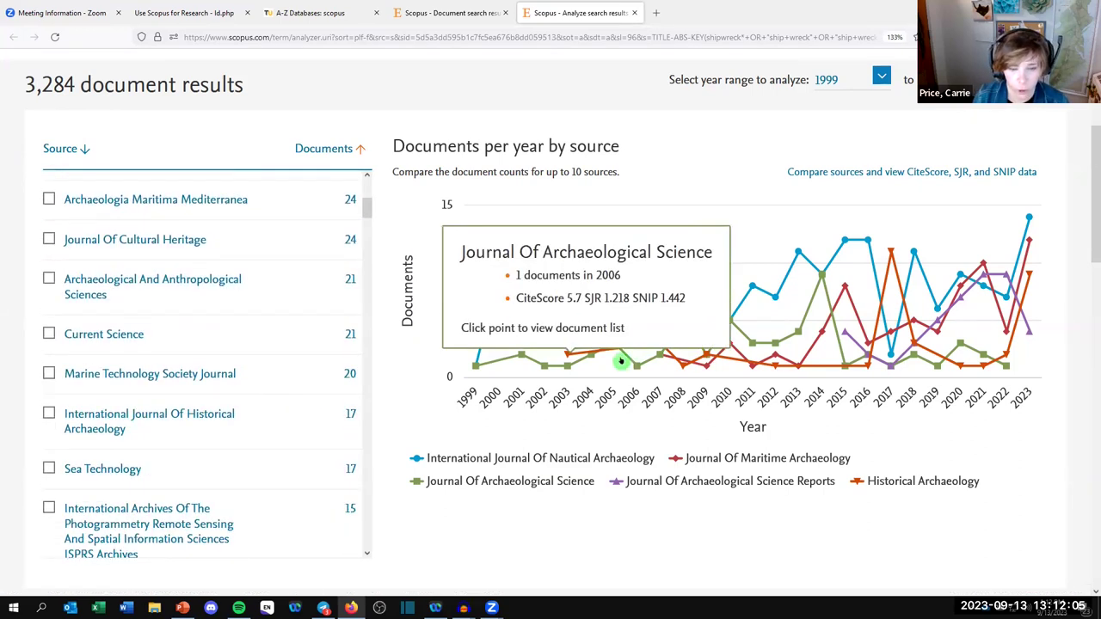
mouse_move(561, 365)
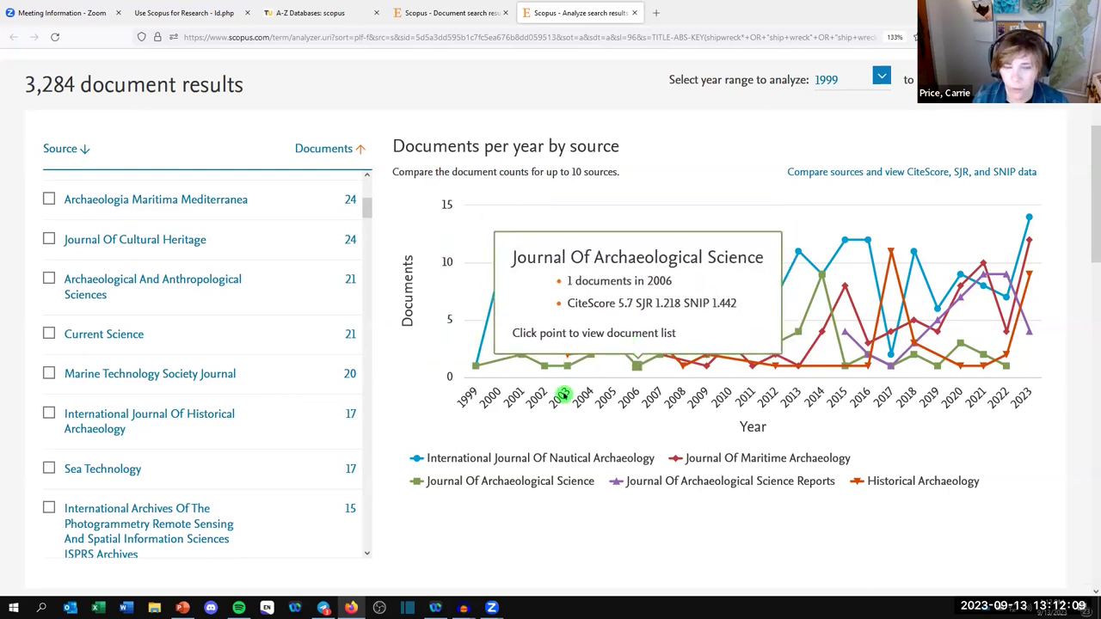
scroll(562, 394, "down", 5)
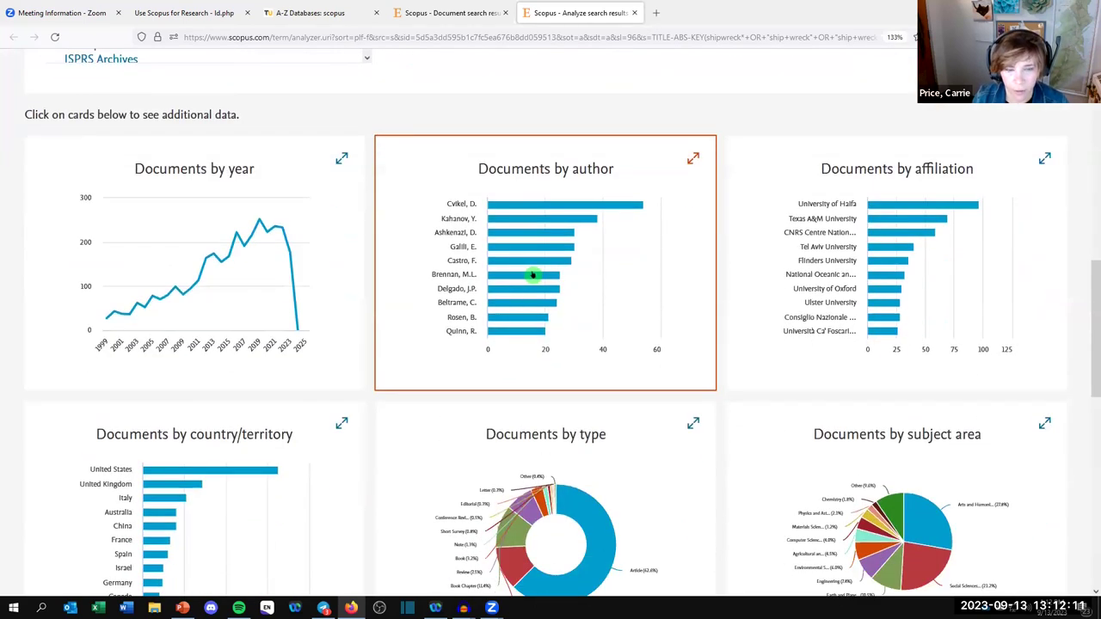
left_click(533, 274)
scroll(568, 342, "down", 3)
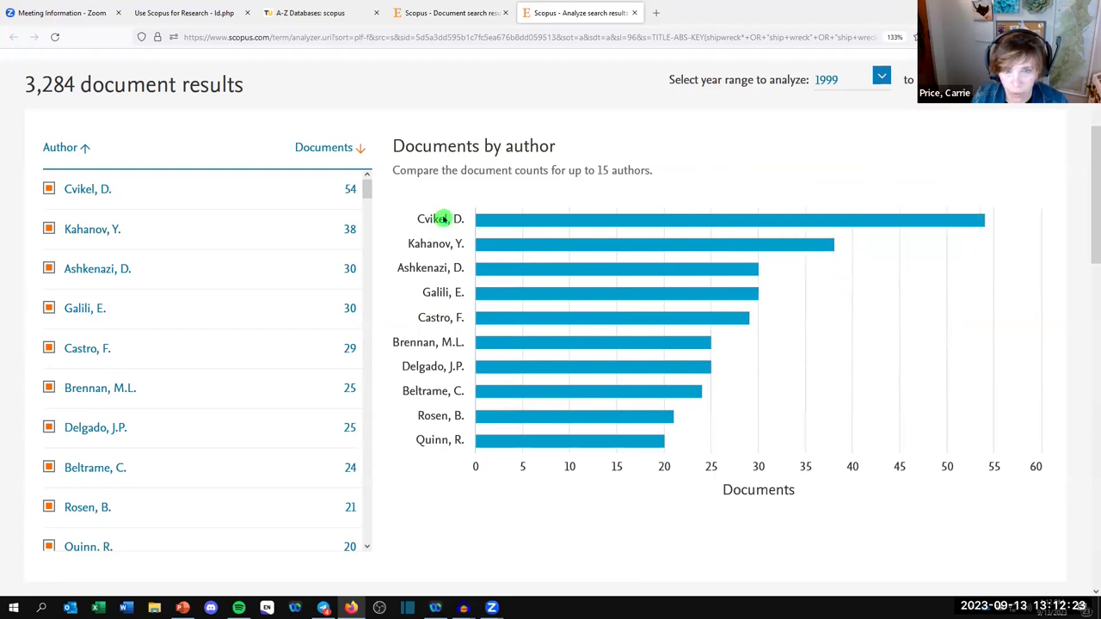
- Open the top author's document list from the chart, highlight the author's name in its query and return to the analysis
mouse_move(507, 222)
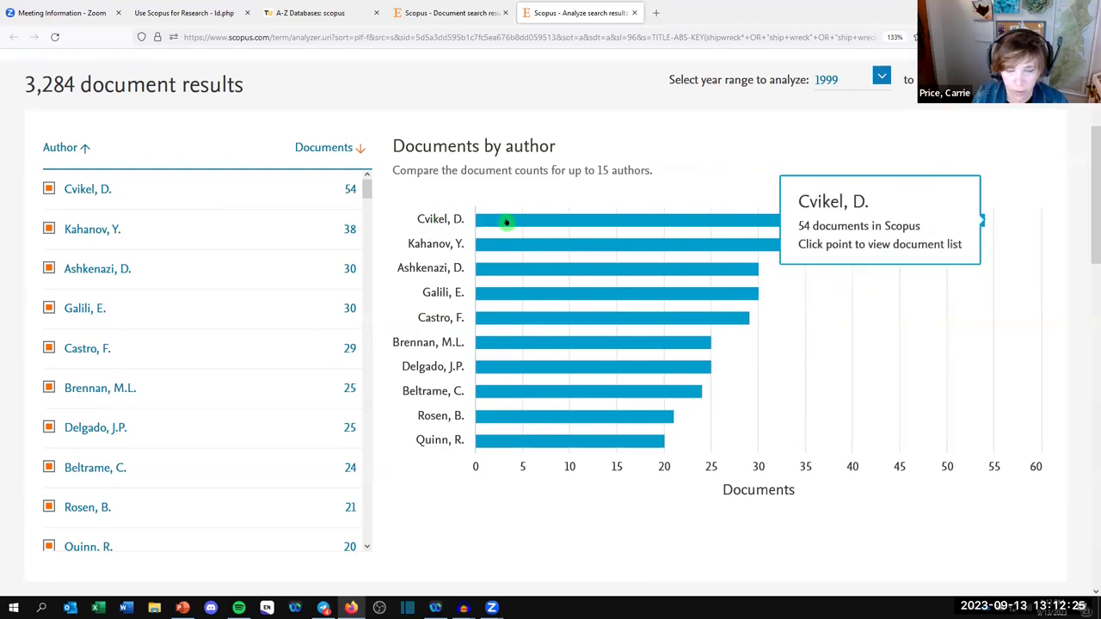
left_click(567, 222)
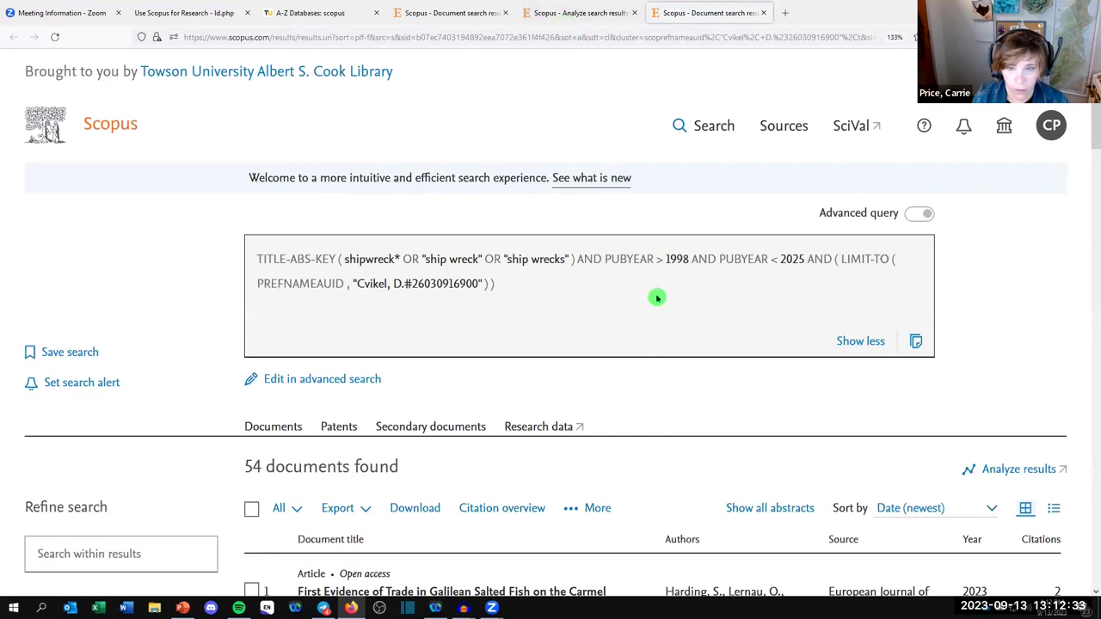
left_click_drag(356, 284, 404, 289)
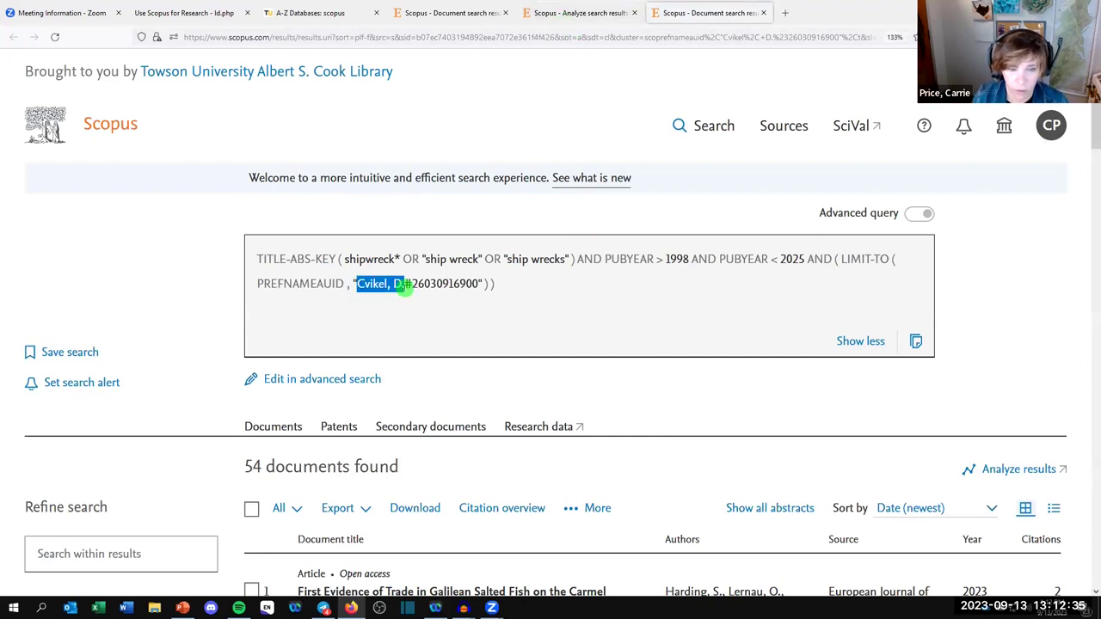
left_click(548, 12)
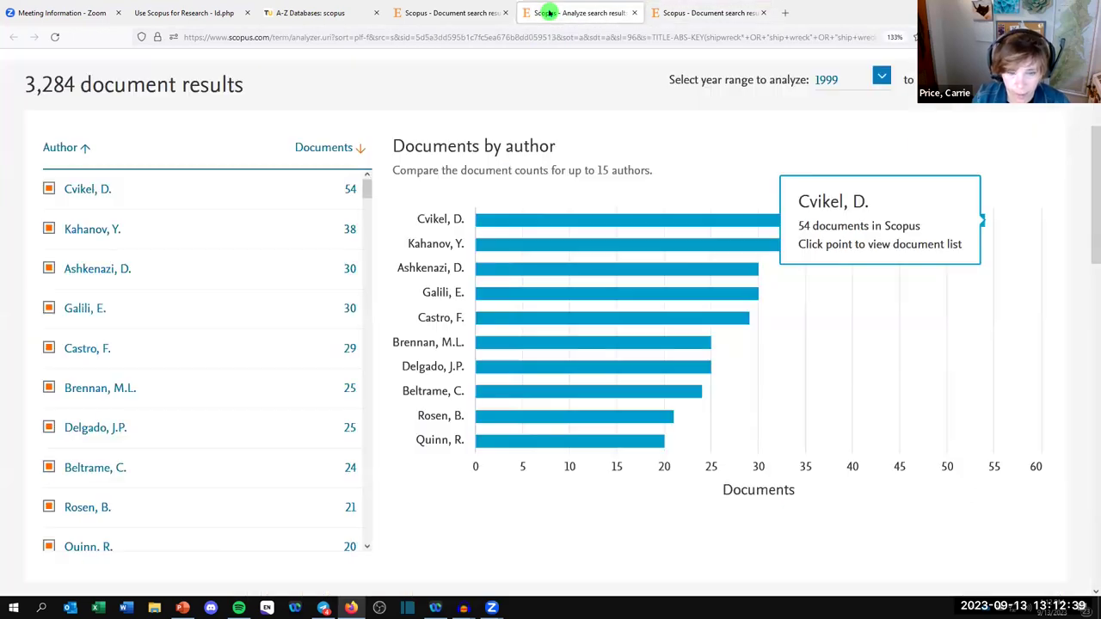
- Open the Documents by affiliation card and inspect the University of Haifa bar in its chart
scroll(526, 184, "down", 5)
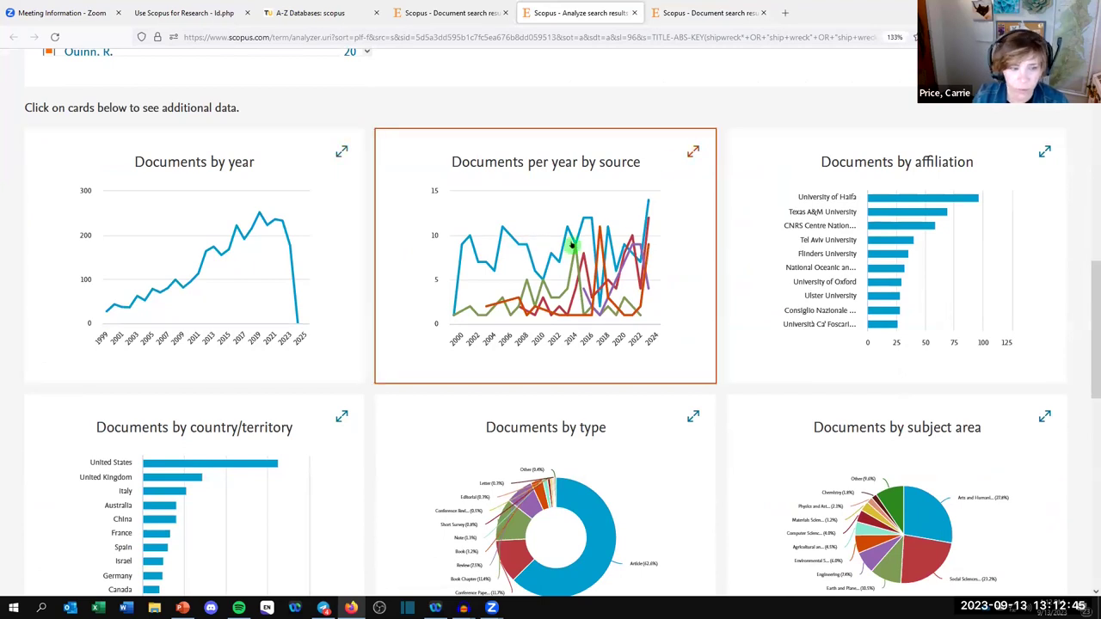
scroll(664, 163, "up", 3)
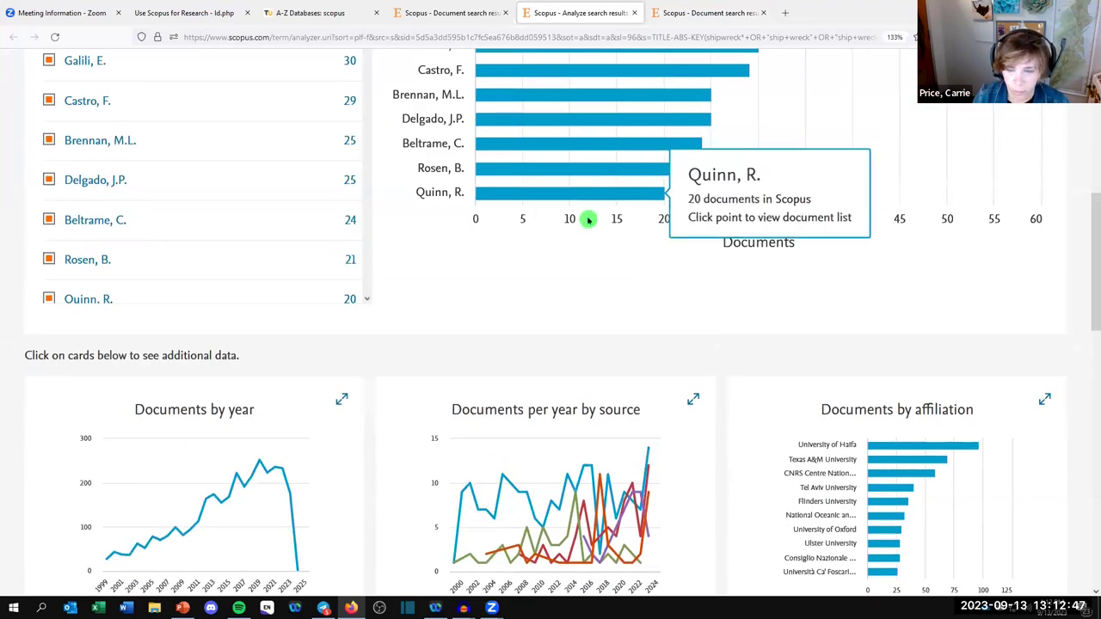
scroll(588, 221, "down", 1)
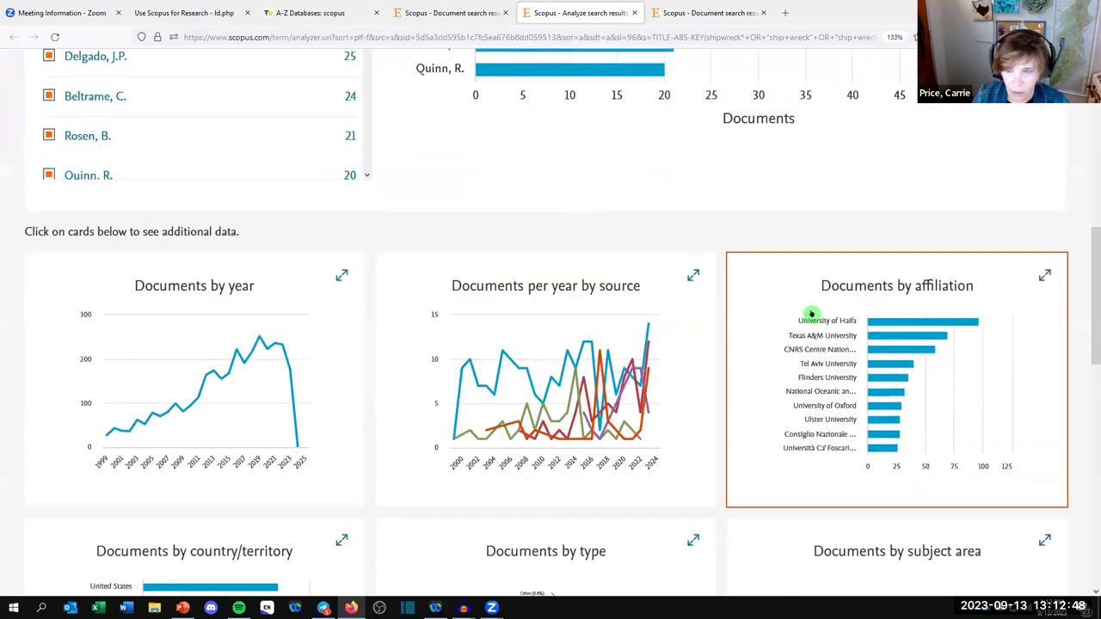
left_click(812, 398)
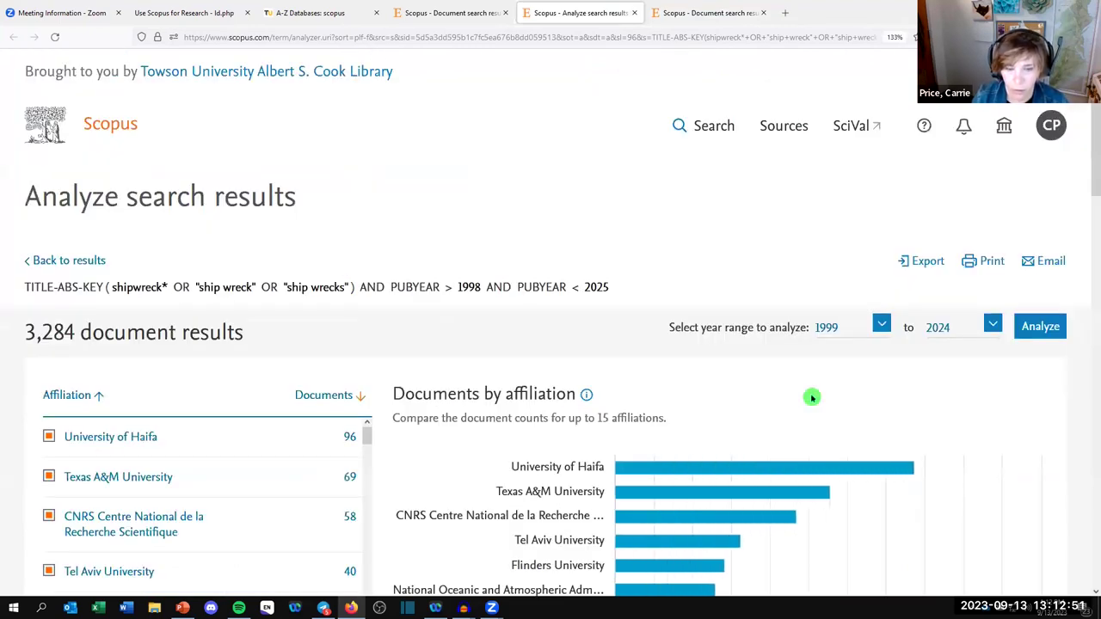
scroll(811, 397, "down", 3)
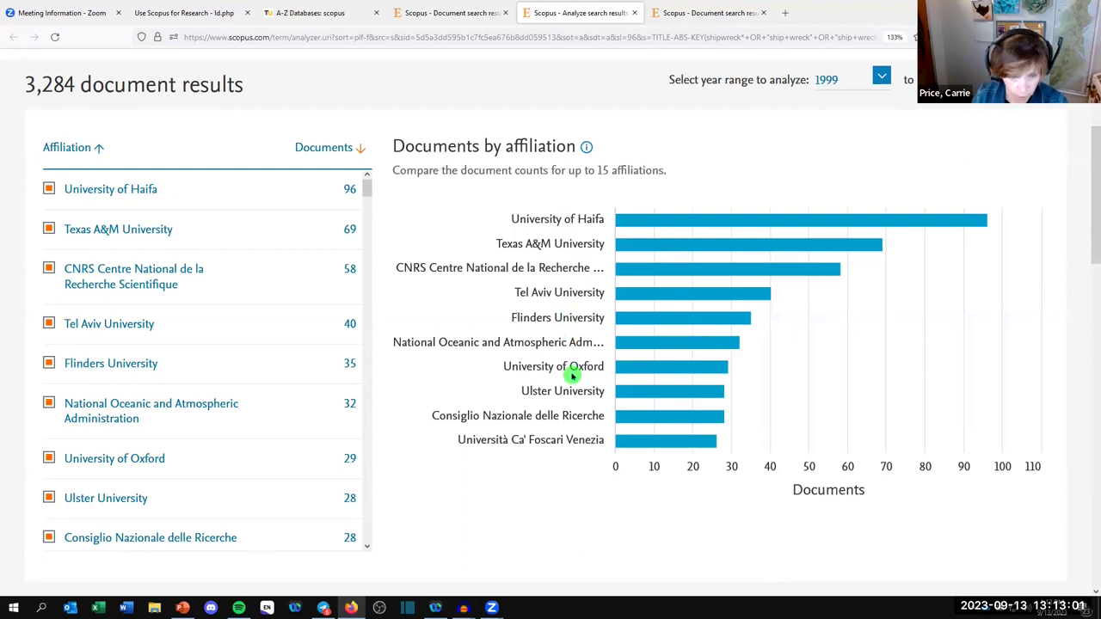
mouse_move(659, 218)
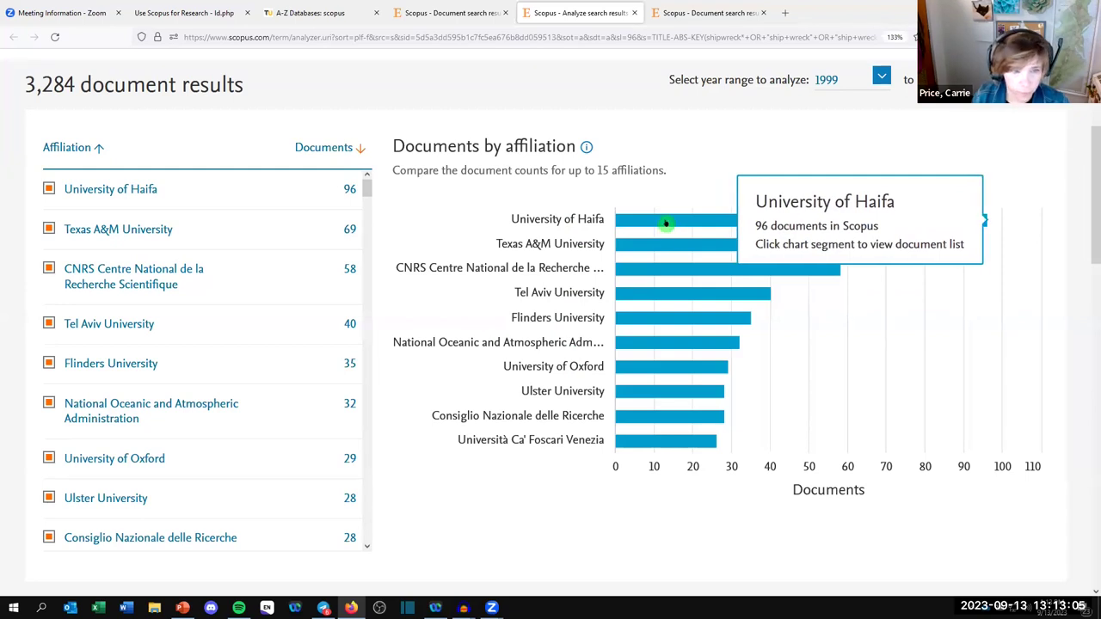
- Add Western Australian Museum, The University of Western Australia, Aix Marseille Université and Chinese Academy of Sciences to the affiliation comparison
scroll(155, 381, "down", 4)
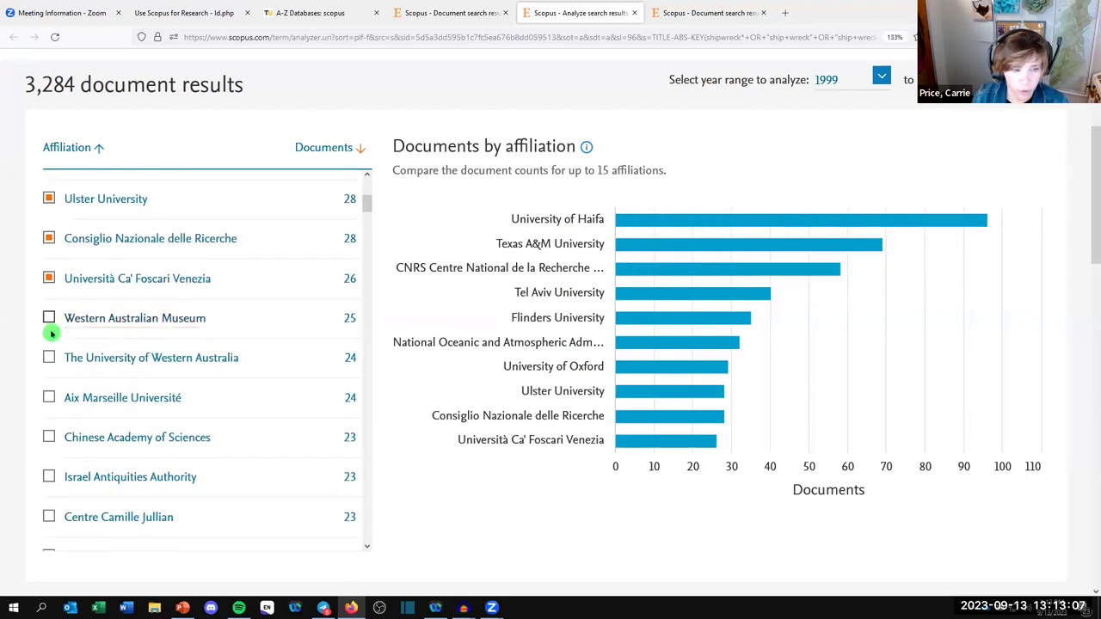
left_click(48, 317)
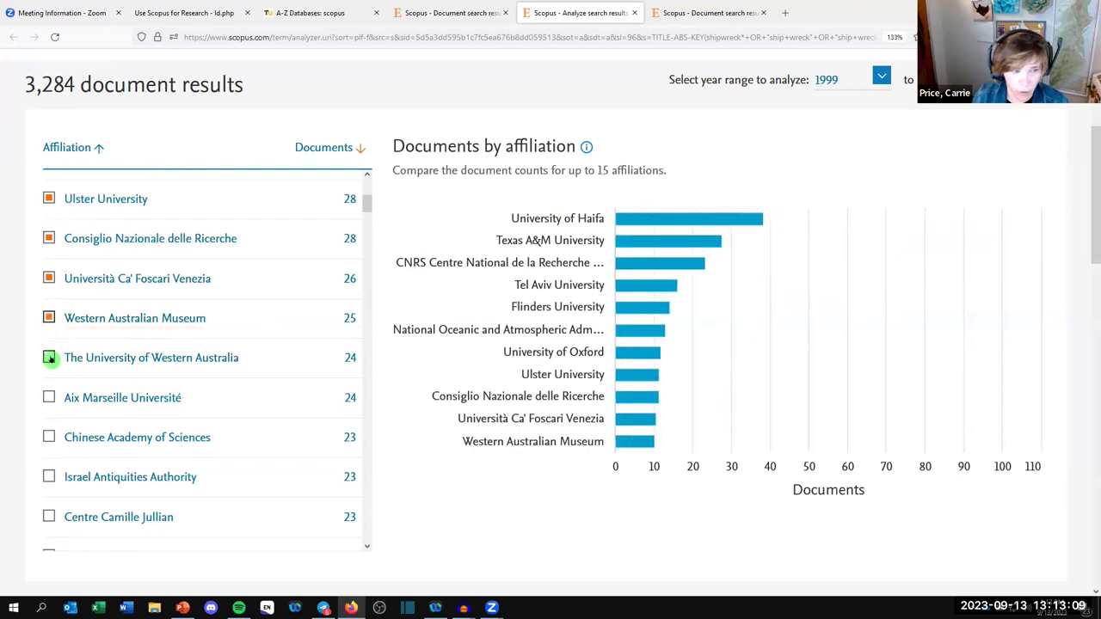
left_click(49, 375)
left_click(50, 404)
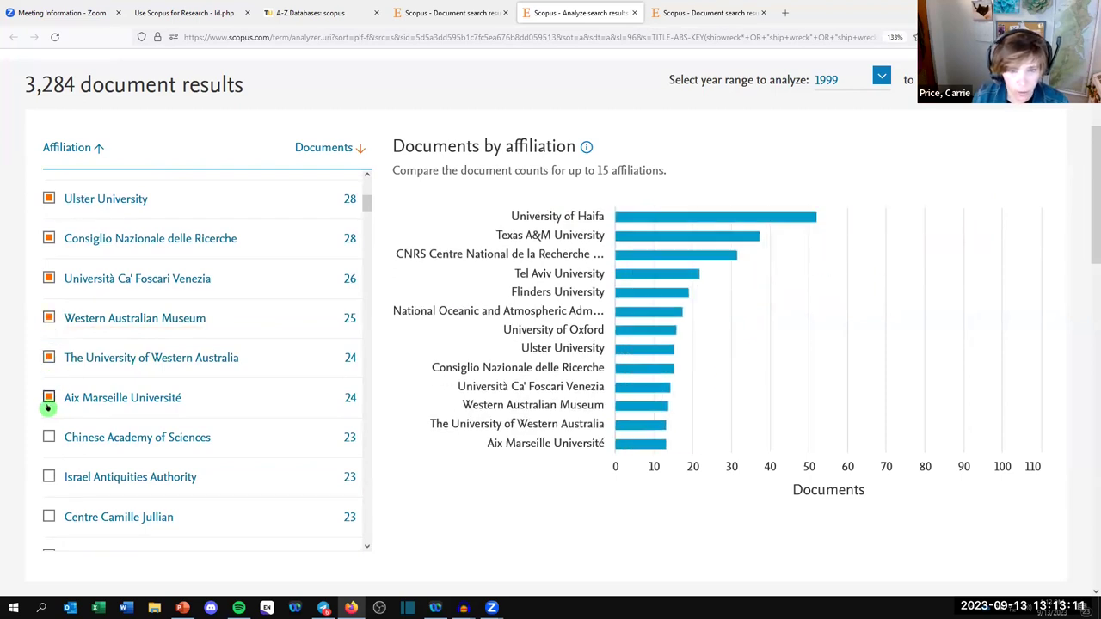
left_click(49, 438)
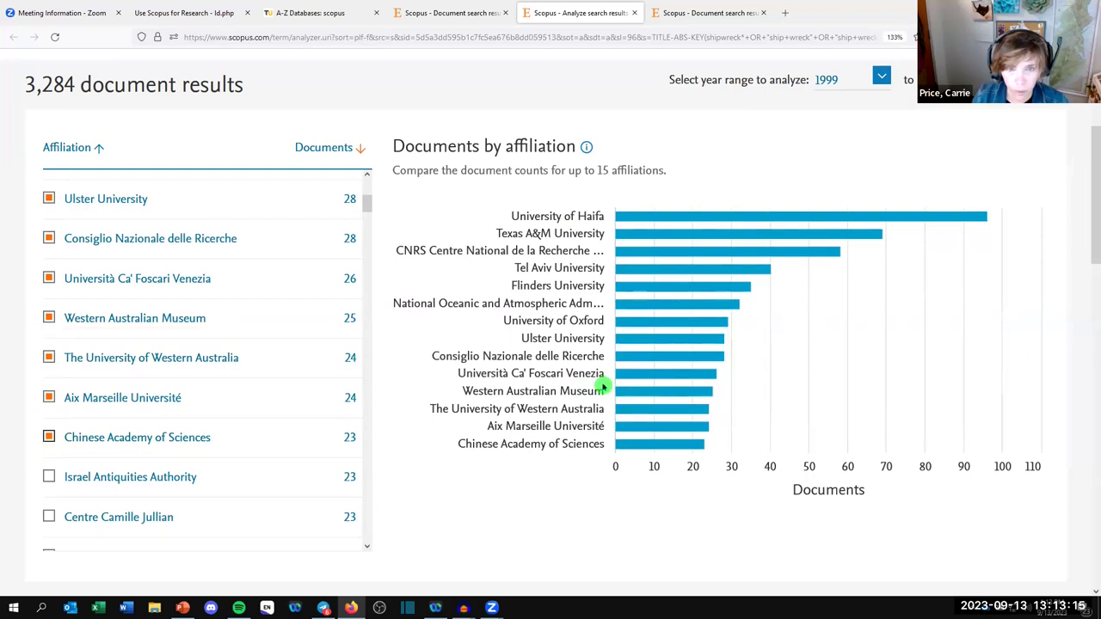
- Open the Documents by country/territory card and review its country list and bar chart
scroll(603, 388, "down", 8)
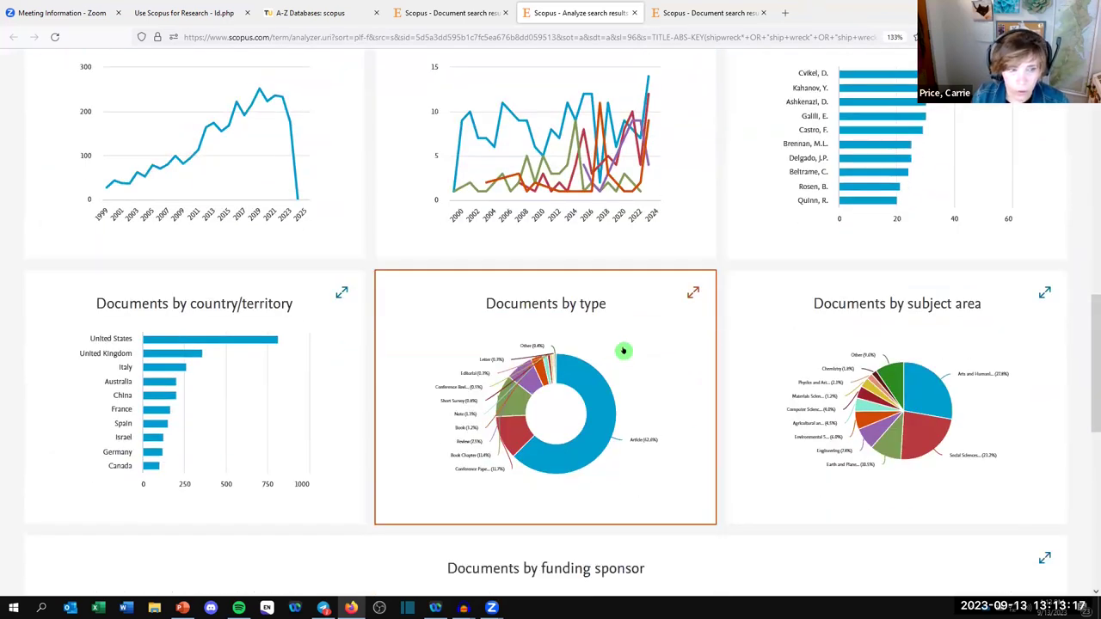
left_click(216, 362)
scroll(242, 361, "down", 2)
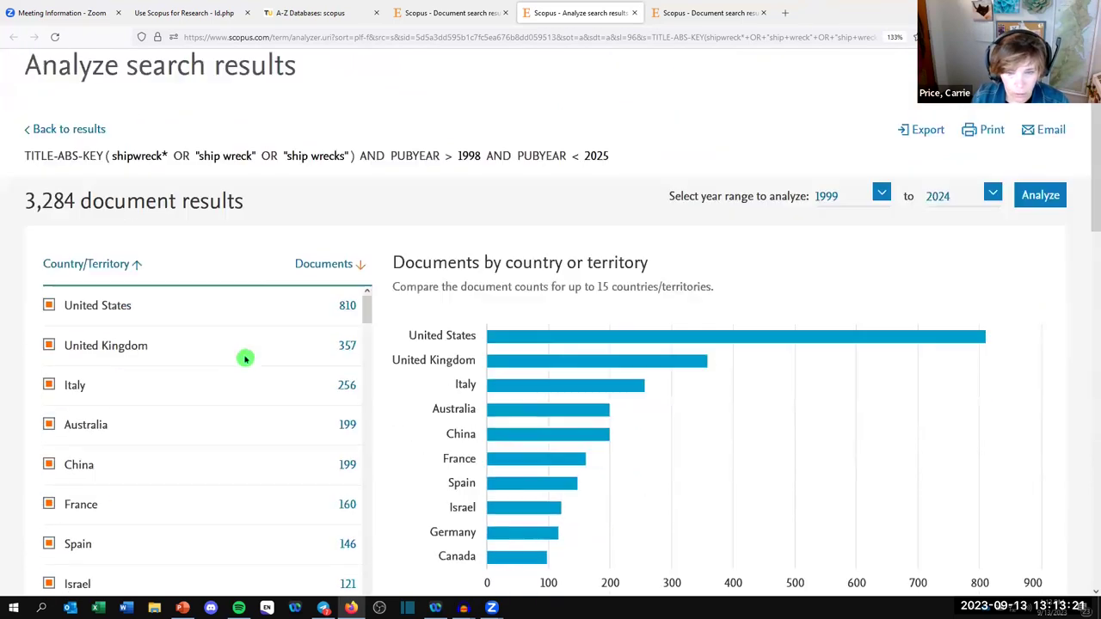
scroll(245, 359, "down", 3)
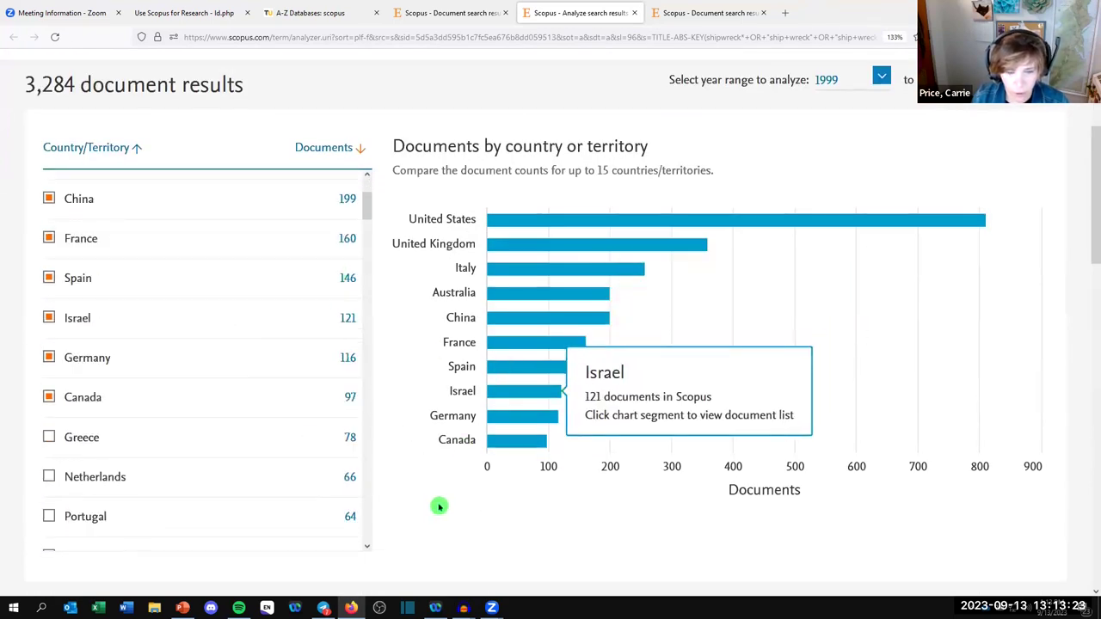
- Open the Documents by type card and inspect the article, conference paper, book chapter, review and book segments
scroll(439, 506, "down", 3)
scroll(501, 376, "down", 3)
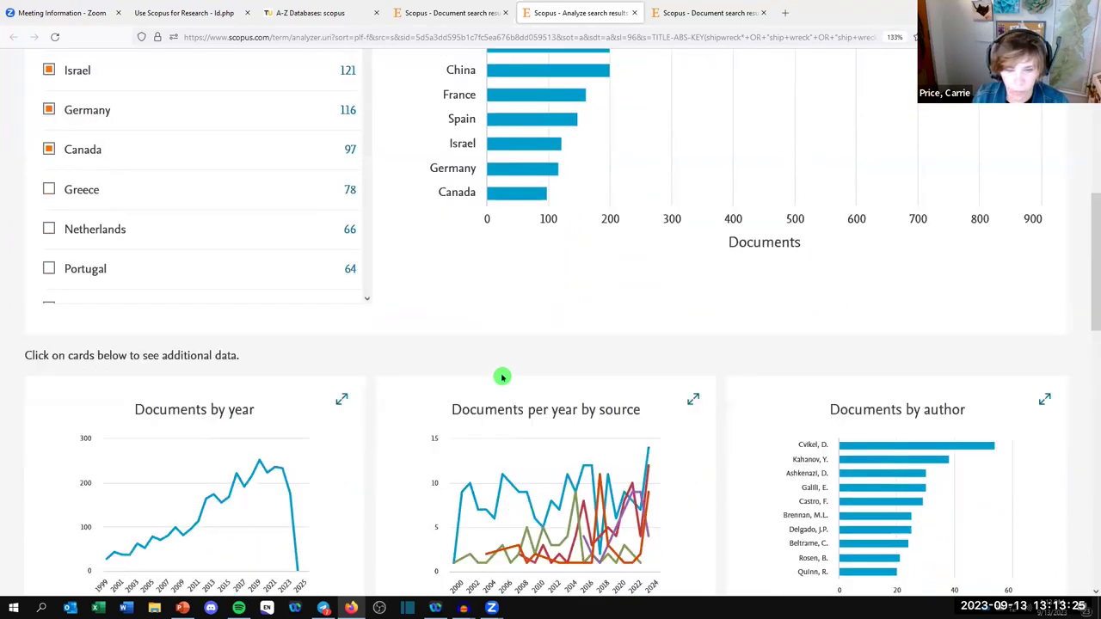
scroll(502, 376, "down", 9)
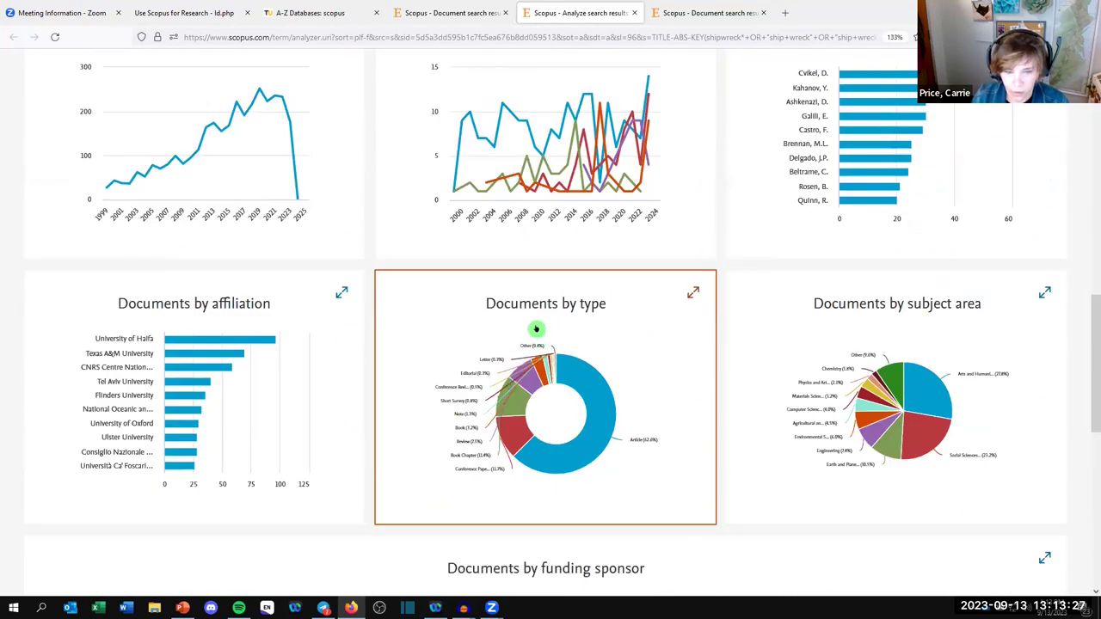
left_click(638, 342)
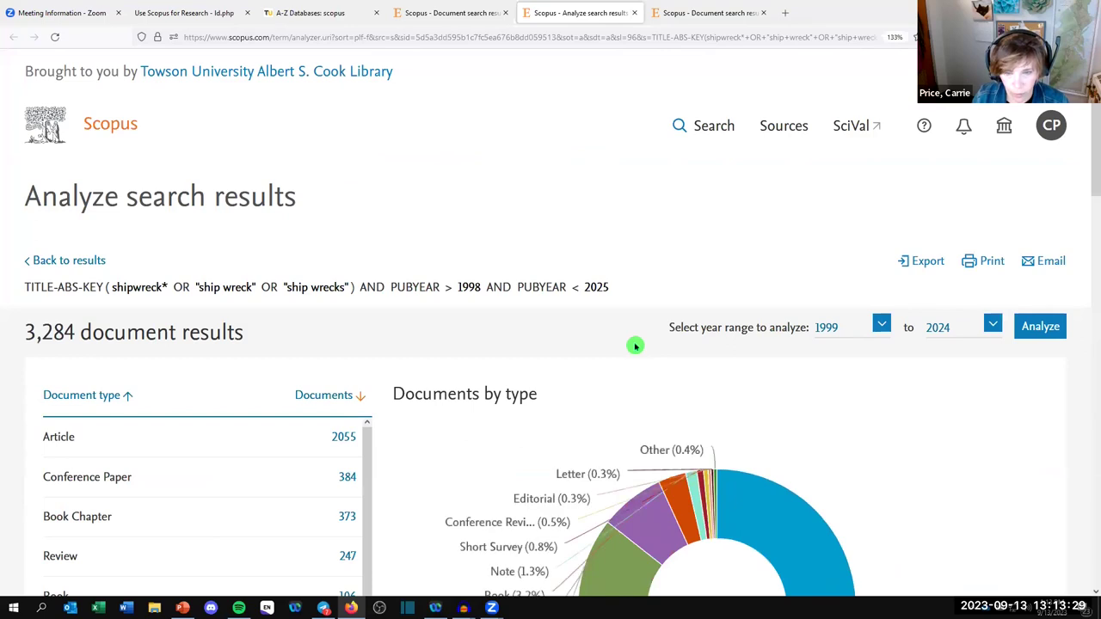
scroll(634, 344, "down", 6)
mouse_move(831, 423)
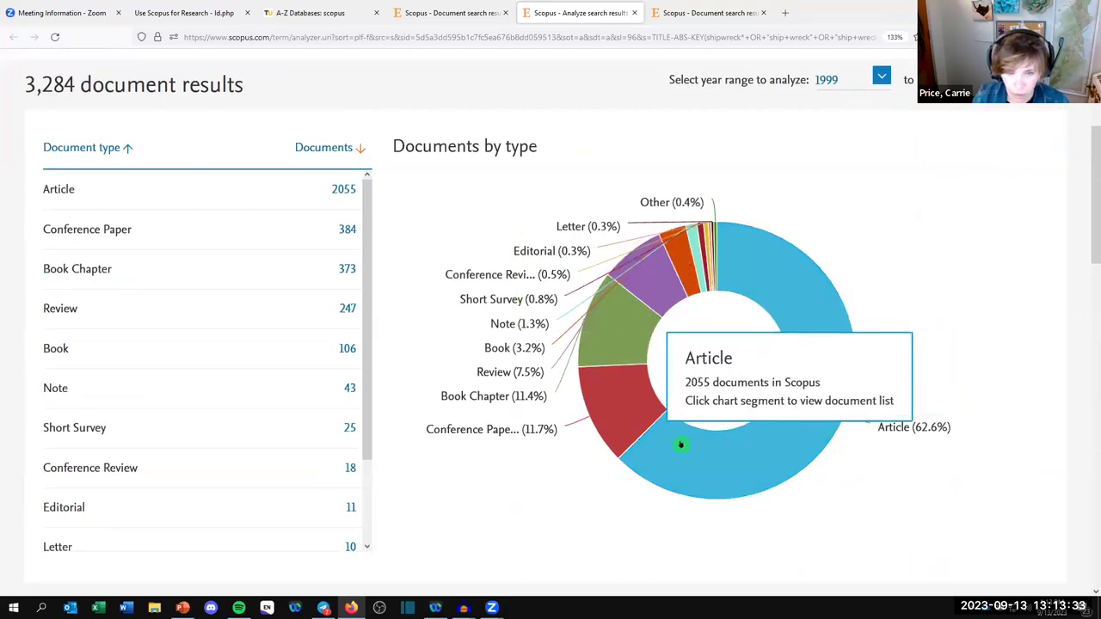
mouse_move(633, 402)
mouse_move(590, 342)
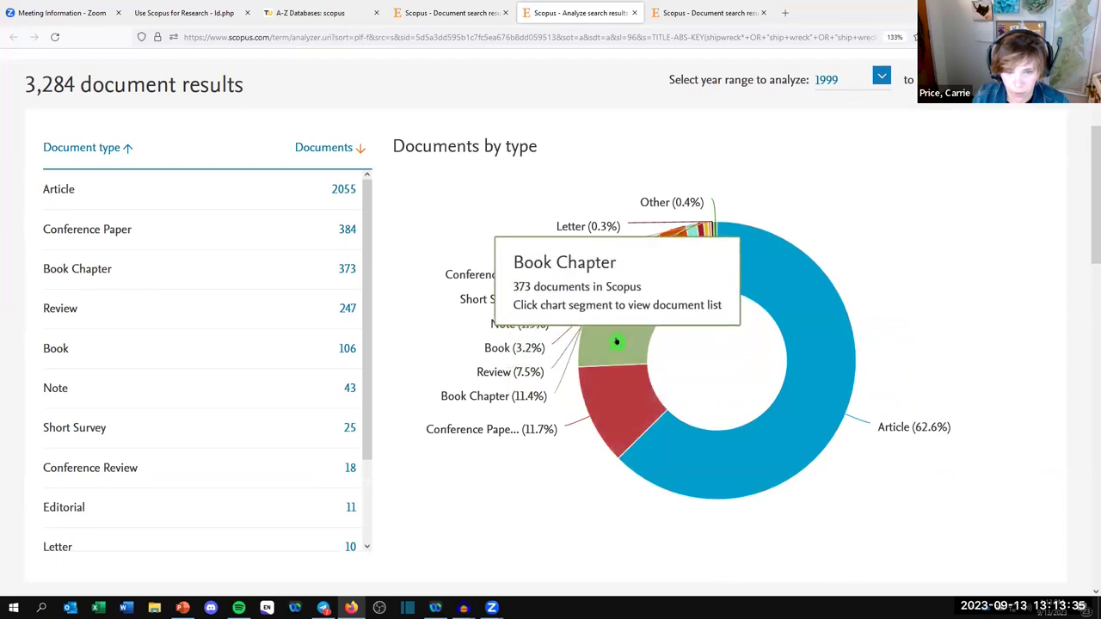
mouse_move(643, 290)
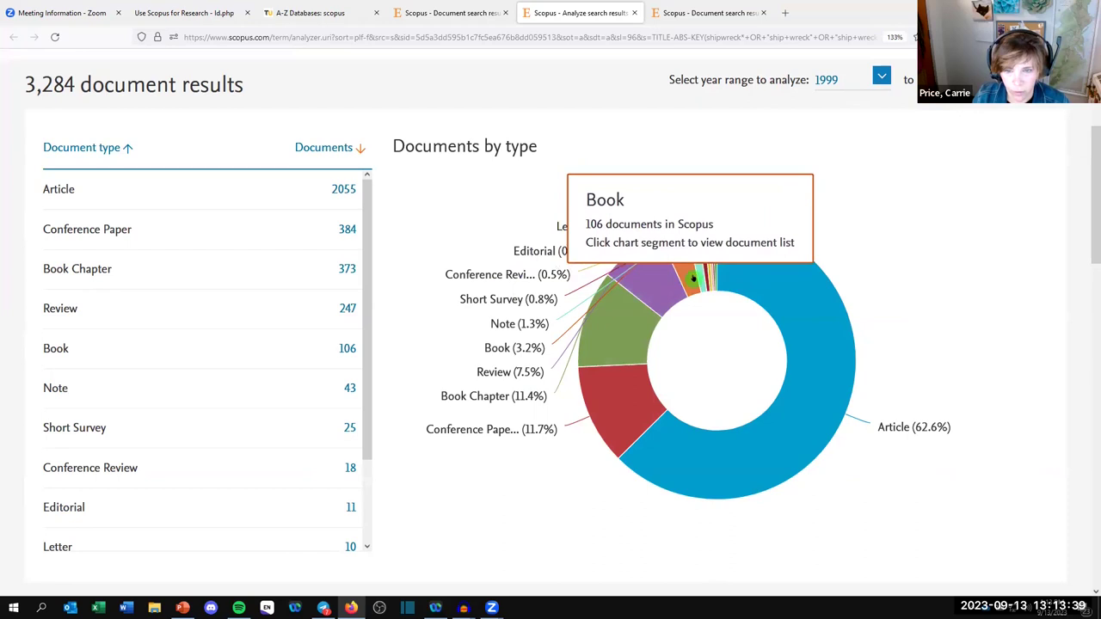
mouse_move(702, 277)
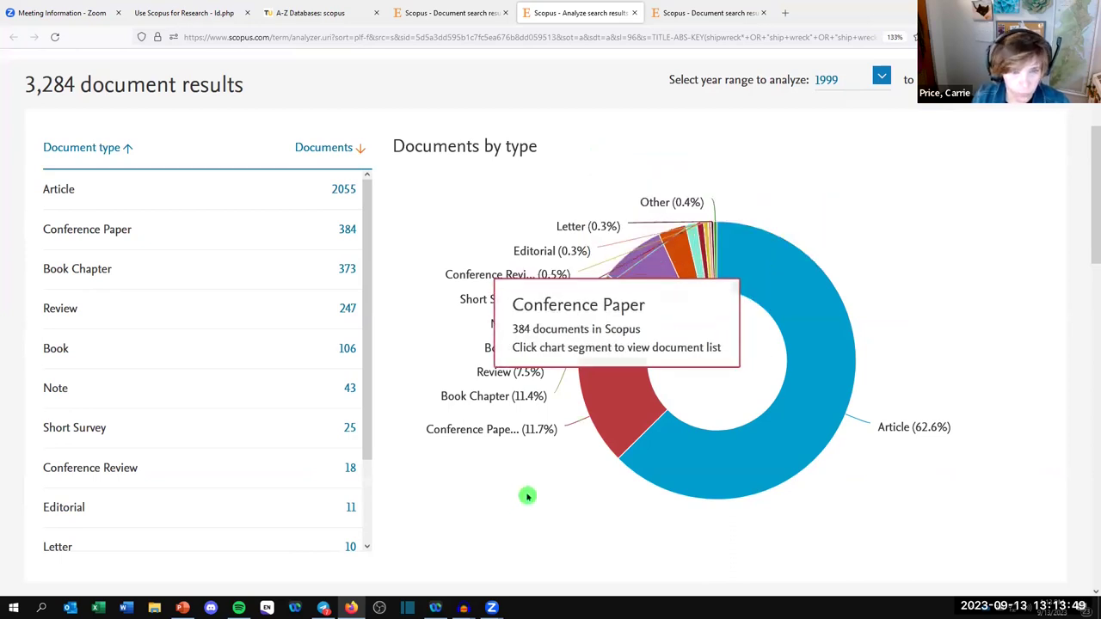
- Open the Documents by subject area card and examine its subject list and pie chart, including the Social Sciences segment
scroll(524, 491, "down", 6)
scroll(532, 491, "down", 2)
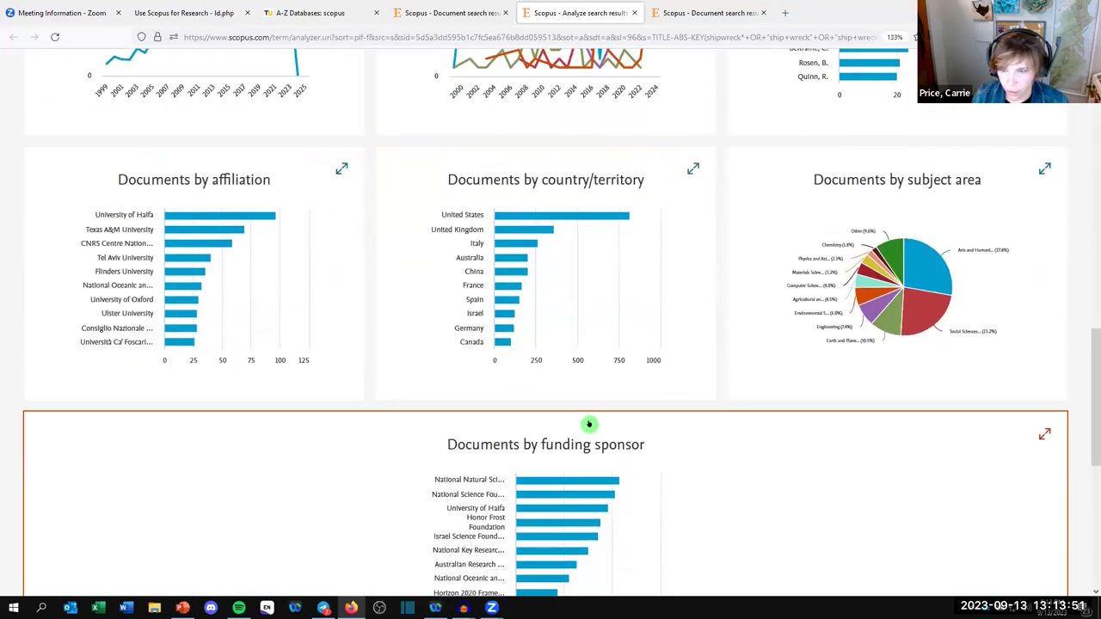
left_click(766, 344)
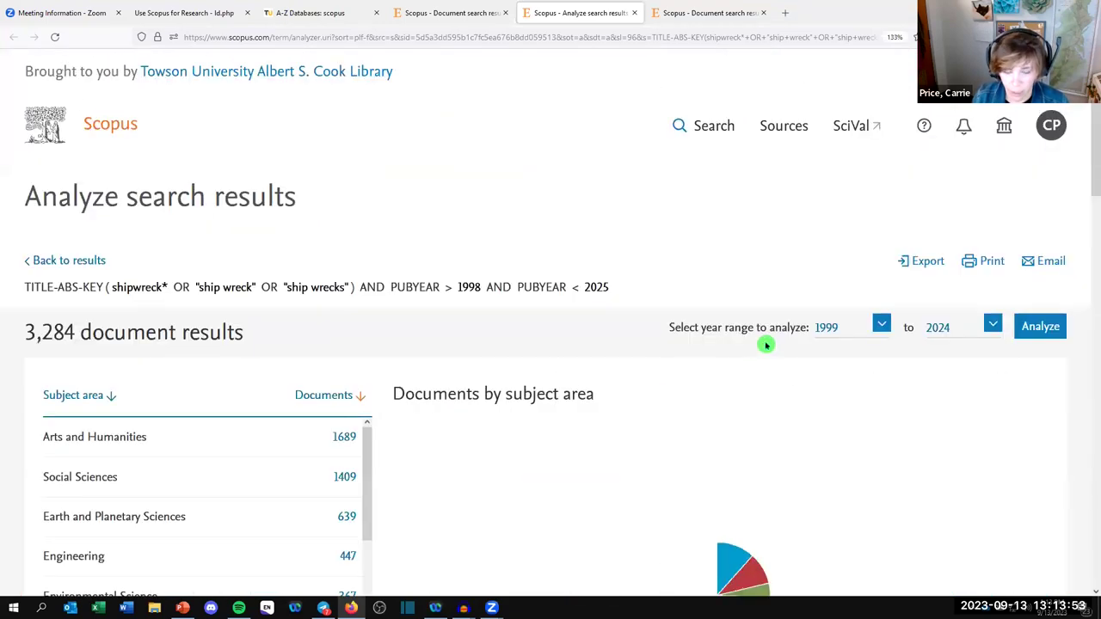
scroll(748, 499, "down", 1)
scroll(733, 510, "down", 4)
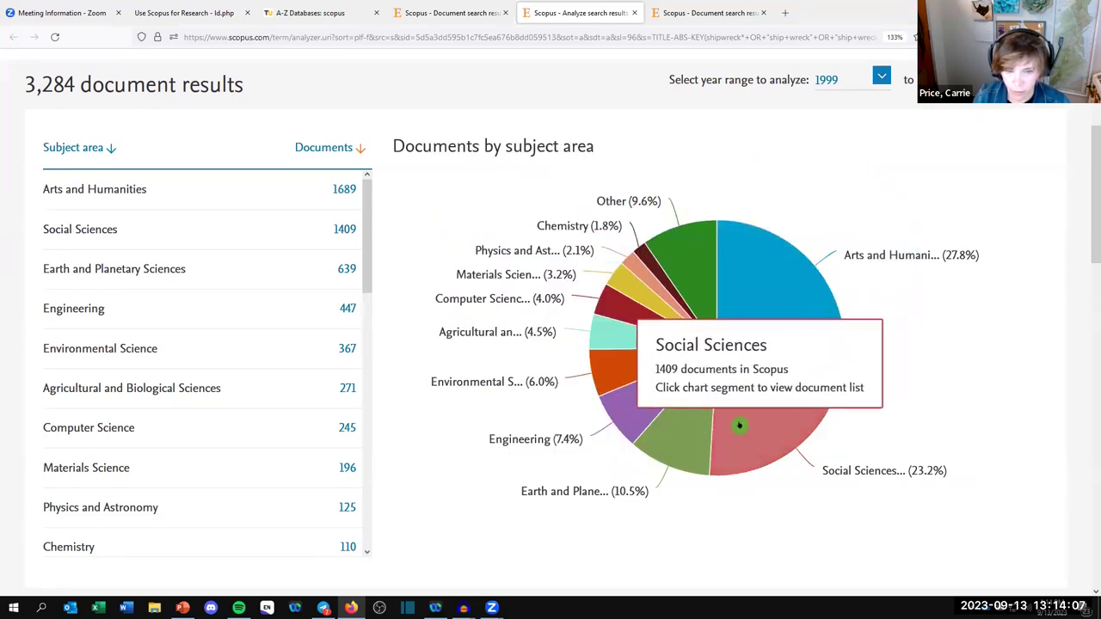
- Open the Documents by funding sponsor card and examine its sponsor list and bar chart
scroll(688, 404, "down", 3)
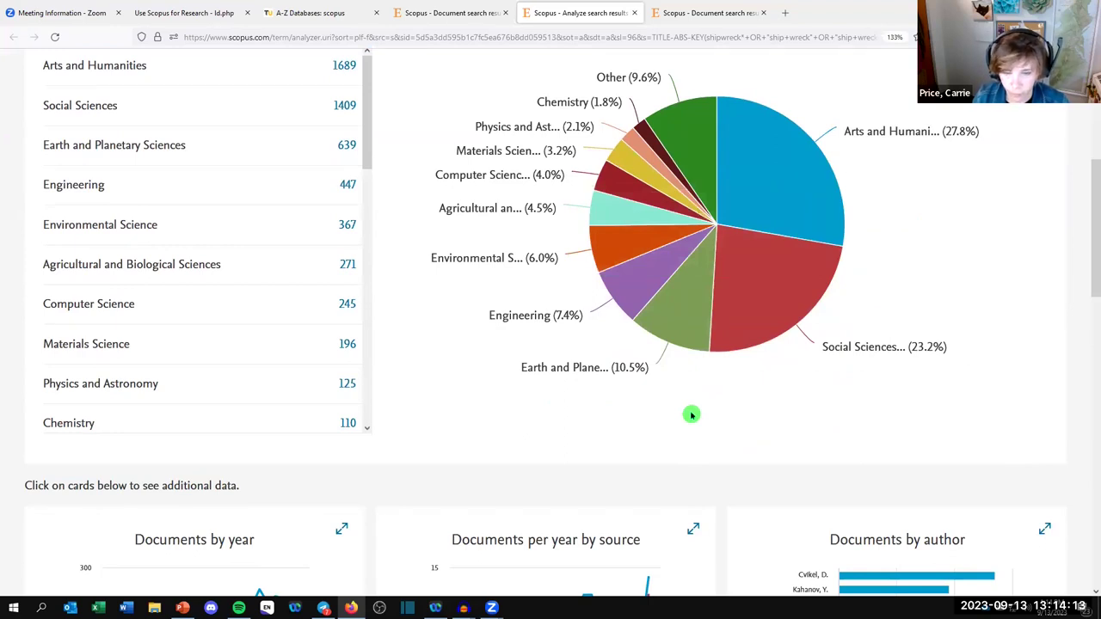
scroll(659, 405, "down", 15)
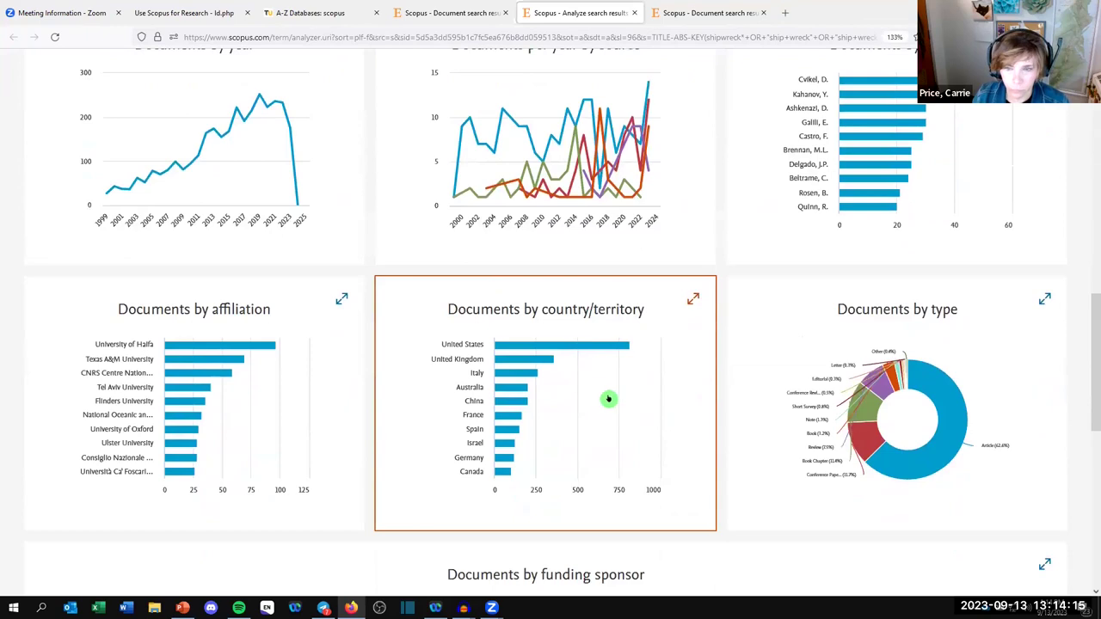
scroll(606, 398, "down", 2)
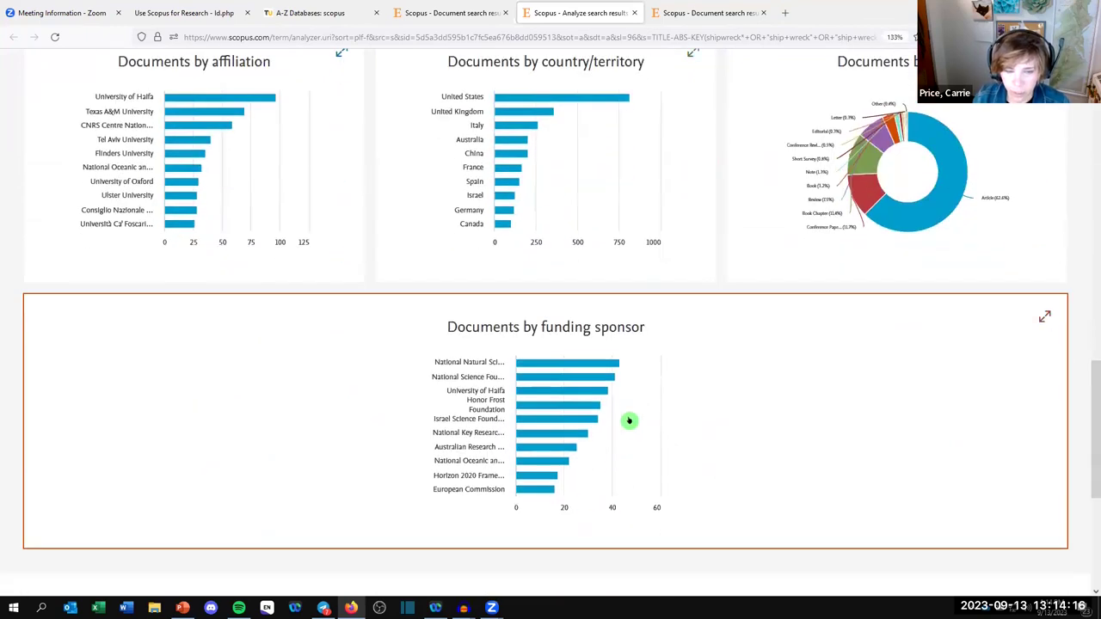
left_click(715, 438)
scroll(602, 448, "down", 2)
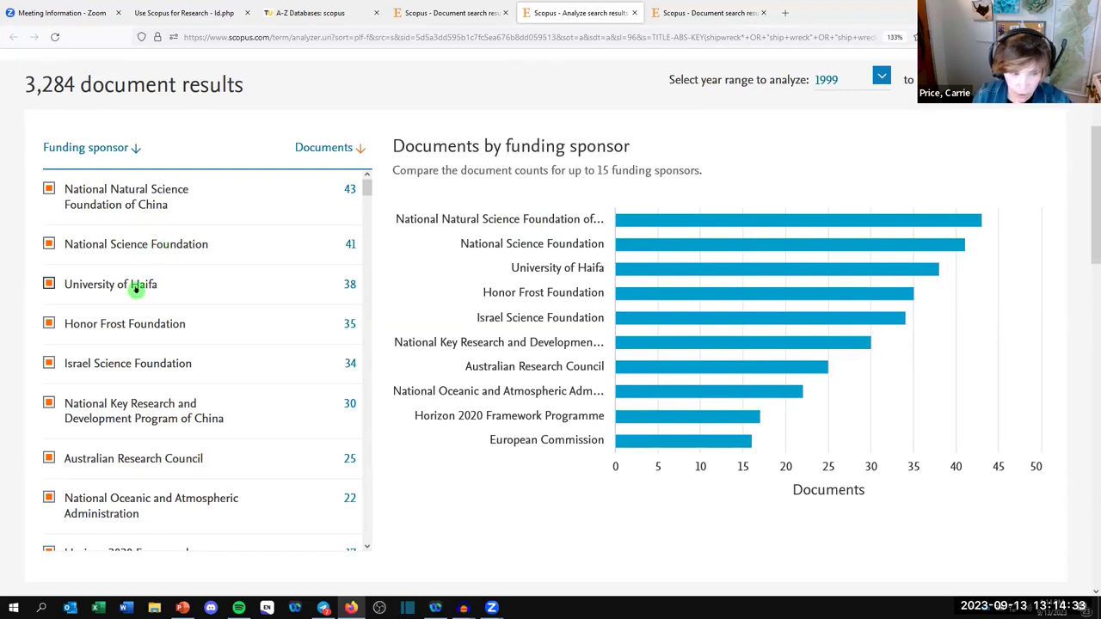
- Browse the funding sponsor list past the ten charted sponsors to the smaller funders
scroll(146, 327, "down", 5)
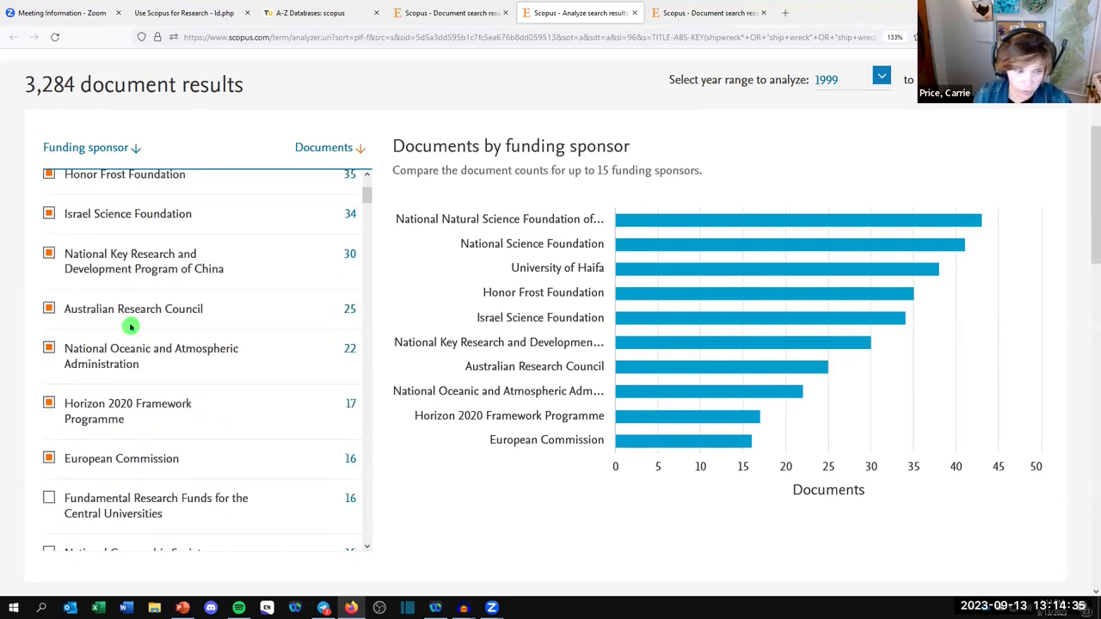
scroll(131, 326, "down", 8)
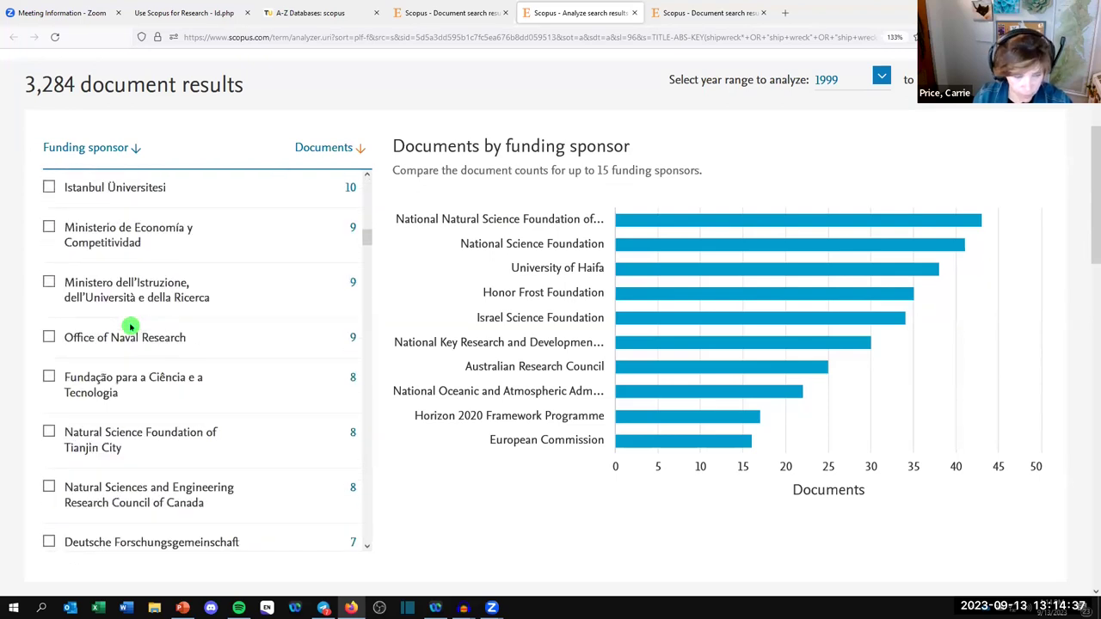
scroll(131, 326, "down", 3)
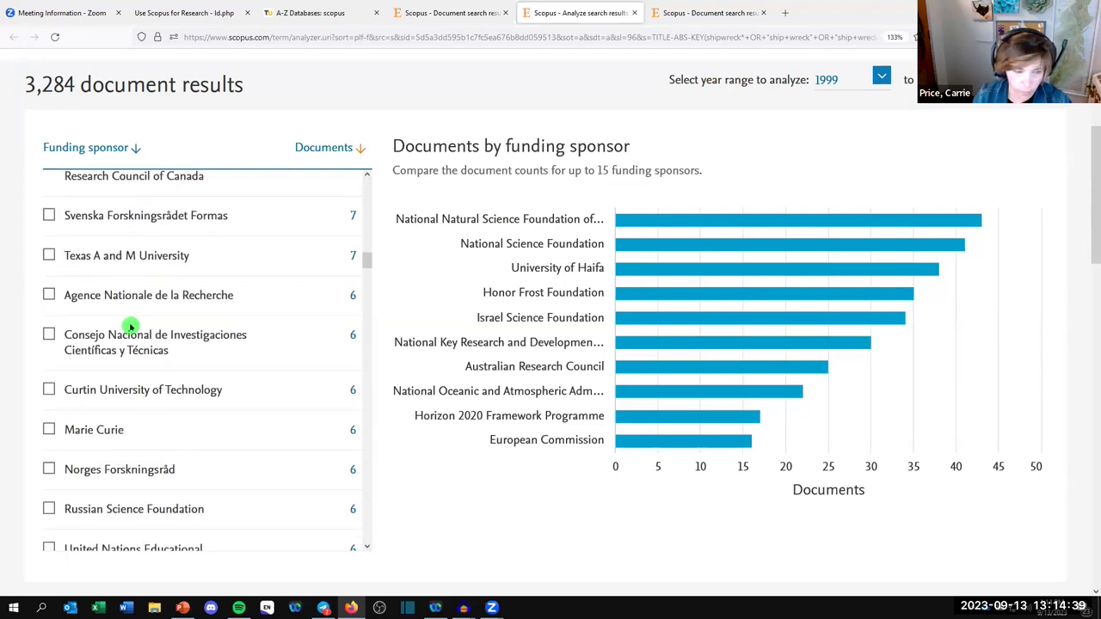
scroll(131, 326, "down", 4)
scroll(593, 374, "down", 3)
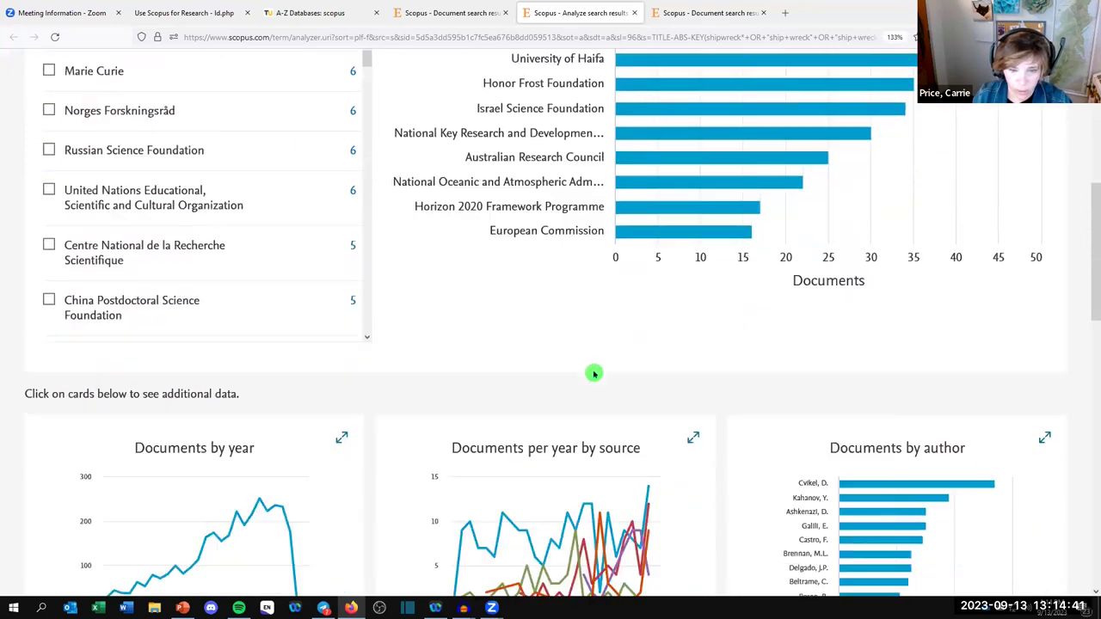
- Look over the year, source, author, affiliation, country and type analysis cards, and return to the search query heading
scroll(594, 374, "down", 3)
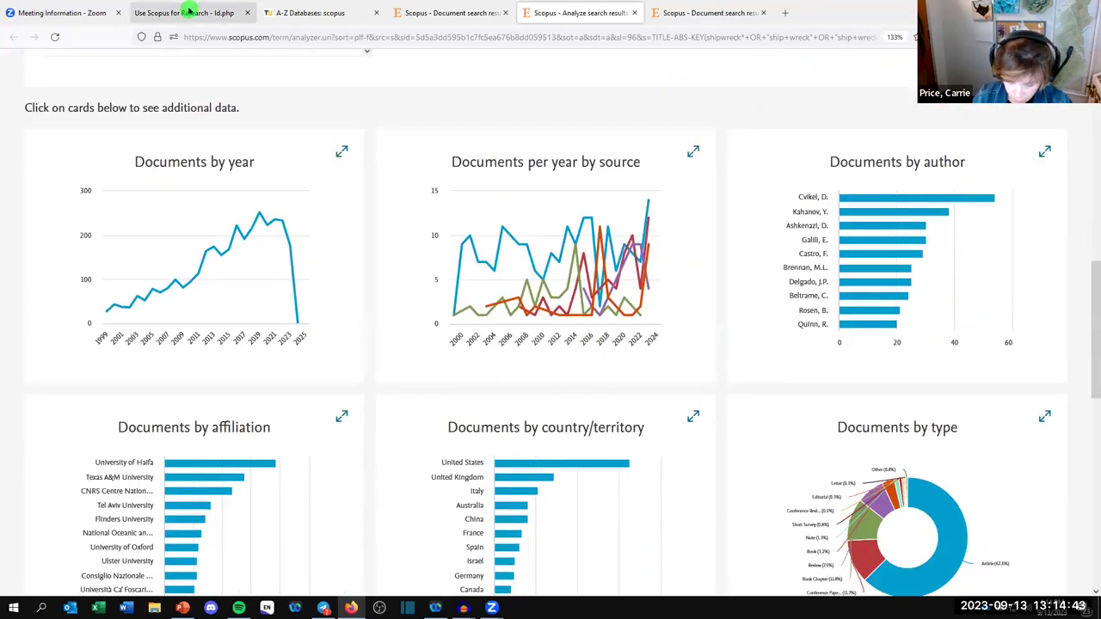
scroll(765, 329, "up", 3)
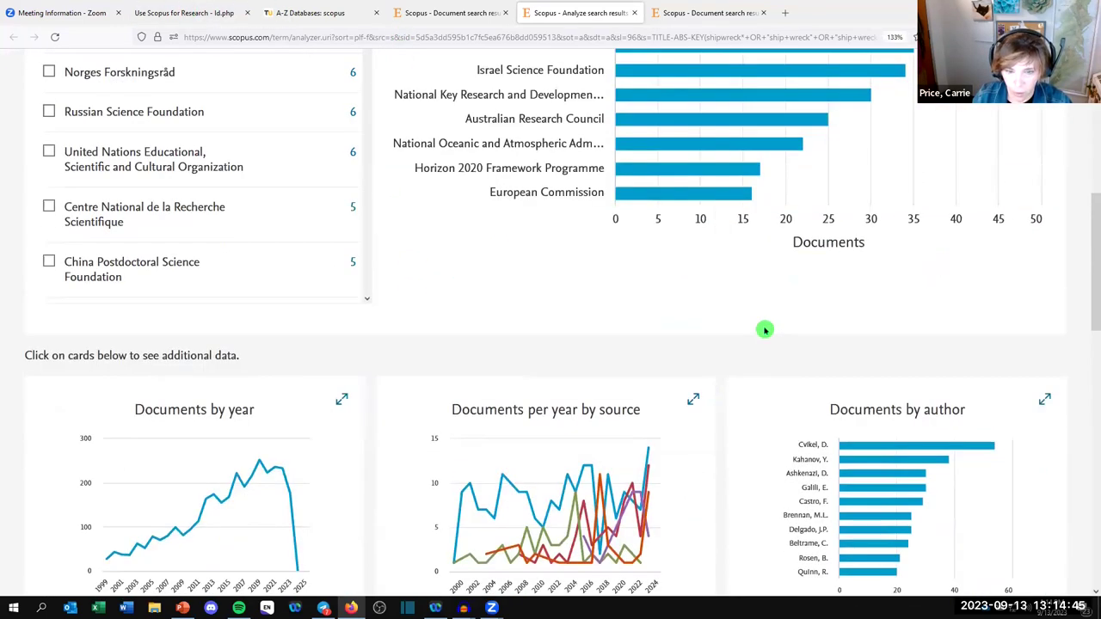
scroll(765, 330, "down", 2)
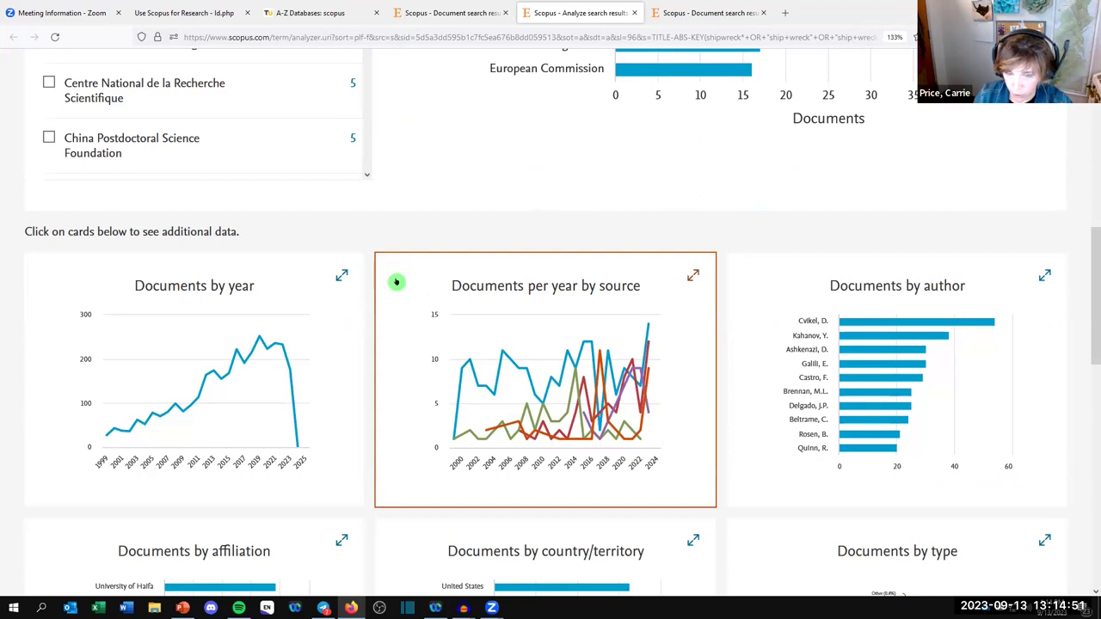
scroll(390, 247, "up", 1)
scroll(389, 247, "up", 2)
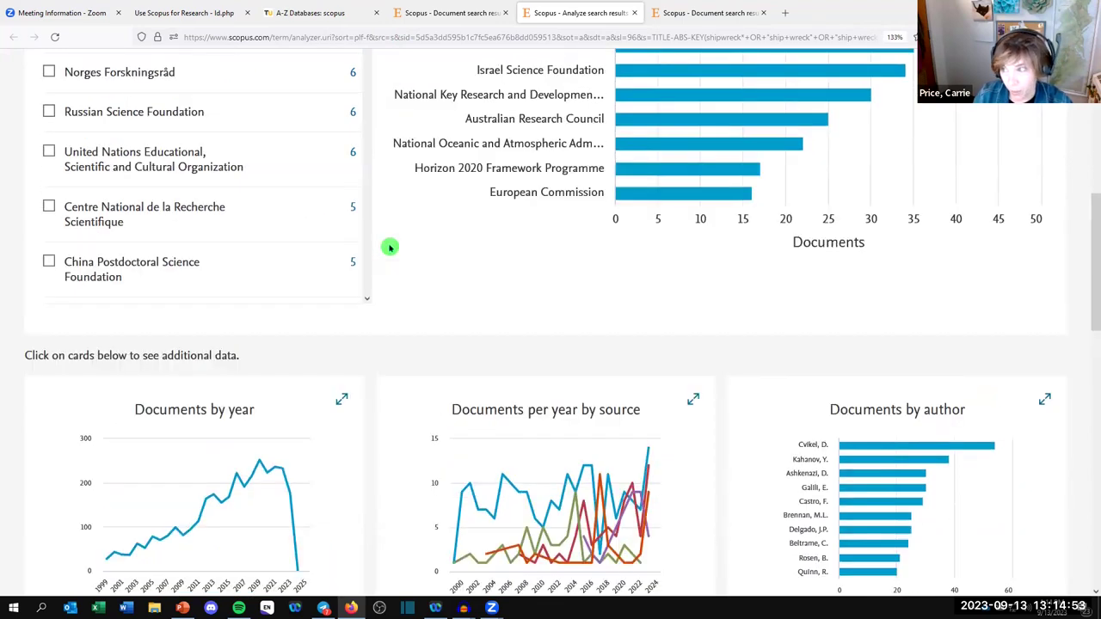
scroll(378, 275, "up", 3)
scroll(379, 358, "up", 3)
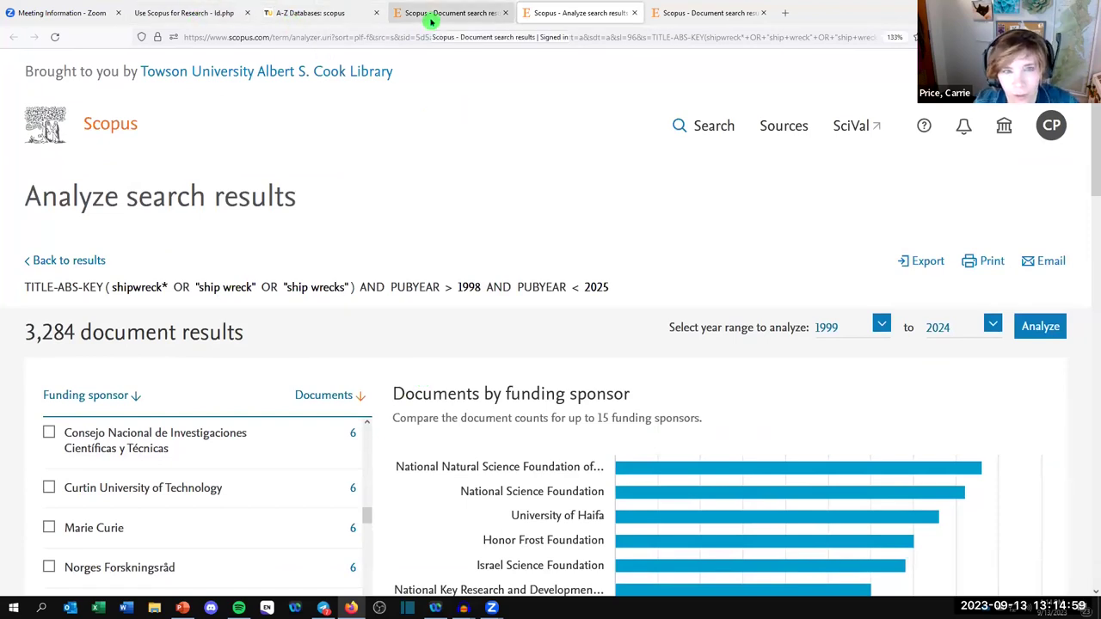
- Switch to the presentation slides and read the pages on visualizing a field and finding highly-cited articles
left_click(211, 15)
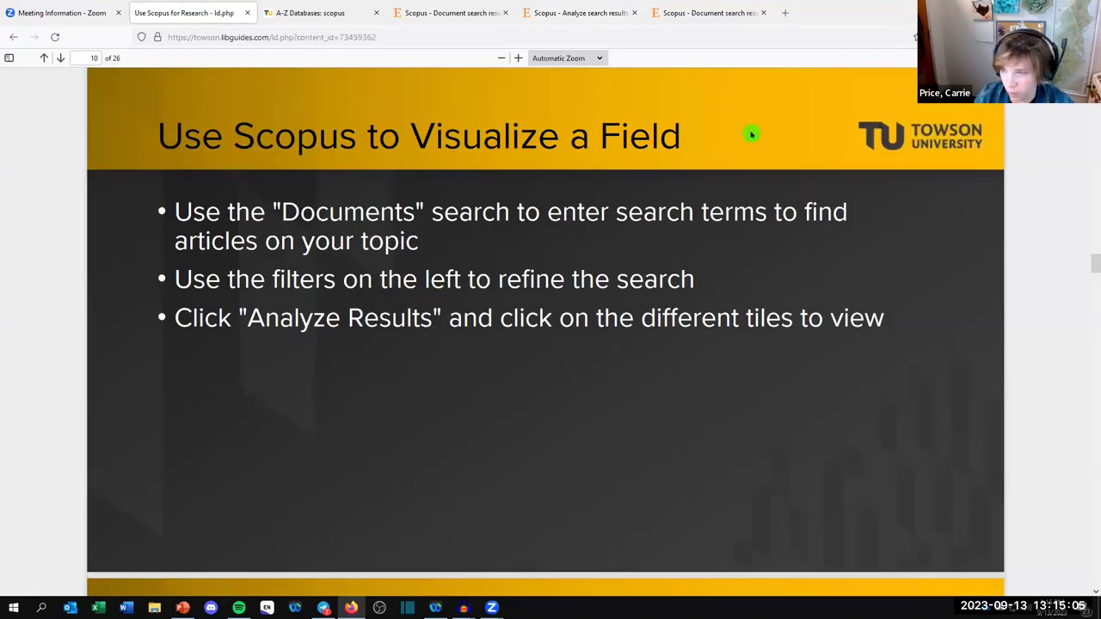
scroll(723, 379, "down", 3)
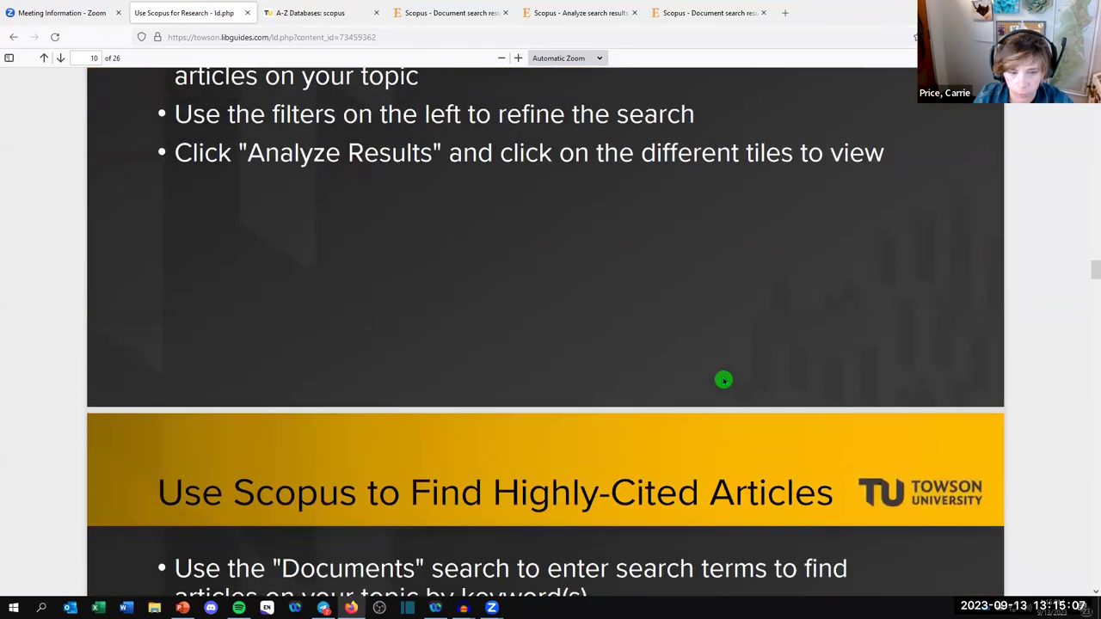
scroll(720, 379, "down", 5)
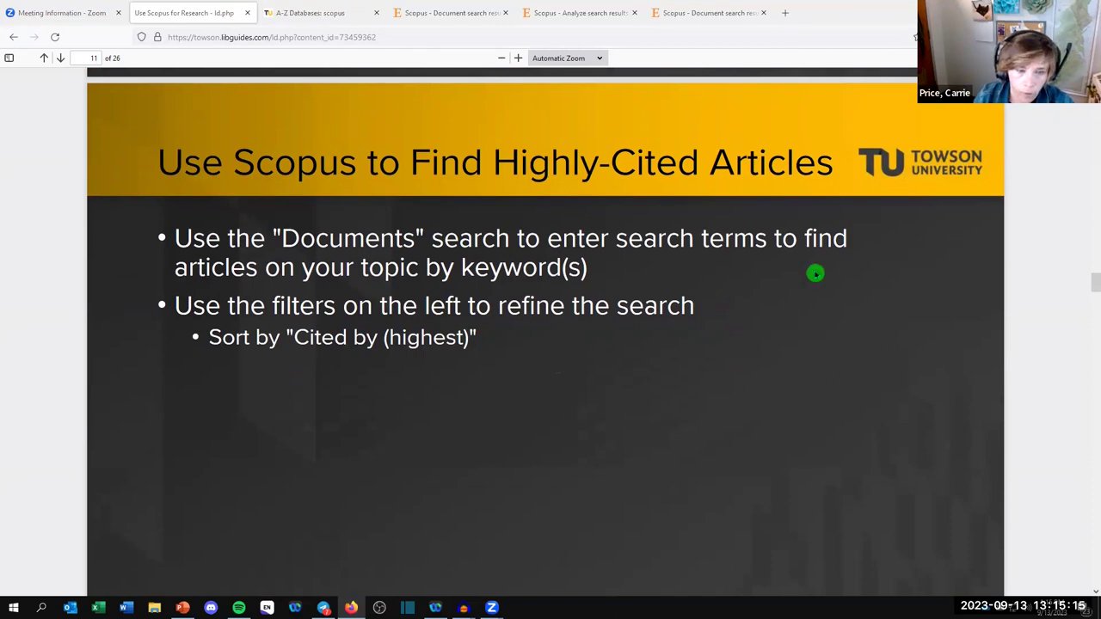
- Return to the Scopus shipwreck results and sort them by Cited by (highest)
left_click(449, 13)
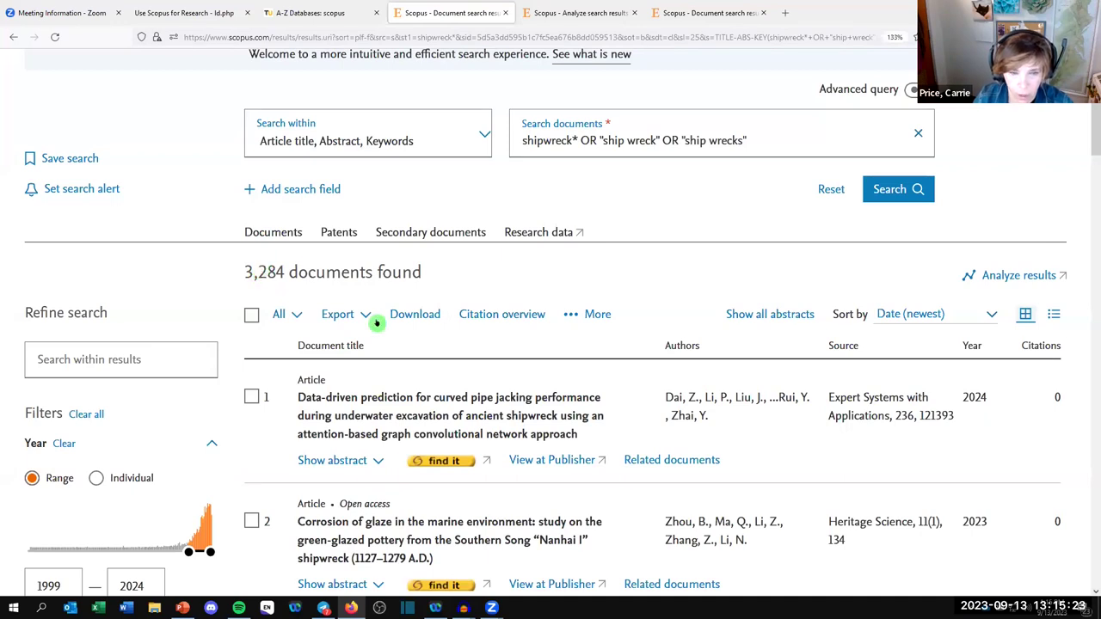
left_click(915, 317)
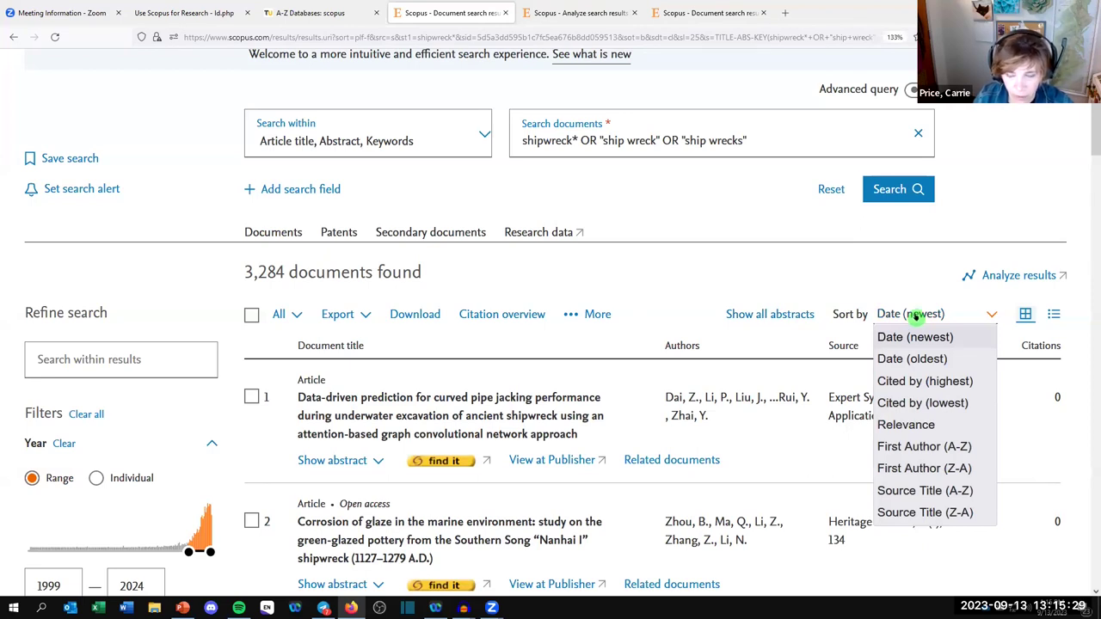
left_click(911, 384)
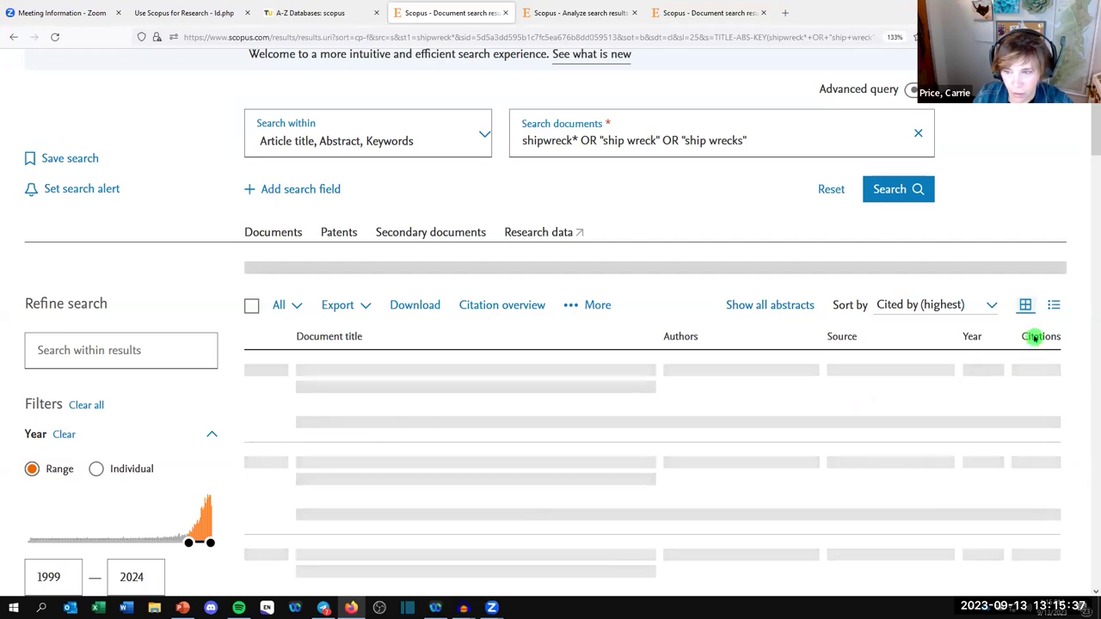
- Review the most-cited shipwreck documents with their citation counts and show the available sort orders
scroll(1032, 409, "down", 3)
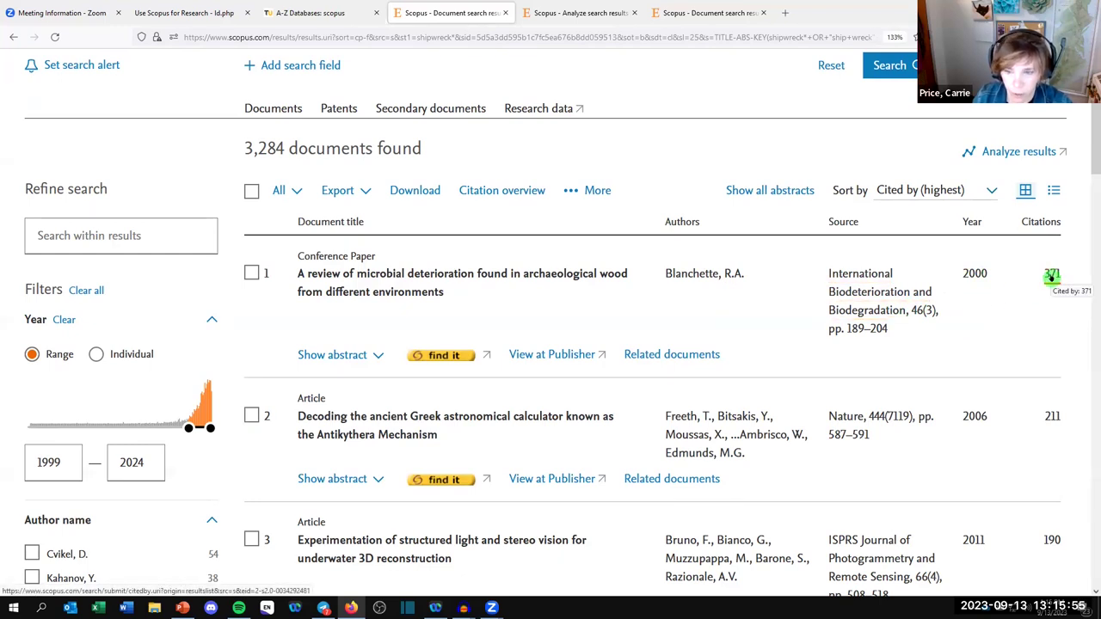
scroll(1051, 277, "down", 3)
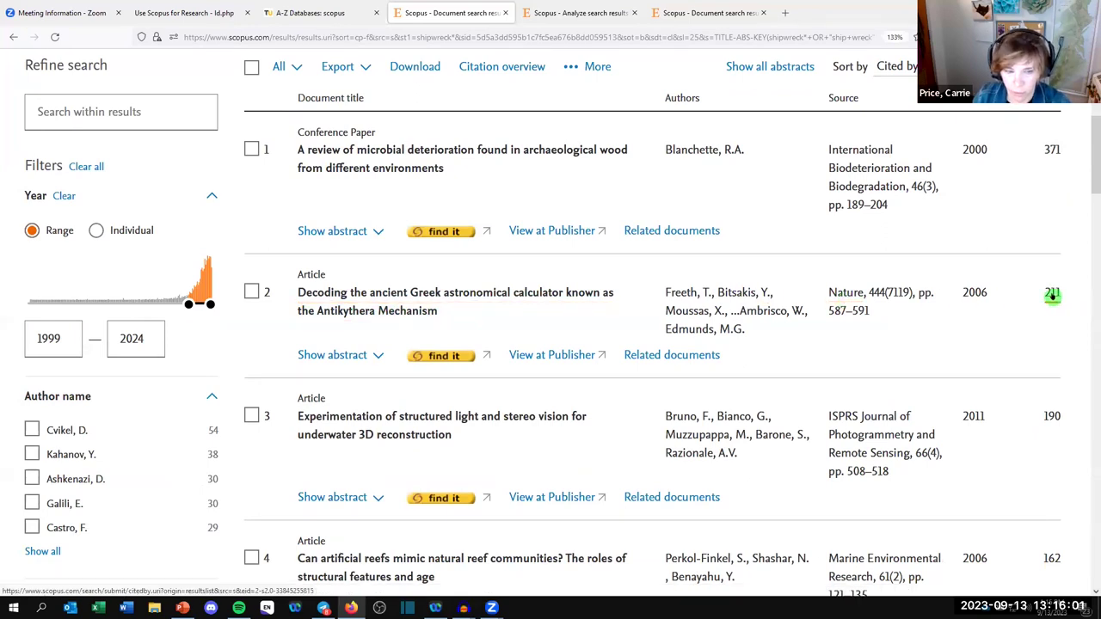
scroll(915, 376, "down", 12)
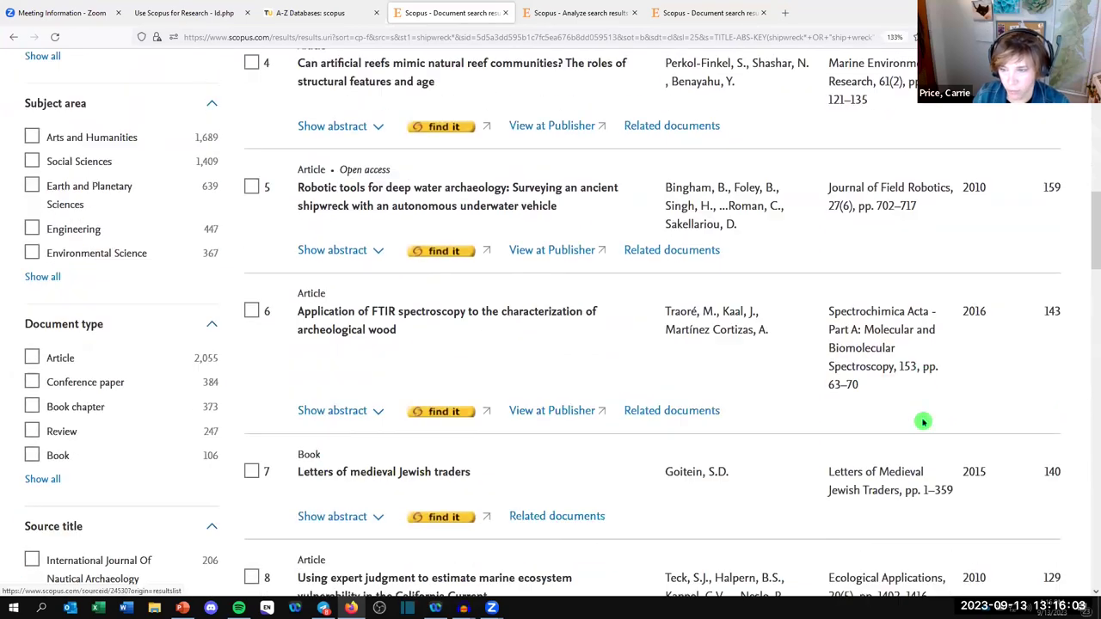
scroll(921, 428, "down", 3)
scroll(919, 430, "up", 14)
scroll(920, 430, "up", 7)
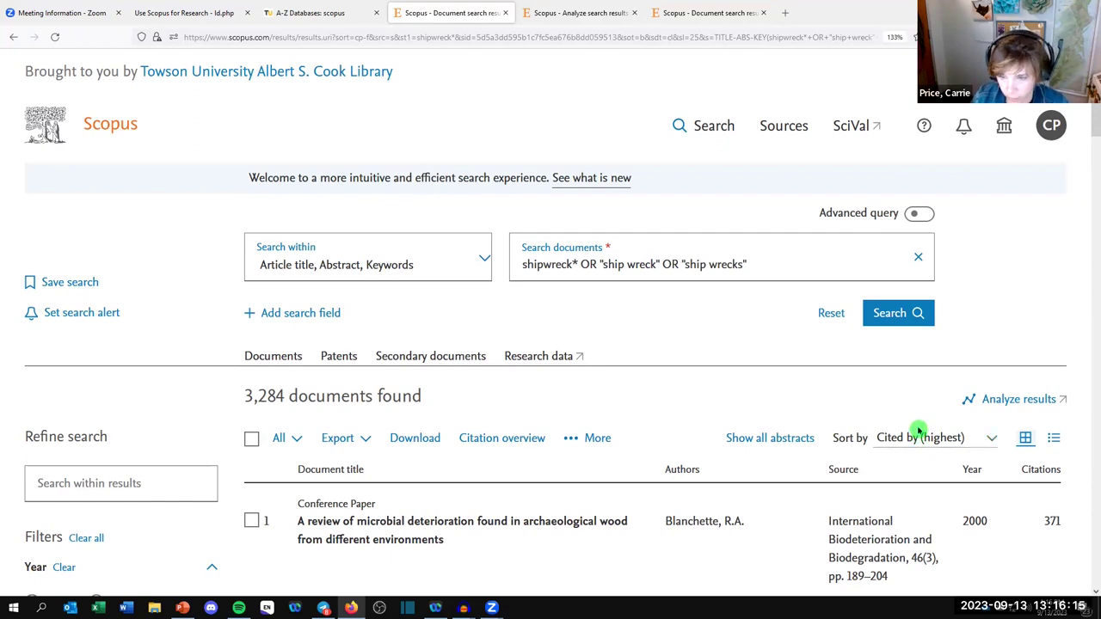
left_click(924, 434)
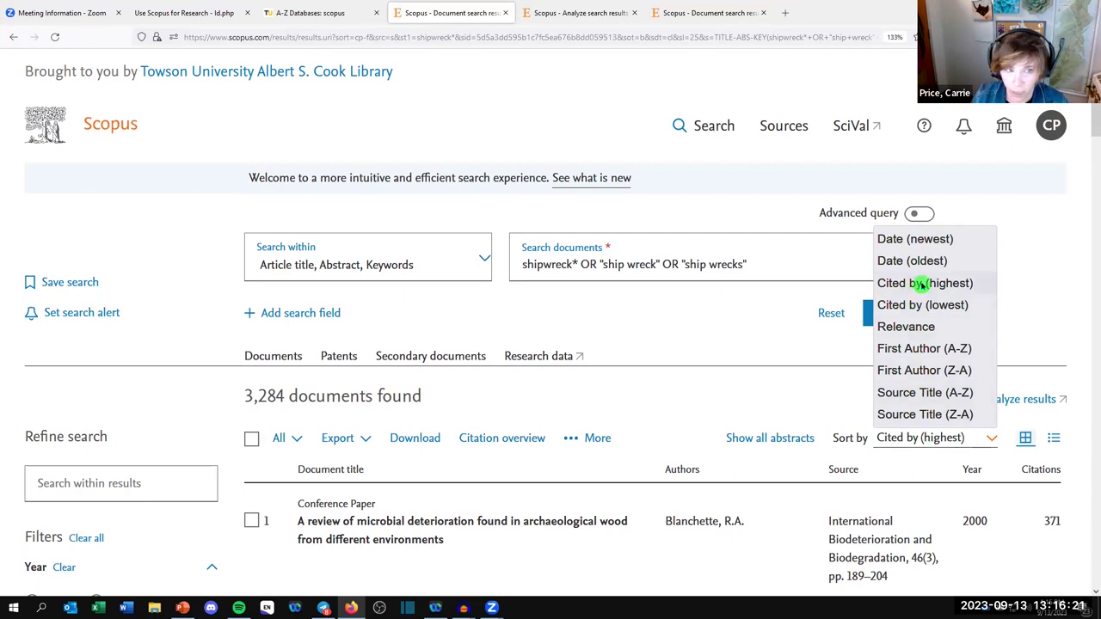
- Consult the slide on finding open access and limit the Scopus shipwreck results to All open access
left_click(183, 12)
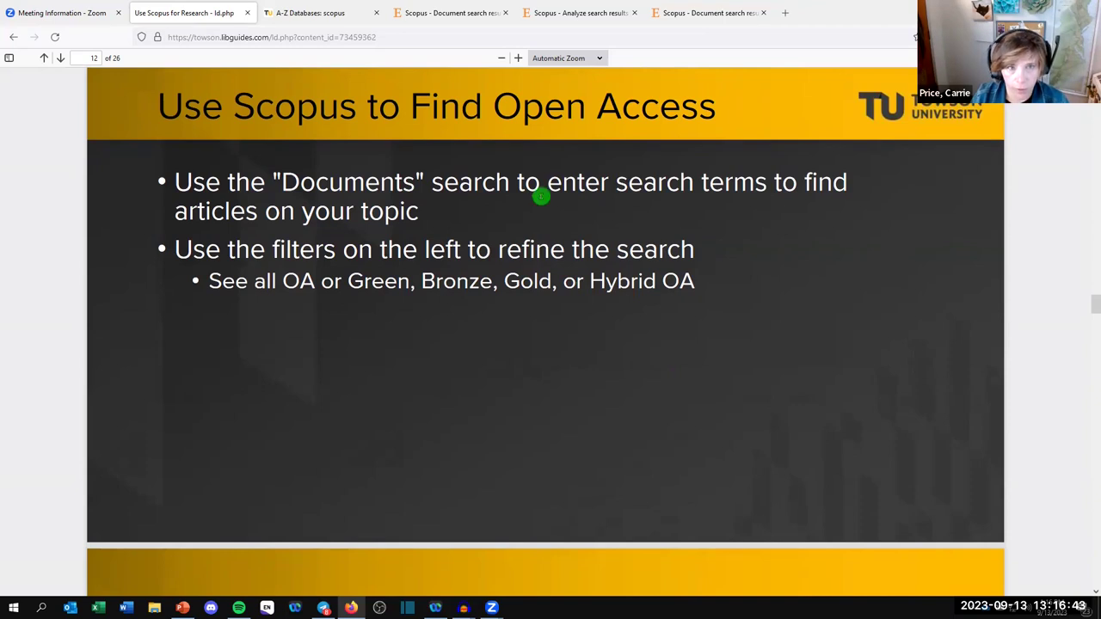
left_click(436, 13)
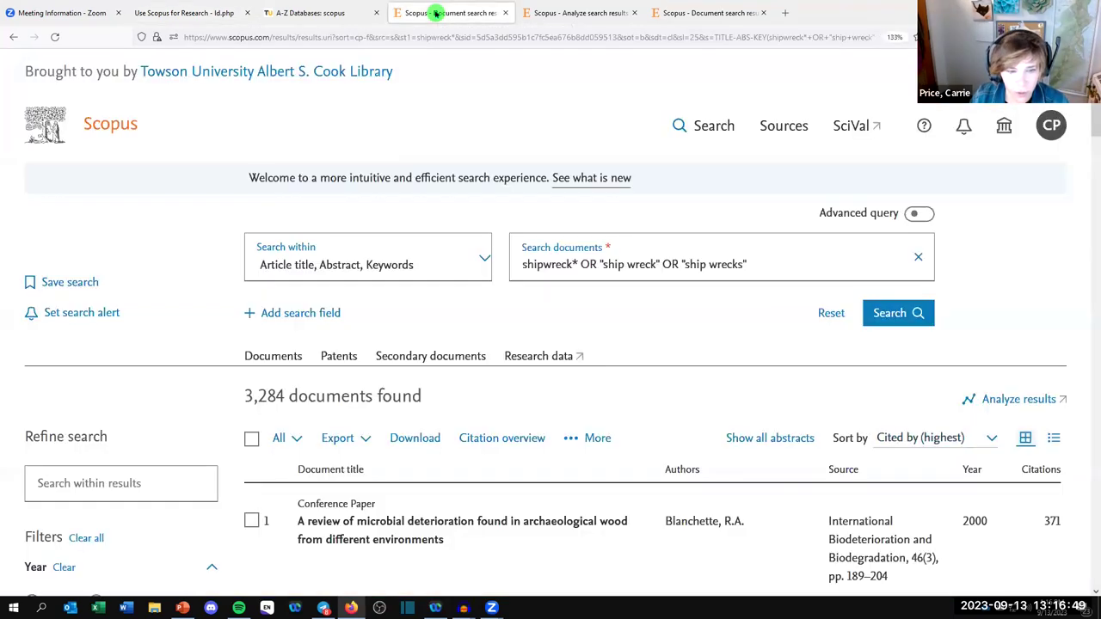
scroll(151, 379, "down", 3)
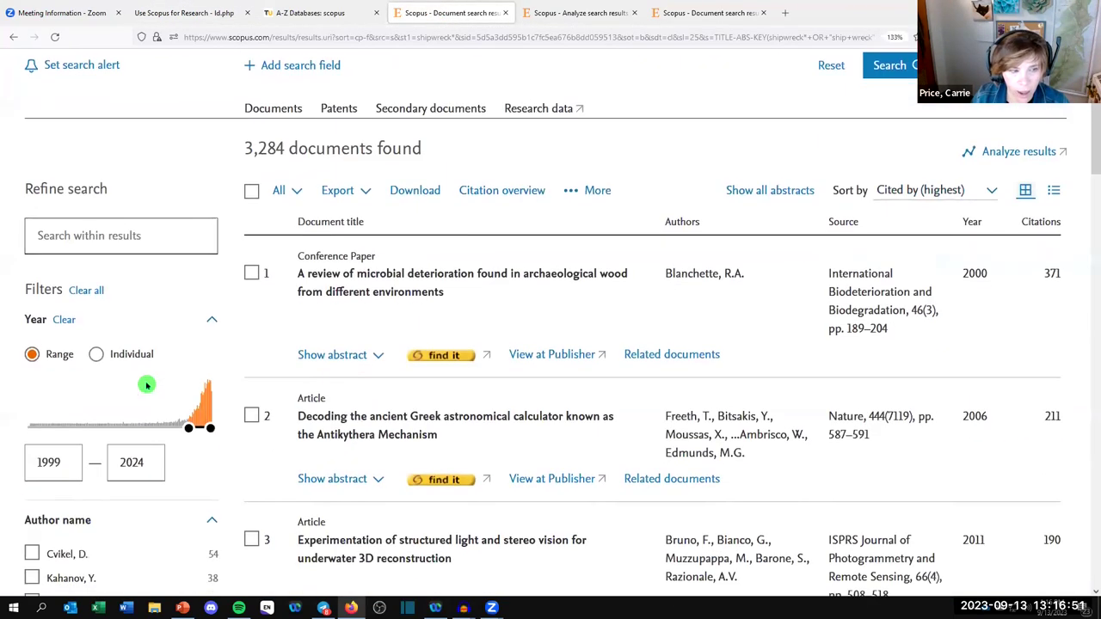
scroll(146, 386, "down", 12)
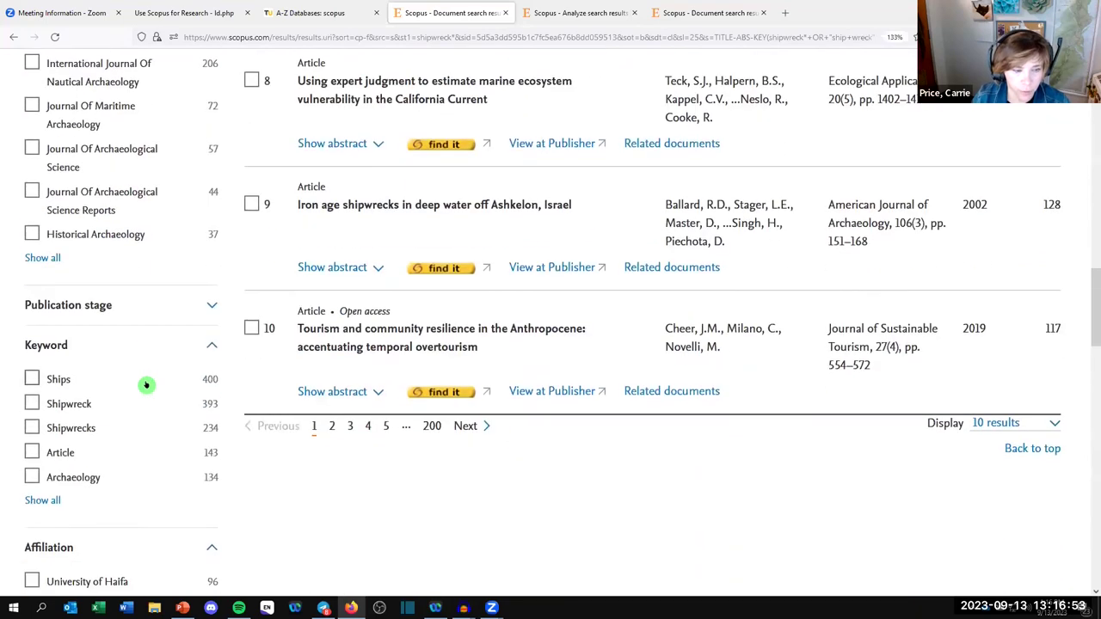
scroll(146, 385, "down", 11)
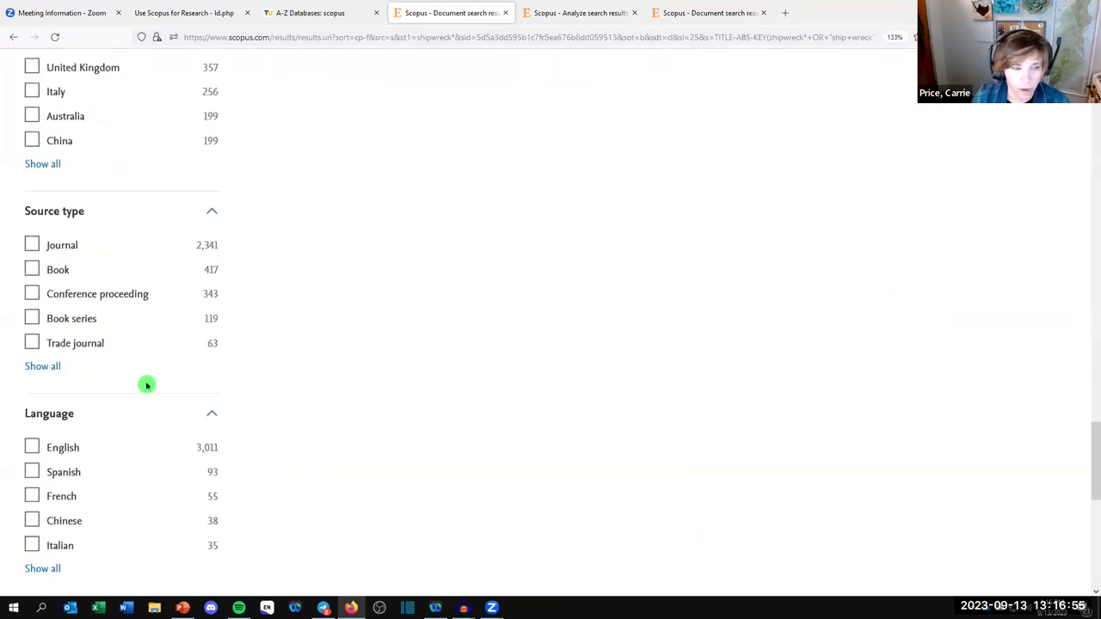
scroll(146, 385, "down", 4)
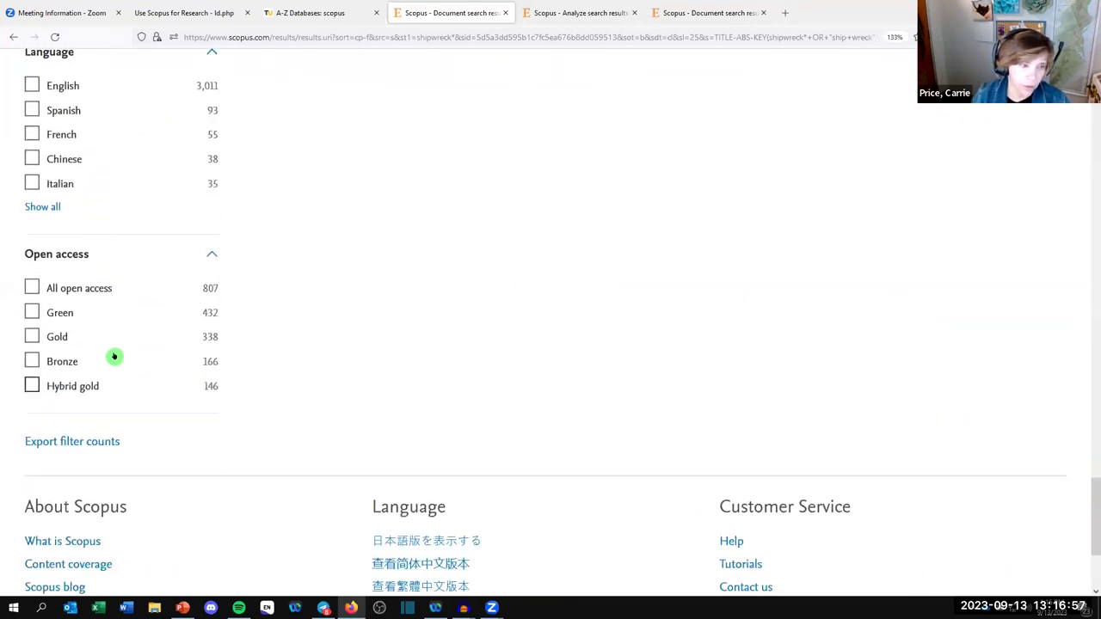
left_click(31, 288)
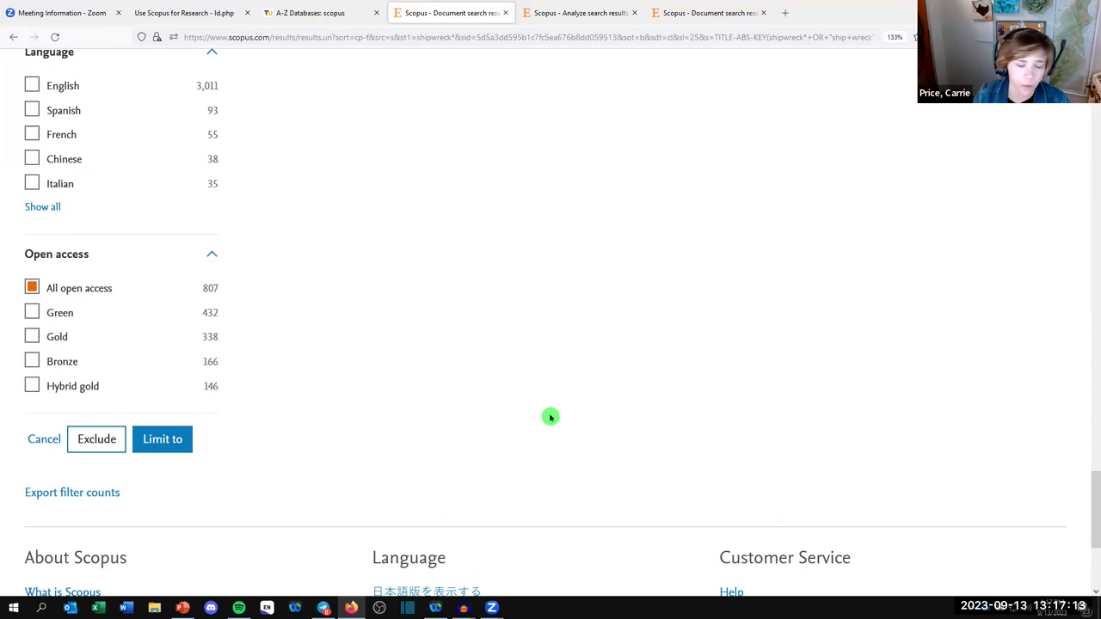
scroll(550, 417, "up", 10)
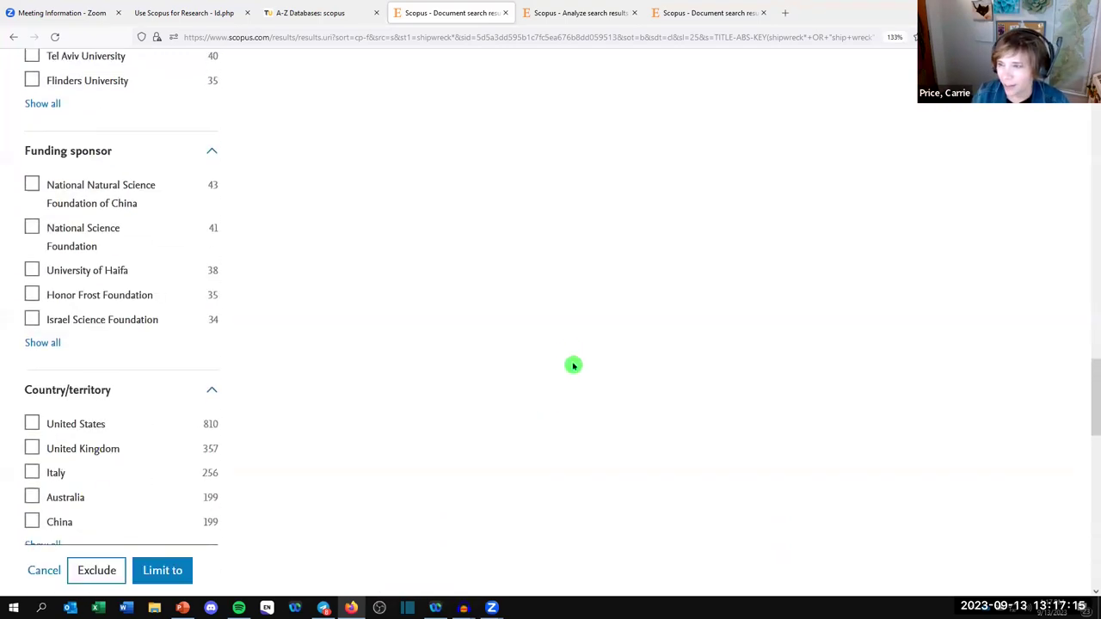
scroll(559, 357, "up", 3)
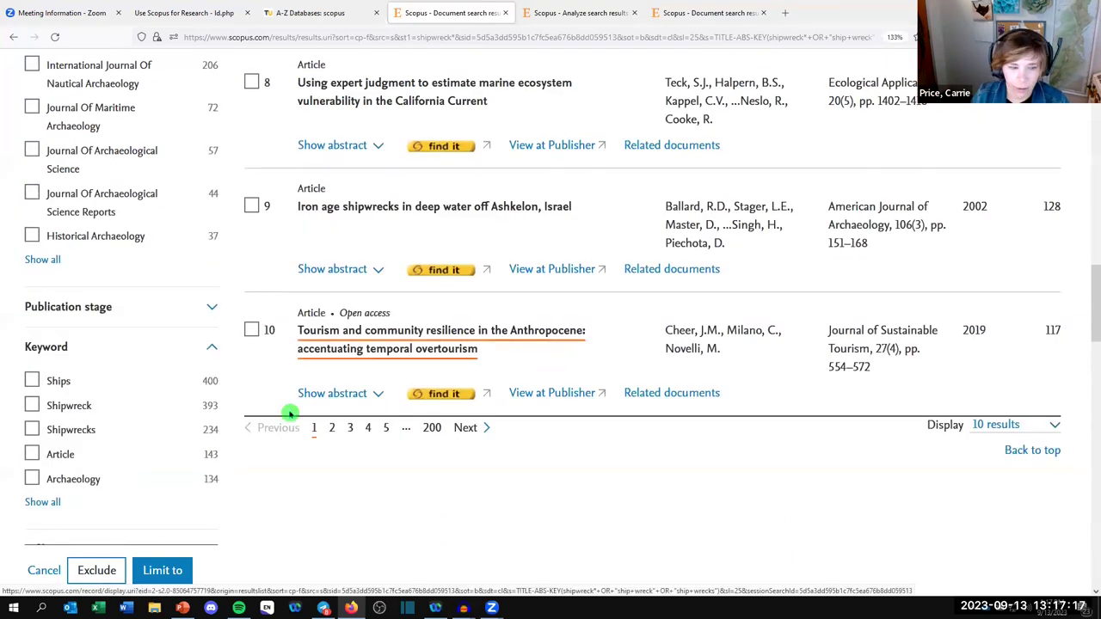
scroll(284, 406, "down", 5)
scroll(265, 402, "down", 3)
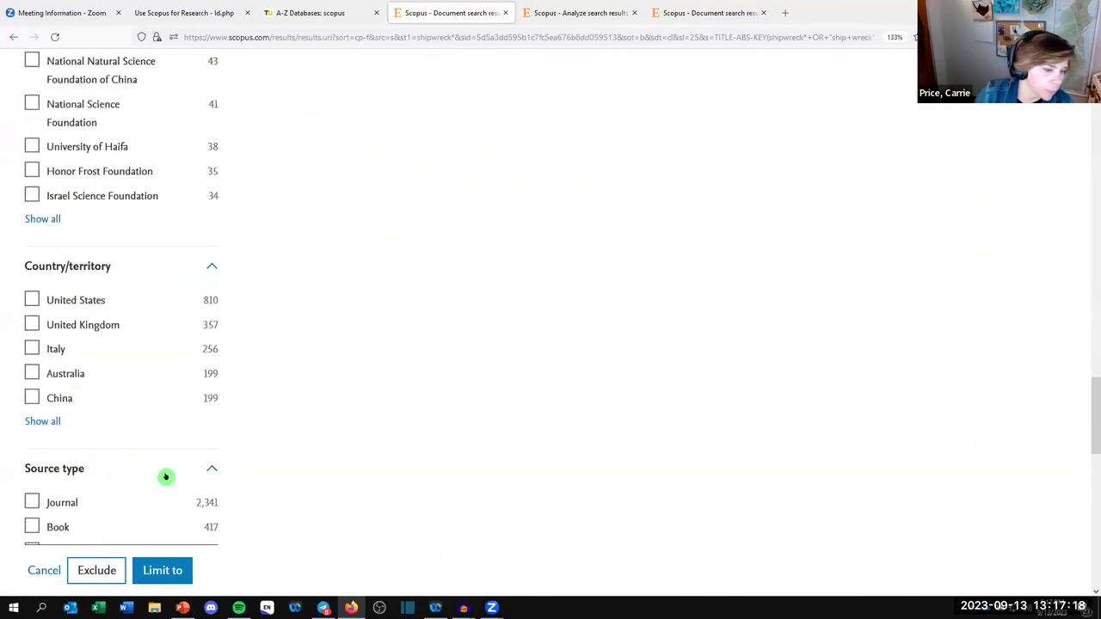
left_click(165, 571)
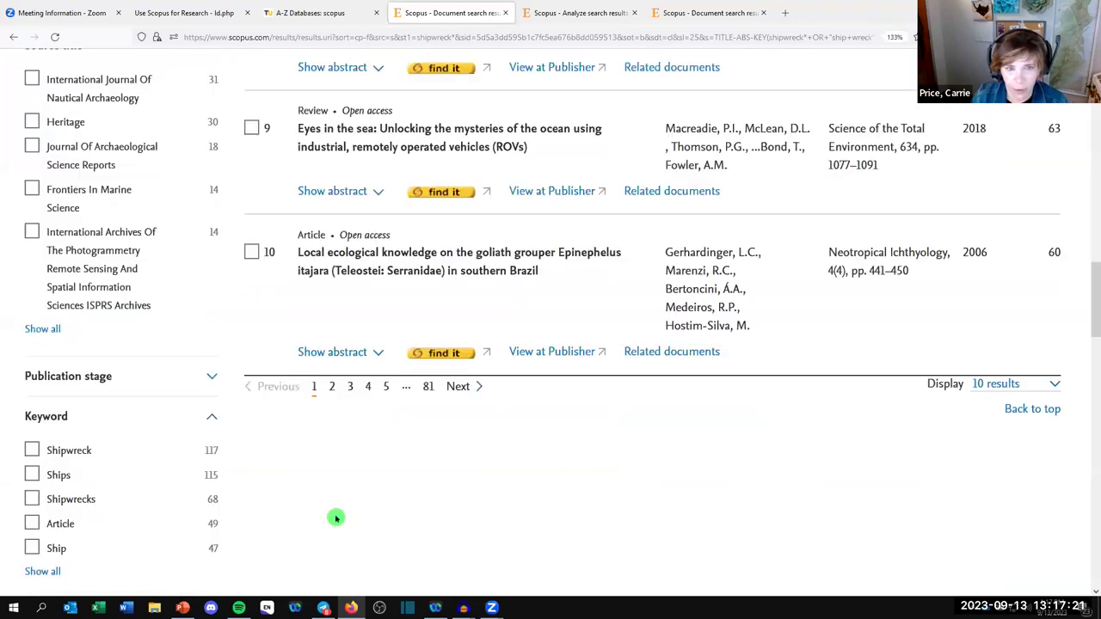
- Review the open access shipwreck documents and their sources, view the Authors in Scopus slide, and return to the results
scroll(466, 318, "up", 4)
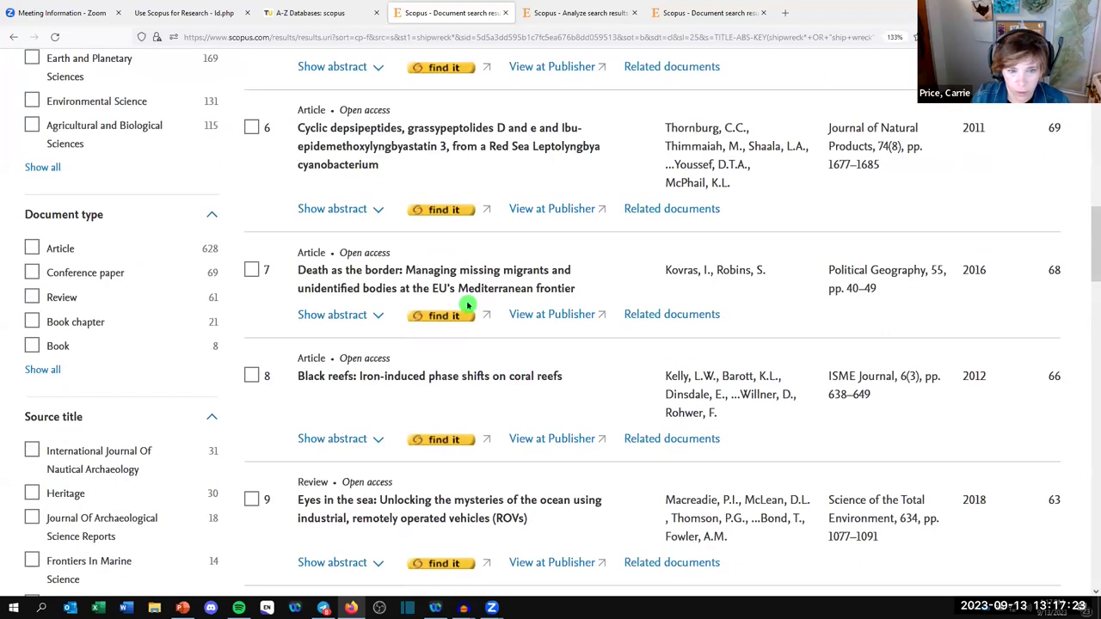
scroll(433, 215, "up", 4)
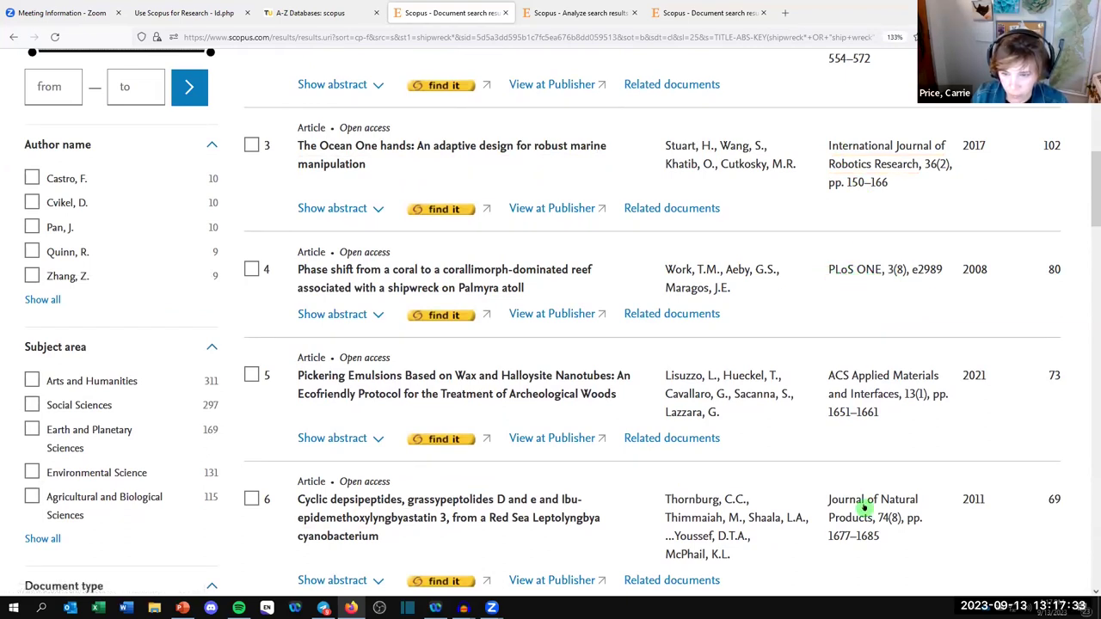
scroll(858, 510, "down", 3)
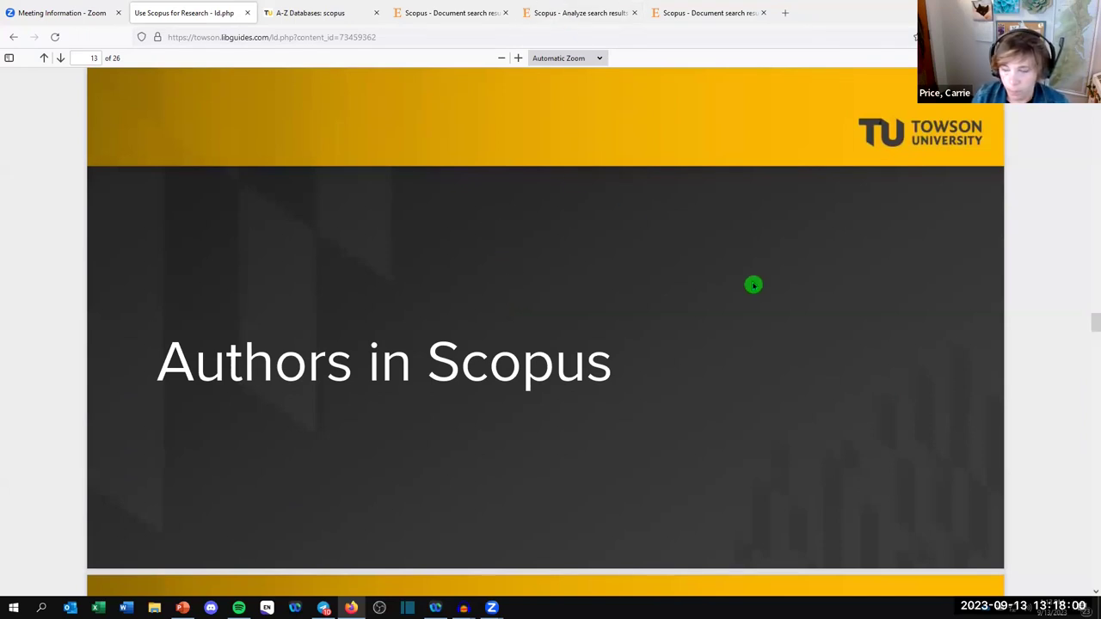
left_click(469, 12)
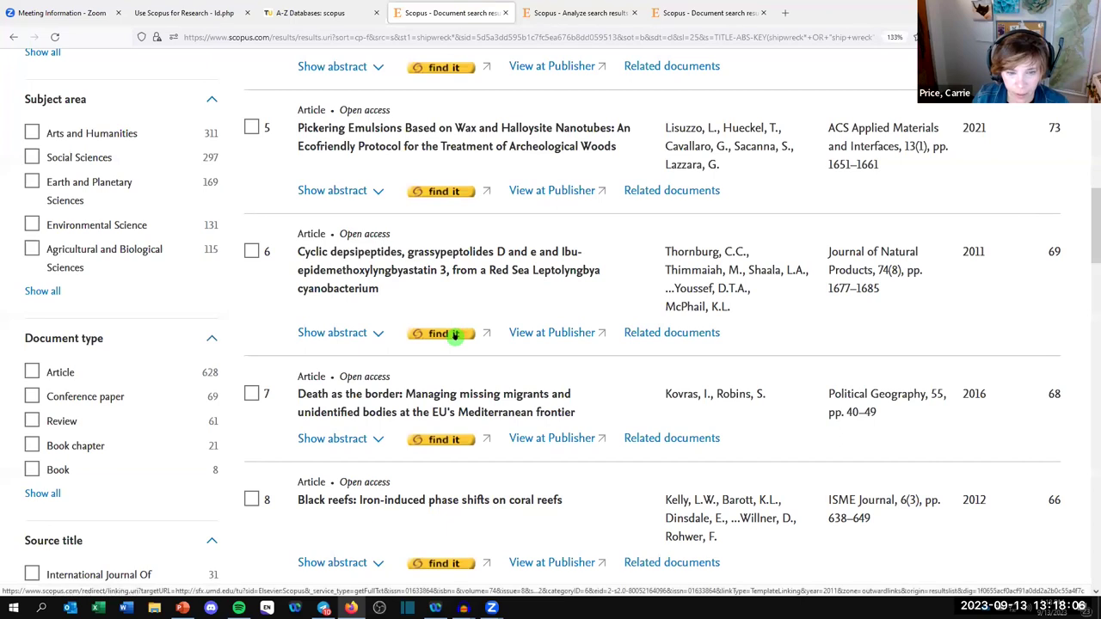
- Open the PDF of the Cyclic depsipeptides article through the library's find it service, using the ACS All Publications full text
left_click(447, 336)
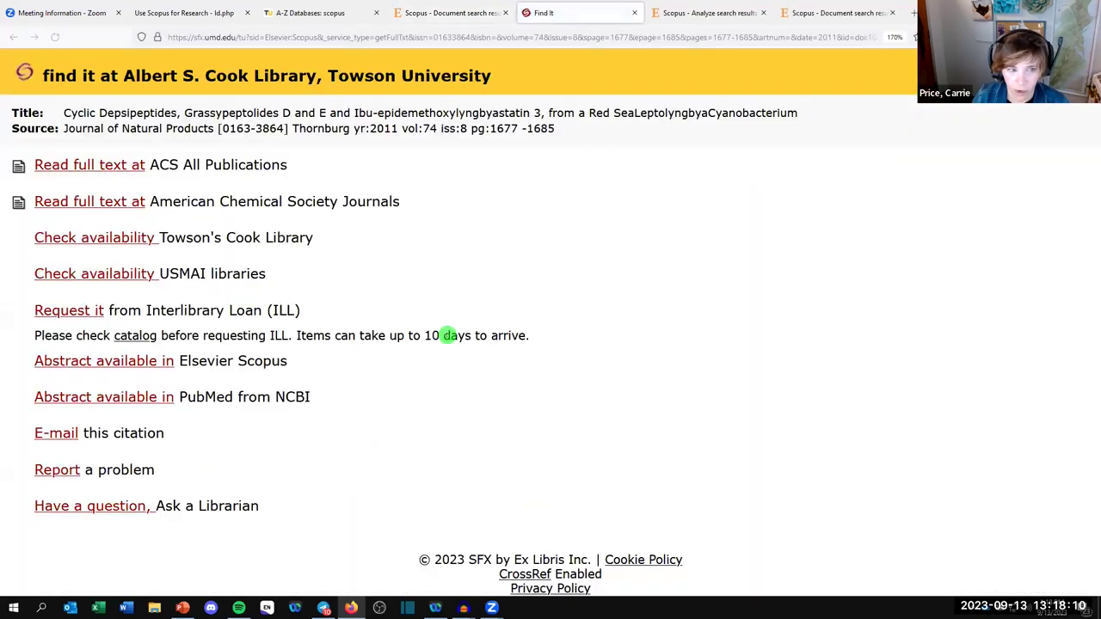
left_click(67, 166)
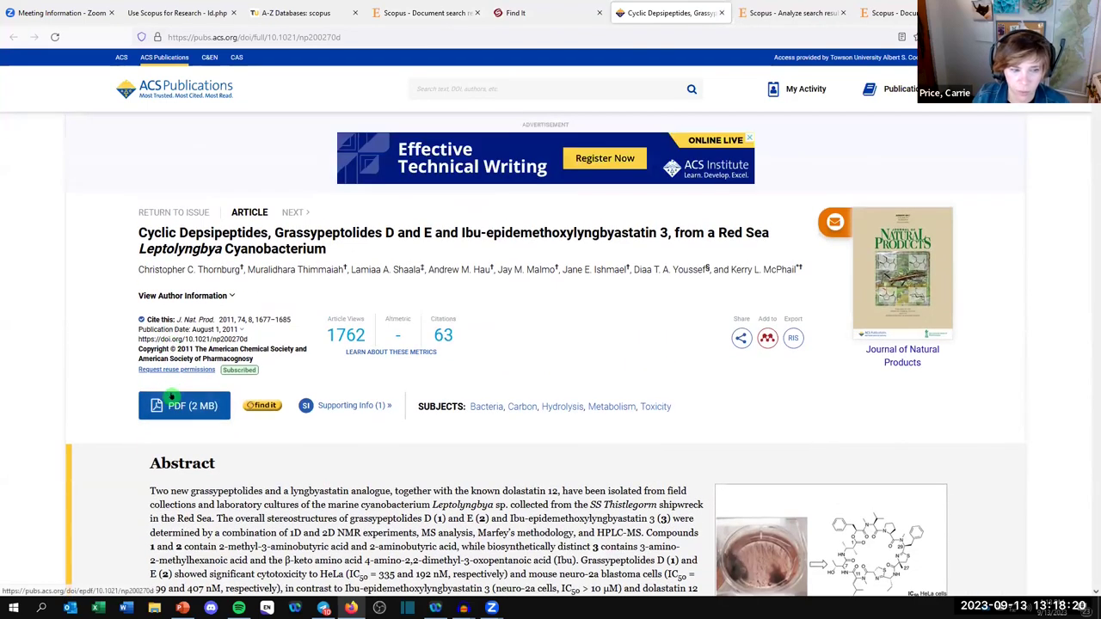
left_click(173, 401)
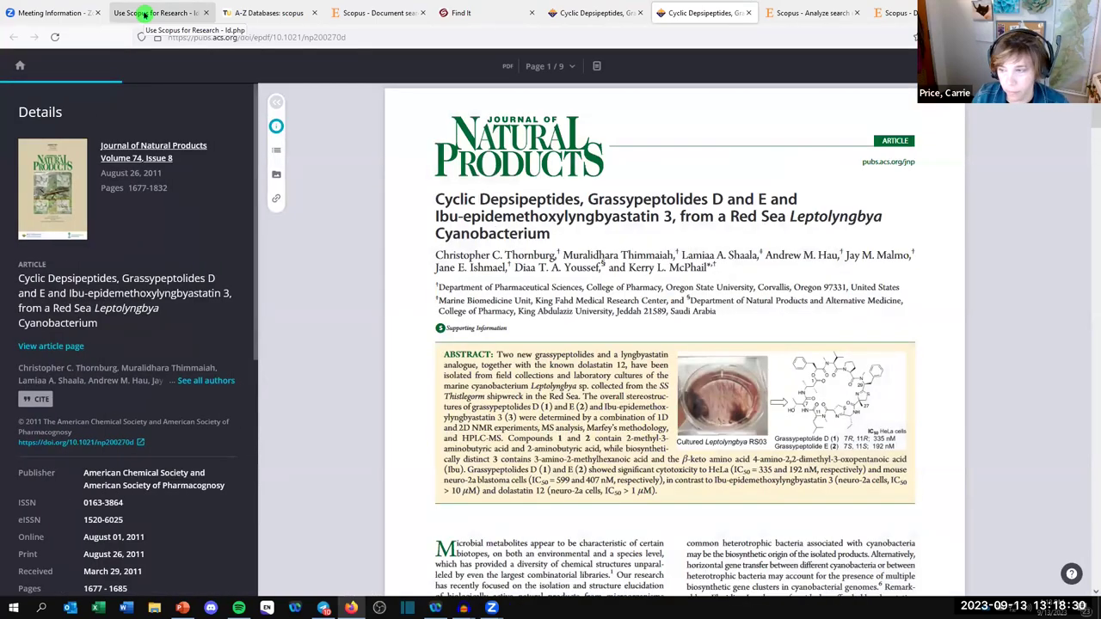
- Return to the Use Scopus for Research slides and read the slide on using Scopus to understand your impact
left_click(144, 14)
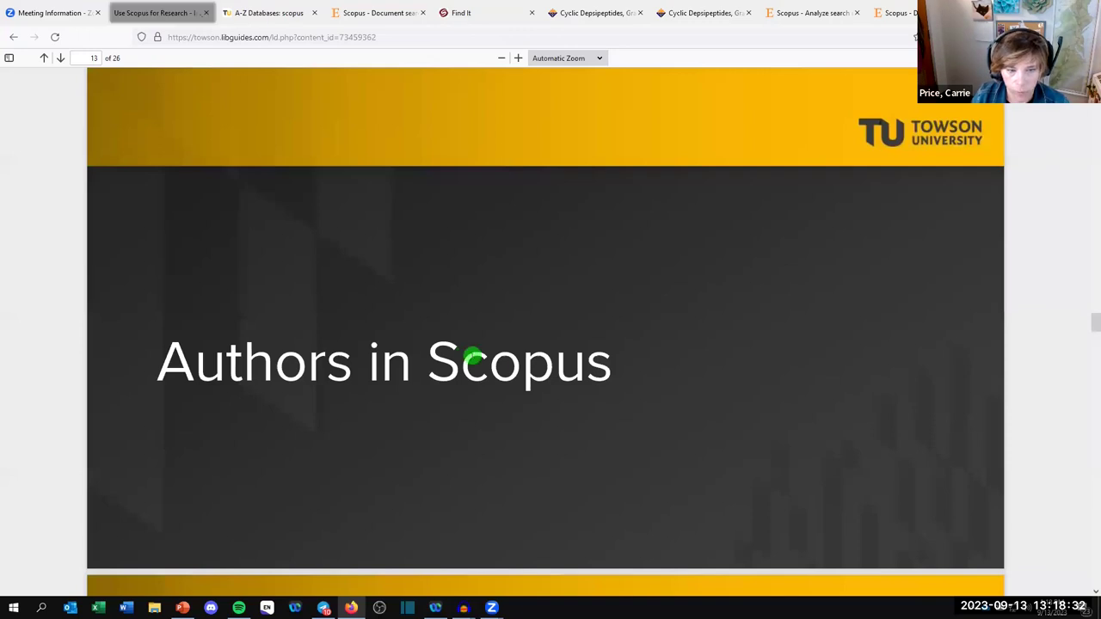
scroll(550, 459, "down", 5)
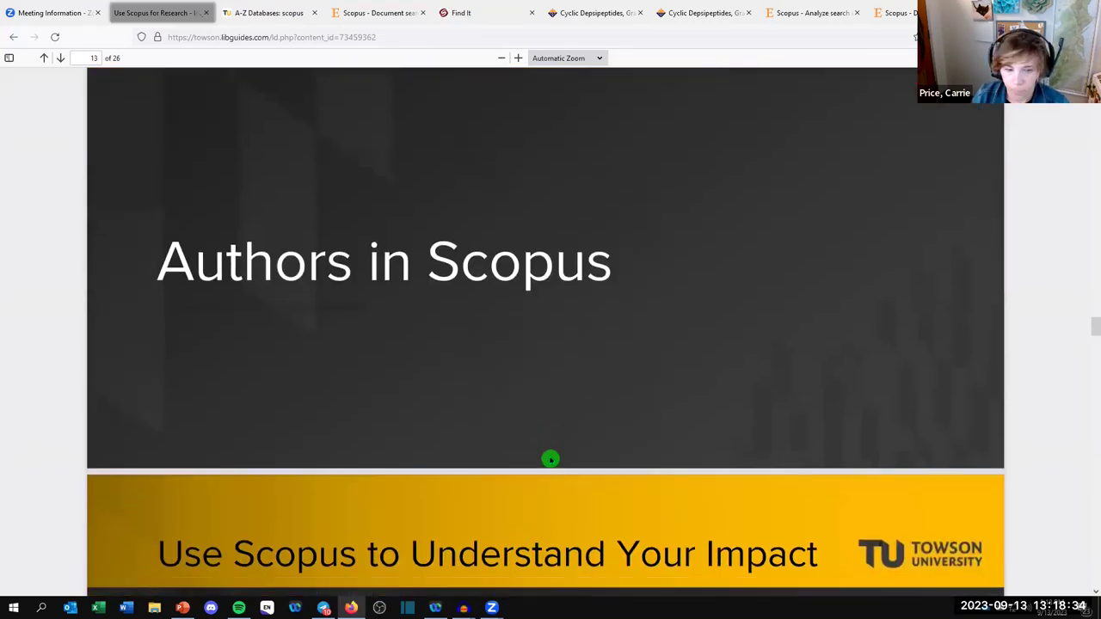
scroll(549, 459, "down", 1)
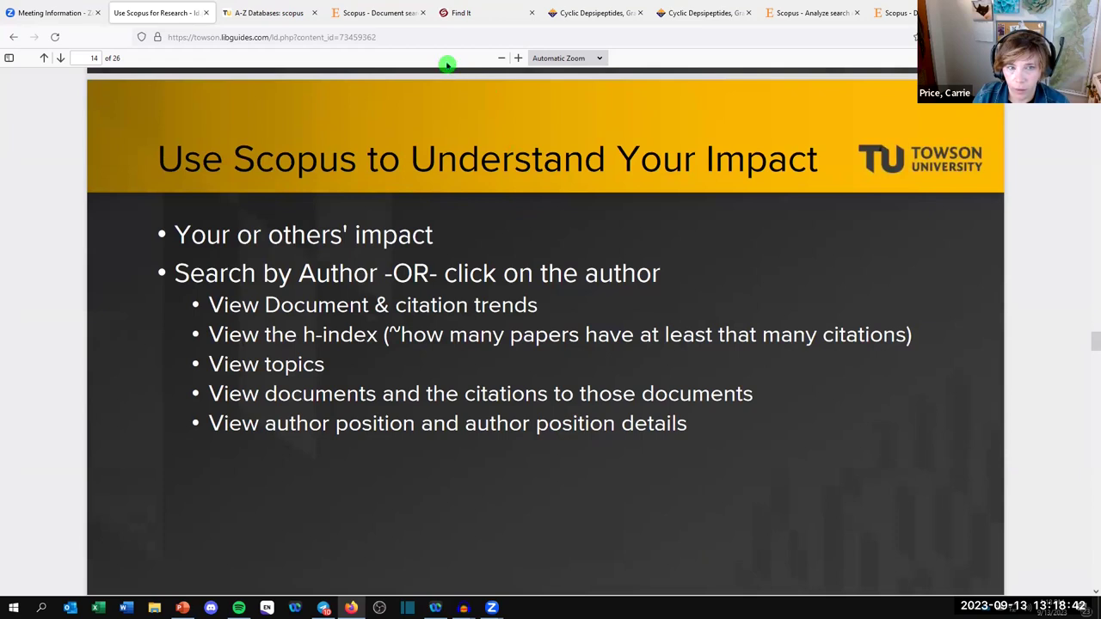
- Replace the shipwreck query in the Scopus document search with therap* and look over the results
left_click(401, 14)
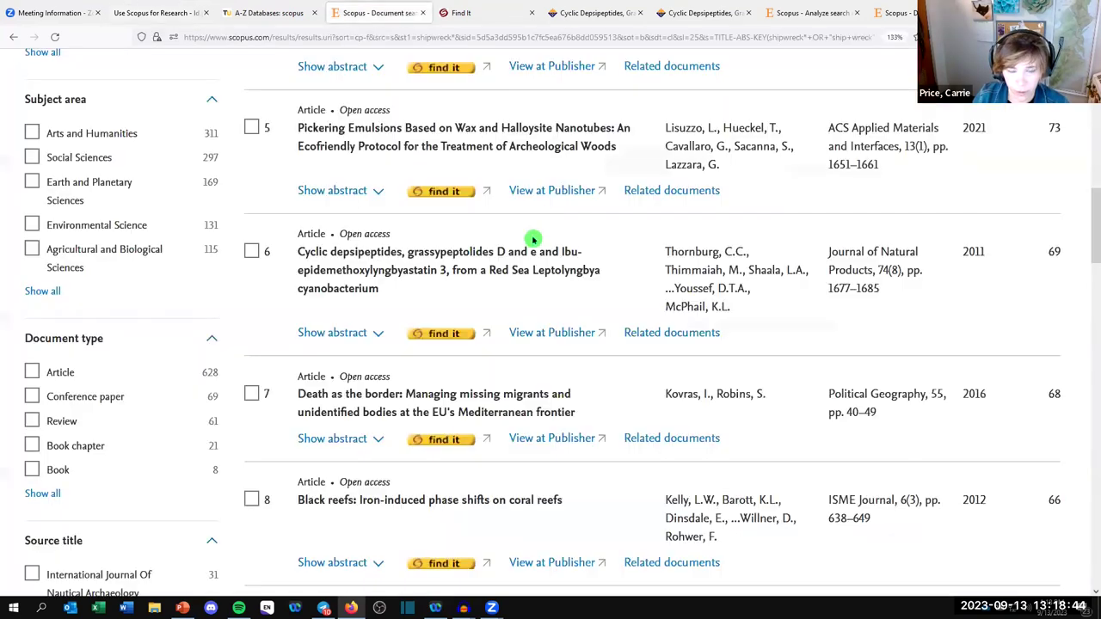
left_click(645, 263)
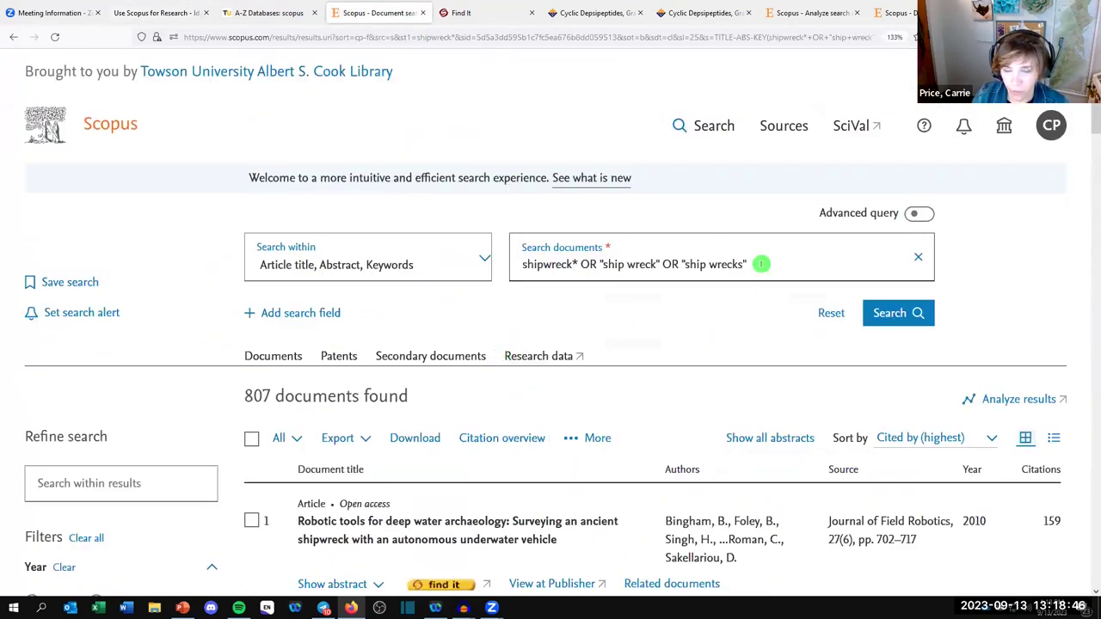
left_click_drag(763, 264, 443, 284)
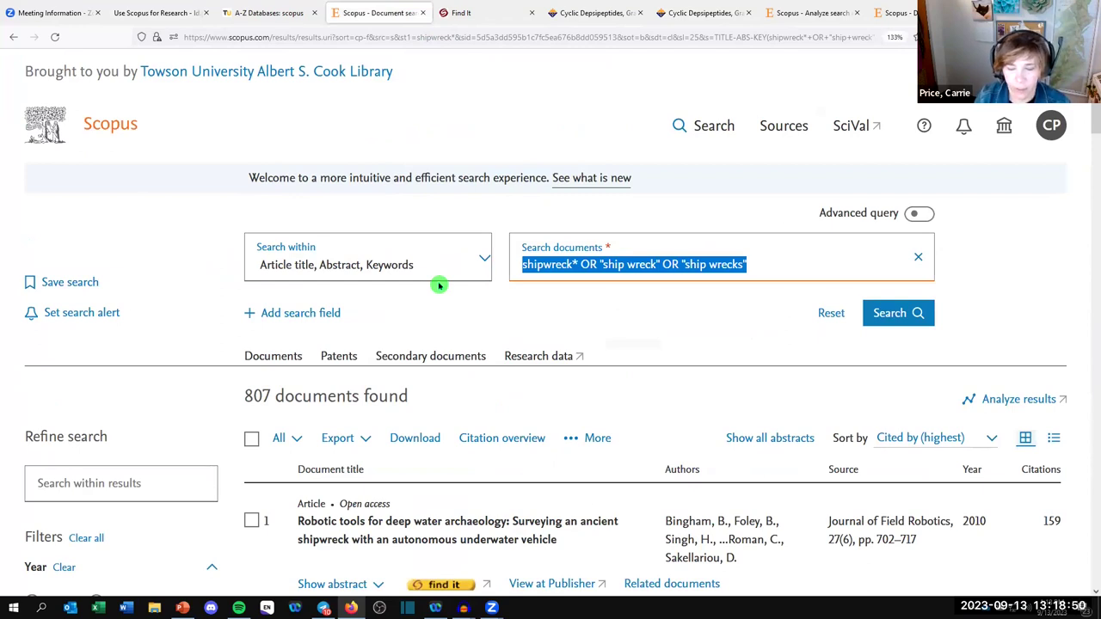
type("therap*")
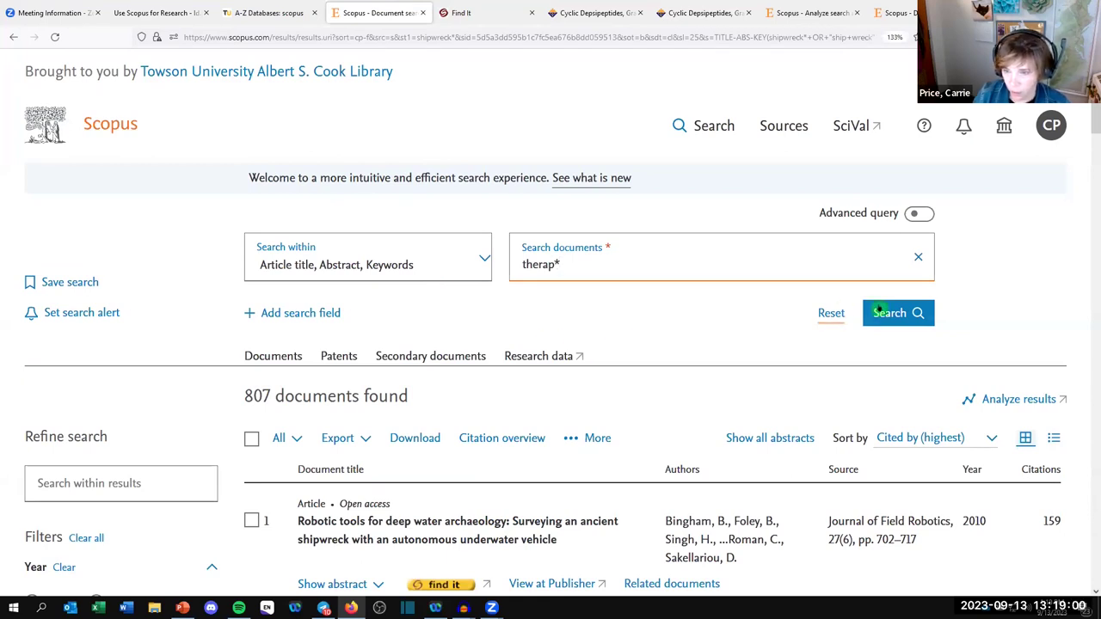
left_click(888, 313)
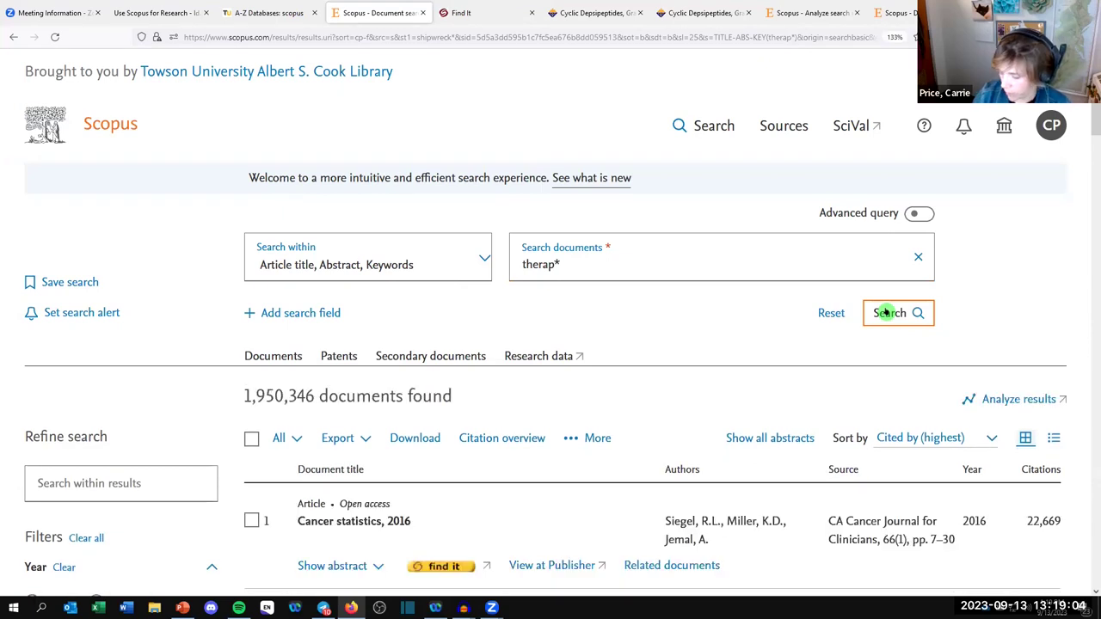
scroll(731, 388, "down", 3)
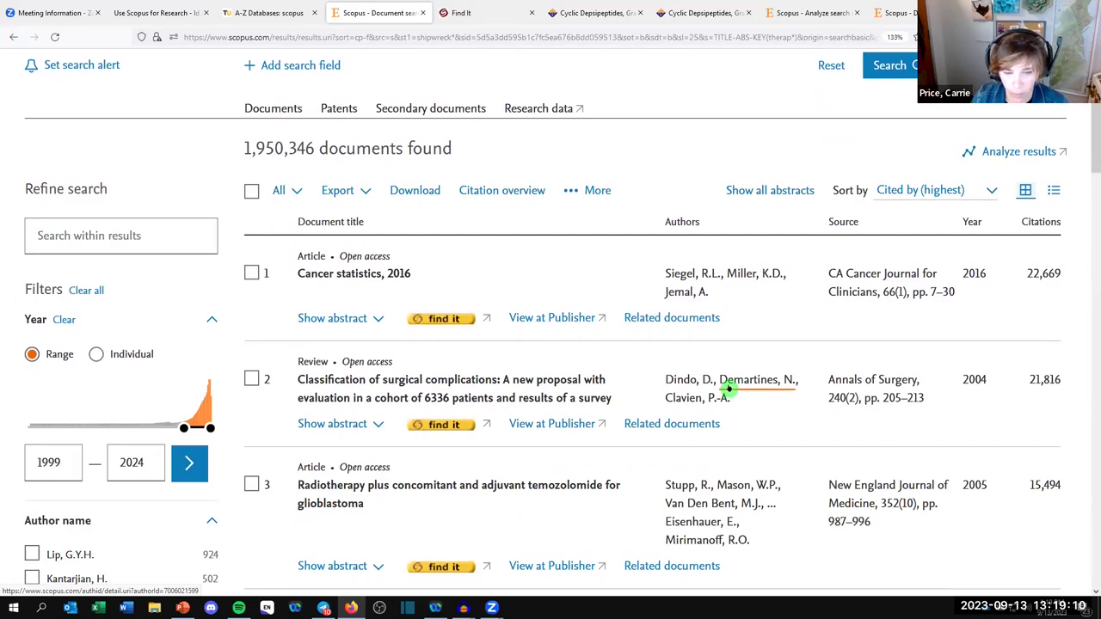
scroll(718, 384, "up", 3)
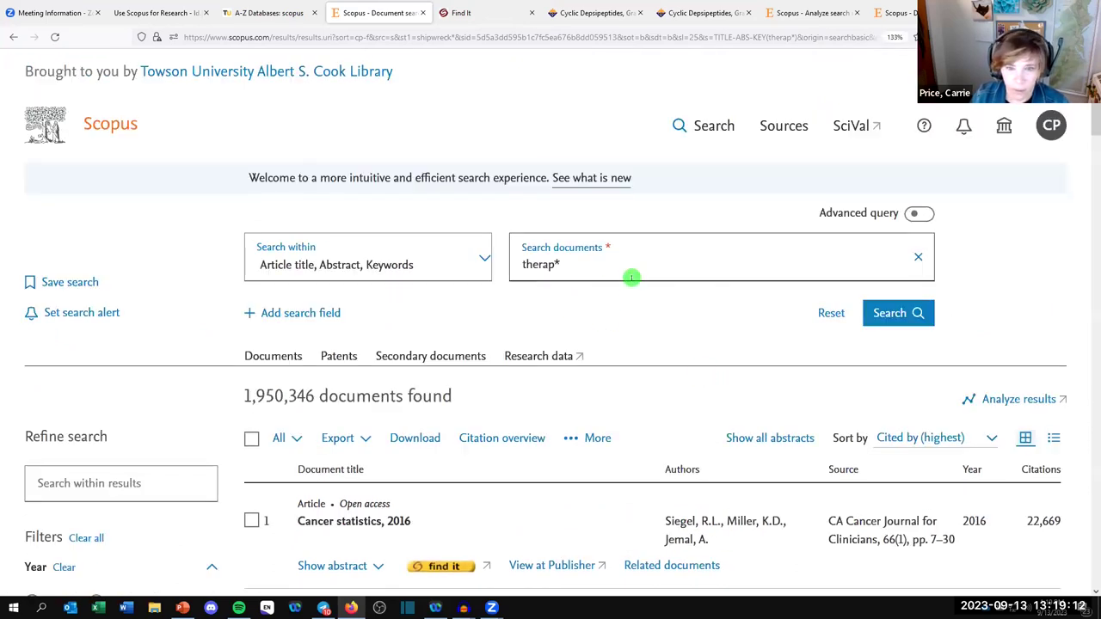
- Revisit the author impact slide, close the surplus article, Find It and Scopus pages, and return to the therap* results
left_click(158, 13)
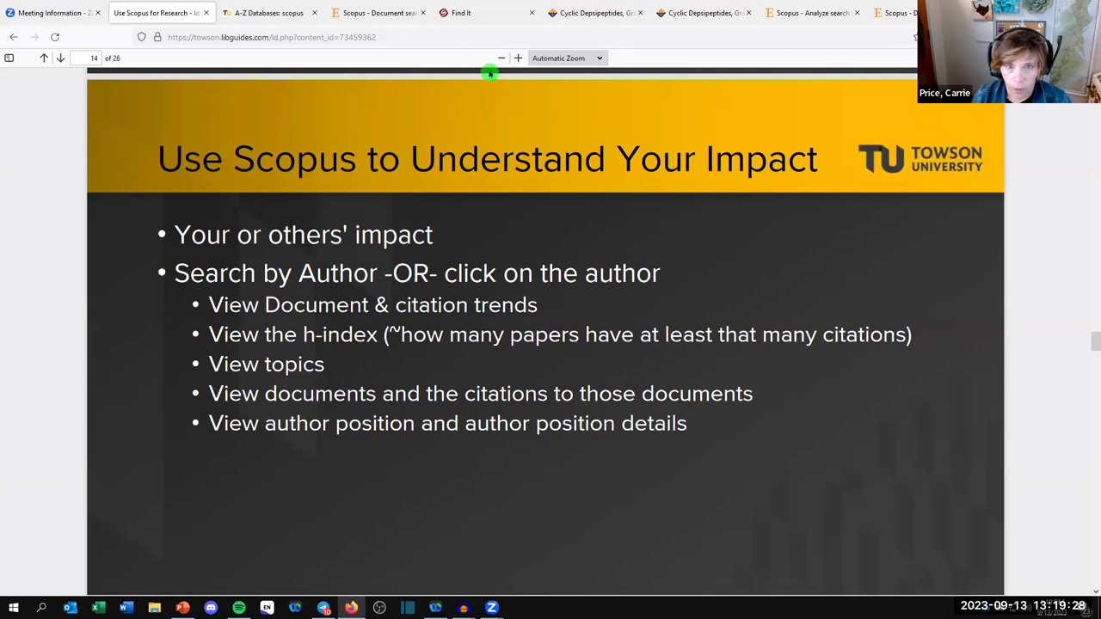
left_click(531, 12)
left_click(532, 12)
left_click(531, 12)
left_click(531, 12)
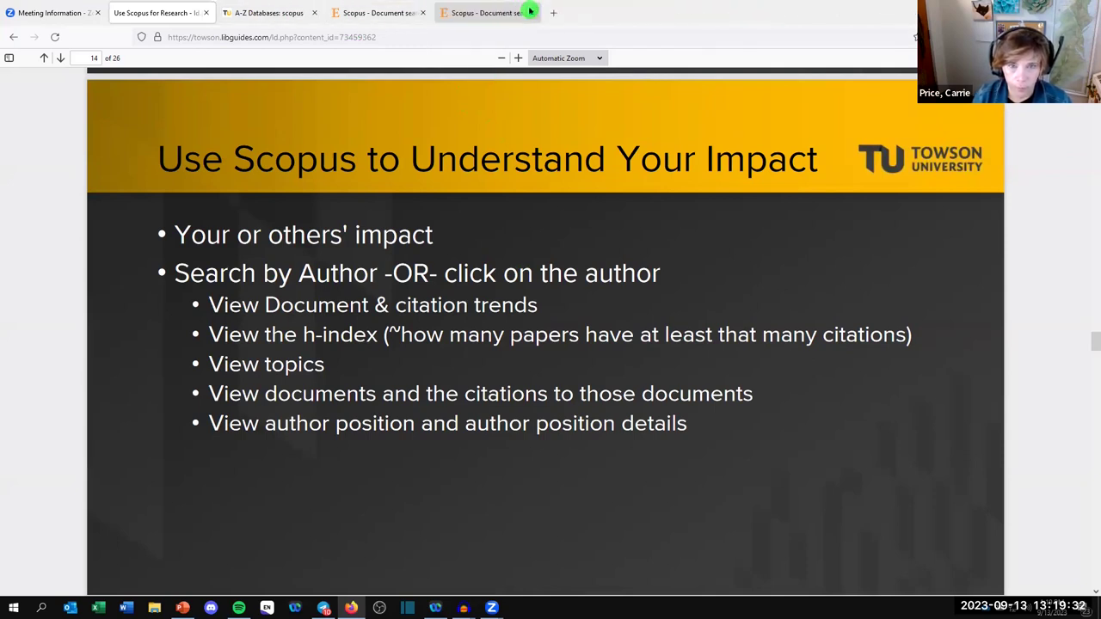
left_click(531, 12)
left_click(472, 13)
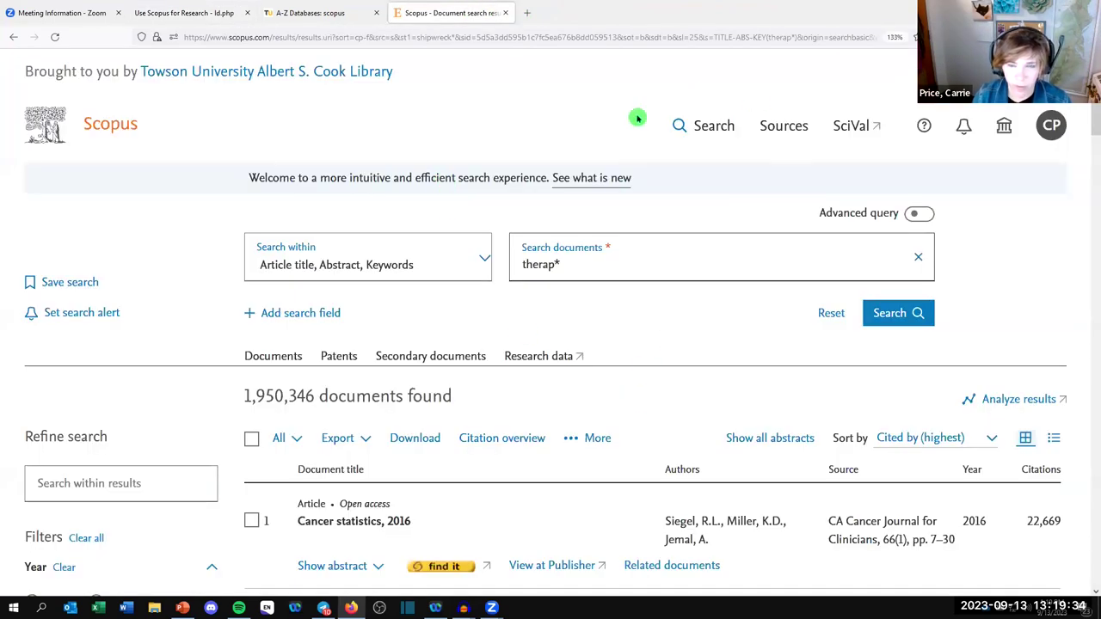
- Run a Scopus author search by author name with last name fauci and first name a
left_click(703, 127)
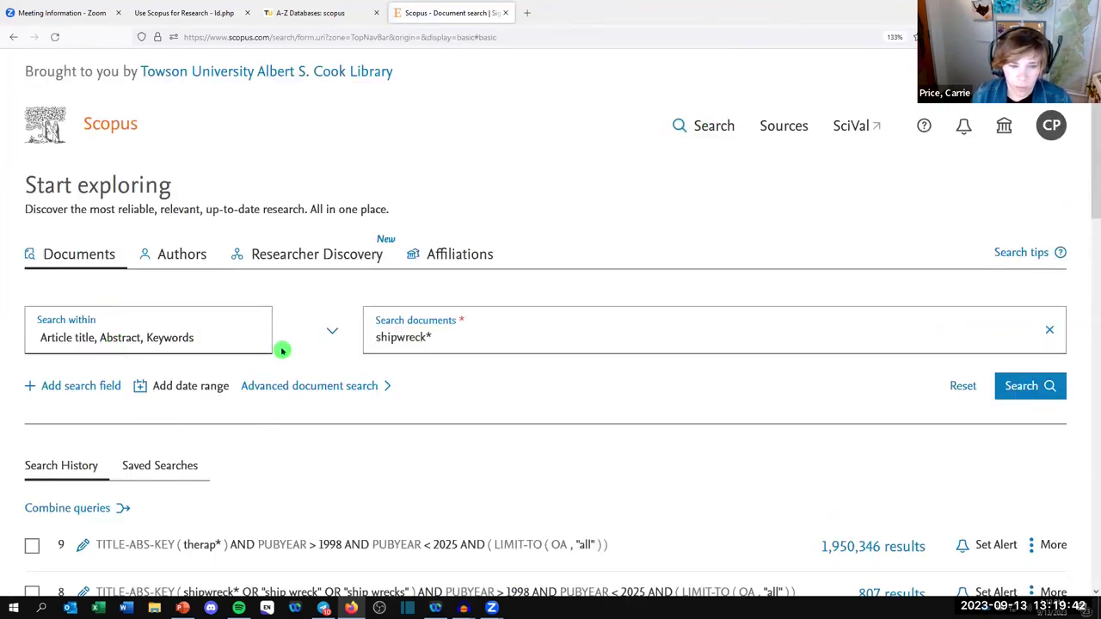
left_click(166, 256)
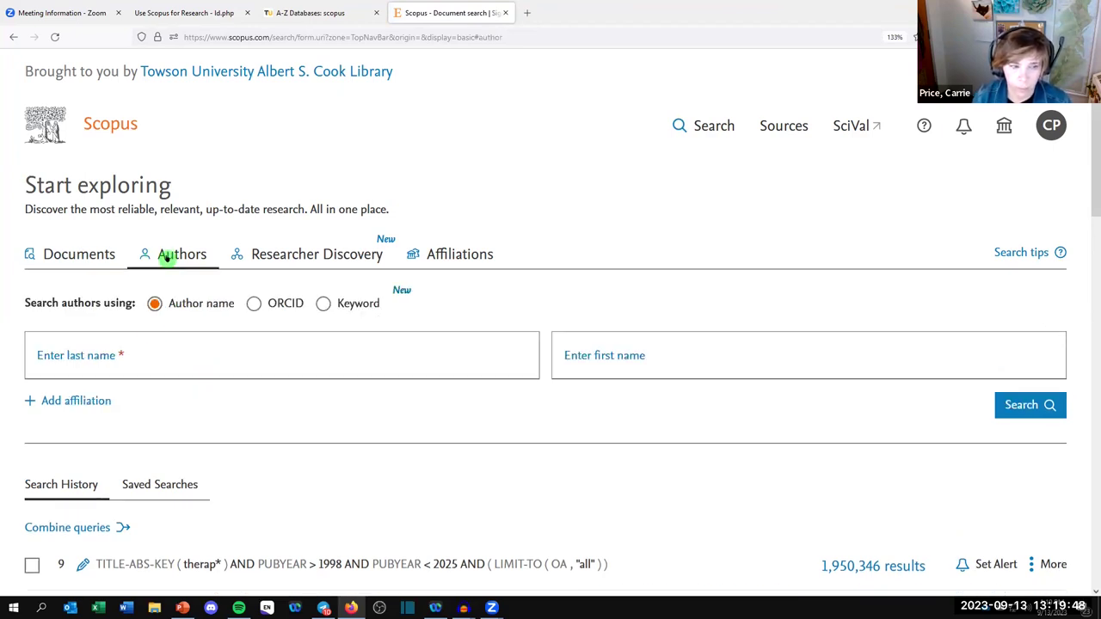
left_click(146, 357)
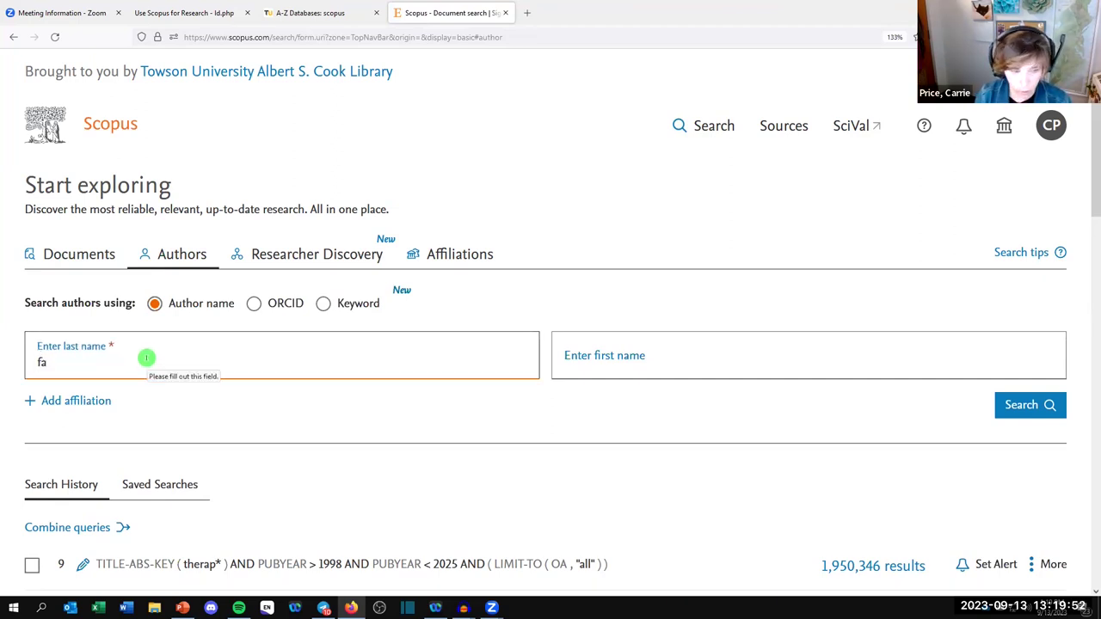
type("fauci")
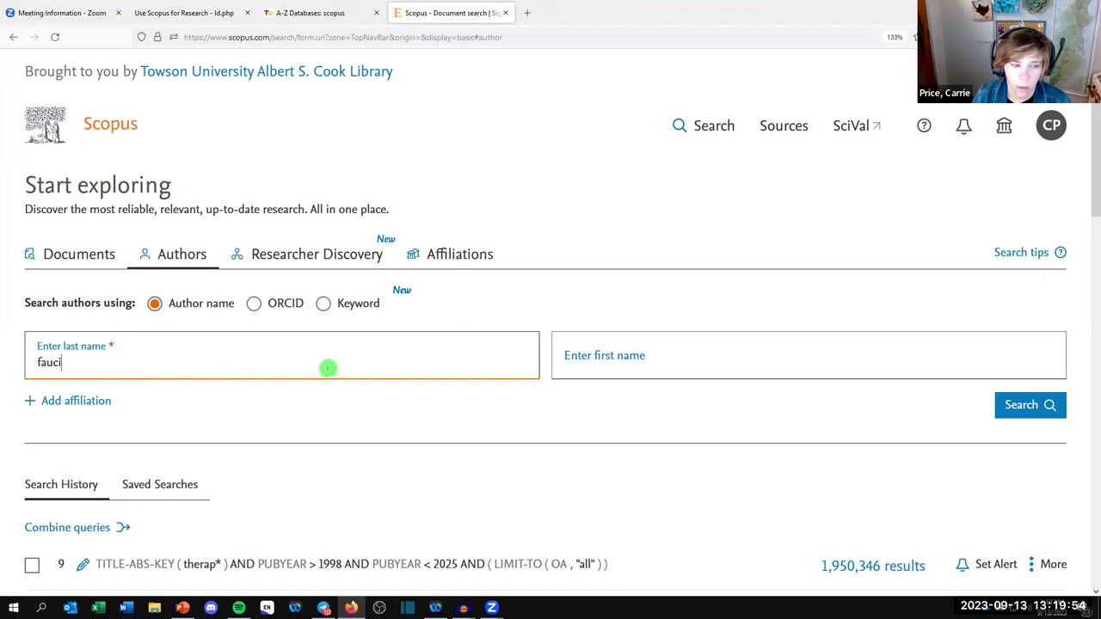
left_click(603, 369)
type("a")
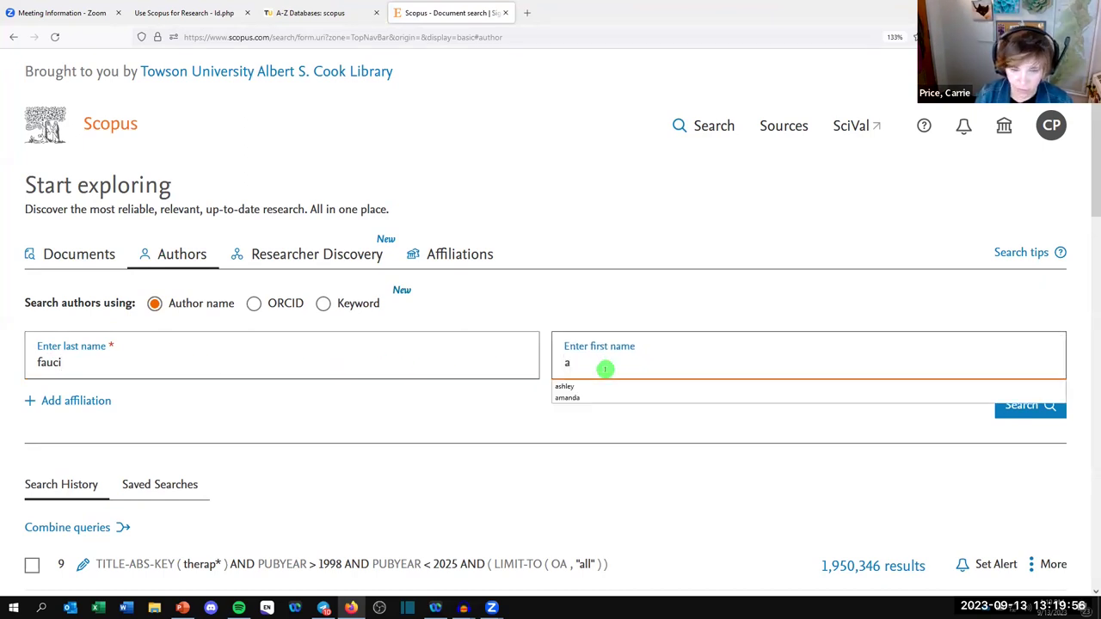
left_click(1012, 417)
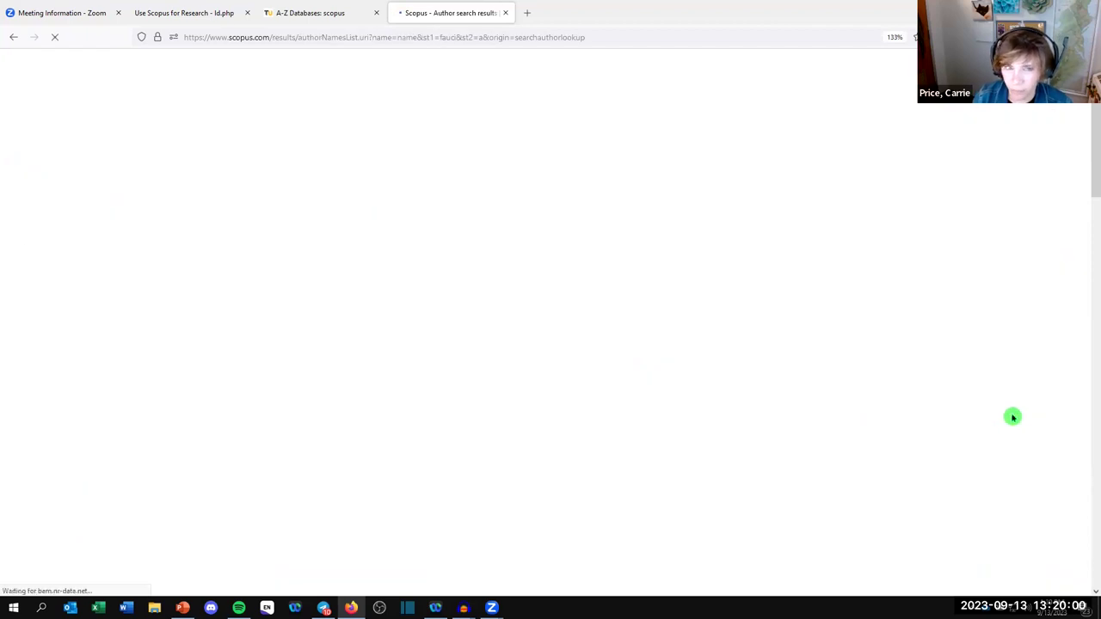
- Review the matching authors and the refine options, and open the profile of Anthony S. Fauci at NIAID
scroll(461, 460, "down", 2)
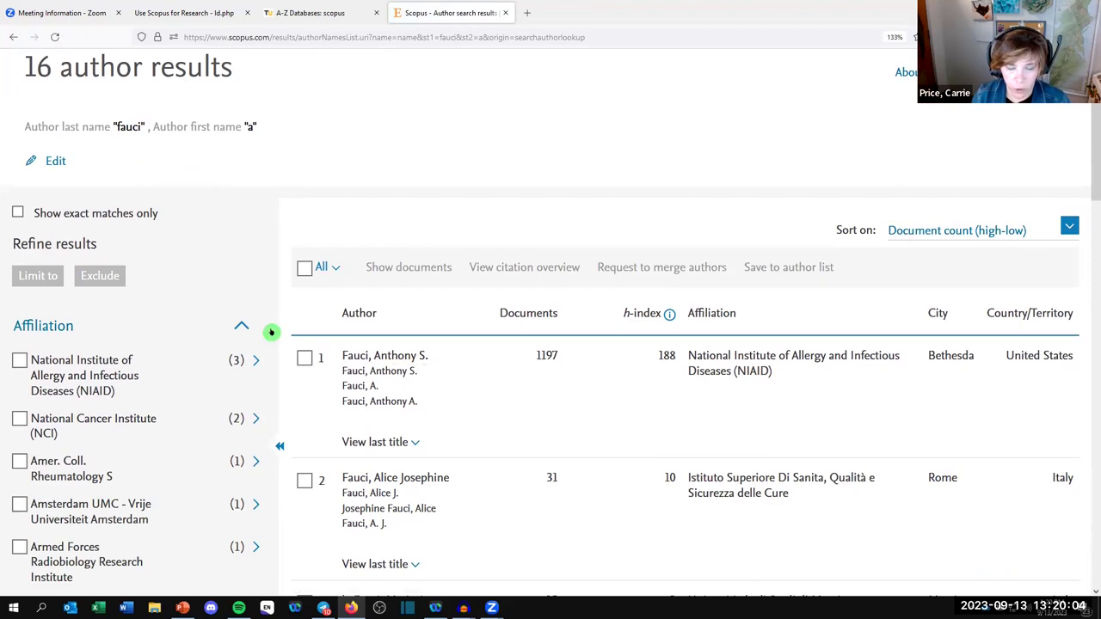
scroll(327, 353, "down", 3)
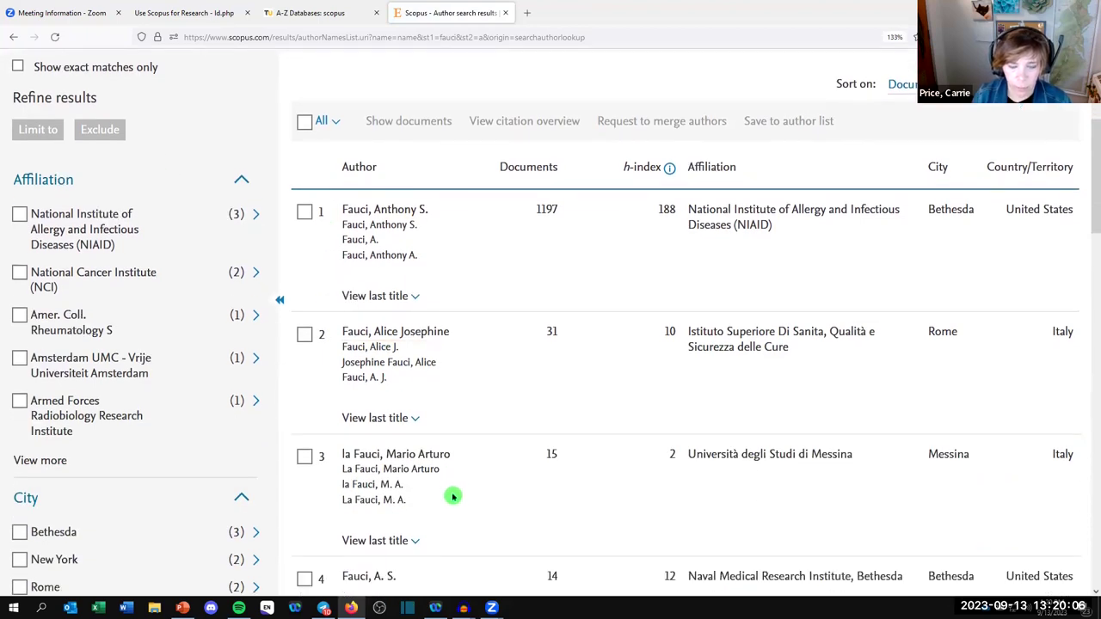
scroll(452, 496, "down", 6)
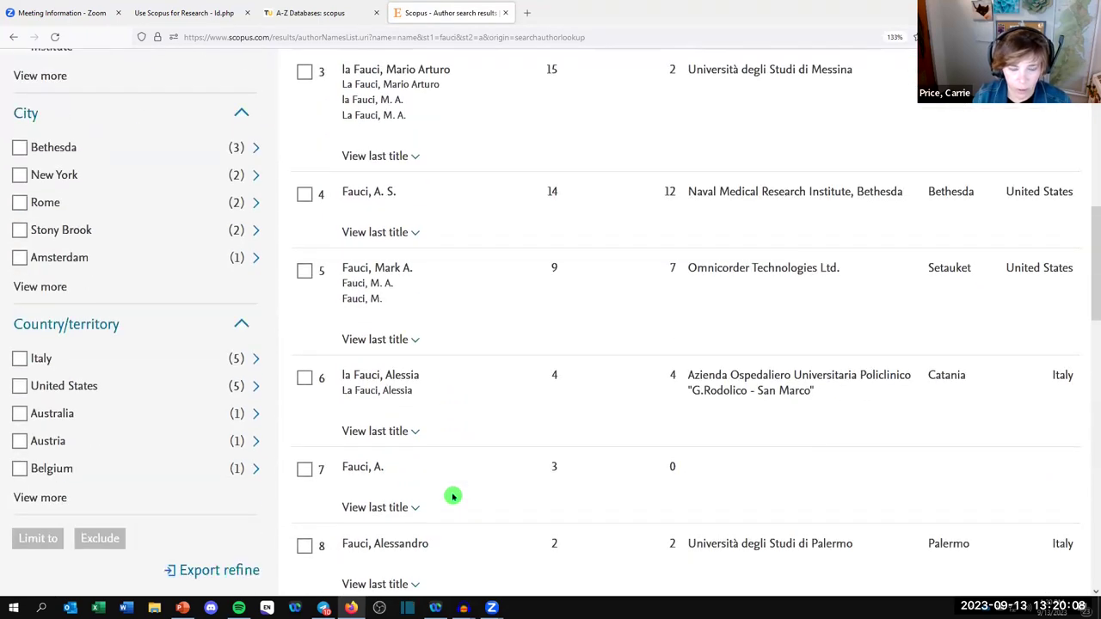
scroll(96, 364, "up", 4)
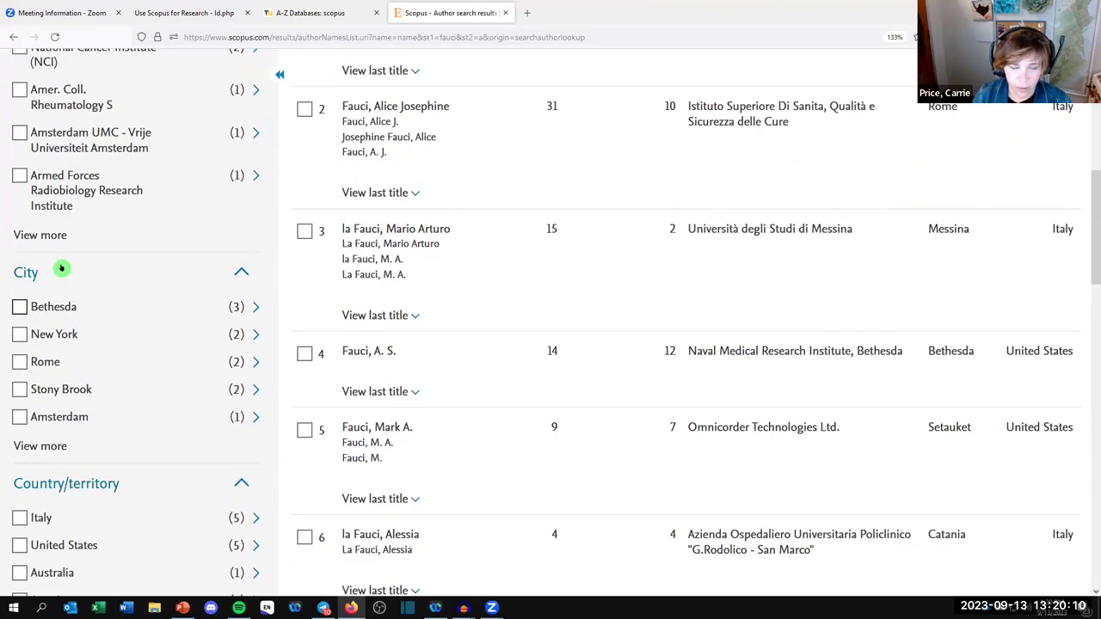
scroll(387, 344, "up", 4)
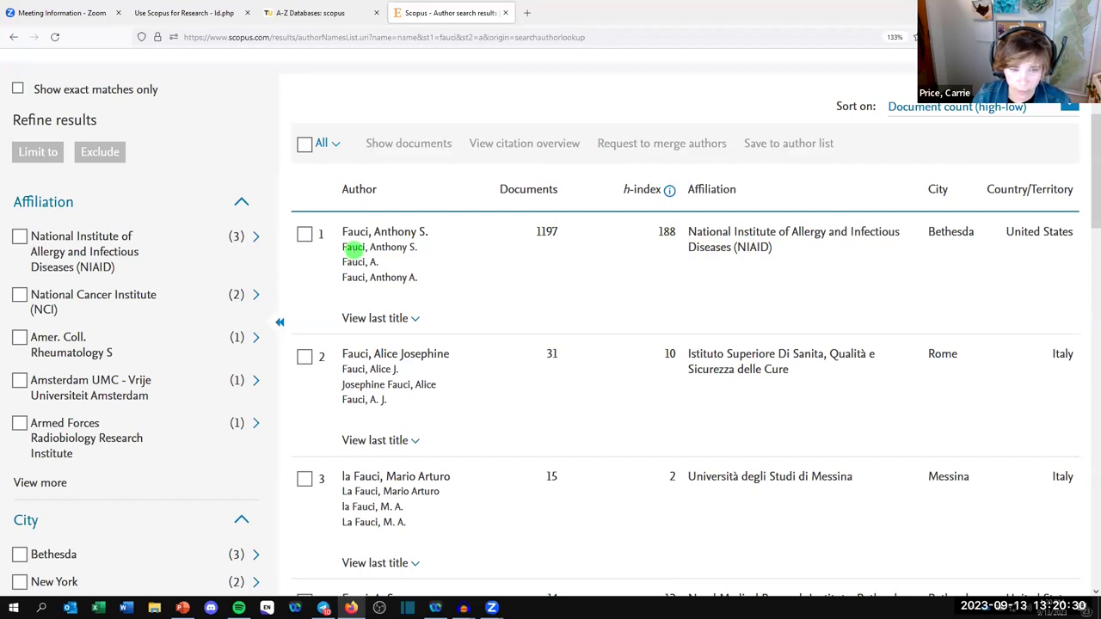
left_click(375, 233)
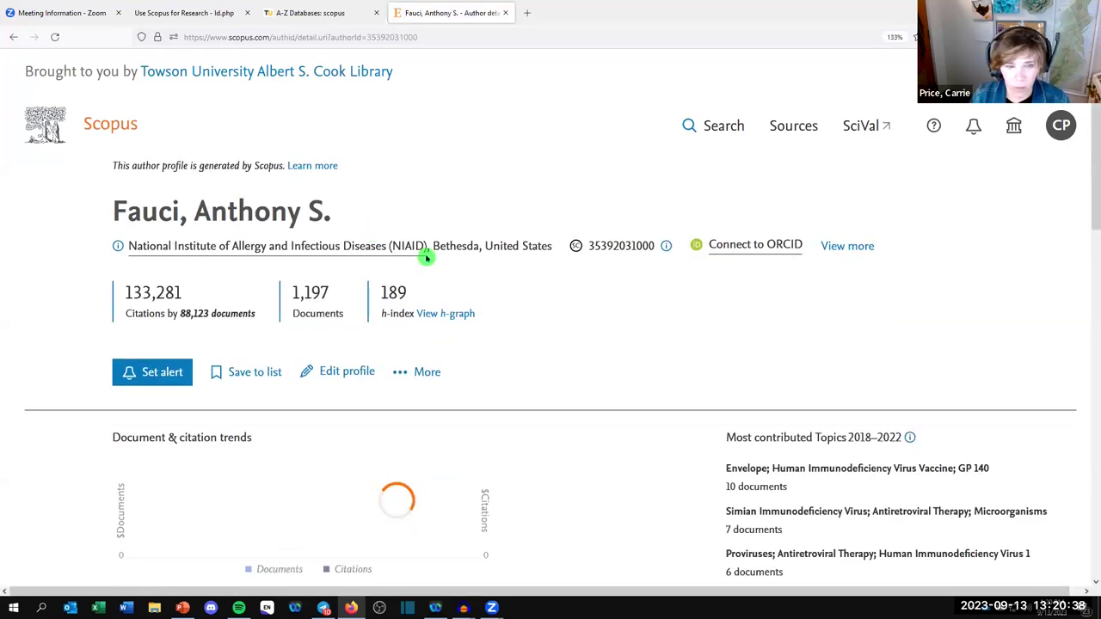
- Examine the yearly document counts in the profile's Document & citation trends chart
scroll(426, 256, "down", 2)
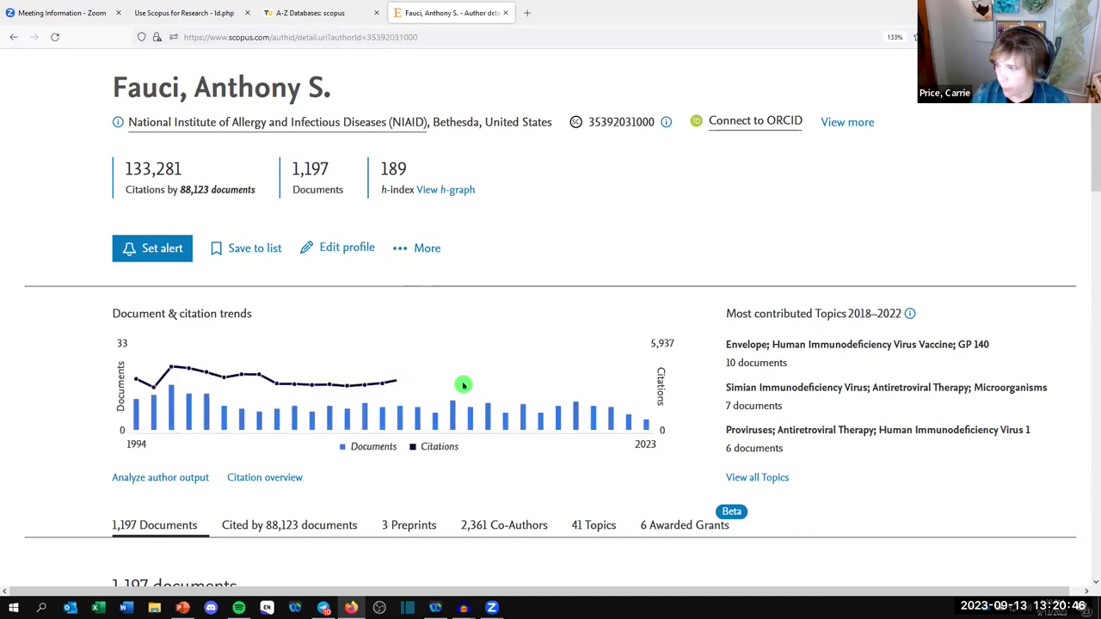
mouse_move(128, 398)
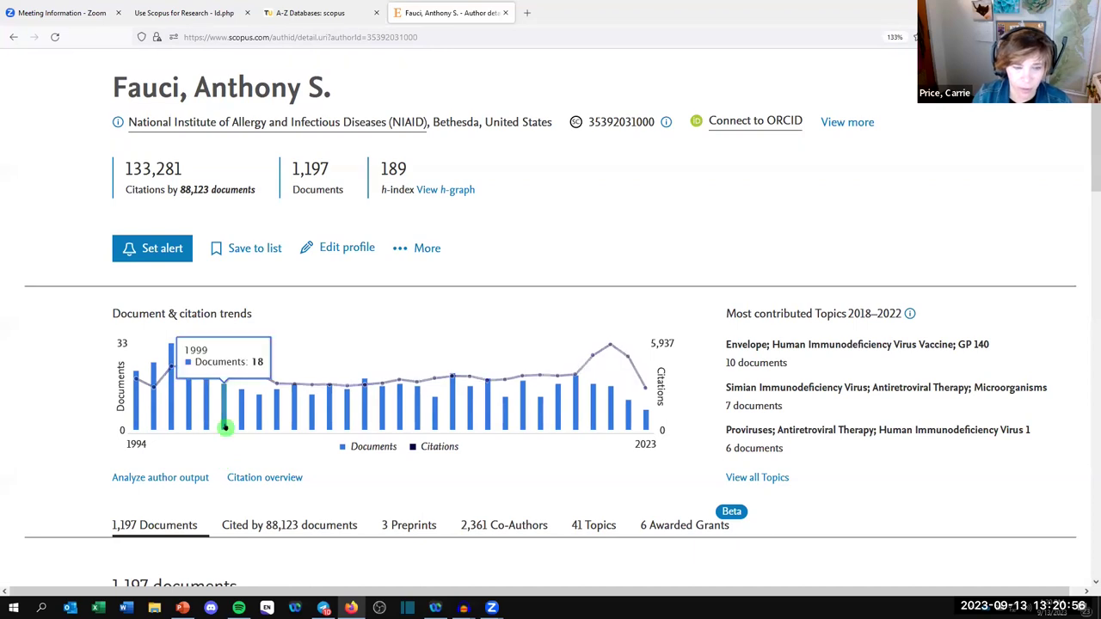
mouse_move(267, 410)
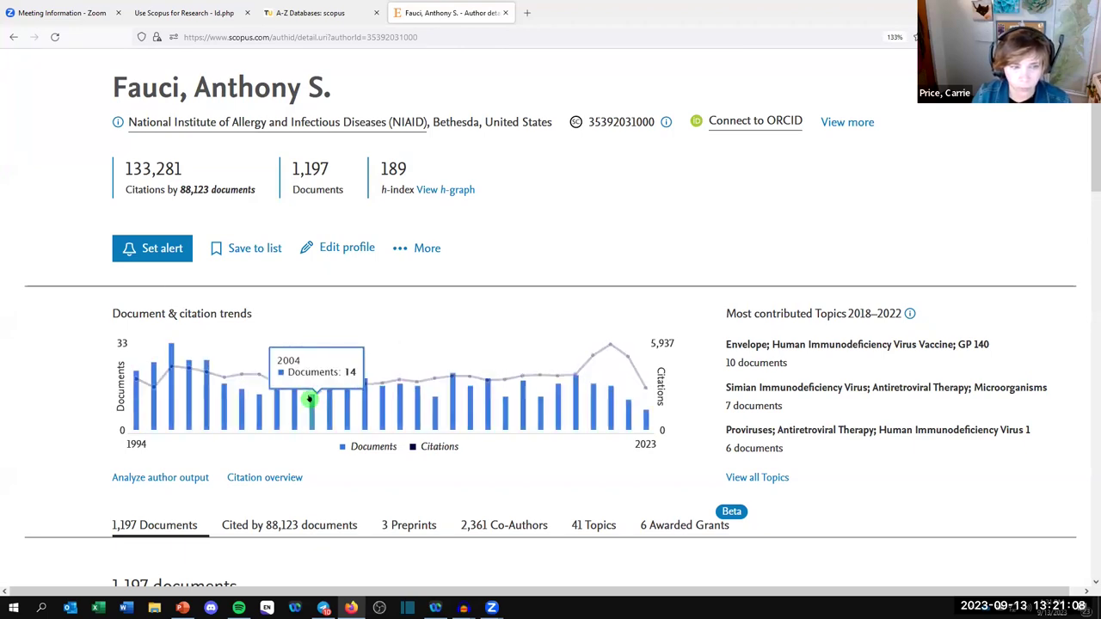
- Highlight the total citations, number of documents and h-index in the author profile's summary
scroll(315, 332, "up", 3)
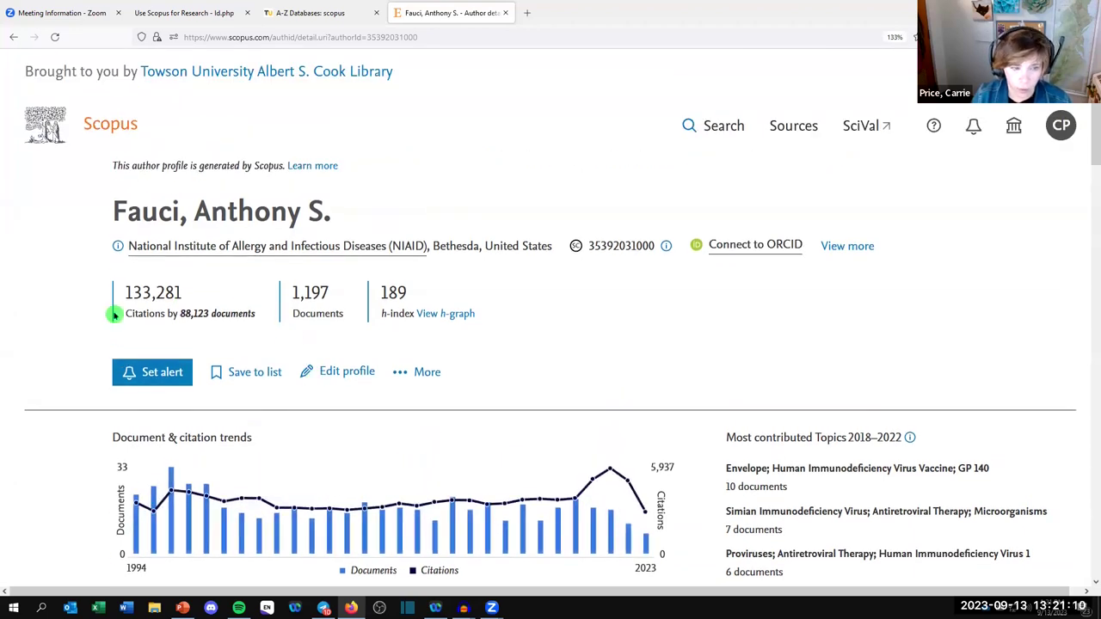
left_click_drag(125, 293, 174, 293)
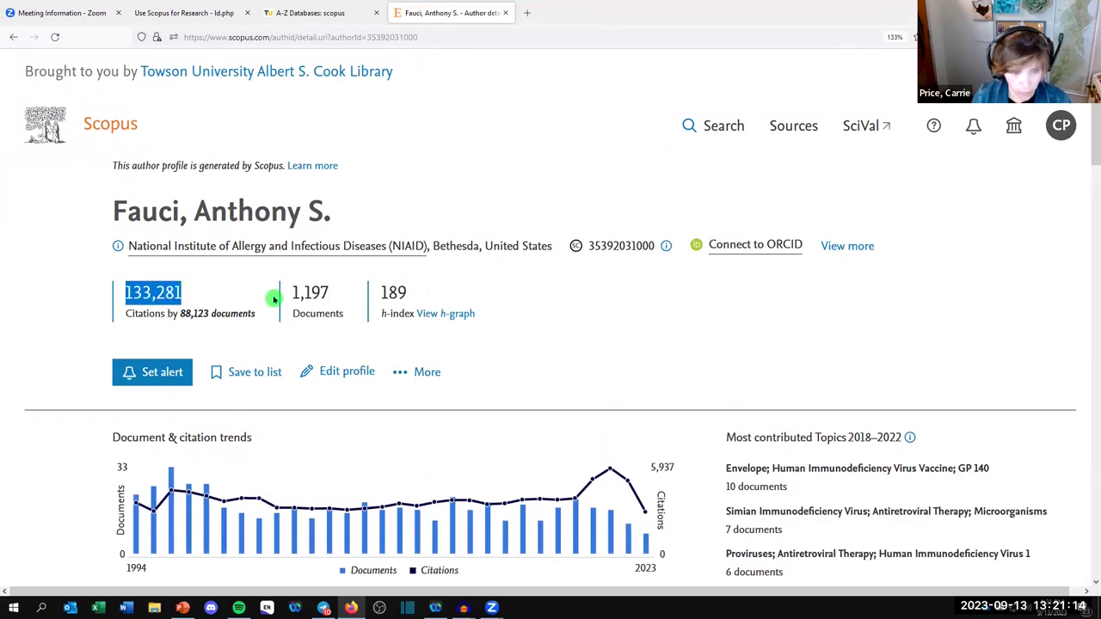
left_click(307, 293)
left_click_drag(305, 293, 334, 298)
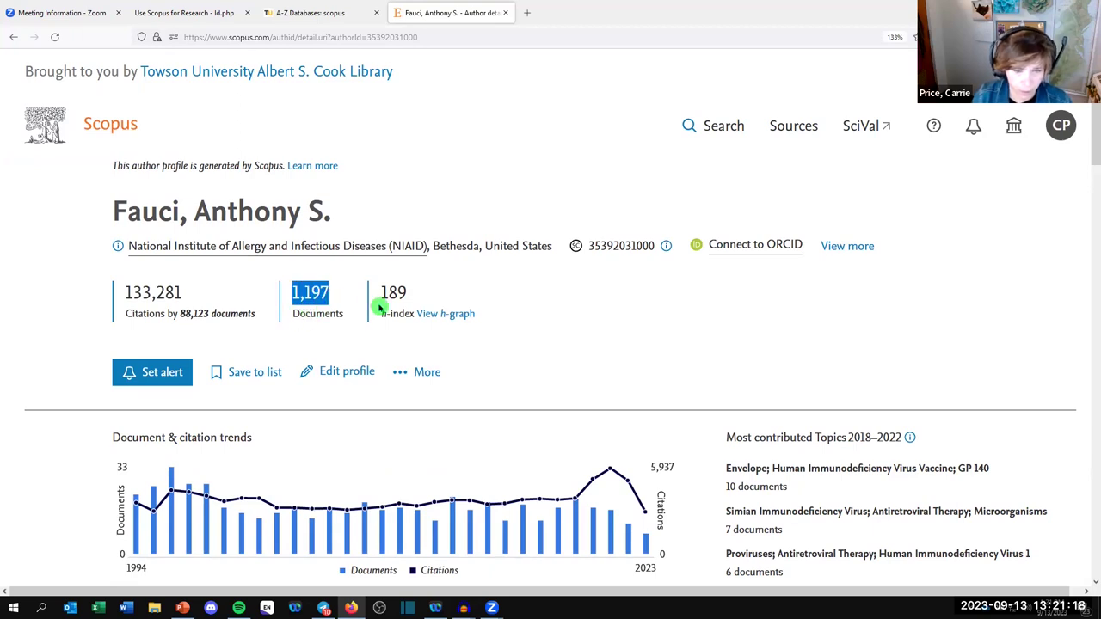
left_click_drag(383, 293, 404, 294)
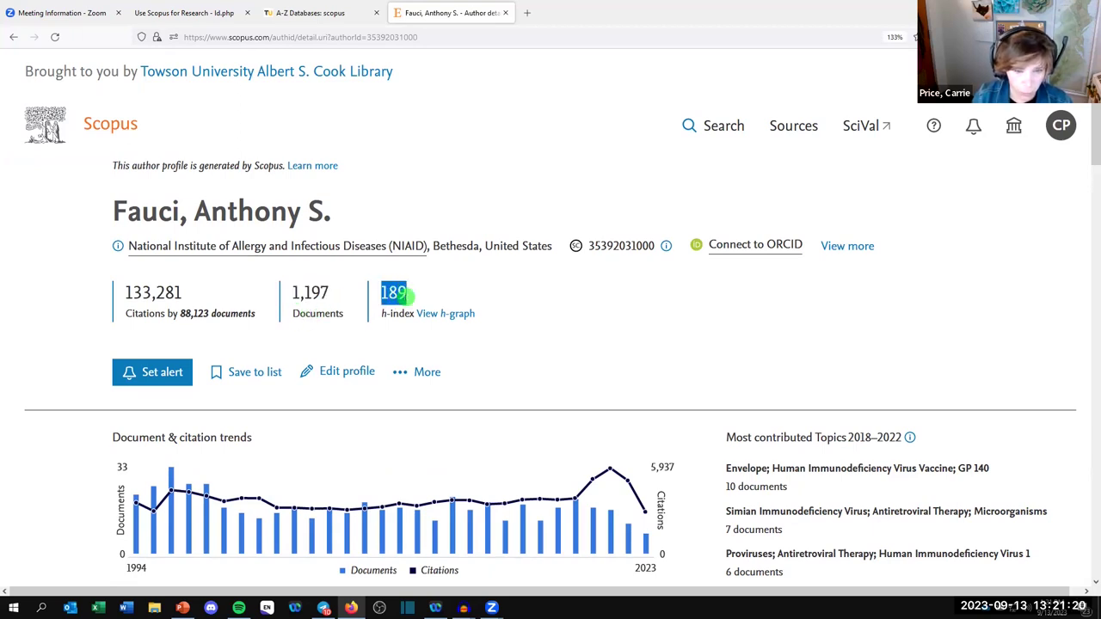
- Open the author's preprints in the profile and review the listed items
scroll(508, 359, "down", 2)
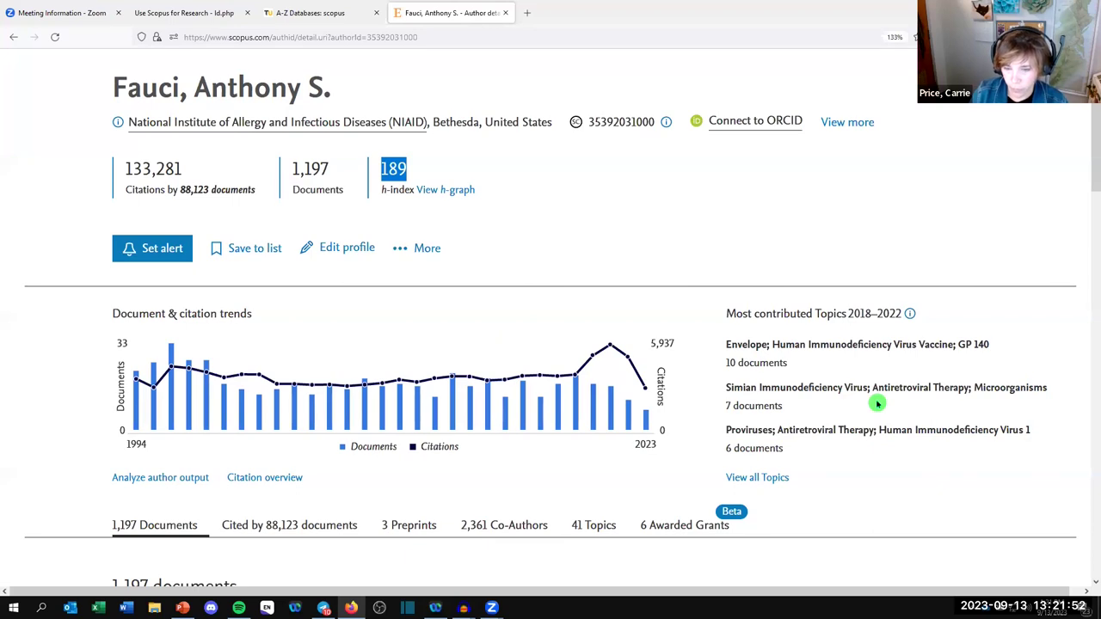
scroll(761, 334, "down", 3)
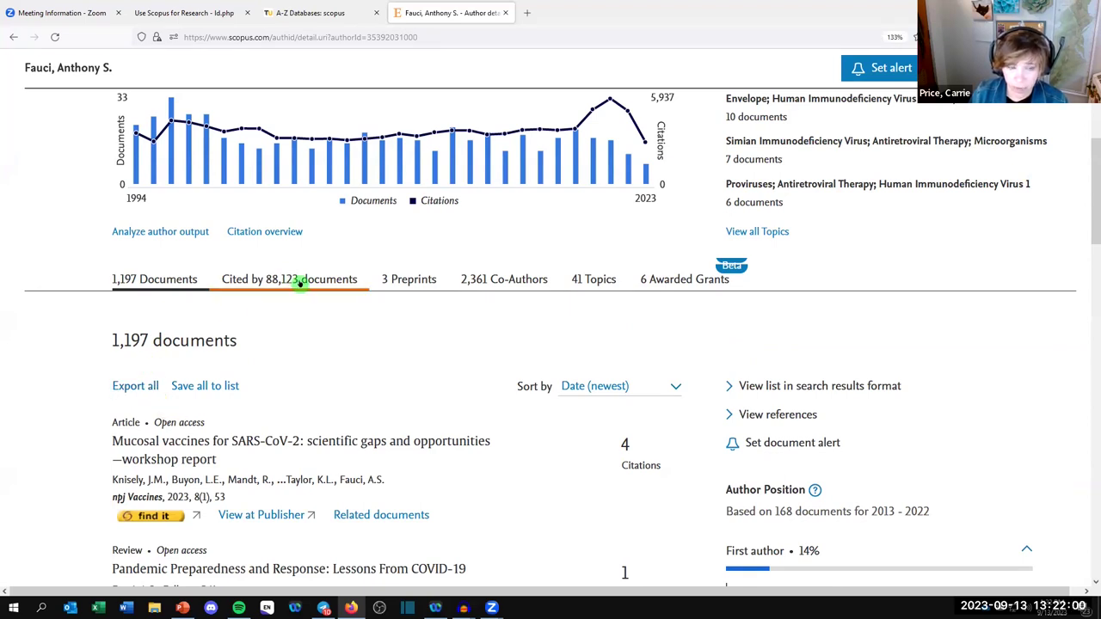
left_click(419, 284)
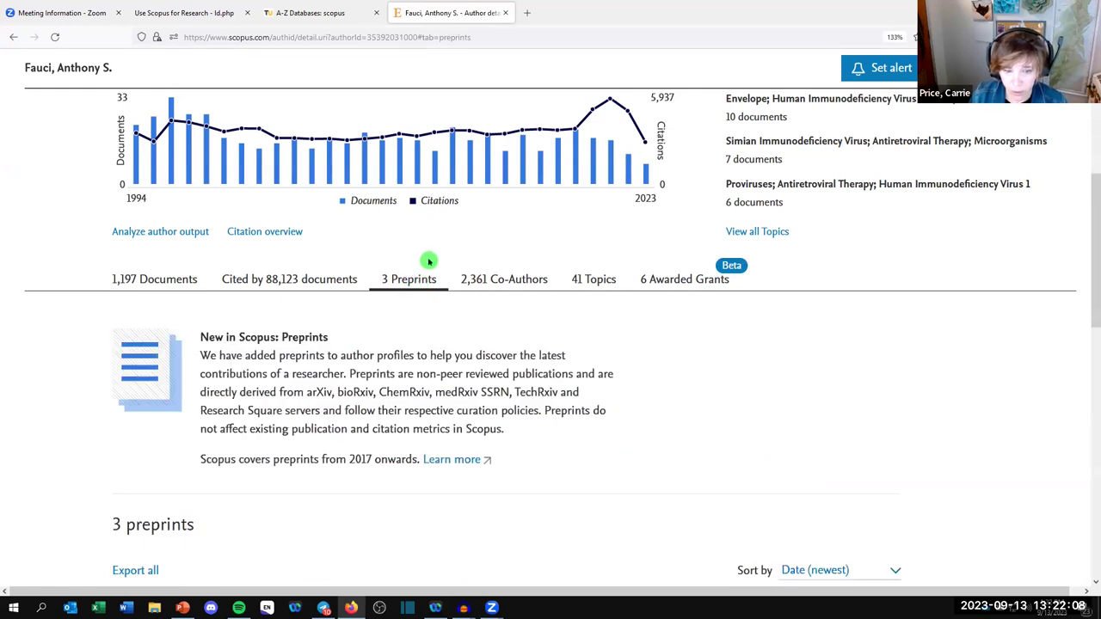
scroll(477, 313, "down", 4)
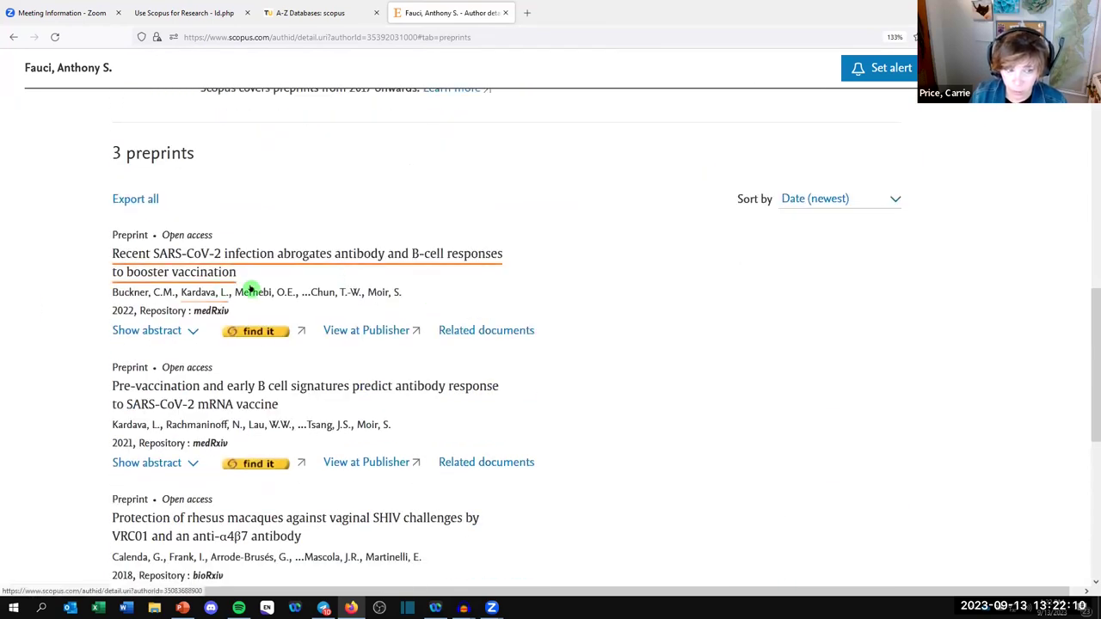
scroll(344, 285, "up", 1)
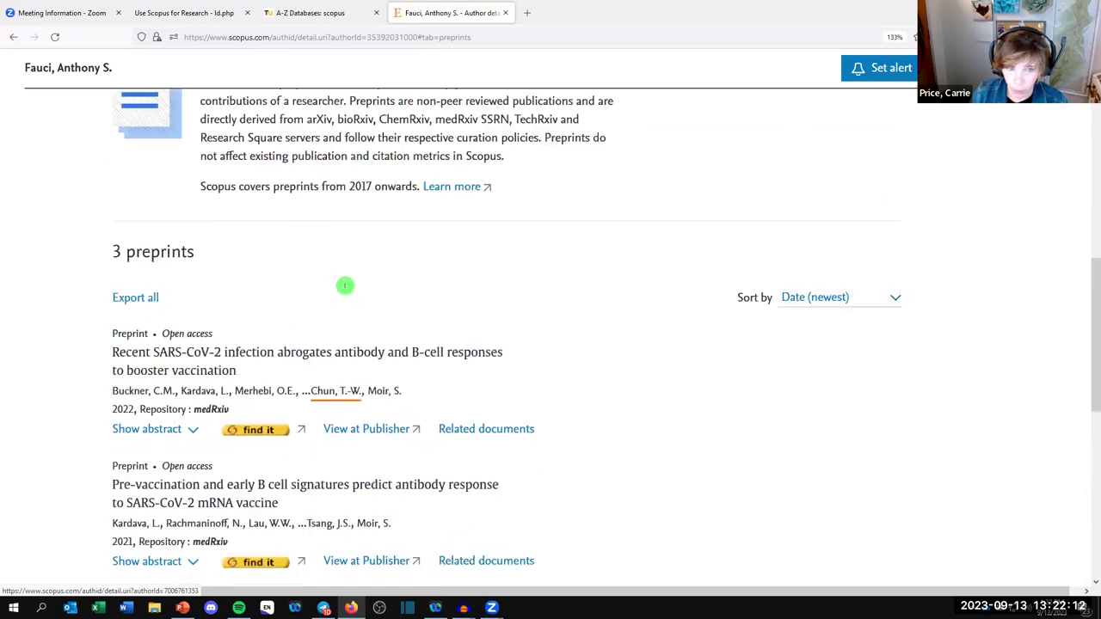
scroll(344, 286, "up", 3)
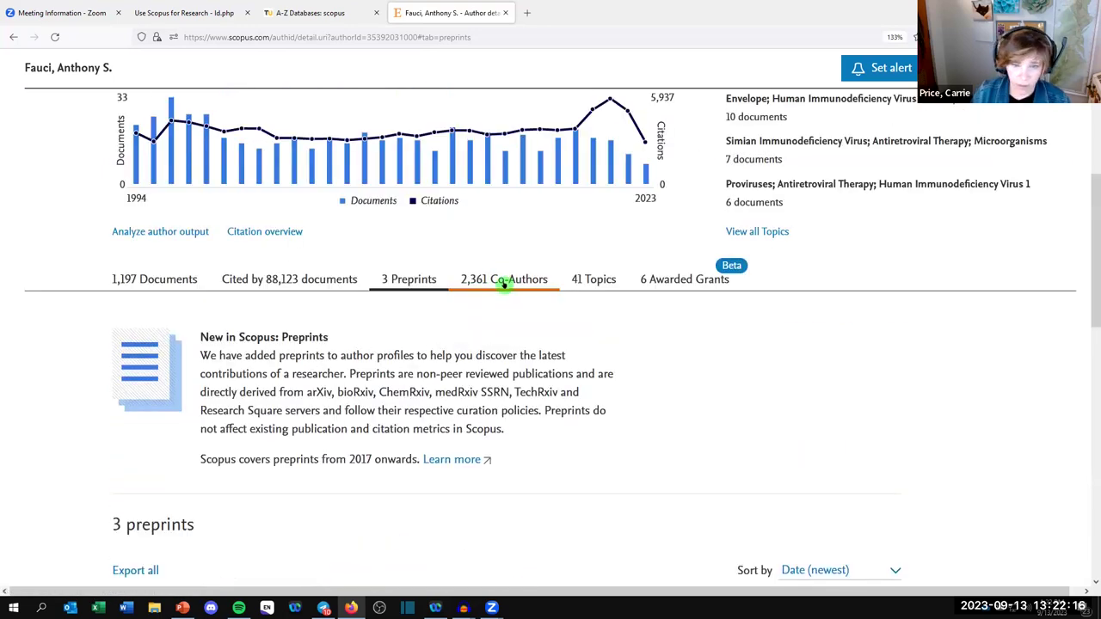
- Show the author's co-authors and examine the number of co-authored documents for each
left_click(504, 285)
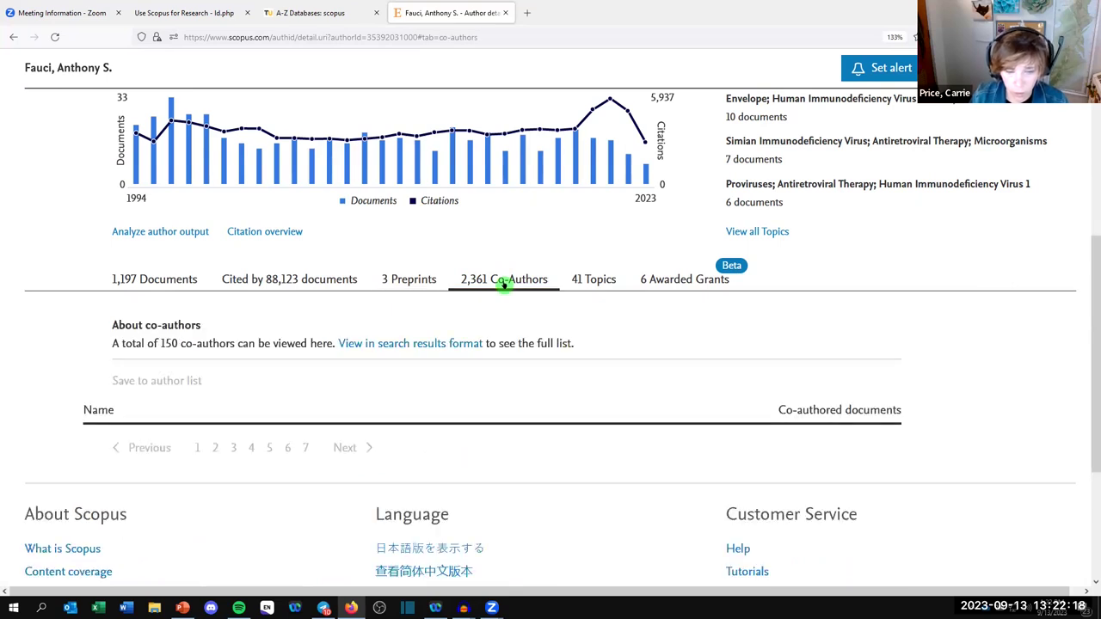
scroll(505, 285, "down", 3)
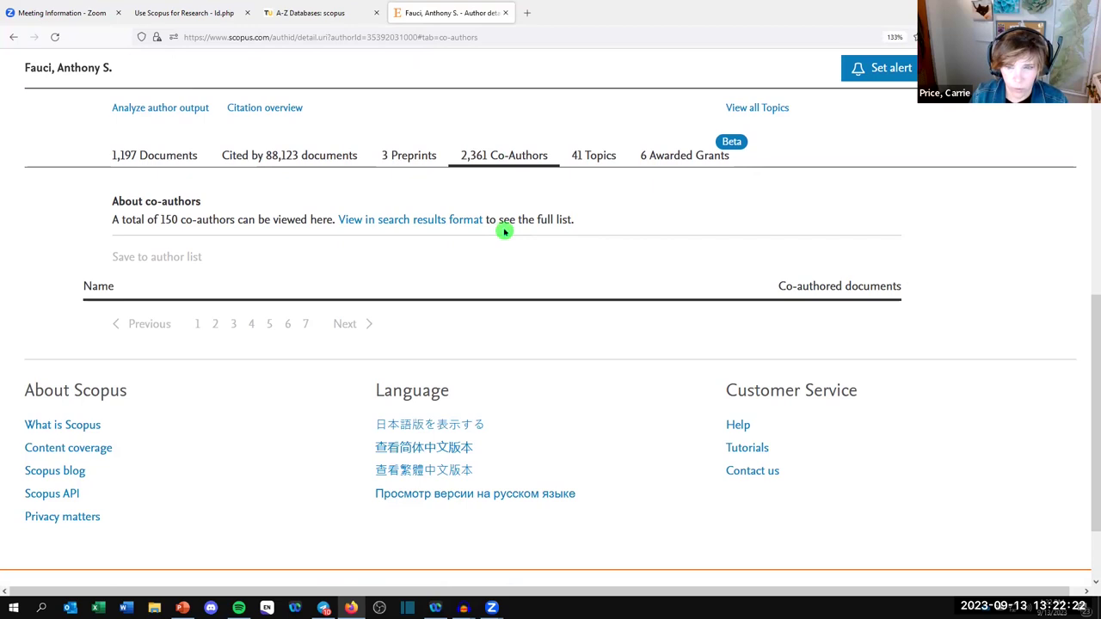
scroll(759, 320, "down", 5)
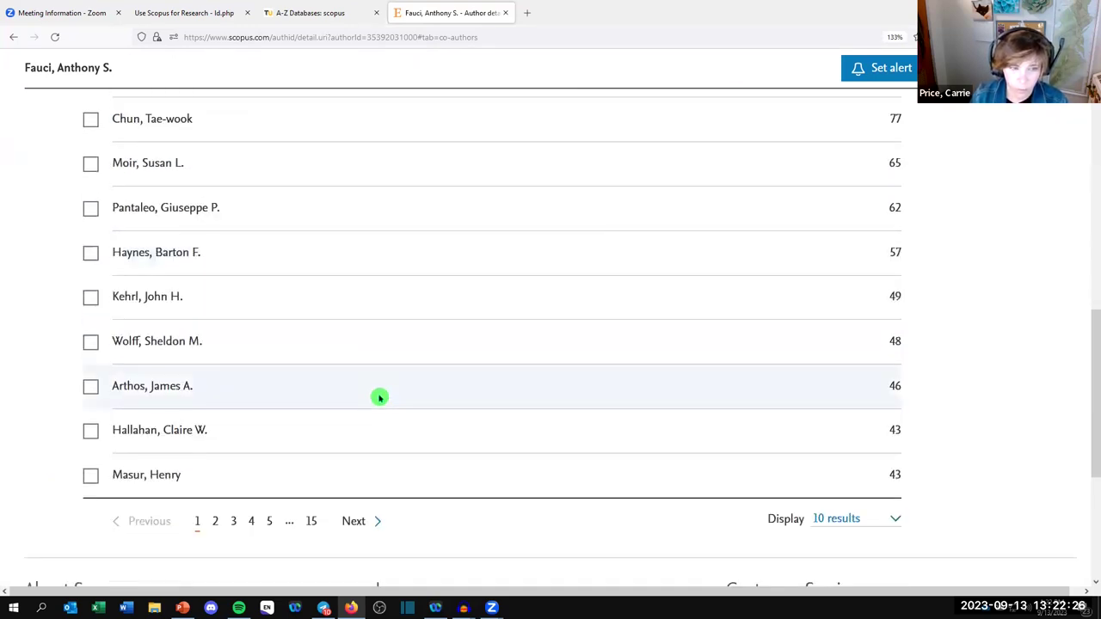
scroll(380, 397, "up", 7)
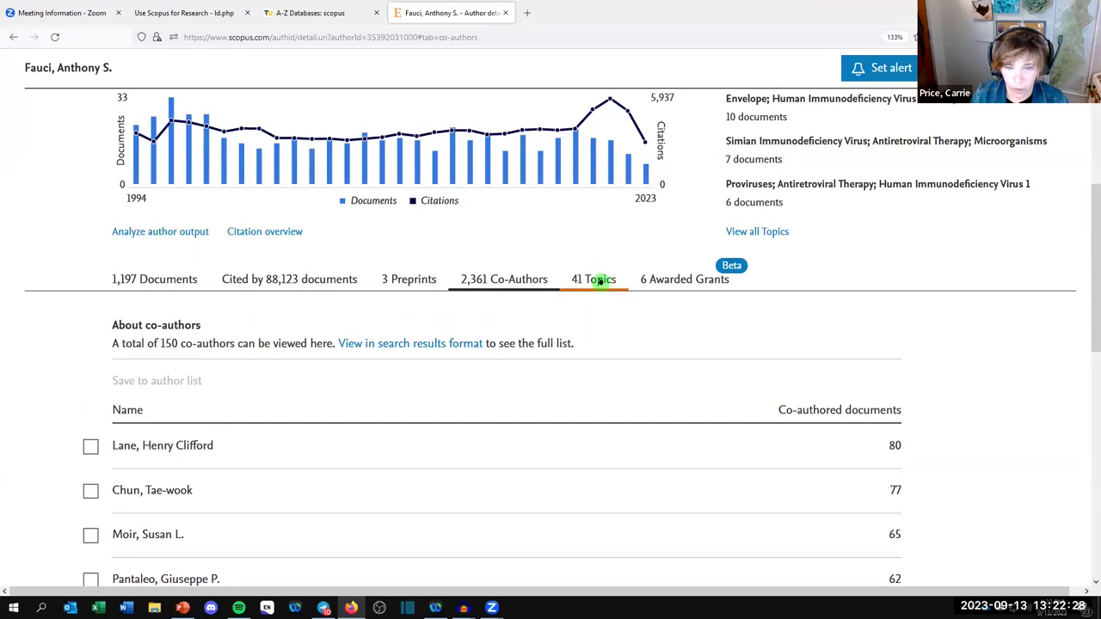
- View the author's topics and awarded grants, examining each grant's title, funder and start year
left_click(600, 281)
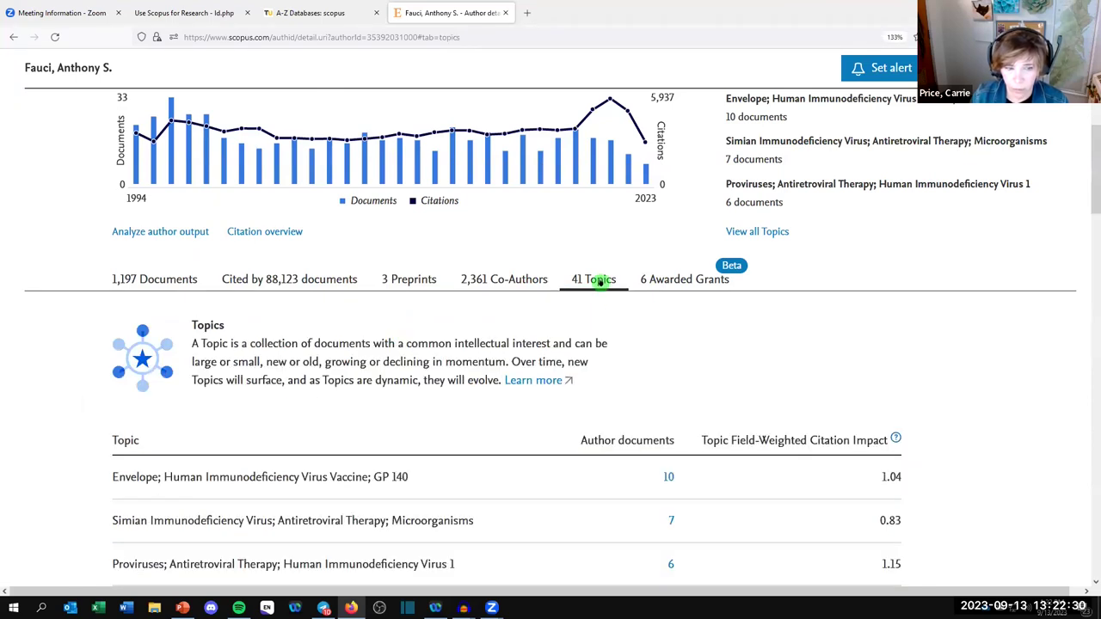
left_click(662, 282)
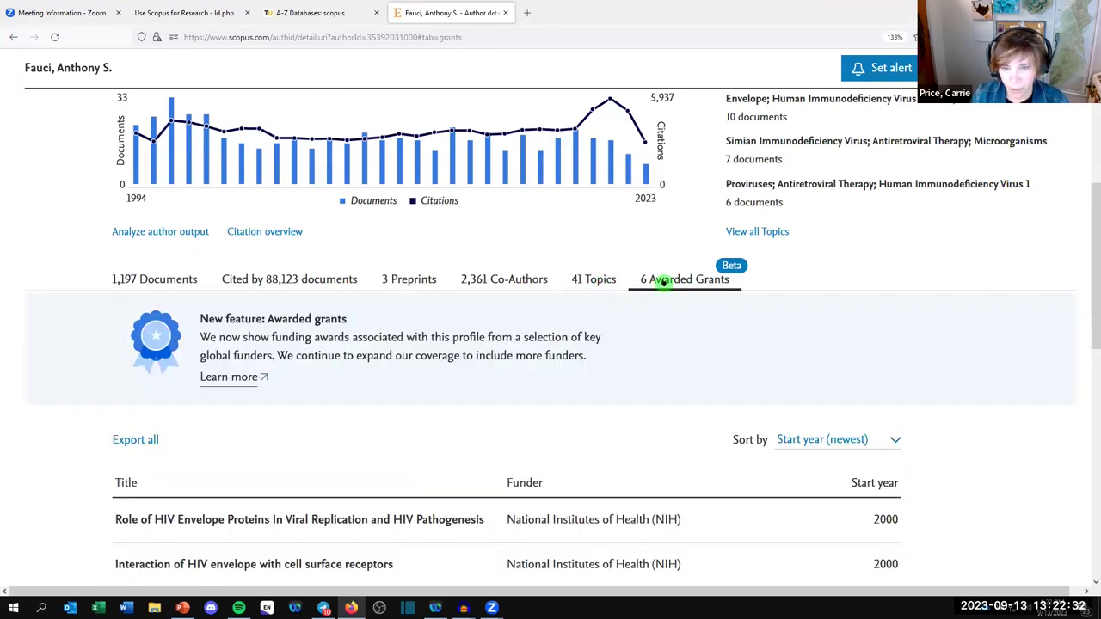
scroll(665, 282, "down", 4)
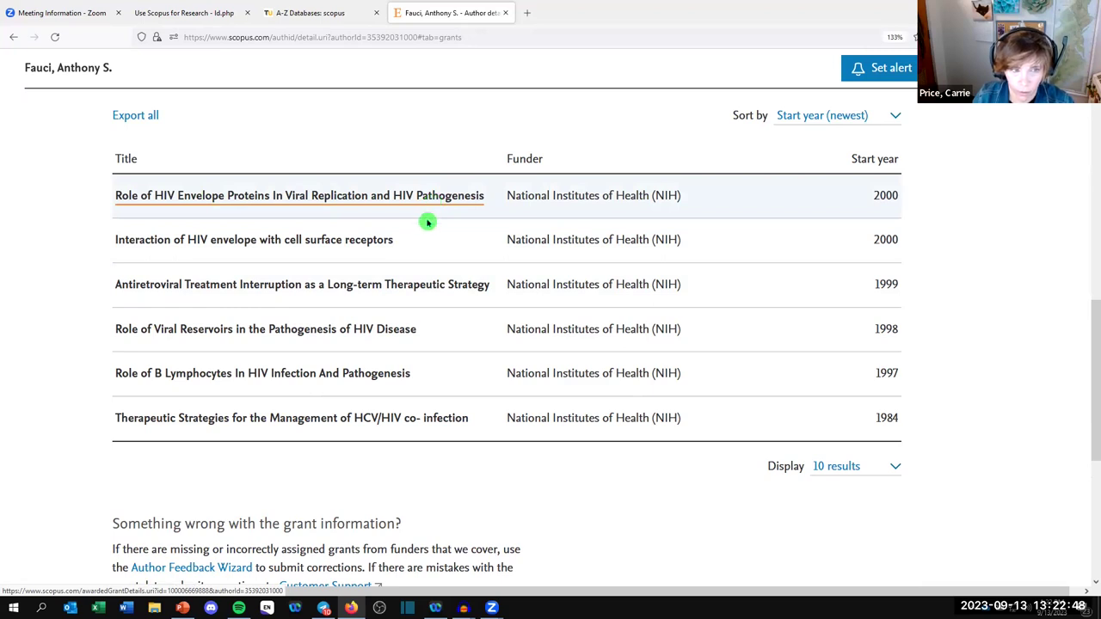
scroll(432, 221, "up", 4)
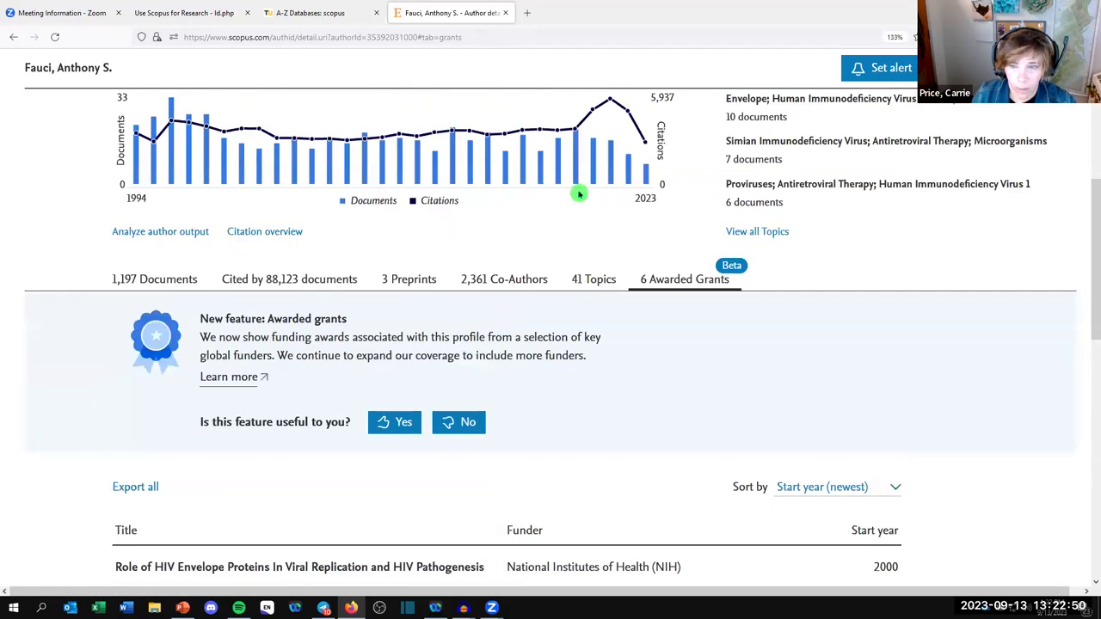
- Return to the profile summary and look at the additional options for author matches and SciVal export
scroll(579, 193, "up", 1)
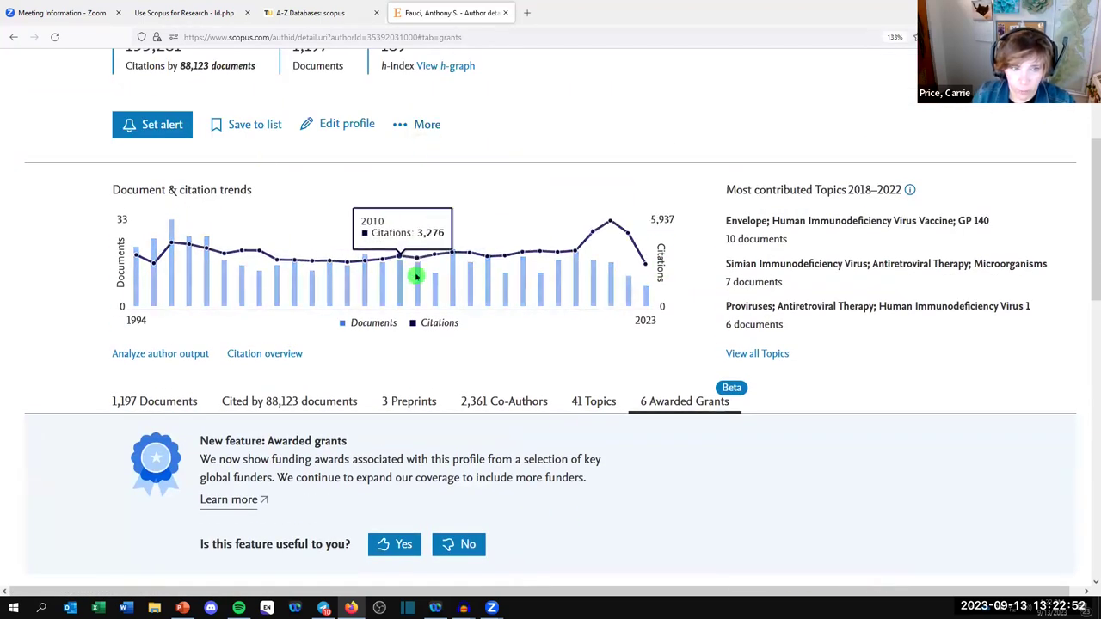
scroll(271, 214, "up", 1)
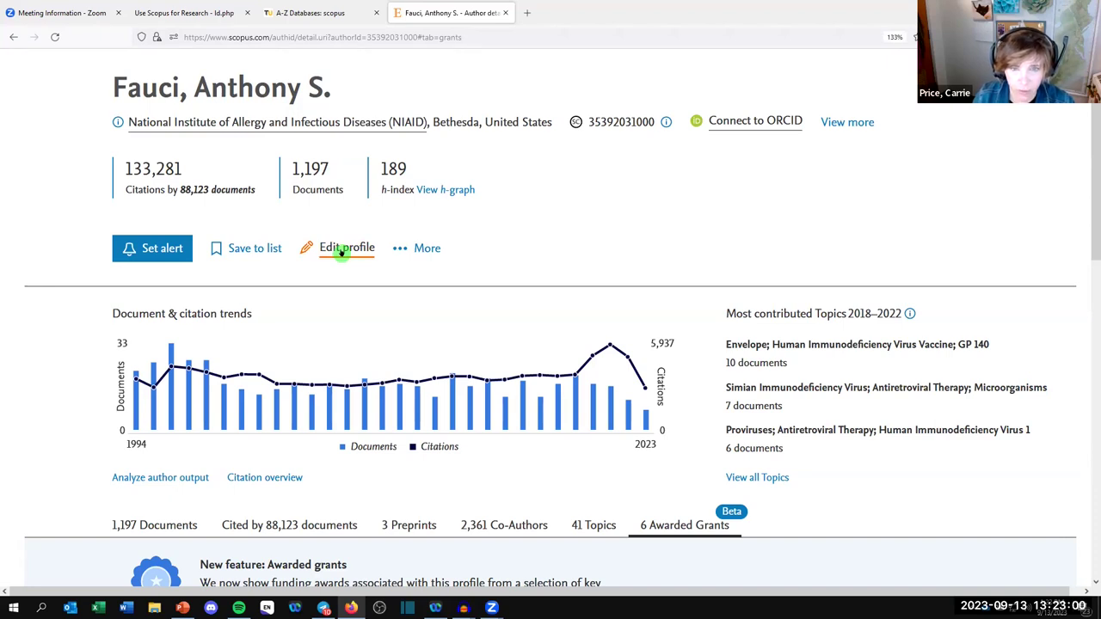
left_click(414, 249)
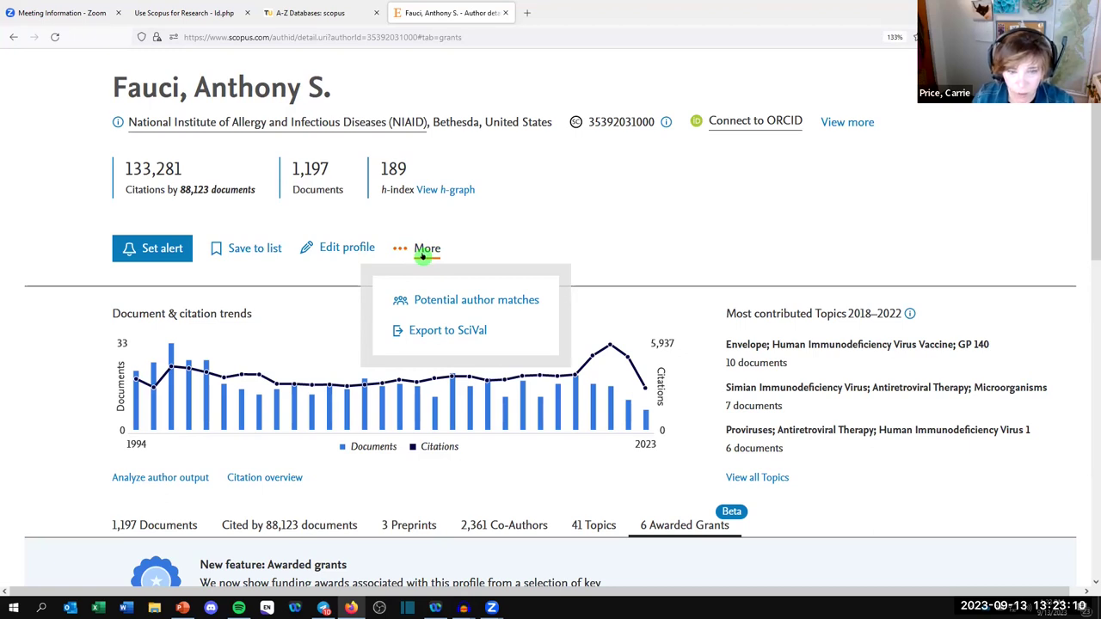
left_click(626, 203)
scroll(406, 296, "up", 2)
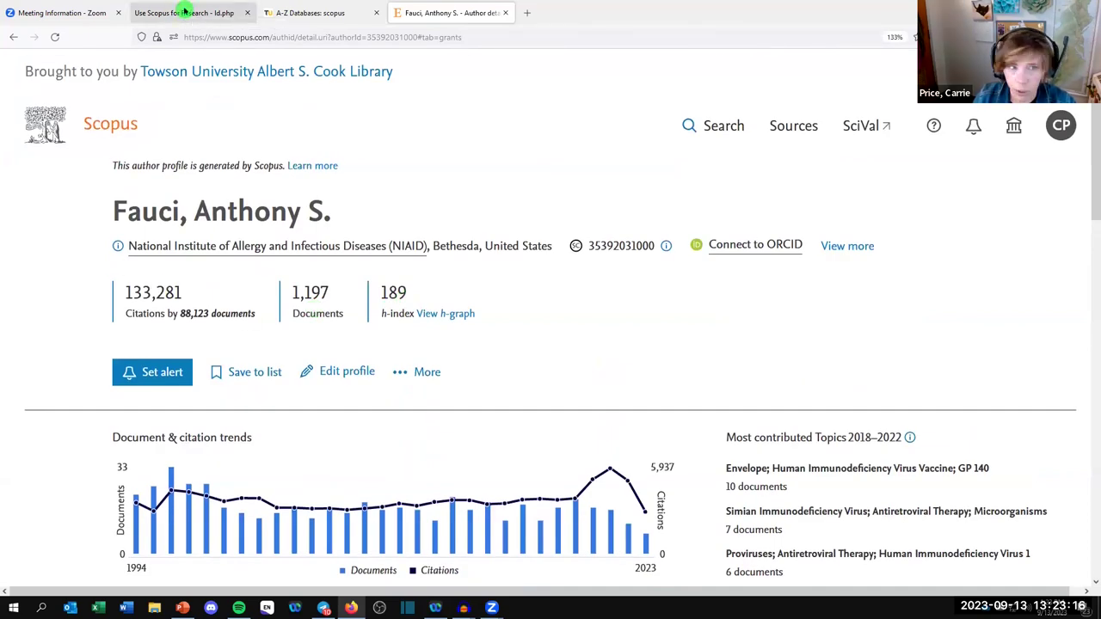
- Check the slide Use Scopus to Understand Your Impact, and return to the author profile
left_click(188, 13)
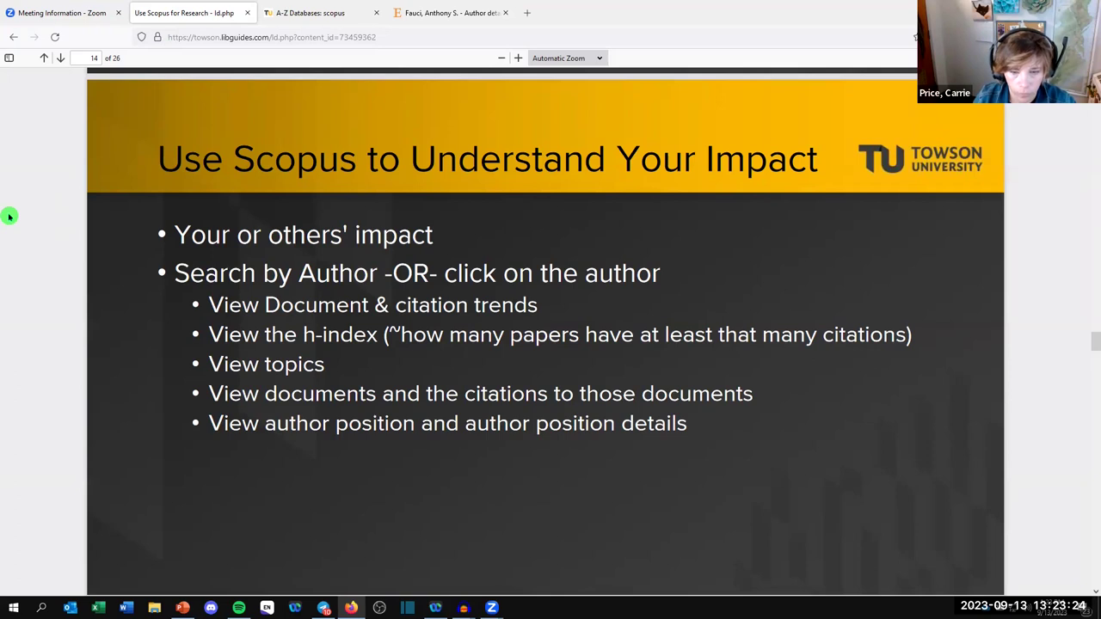
left_click(412, 12)
scroll(593, 318, "down", 3)
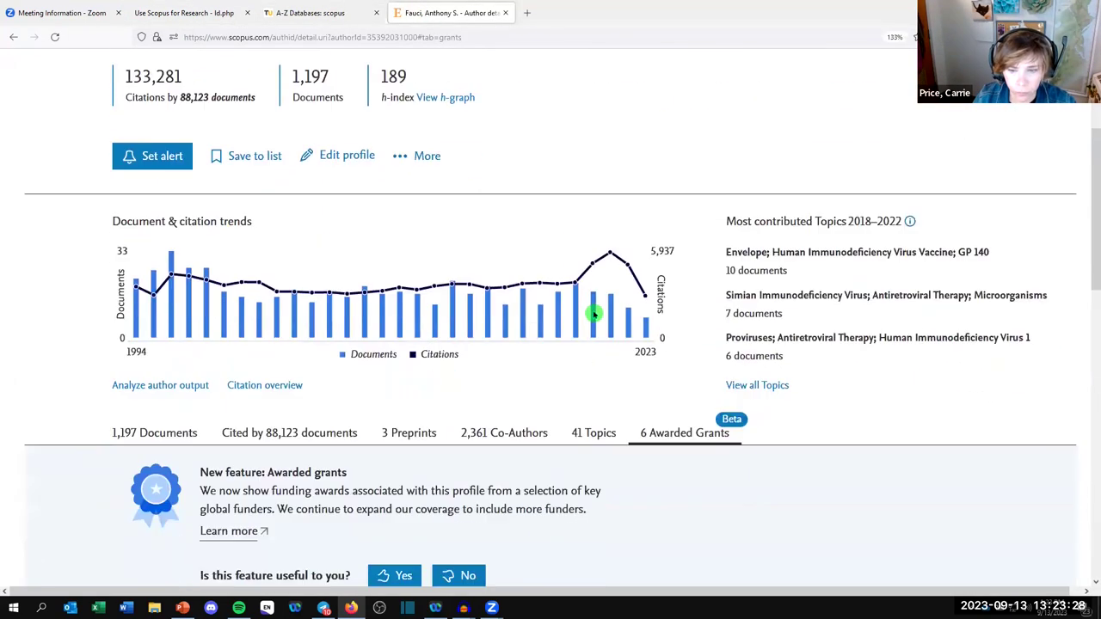
scroll(593, 314, "down", 5)
scroll(387, 229, "up", 5)
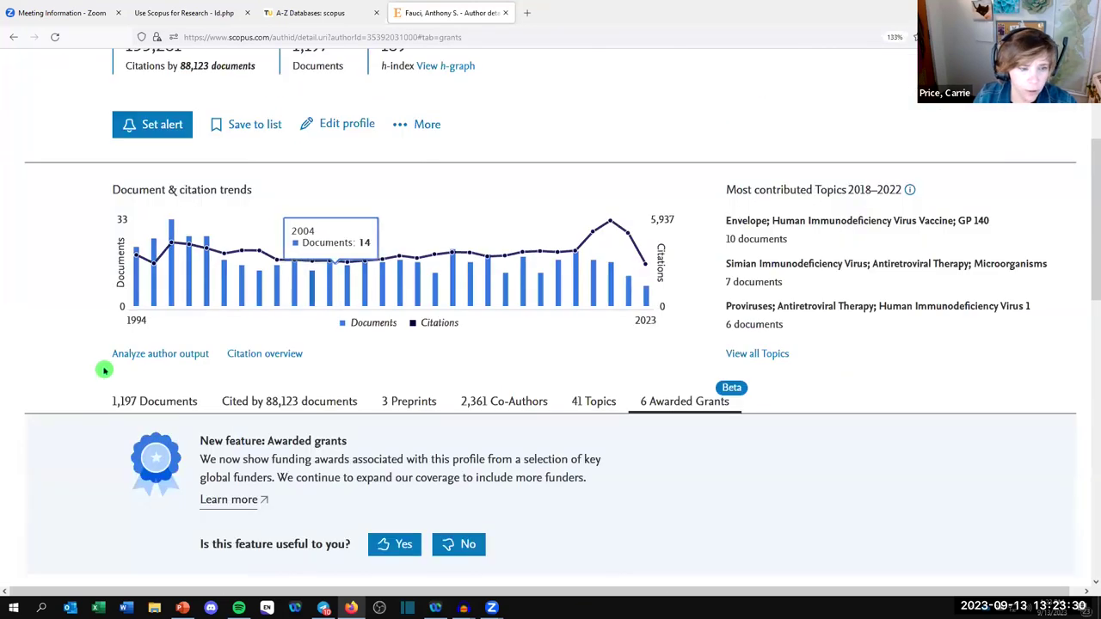
- Show the author's documents and examine the Author Position breakdown beside the list
left_click(145, 402)
scroll(537, 386, "down", 3)
scroll(537, 387, "down", 3)
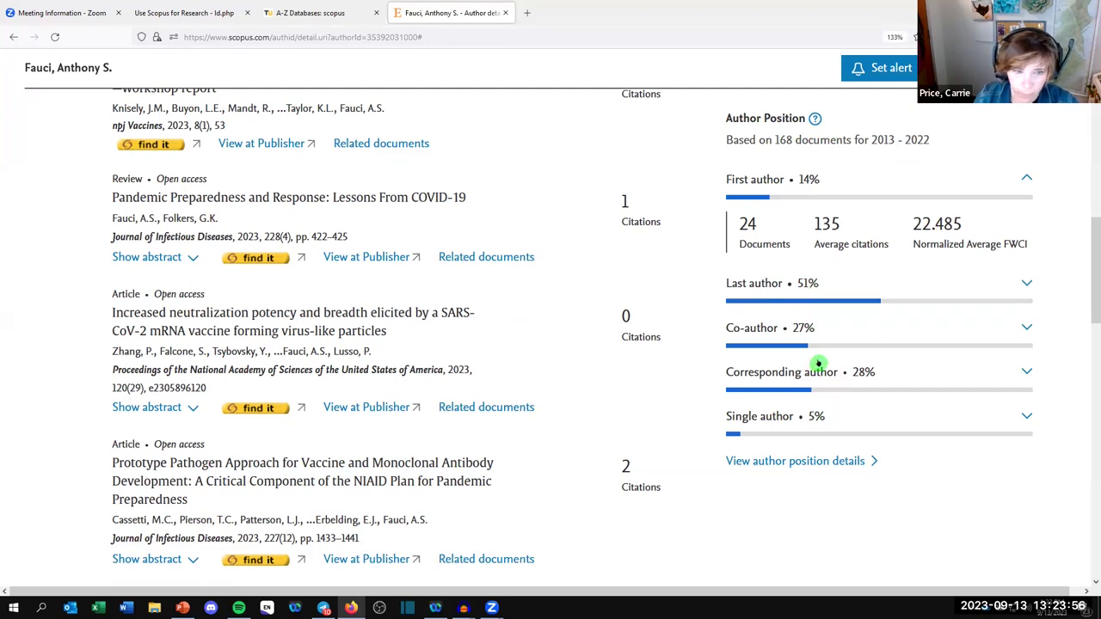
scroll(812, 365, "up", 5)
scroll(812, 365, "up", 3)
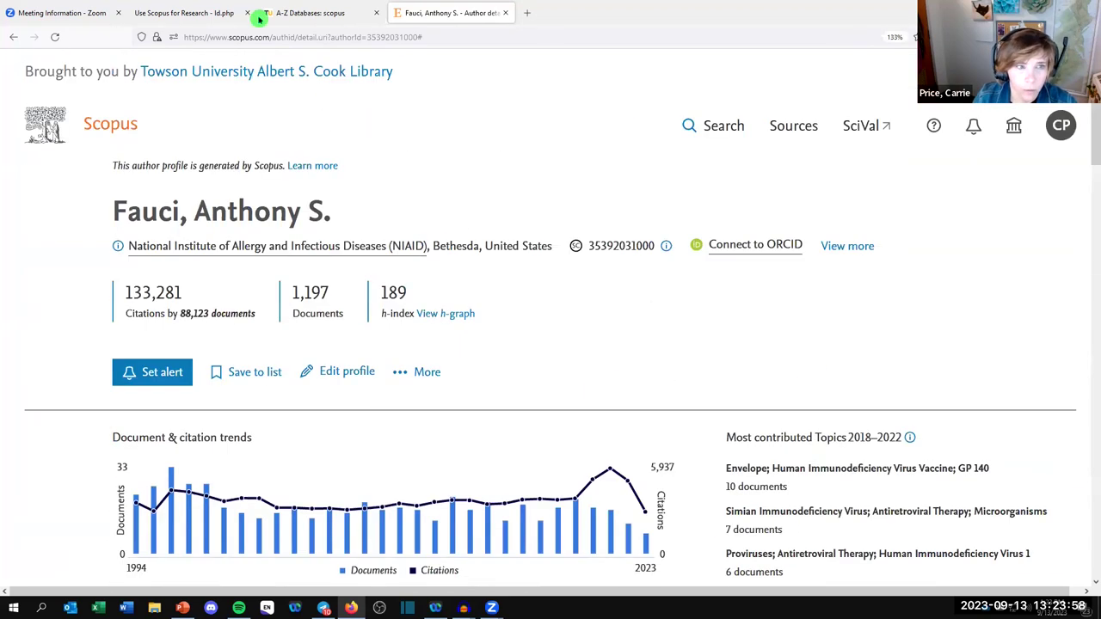
- Go to the Connect Your ORCID slide, open its orcid.org link at 110% zoom, and select the site's address
left_click(194, 12)
scroll(430, 309, "down", 6)
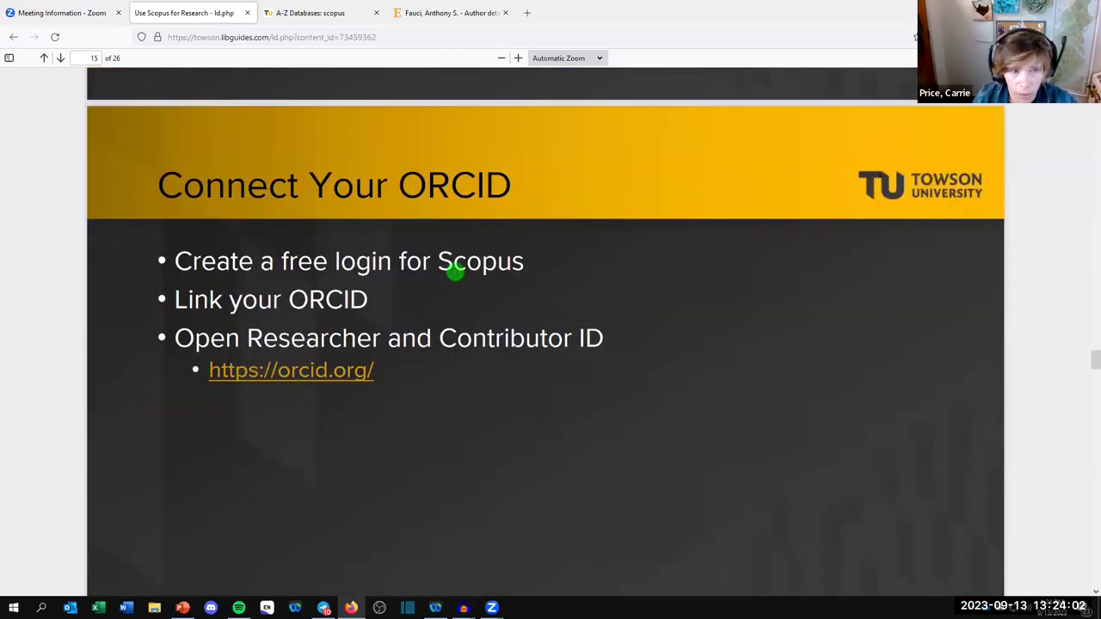
left_click(334, 376)
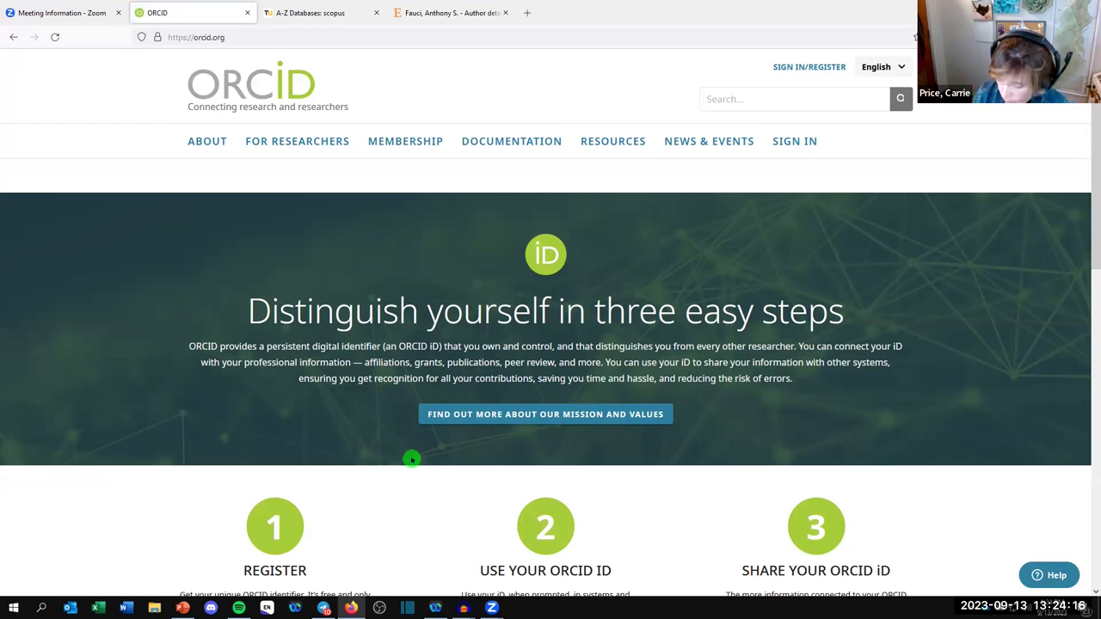
key("ctrl+plus")
left_click(234, 40)
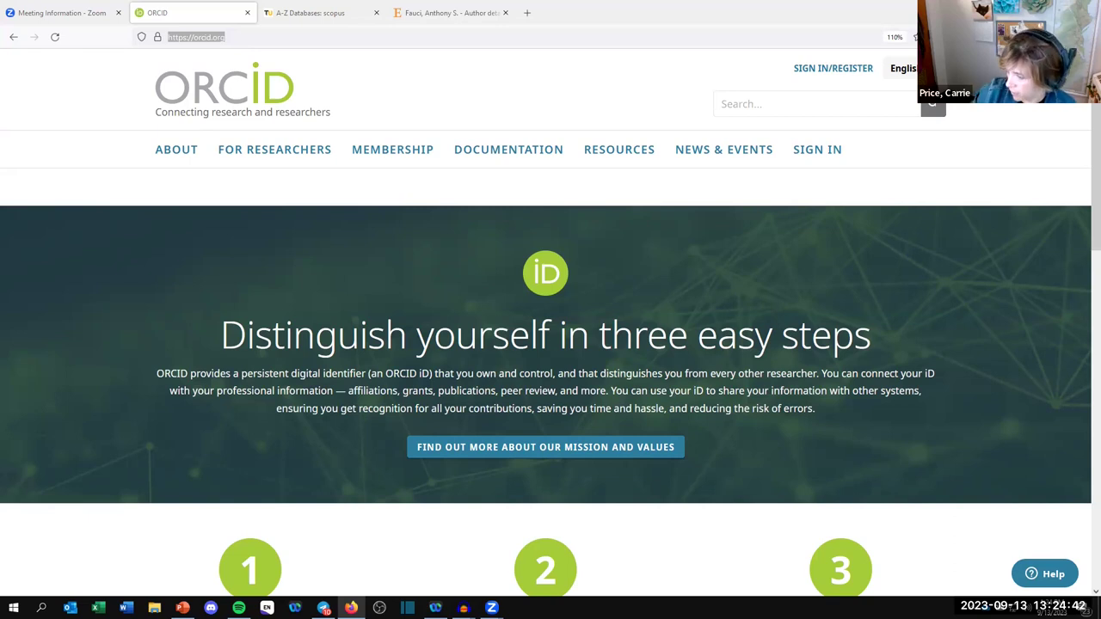
- Point out Connect to ORCID on the Scopus author profile, and return to the slides at Use Scopus to Find Collaborators
left_click(457, 12)
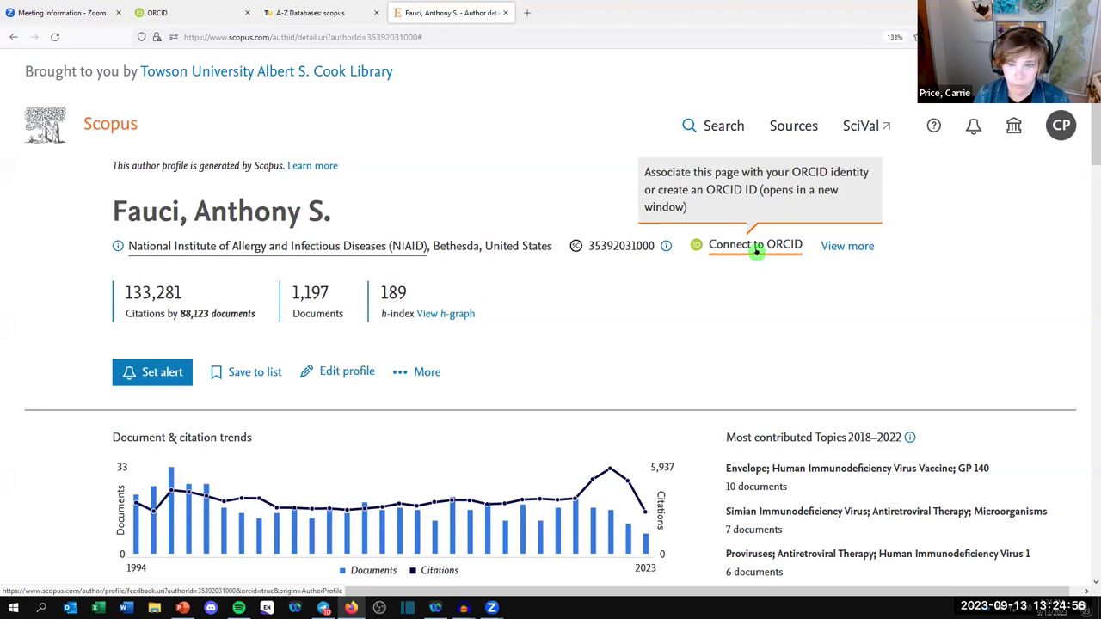
left_click(159, 13)
left_click(13, 37)
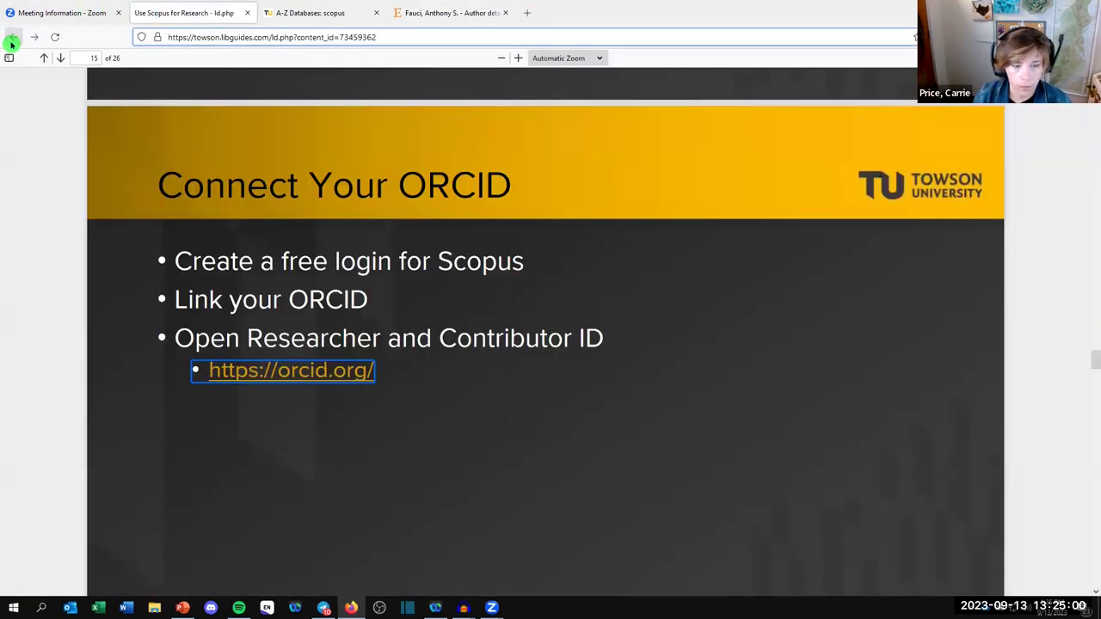
scroll(330, 253, "down", 5)
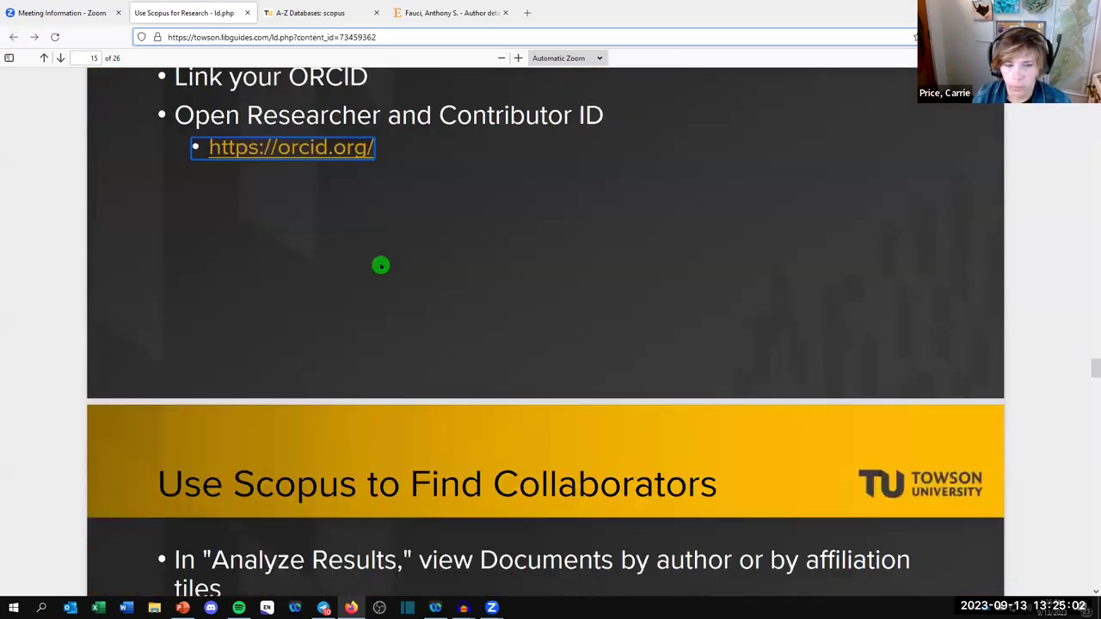
scroll(380, 269, "down", 2)
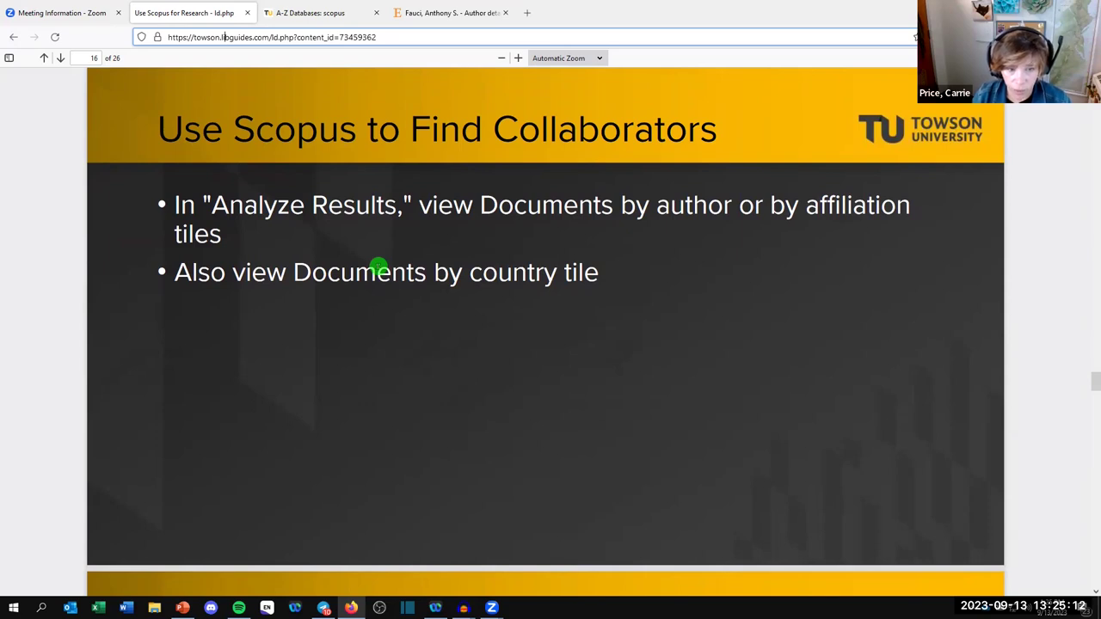
- Return to Scopus and search article titles, abstracts and keywords for documents on climate change AND kelp forest*
left_click(465, 13)
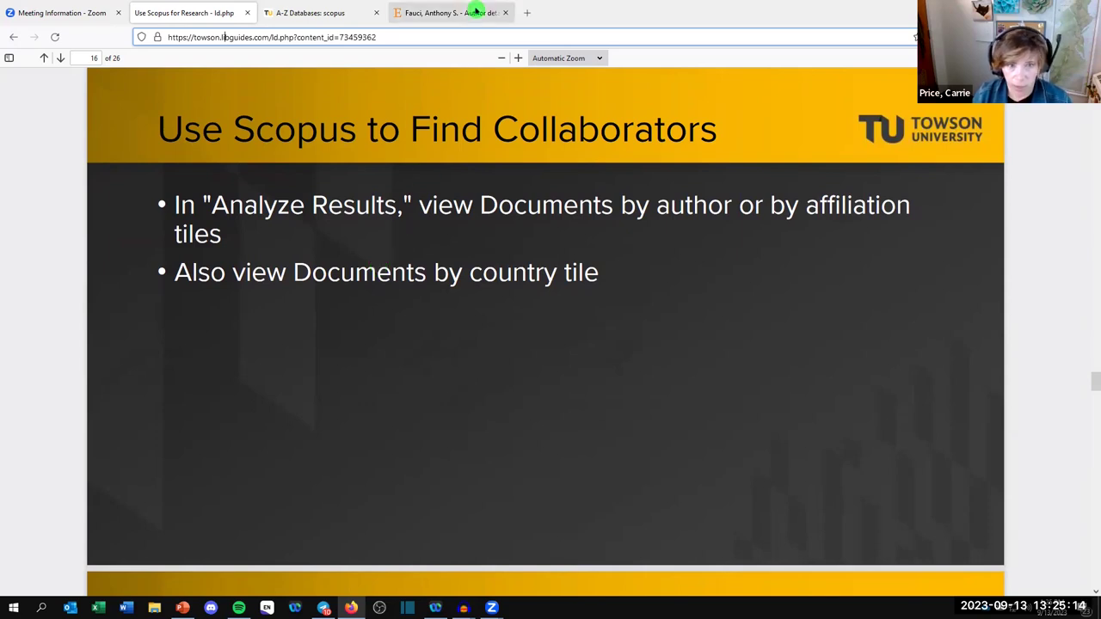
left_click(714, 126)
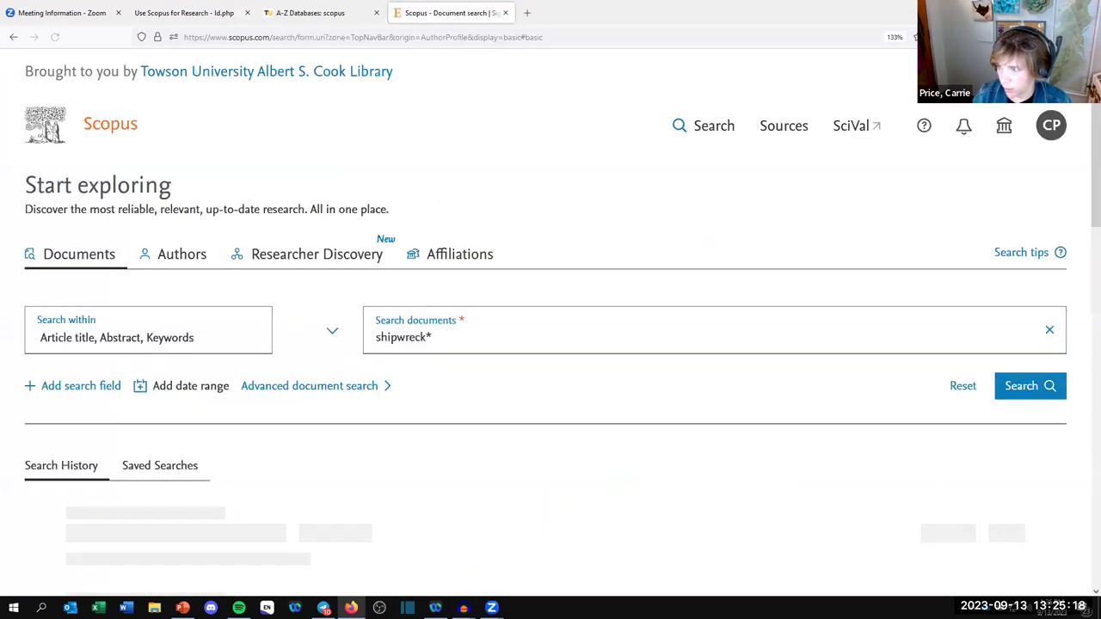
left_click_drag(752, 324, 365, 341)
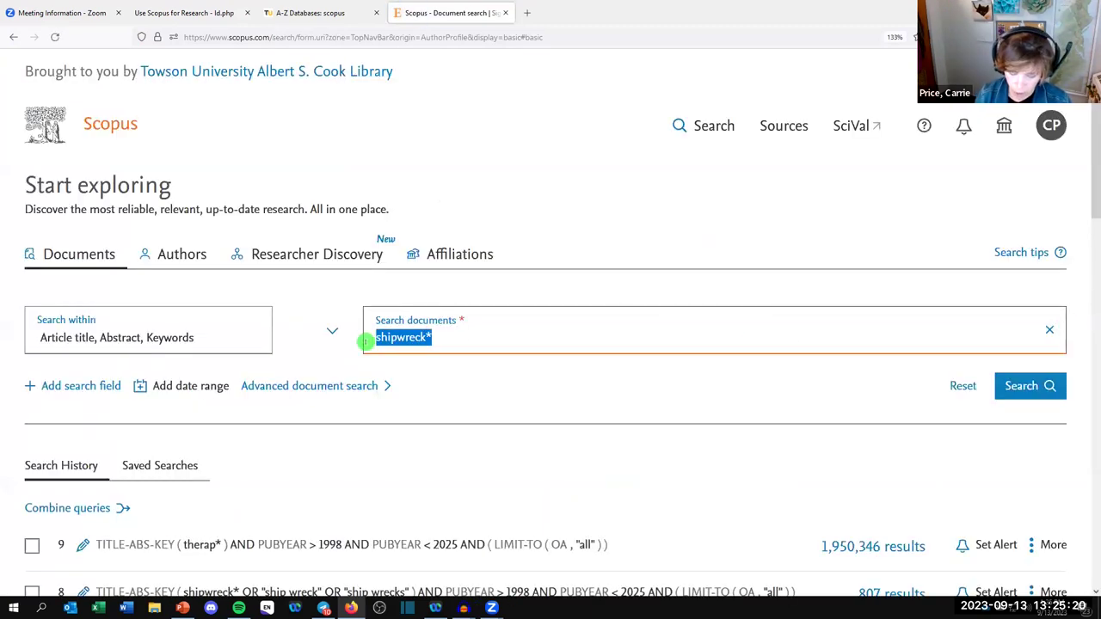
type("climate change")
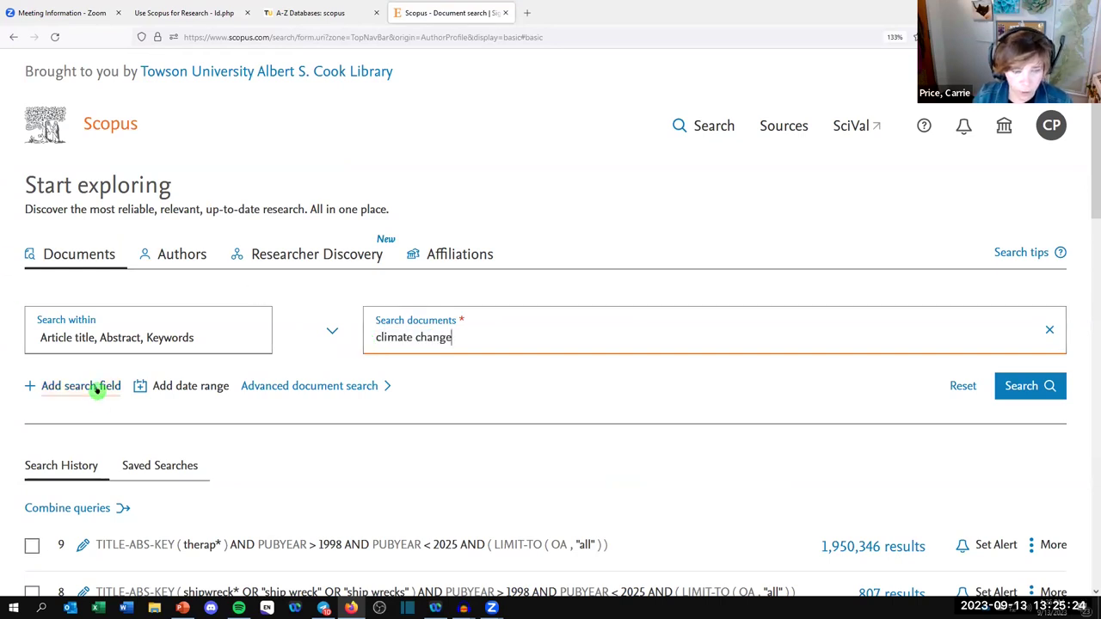
left_click(91, 386)
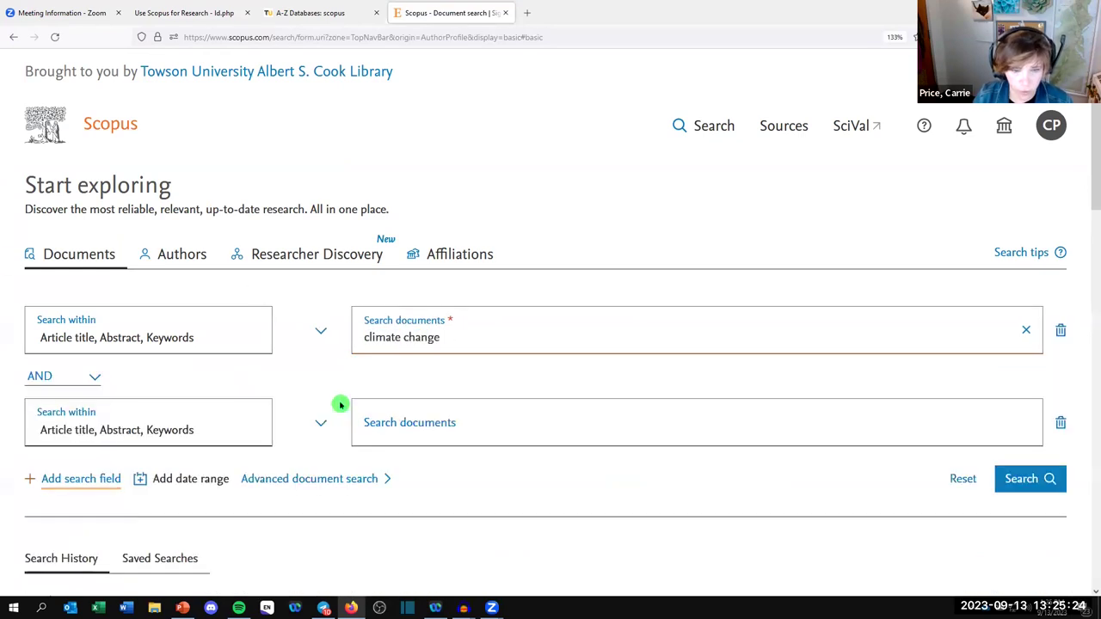
left_click(387, 431)
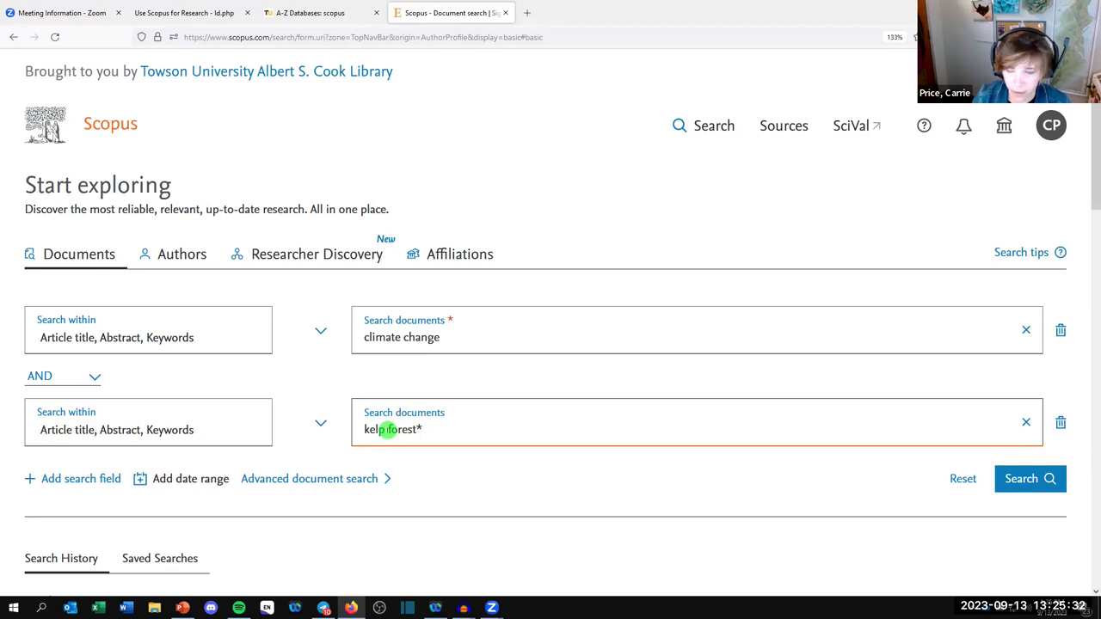
left_click(1017, 479)
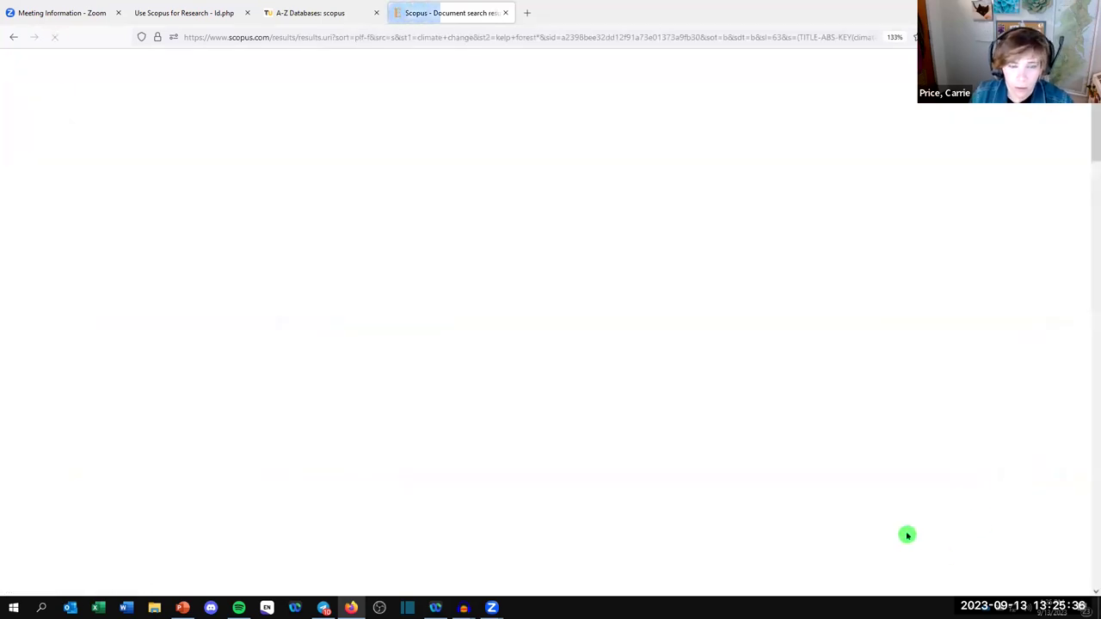
- Analyze the search results, enlarge the Documents by author chart, and examine the bar of the most prolific author
scroll(852, 275, "down", 3)
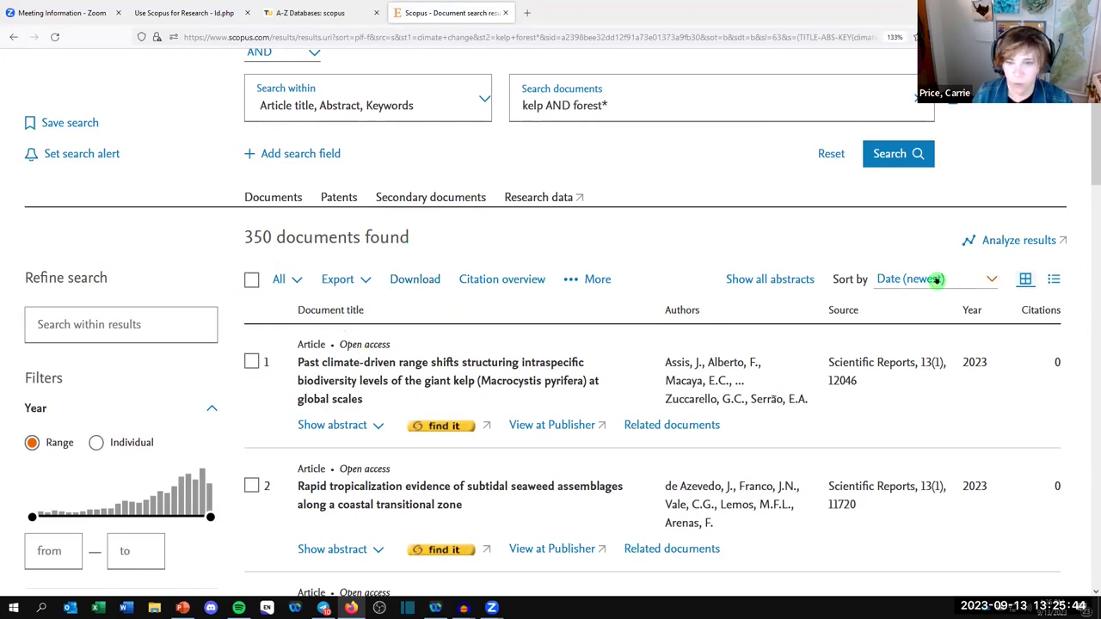
left_click(1025, 244)
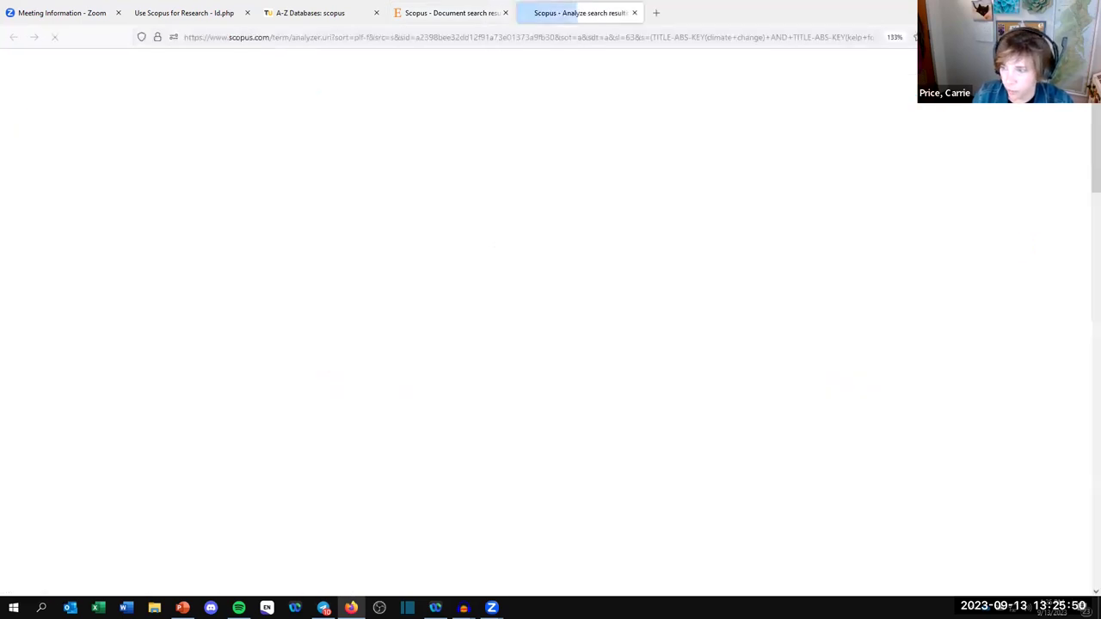
scroll(482, 249, "down", 2)
scroll(482, 236, "down", 7)
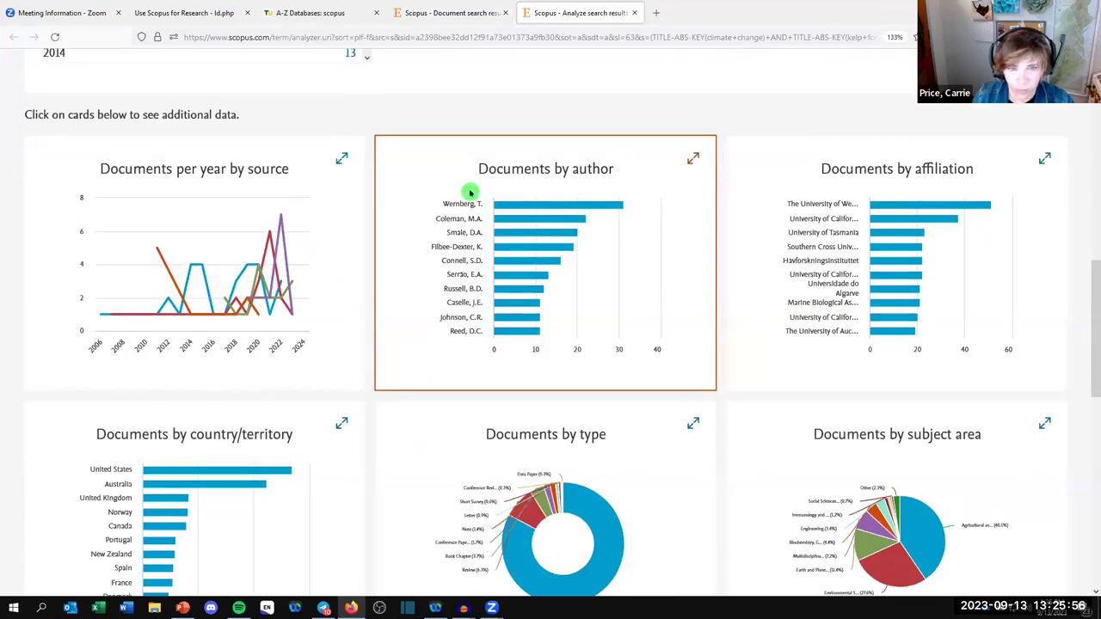
left_click(472, 191)
scroll(473, 191, "down", 4)
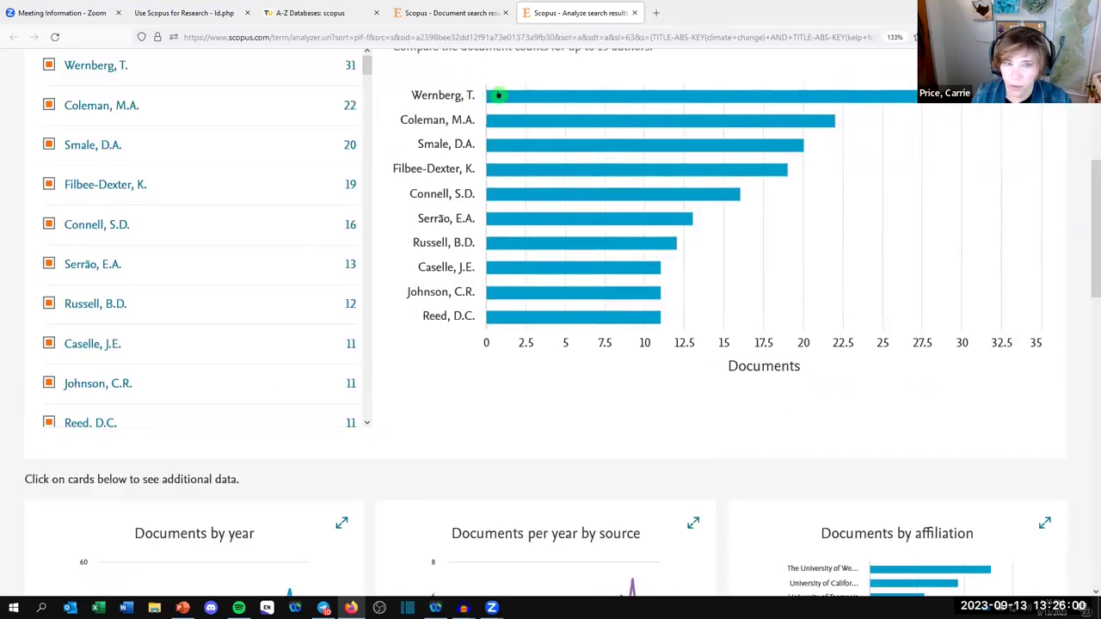
mouse_move(497, 93)
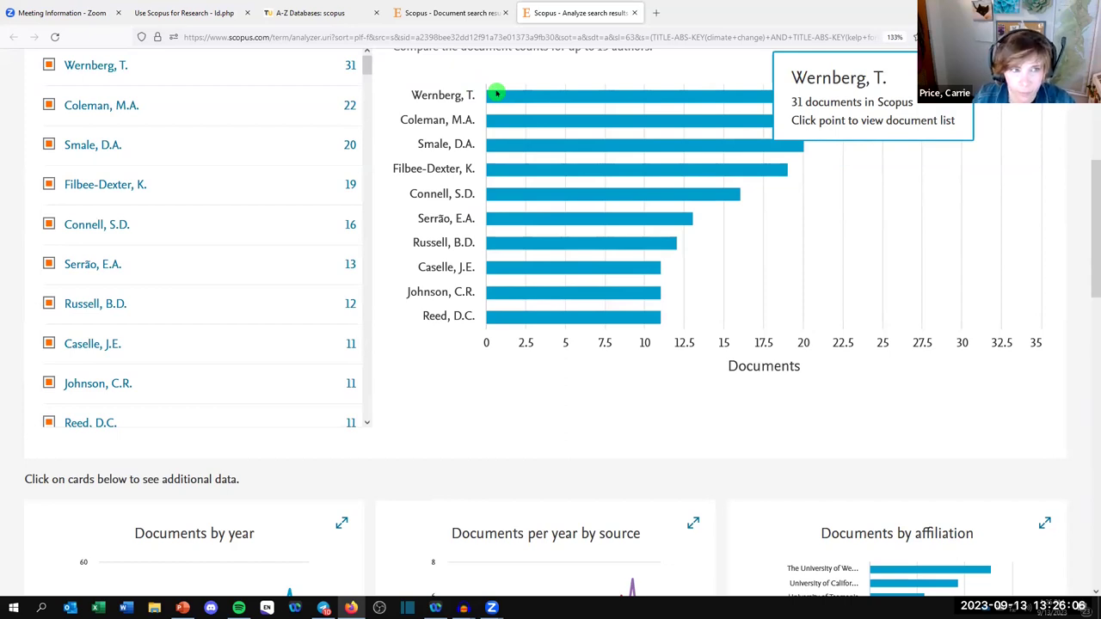
- Return to the slides and advance past Journal Metrics in Scopus to Use Scopus to Find Journals
left_click(173, 13)
scroll(390, 234, "down", 2)
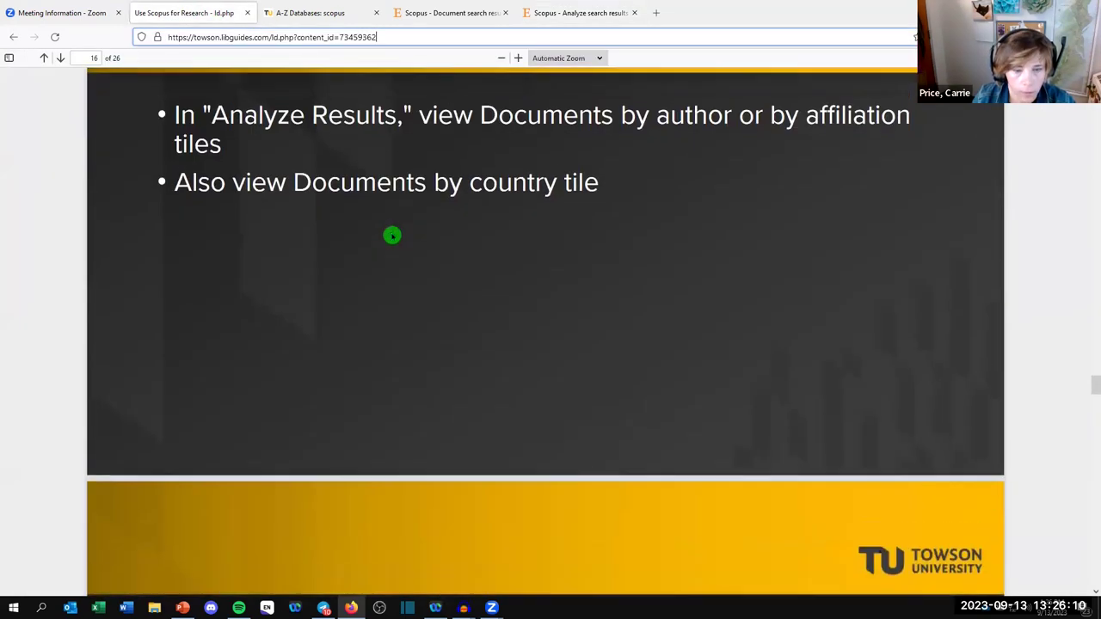
scroll(392, 234, "down", 5)
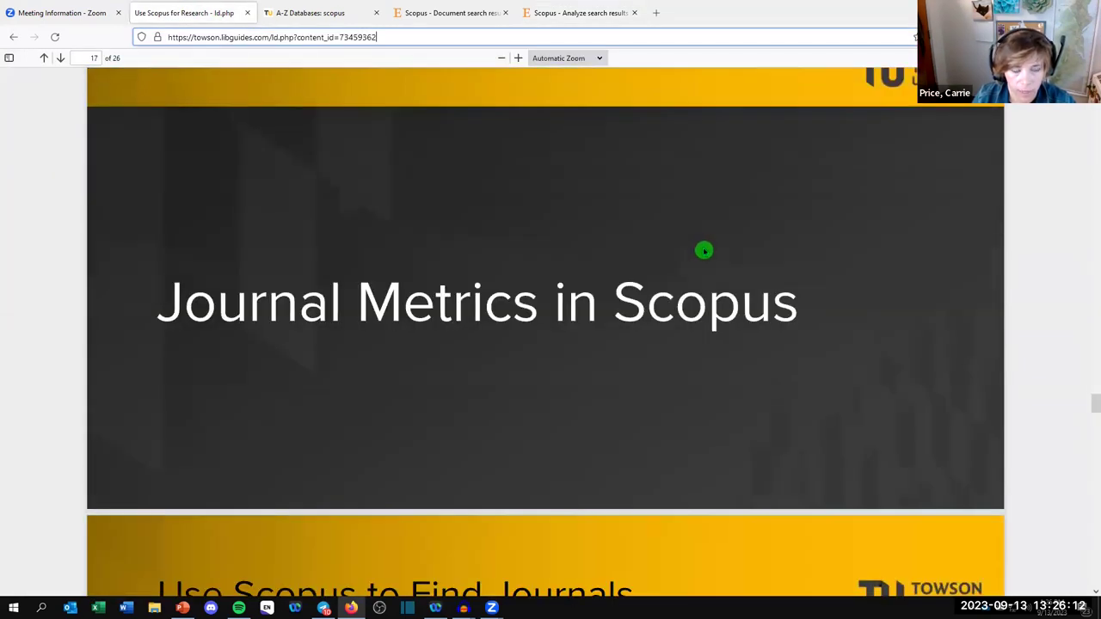
scroll(704, 251, "up", 5)
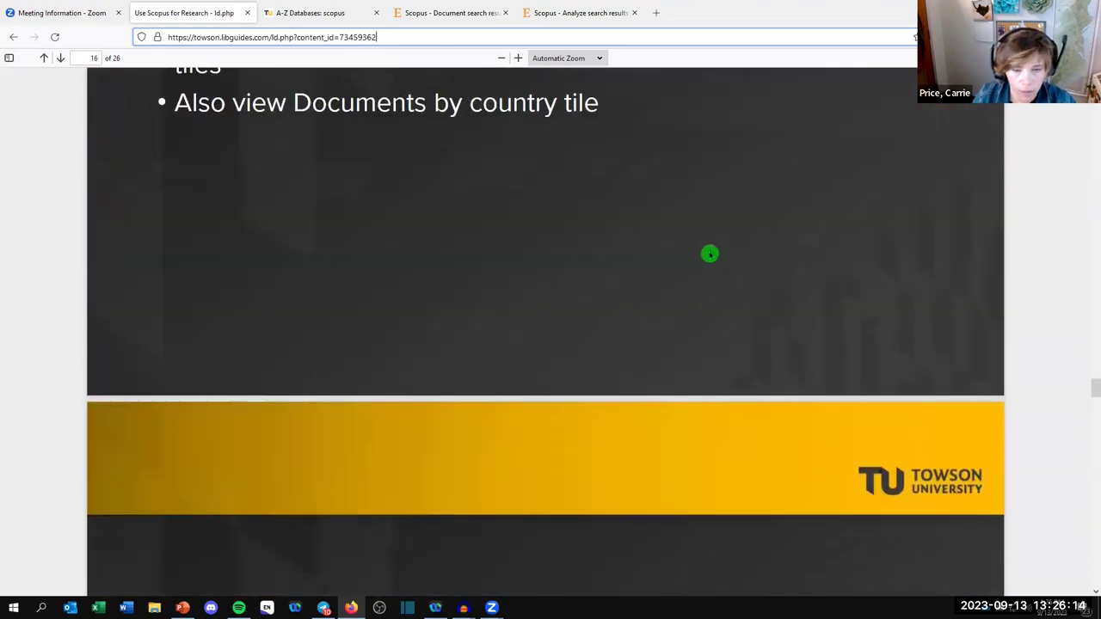
scroll(710, 254, "down", 5)
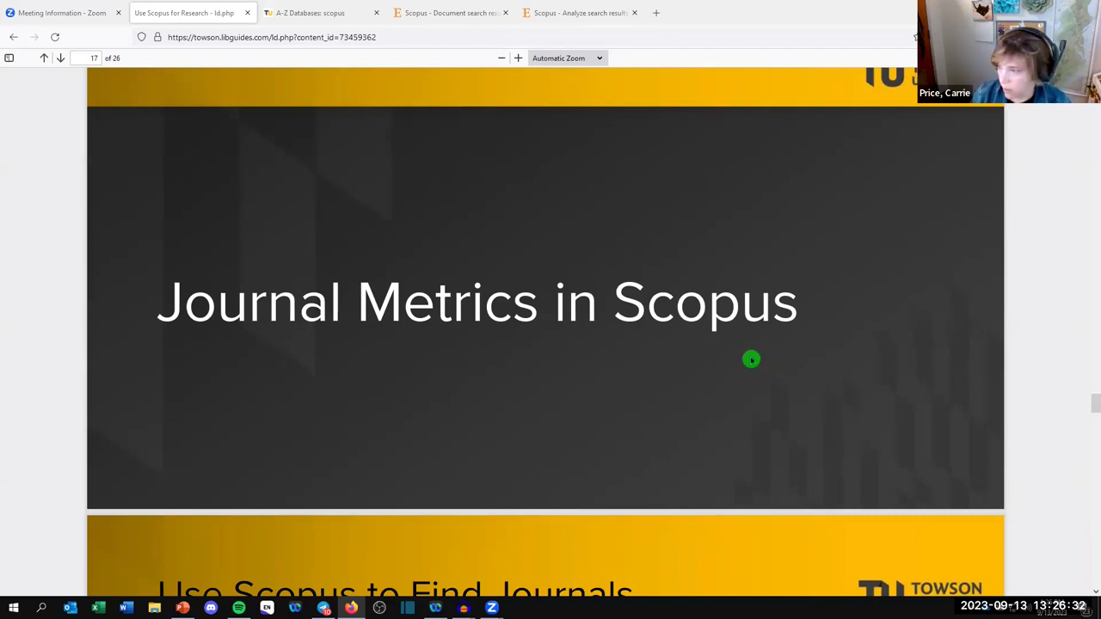
scroll(319, 357, "down", 5)
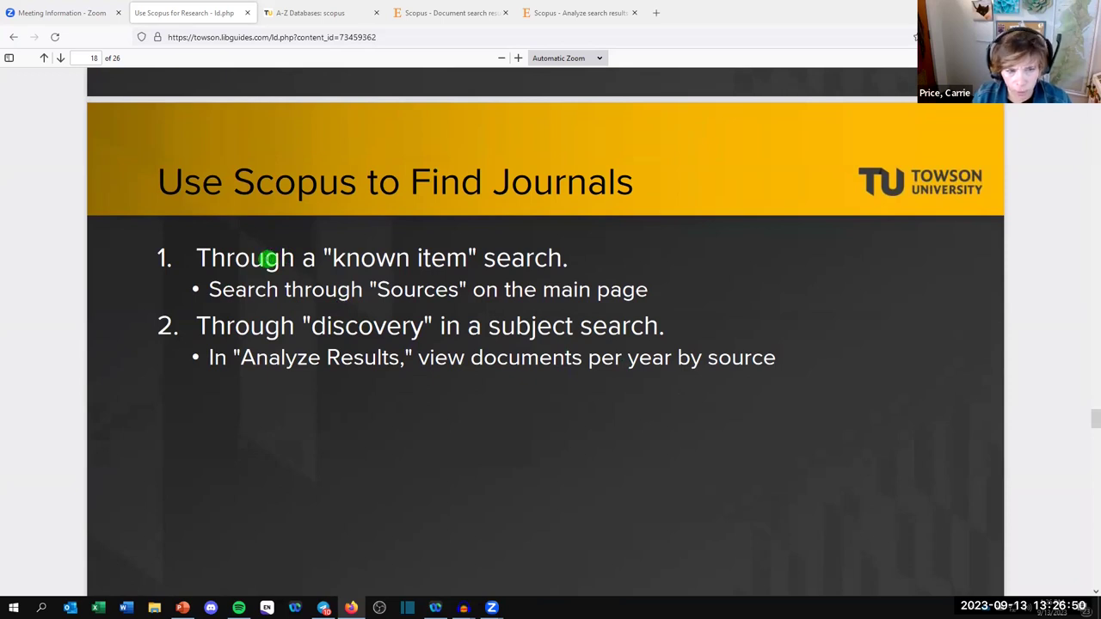
- Switch back to the Scopus document results, open the Sources list, and look over its contents
left_click(452, 13)
scroll(533, 215, "up", 3)
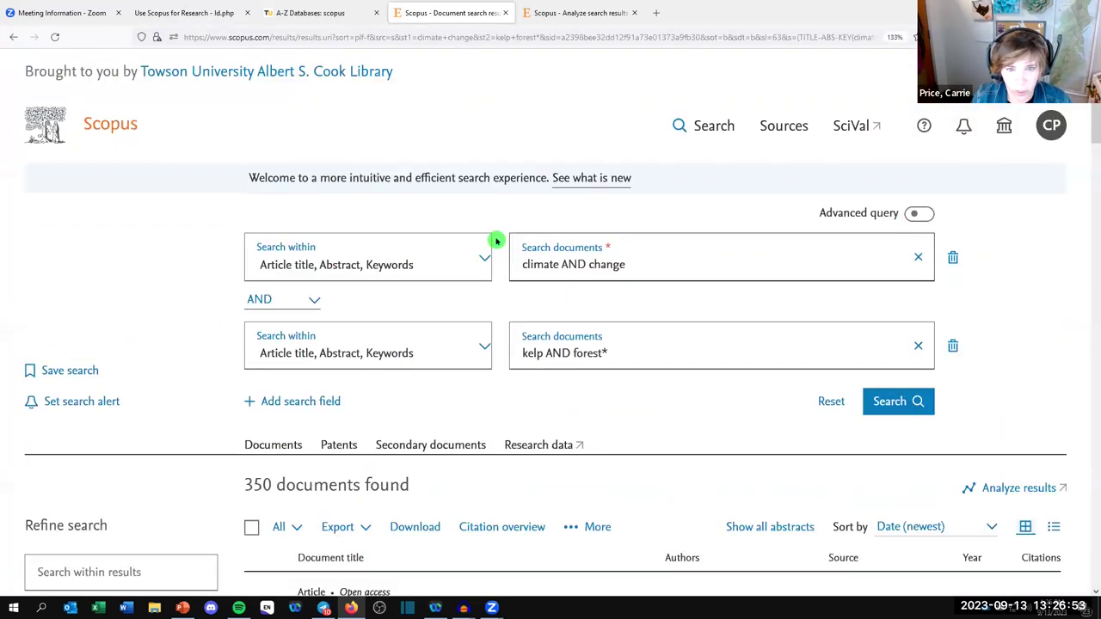
left_click(789, 126)
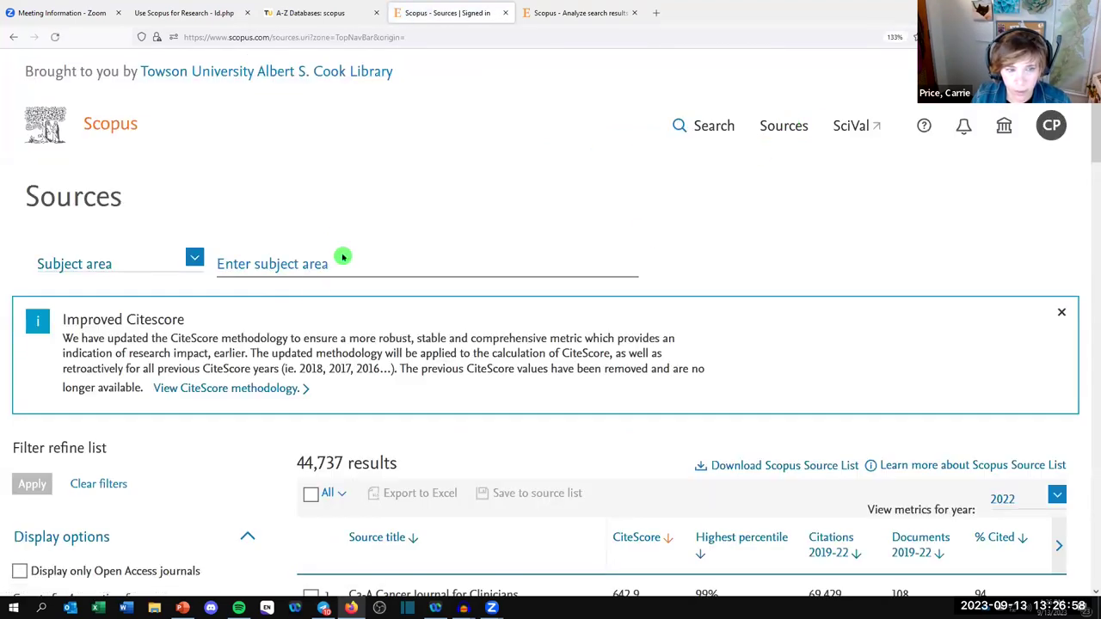
scroll(326, 270, "down", 3)
scroll(247, 320, "up", 3)
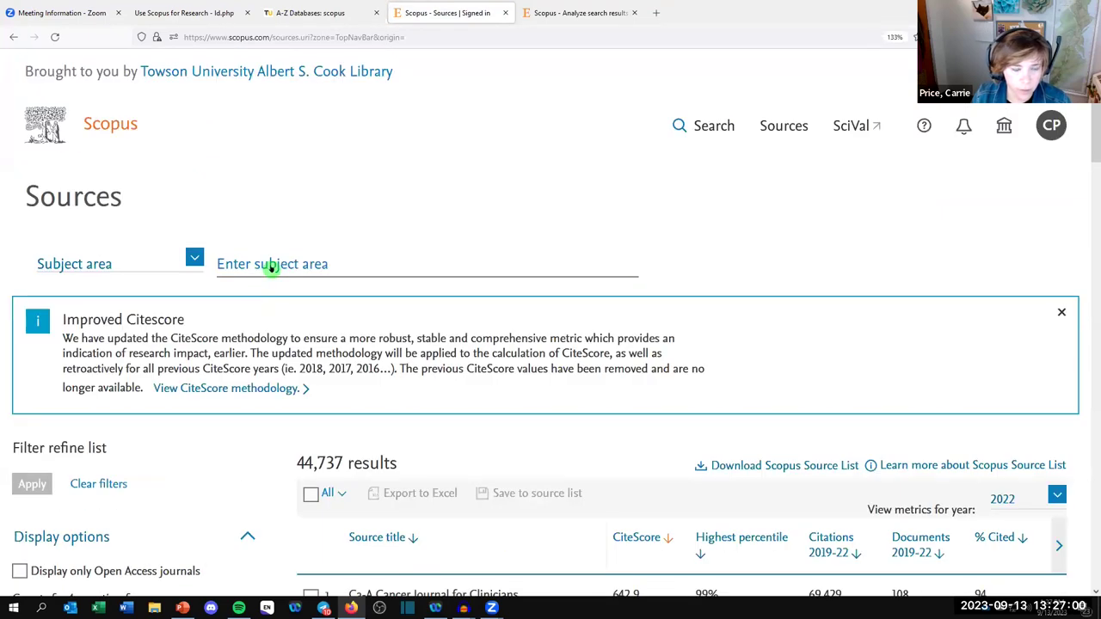
- Find the source titled American Journal of Occupational Therapy and show its metrics in the results
left_click(195, 258)
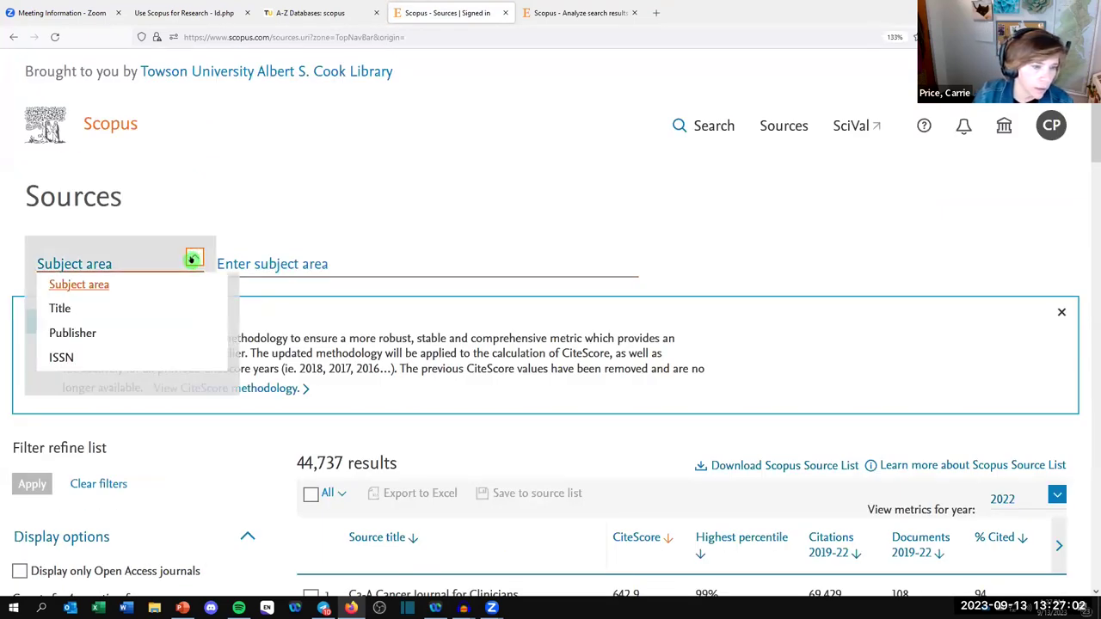
scroll(147, 302, "down", 2)
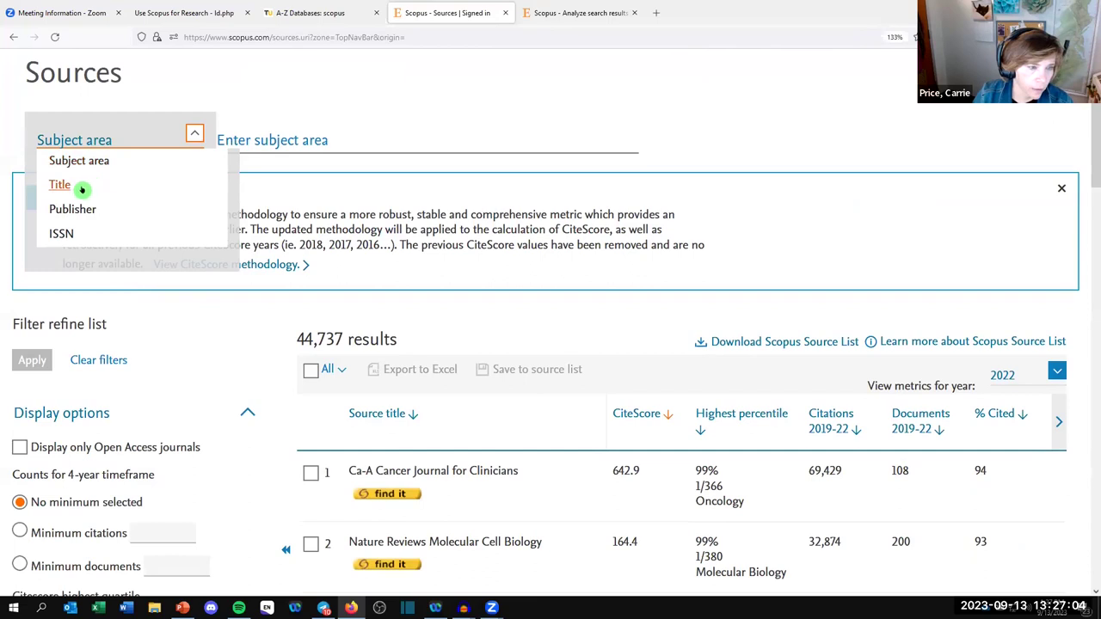
left_click(79, 186)
scroll(255, 172, "up", 2)
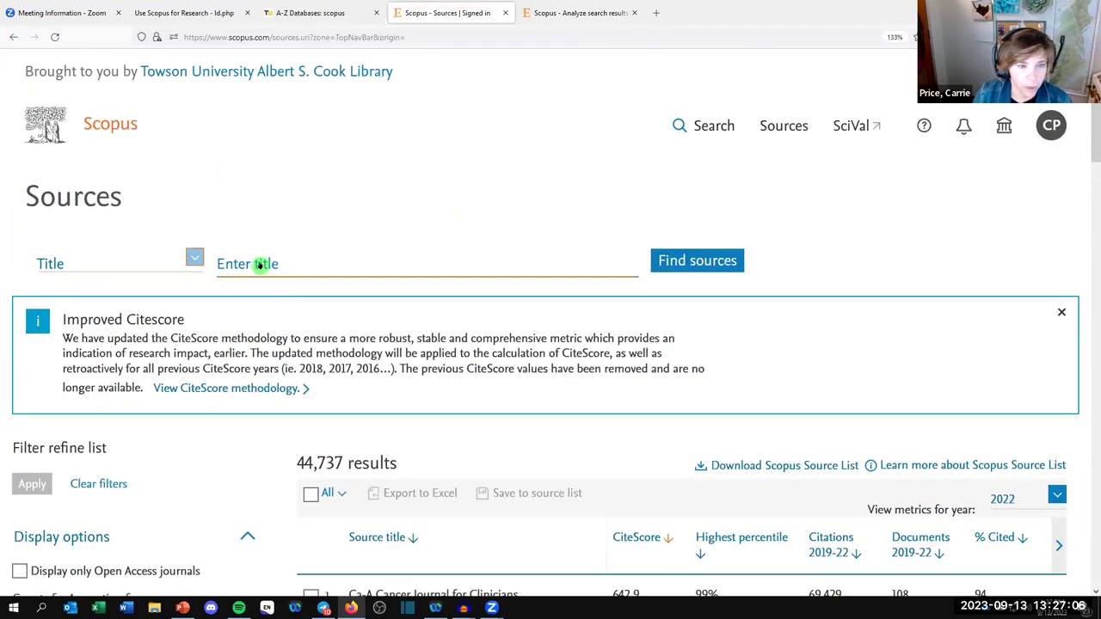
left_click(259, 263)
type("journal of the american ")
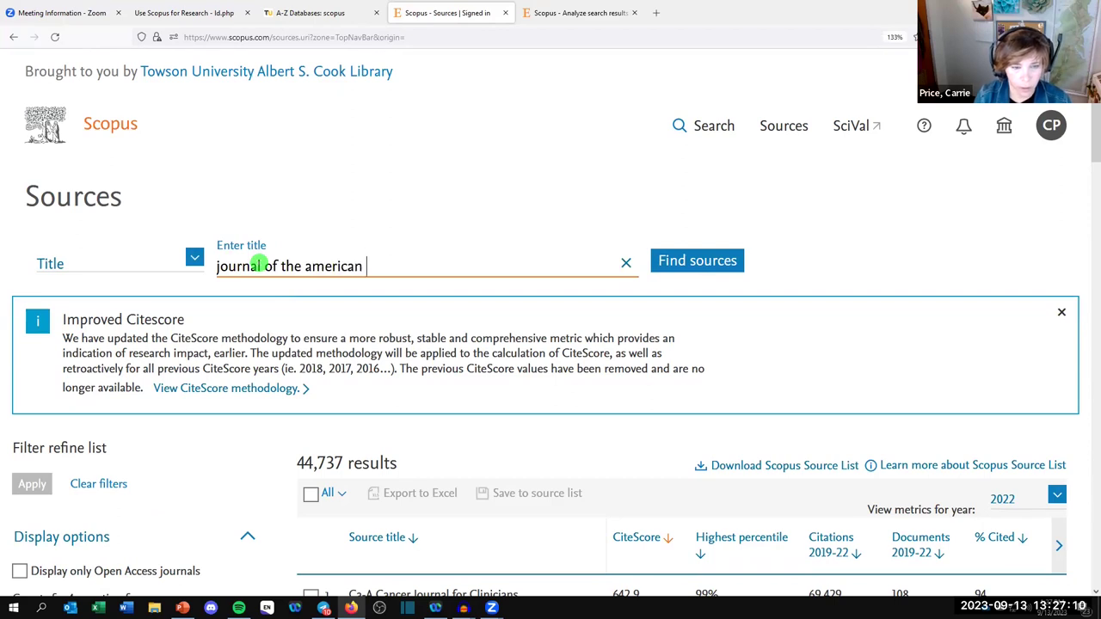
type("occupational")
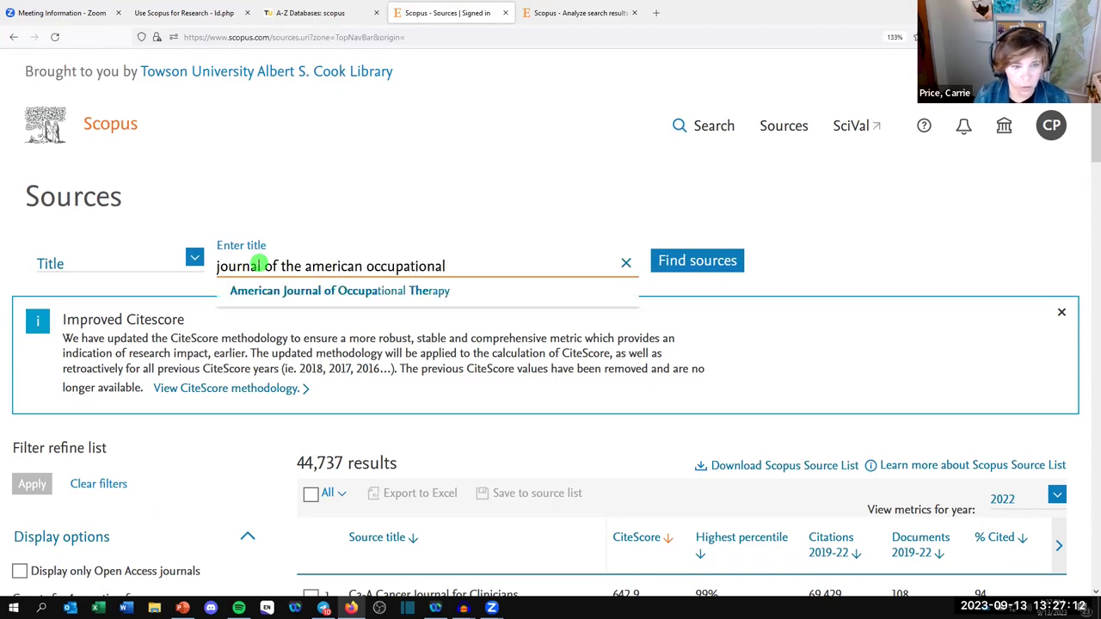
left_click(296, 292)
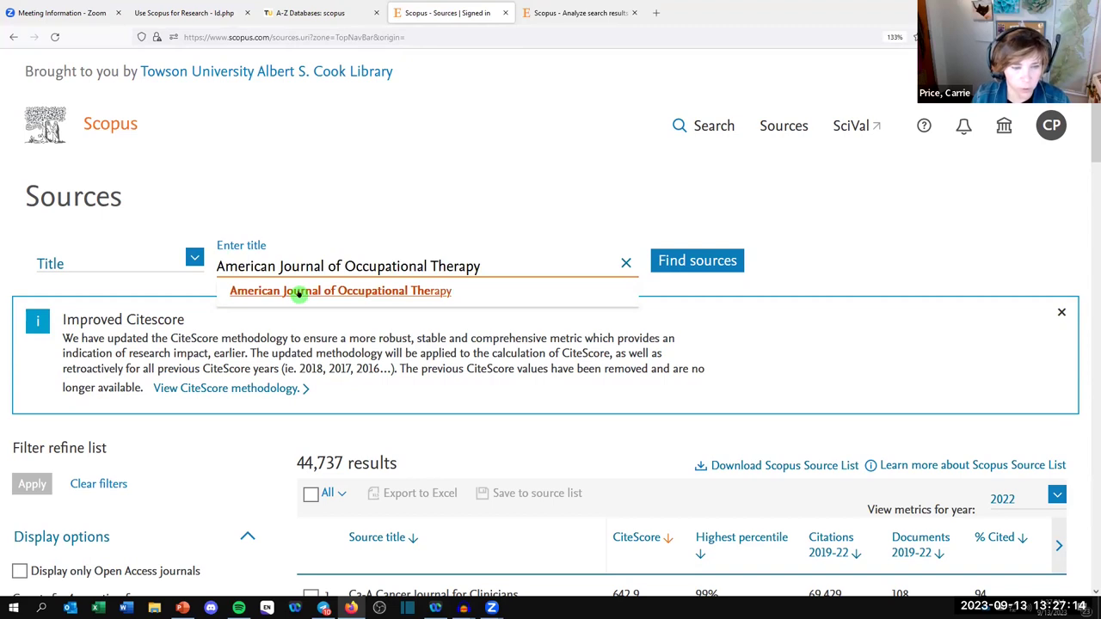
left_click(299, 292)
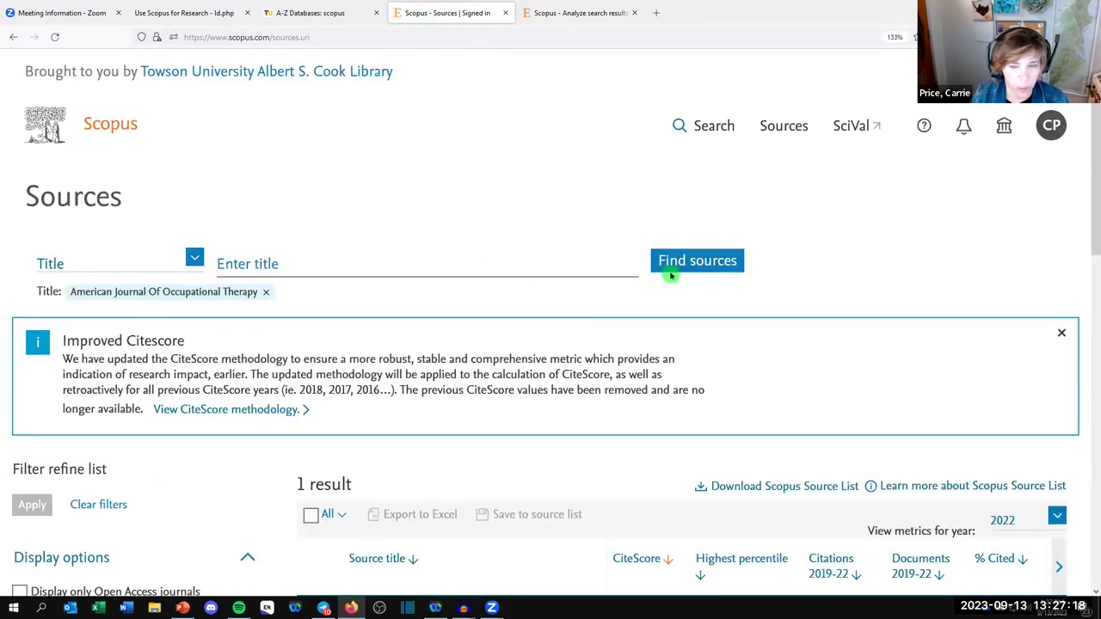
scroll(703, 266, "down", 3)
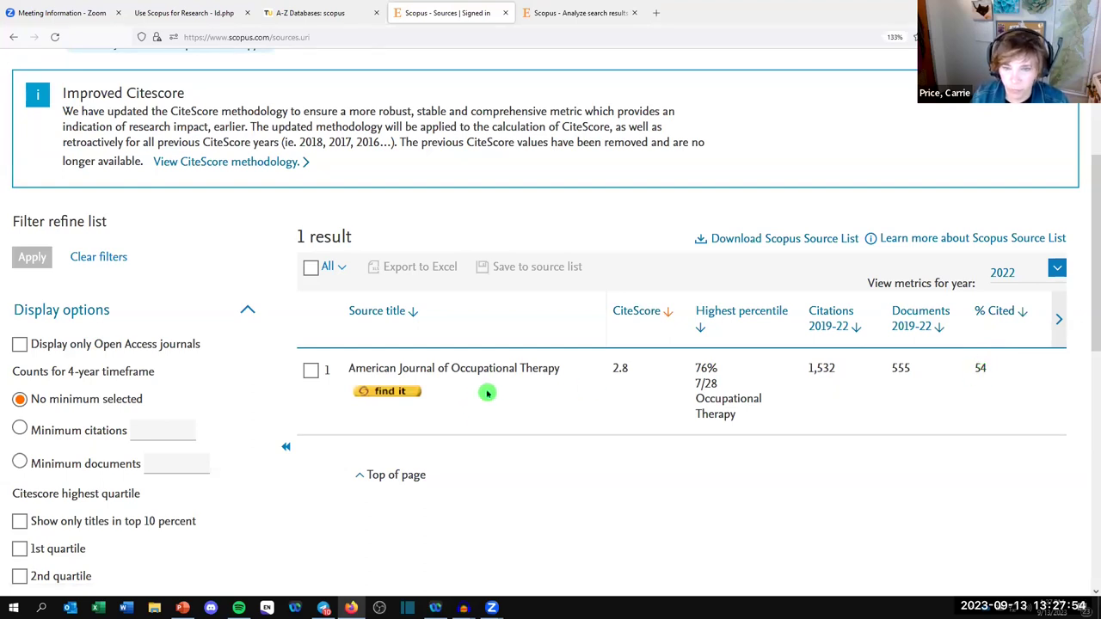
- Switch the source search to subject area, look up biology, and apply the Cell Biology subject
scroll(487, 393, "up", 3)
left_click(158, 267)
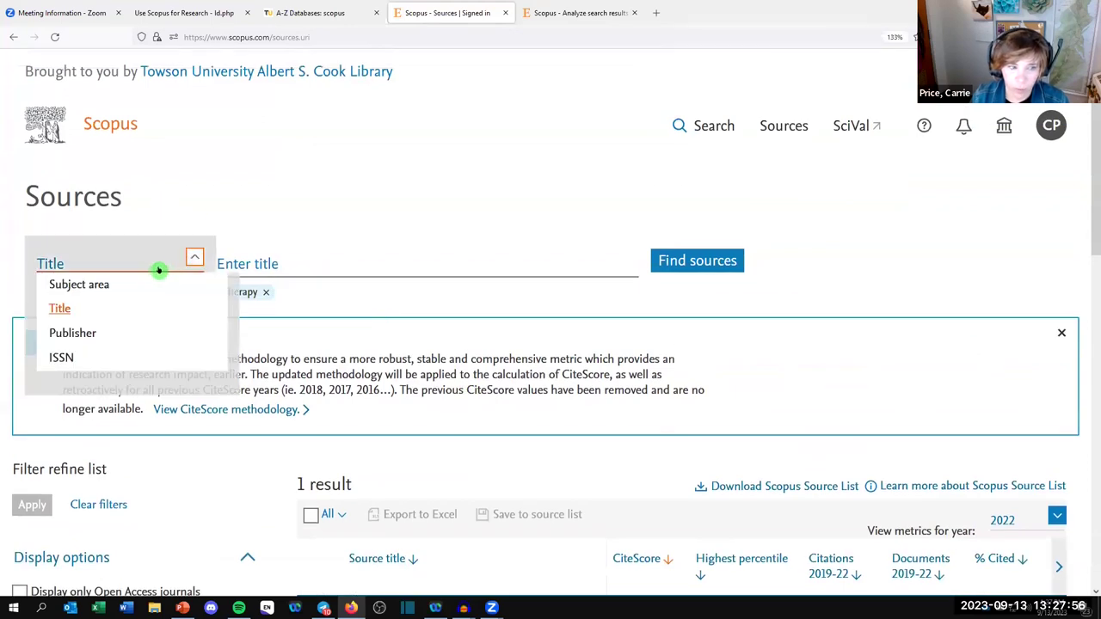
left_click(123, 285)
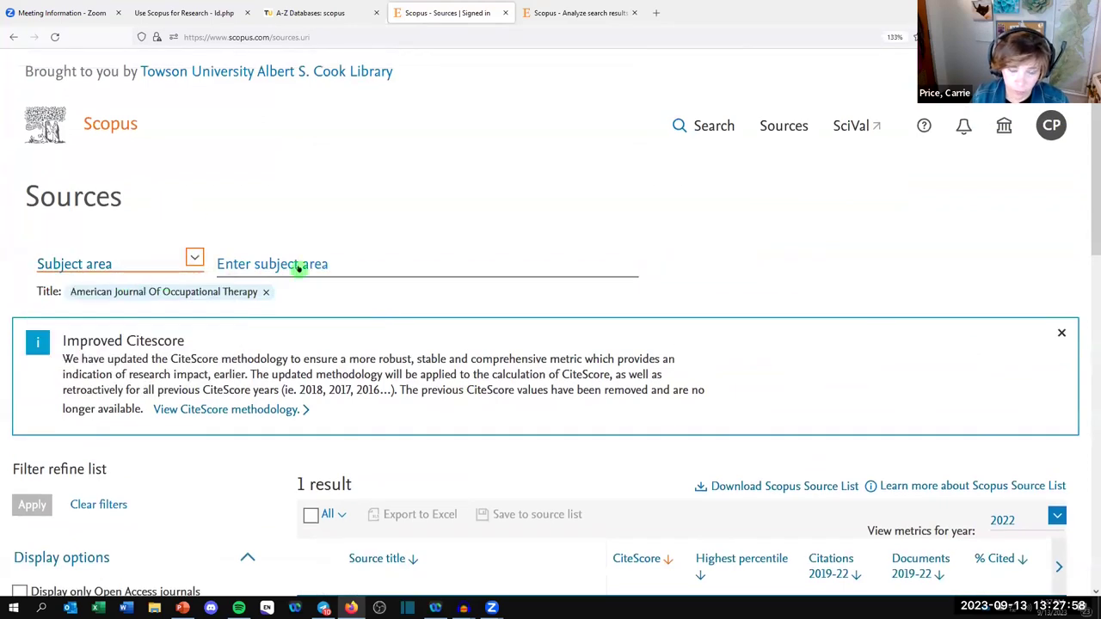
left_click(362, 267)
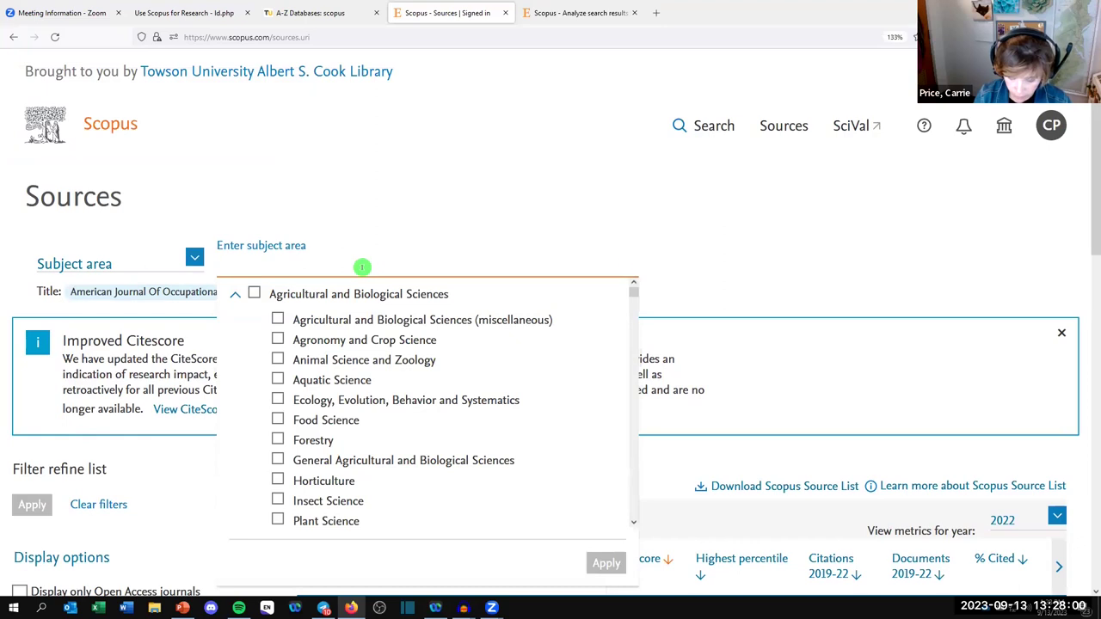
type("biology")
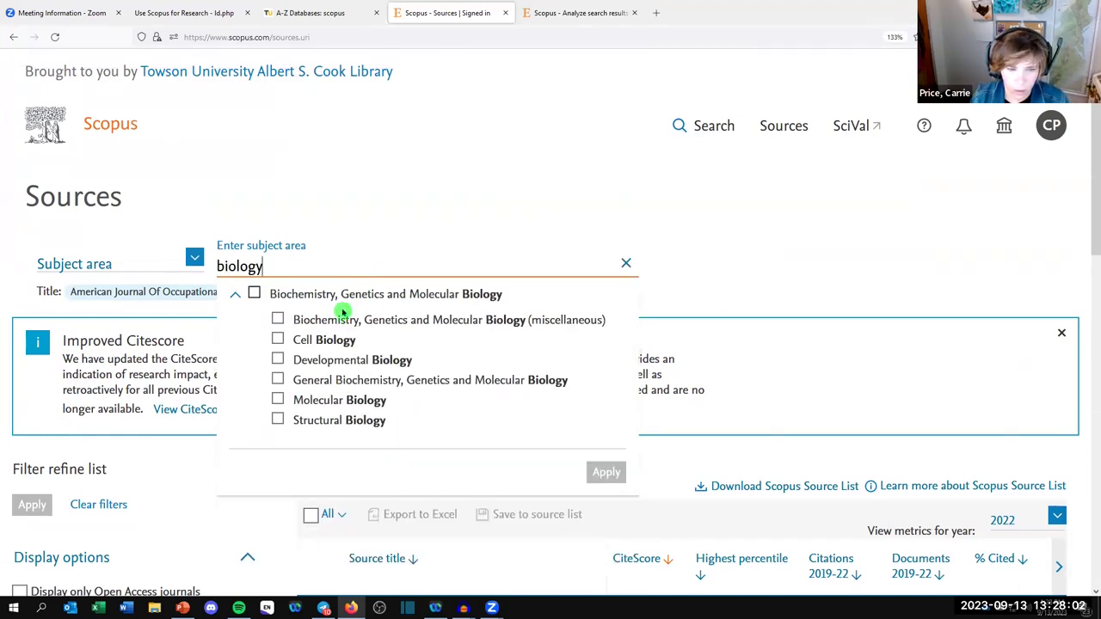
left_click(334, 341)
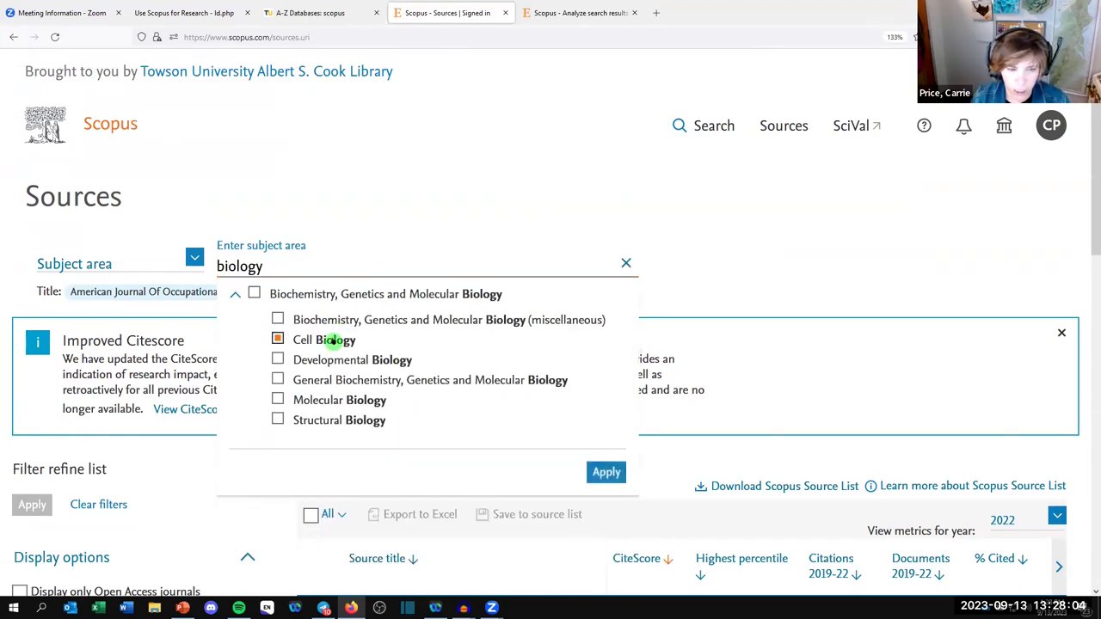
left_click(605, 478)
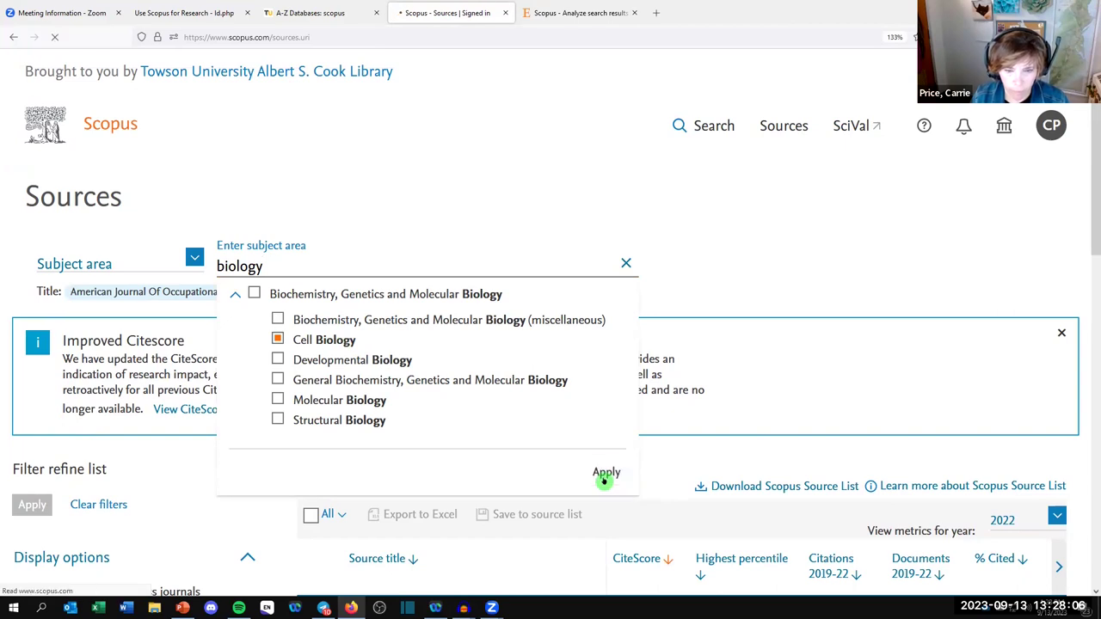
scroll(508, 339, "down", 2)
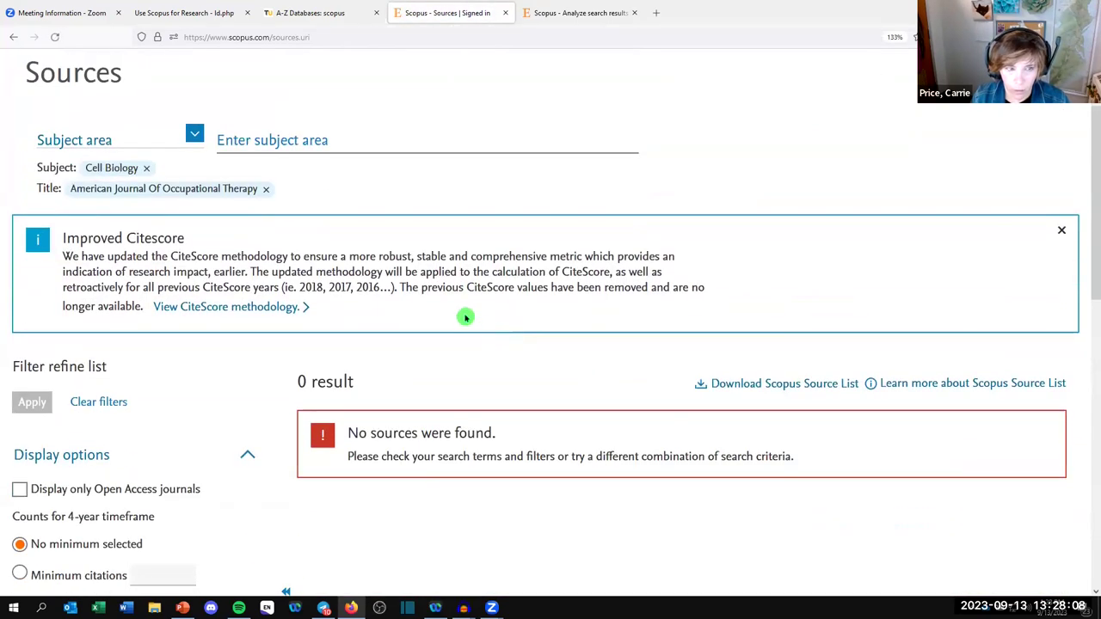
- Remove the American Journal of Occupational Therapy title filter and look over the Cell Biology sources and their refine options
left_click(264, 191)
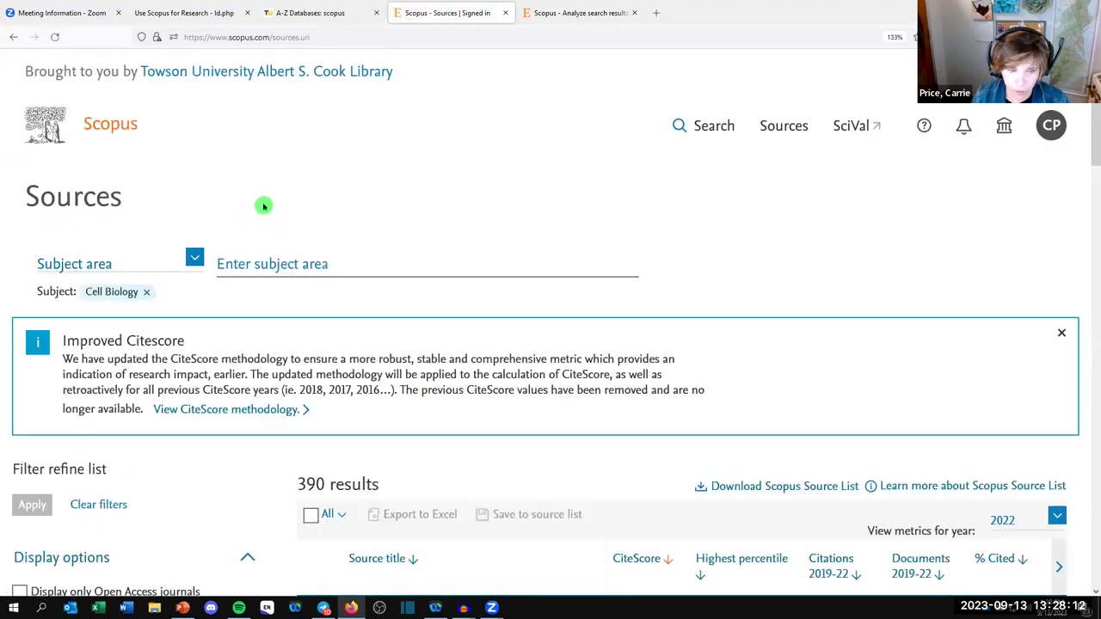
scroll(342, 305, "down", 3)
scroll(302, 276, "down", 3)
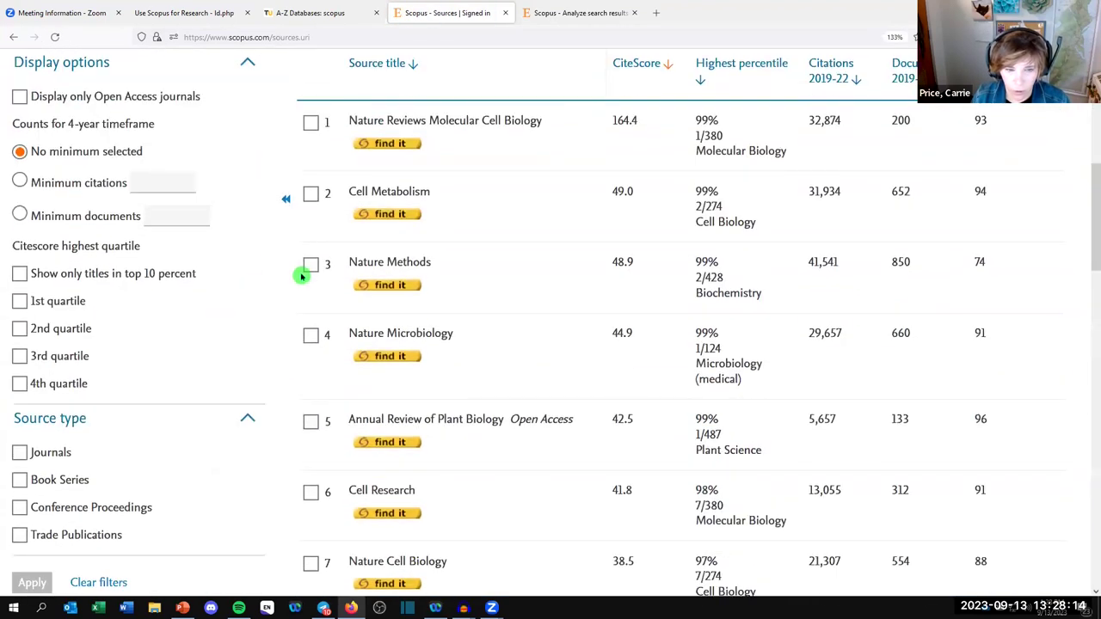
scroll(241, 258, "down", 1)
scroll(242, 261, "up", 1)
scroll(242, 261, "up", 2)
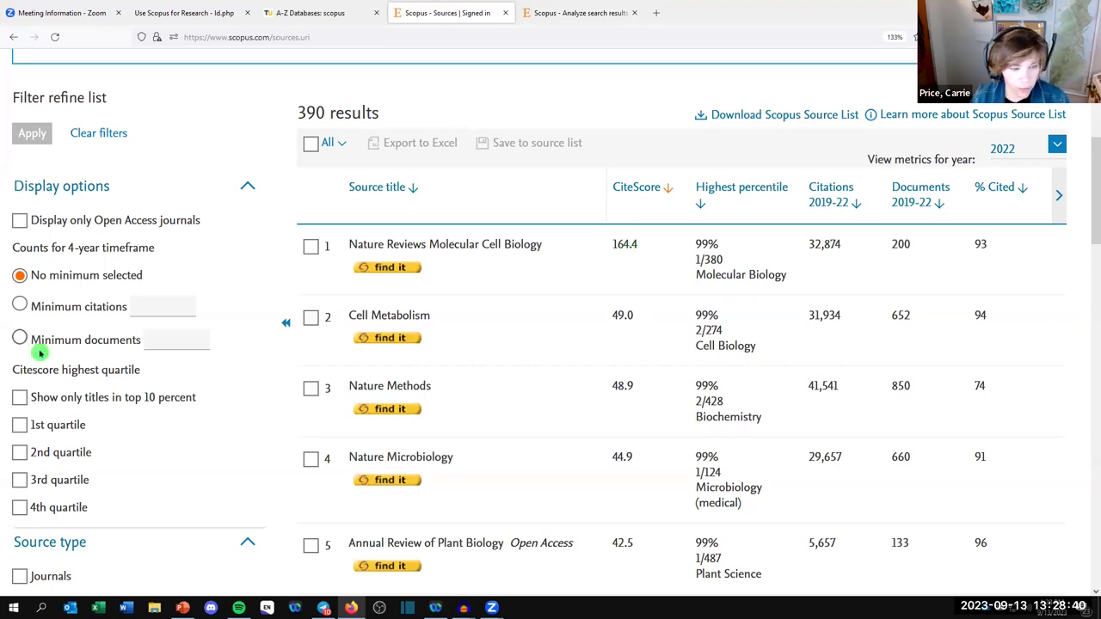
scroll(38, 357, "down", 3)
scroll(38, 363, "down", 3)
scroll(39, 355, "up", 9)
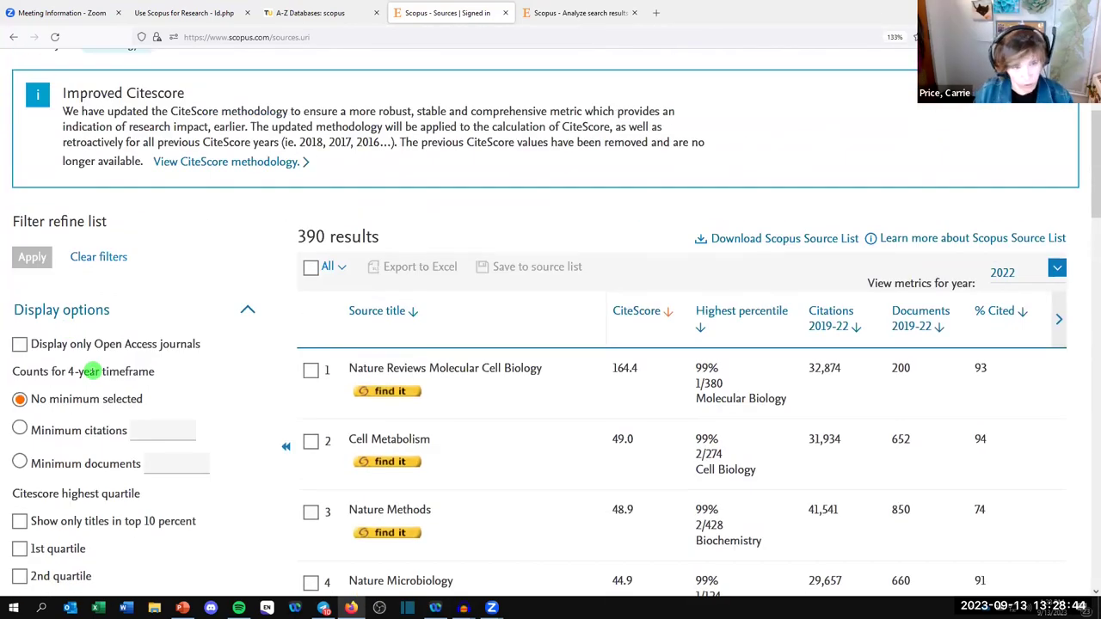
- Consult the Use Scopus to Find Journals slide and return to the Scopus Sources page
left_click(197, 12)
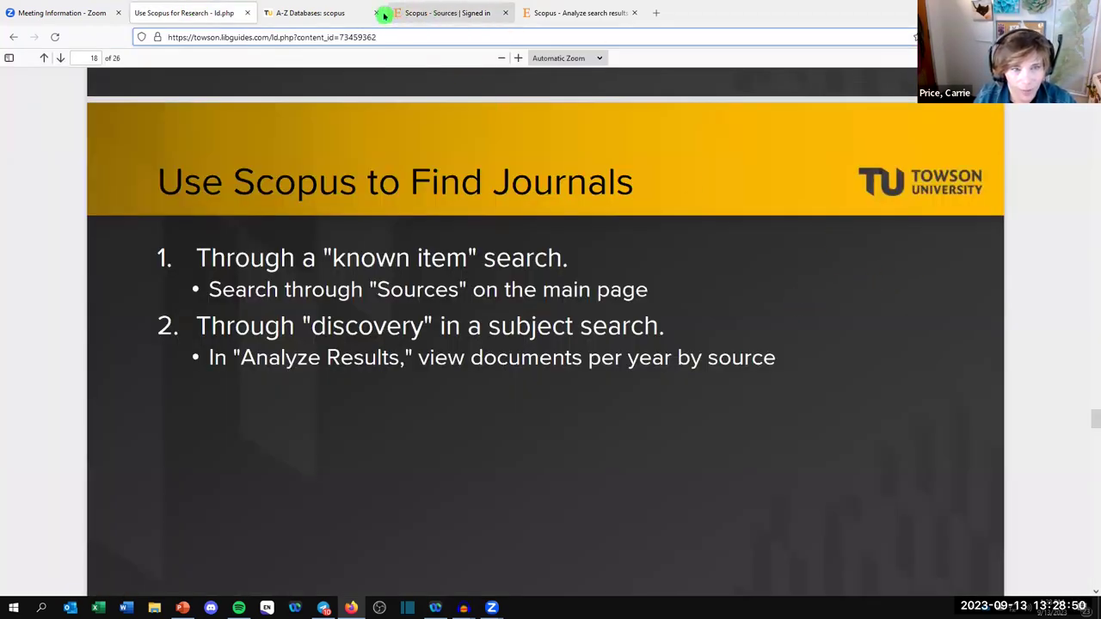
left_click(435, 14)
scroll(533, 271, "up", 3)
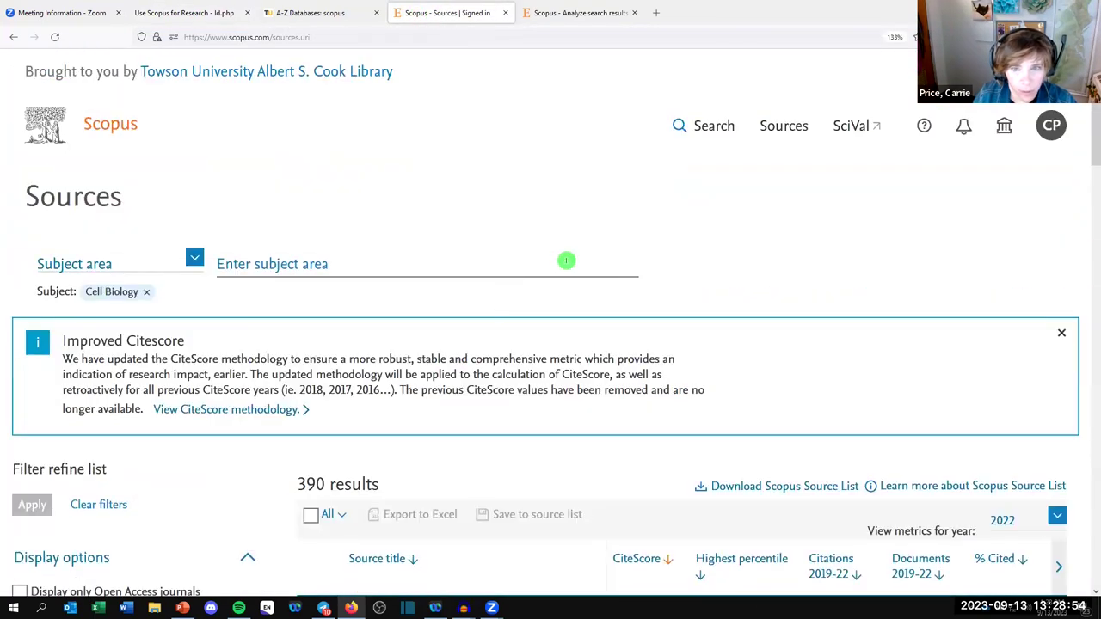
- Reopen the climate change and kelp forest* document search from the search history and open its first article
left_click(727, 126)
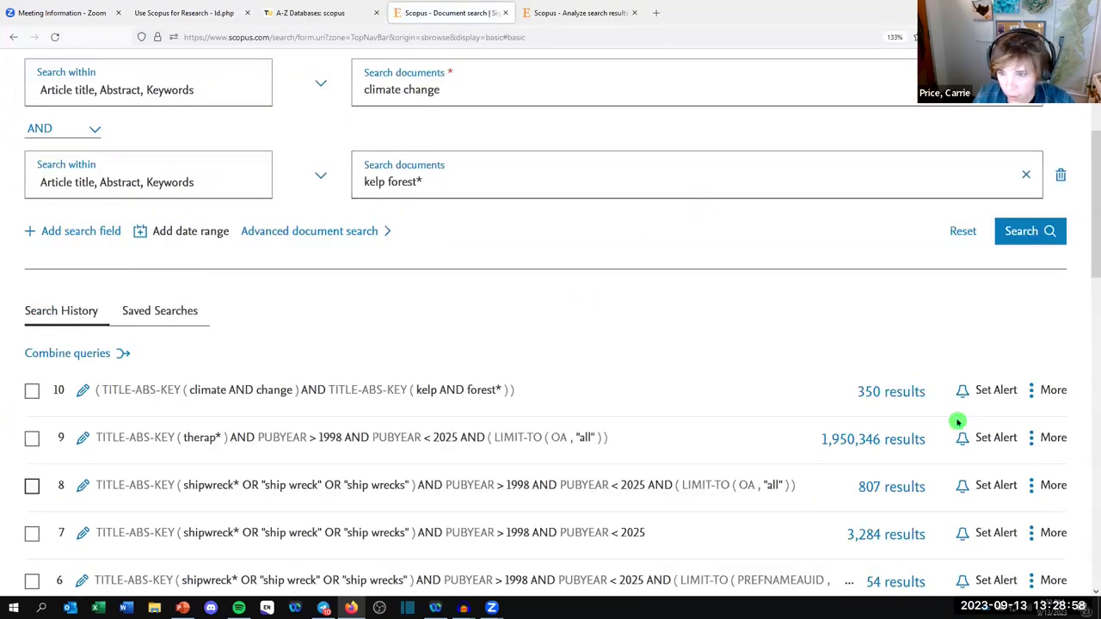
left_click(896, 399)
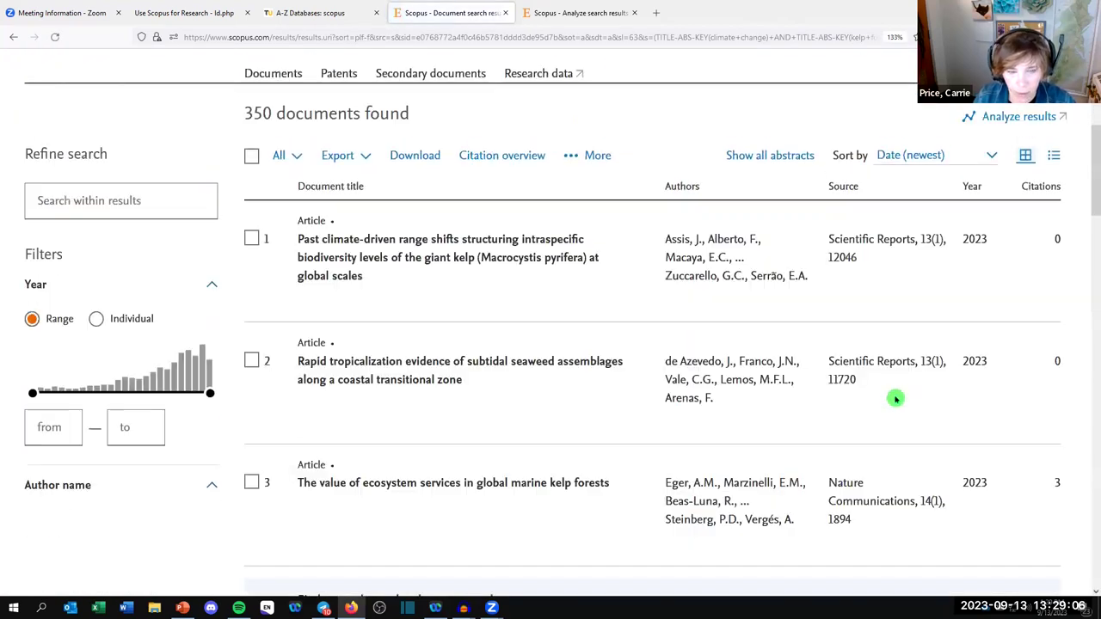
left_click(442, 247)
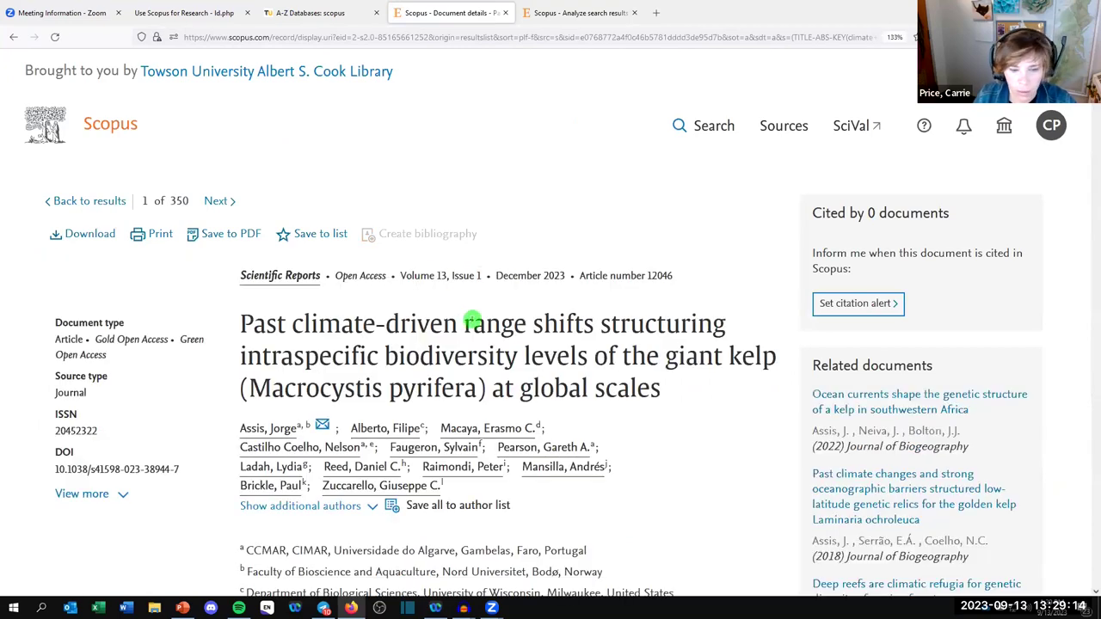
- Preview the source details of Scientific Reports, read the CiteScore, SJR and SNIP definitions, and close the preview
scroll(478, 315, "down", 2)
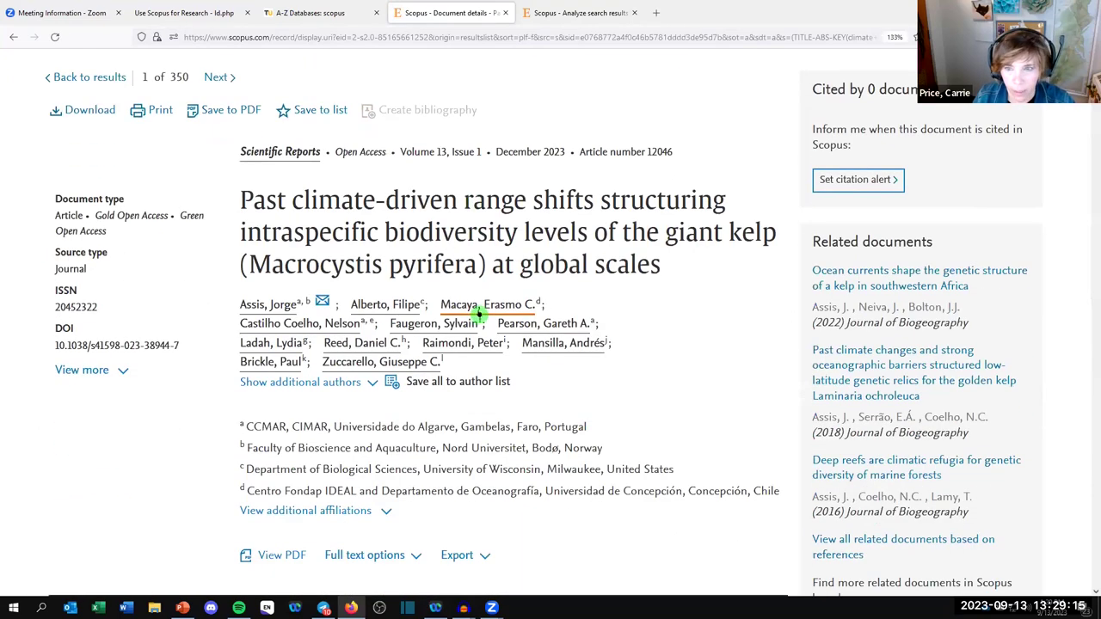
left_click(277, 155)
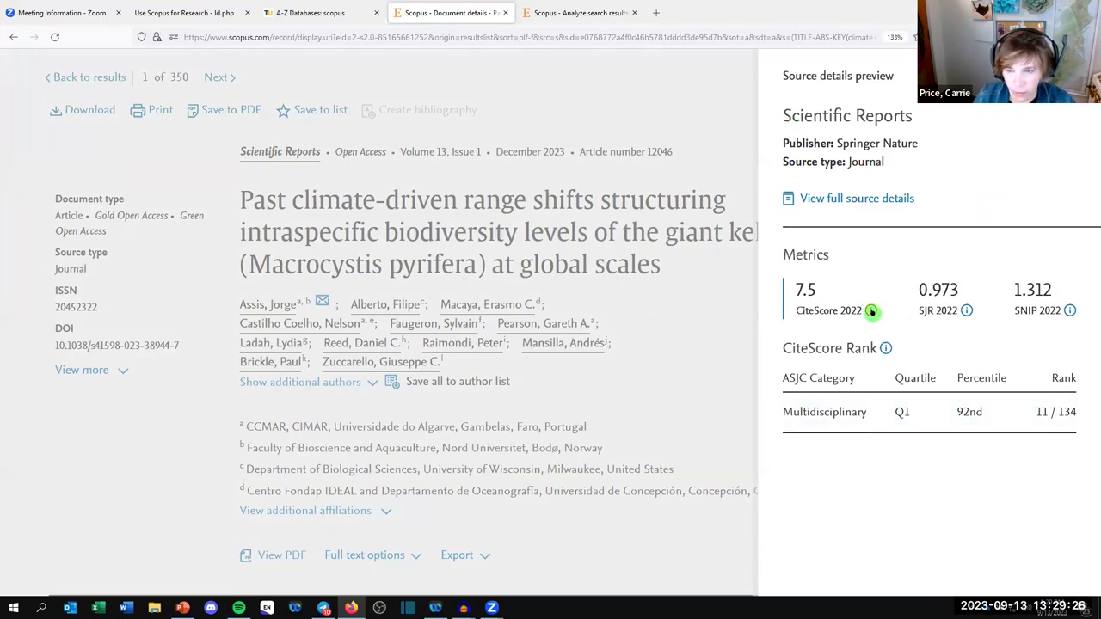
left_click(871, 311)
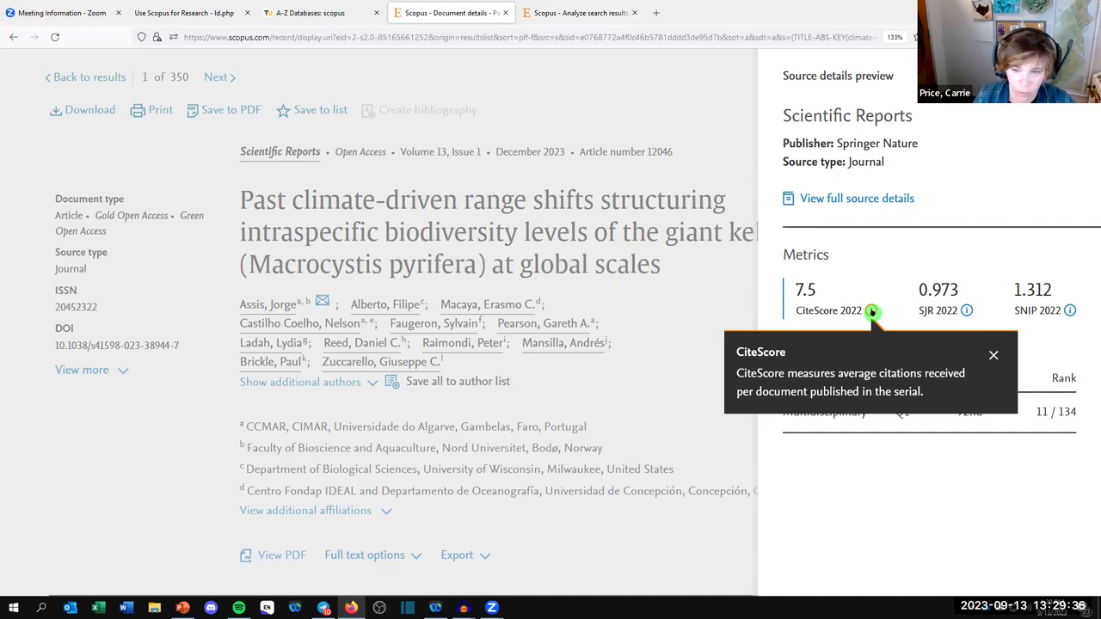
left_click(967, 313)
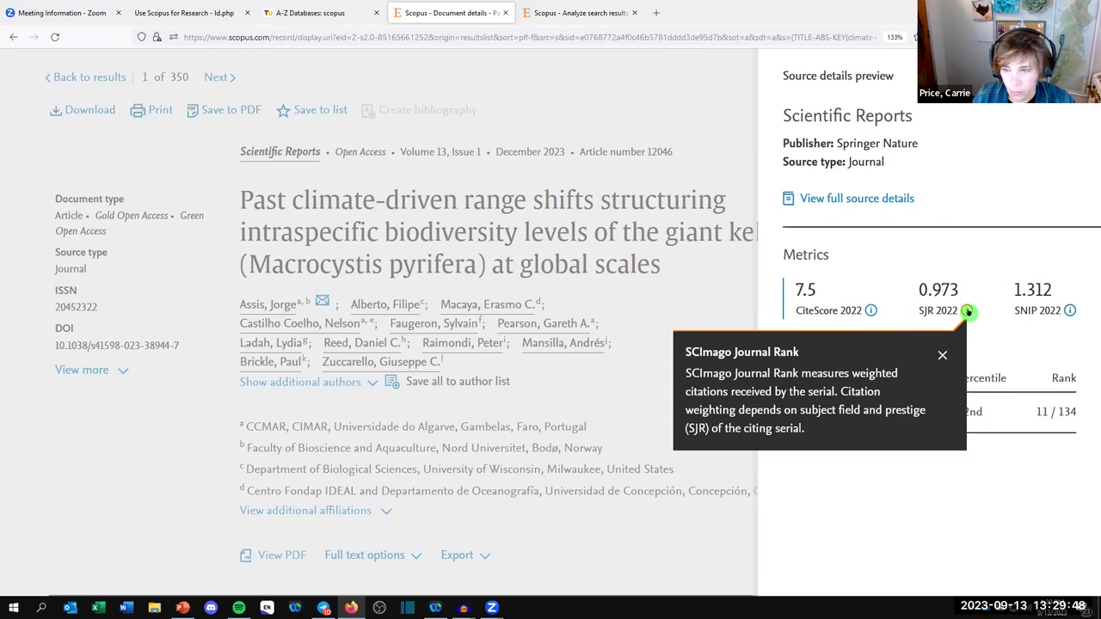
left_click(1071, 312)
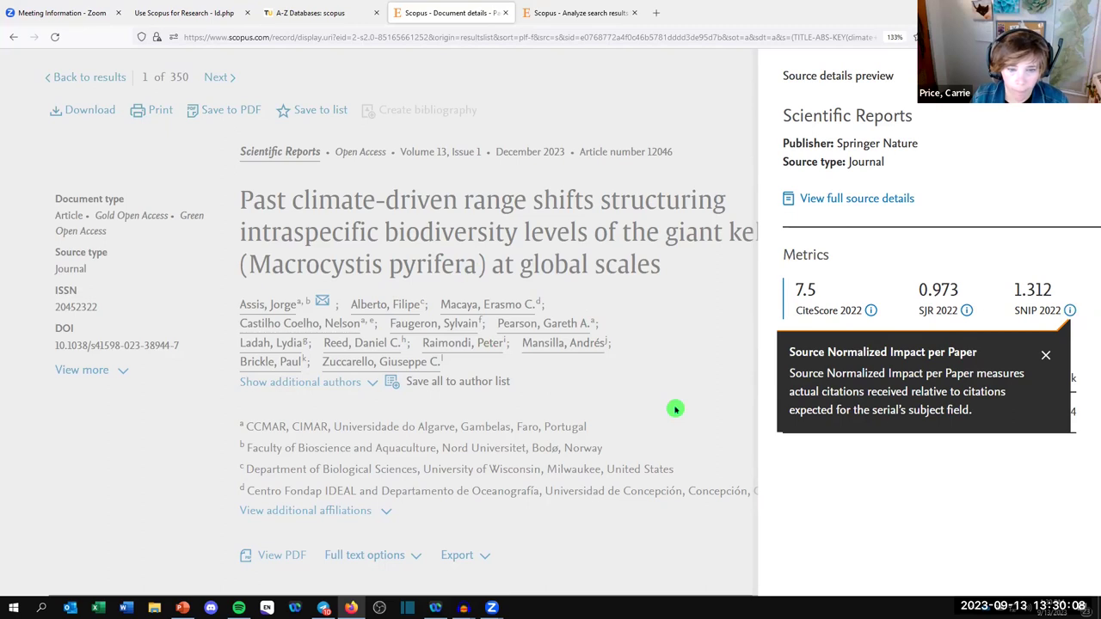
left_click(513, 341)
scroll(762, 230, "up", 2)
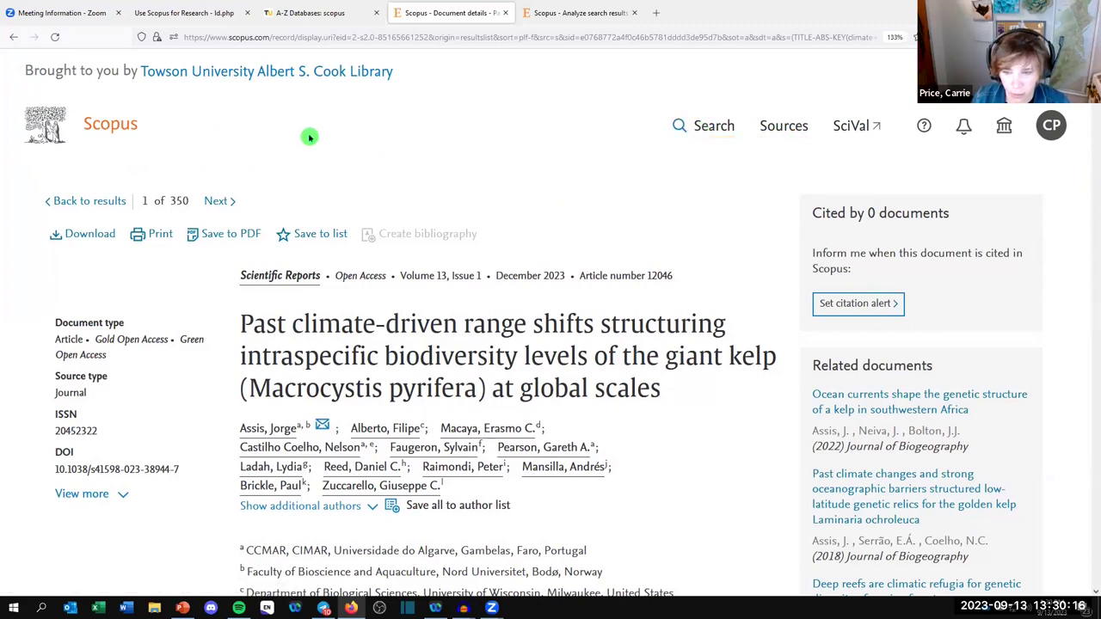
- Return to the slides and advance through CiteScore, SJR and SNIP in Scopus to Compare Journals in Scopus
left_click(198, 19)
scroll(412, 285, "down", 3)
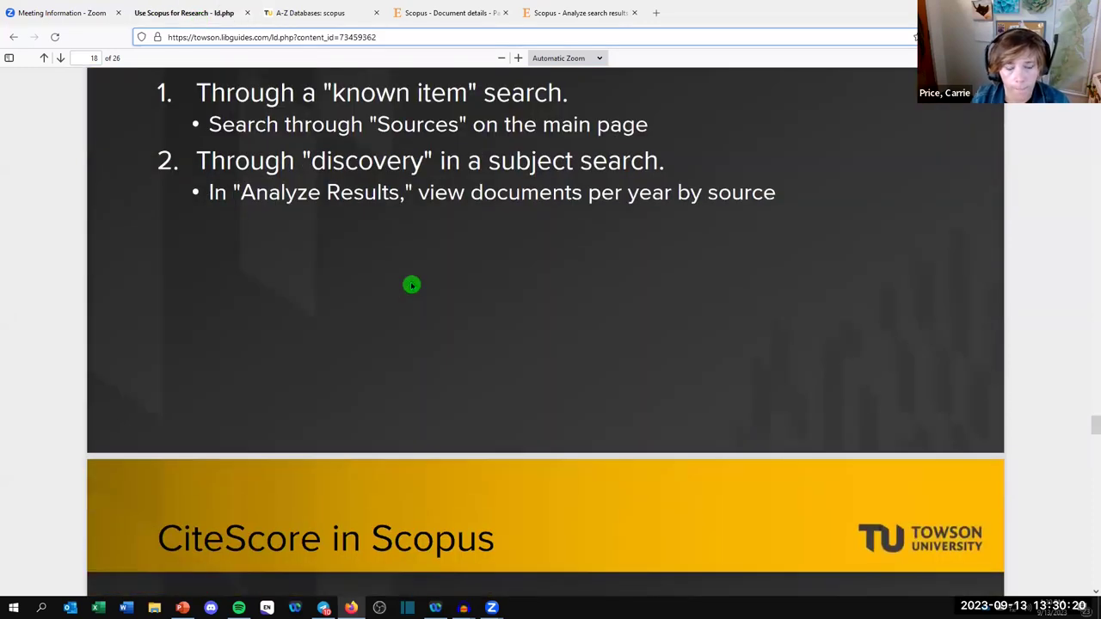
scroll(412, 285, "down", 5)
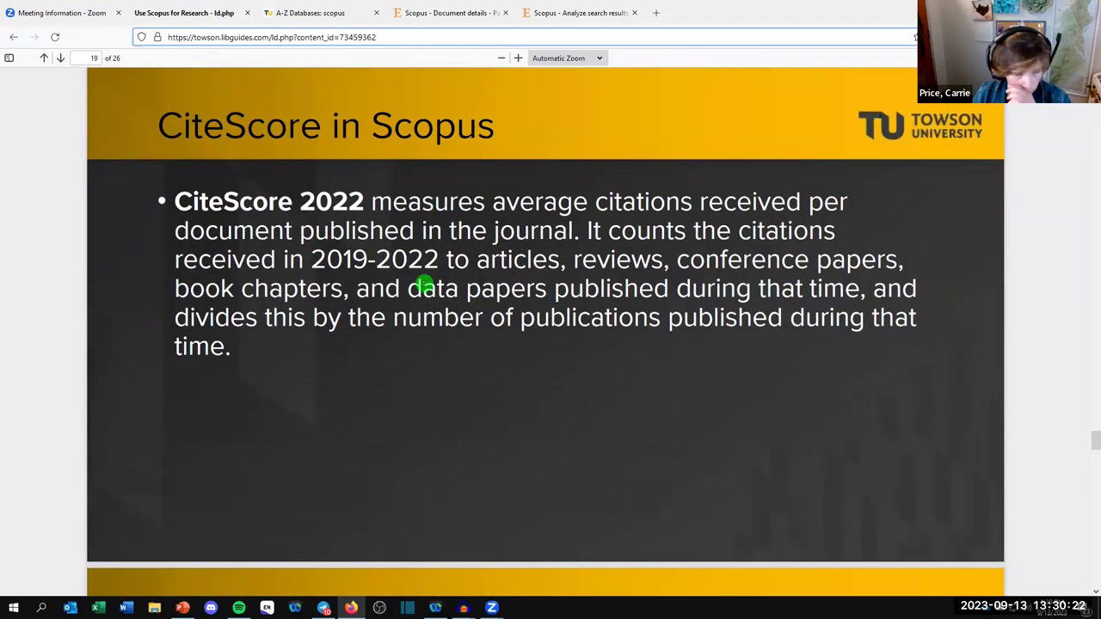
scroll(427, 286, "down", 5)
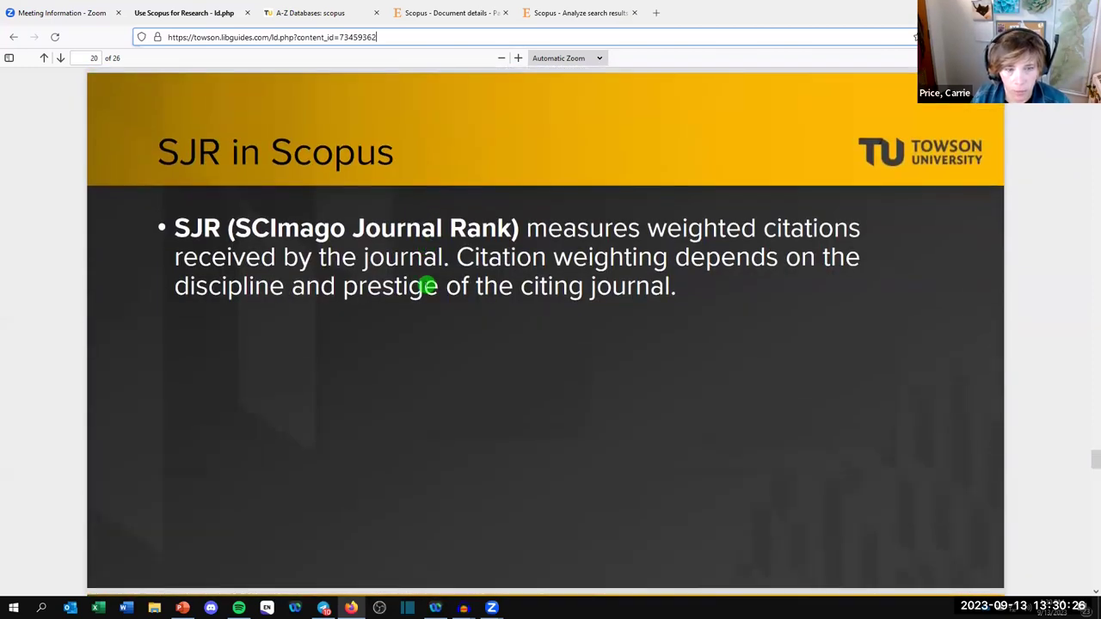
scroll(428, 286, "down", 5)
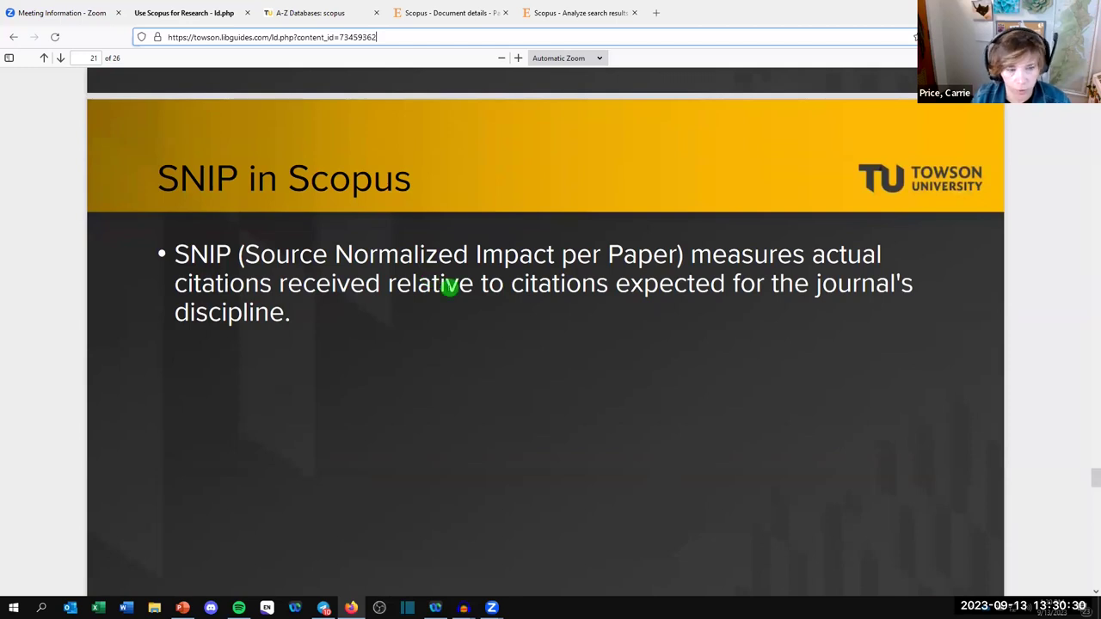
scroll(450, 287, "down", 5)
scroll(448, 317, "down", 2)
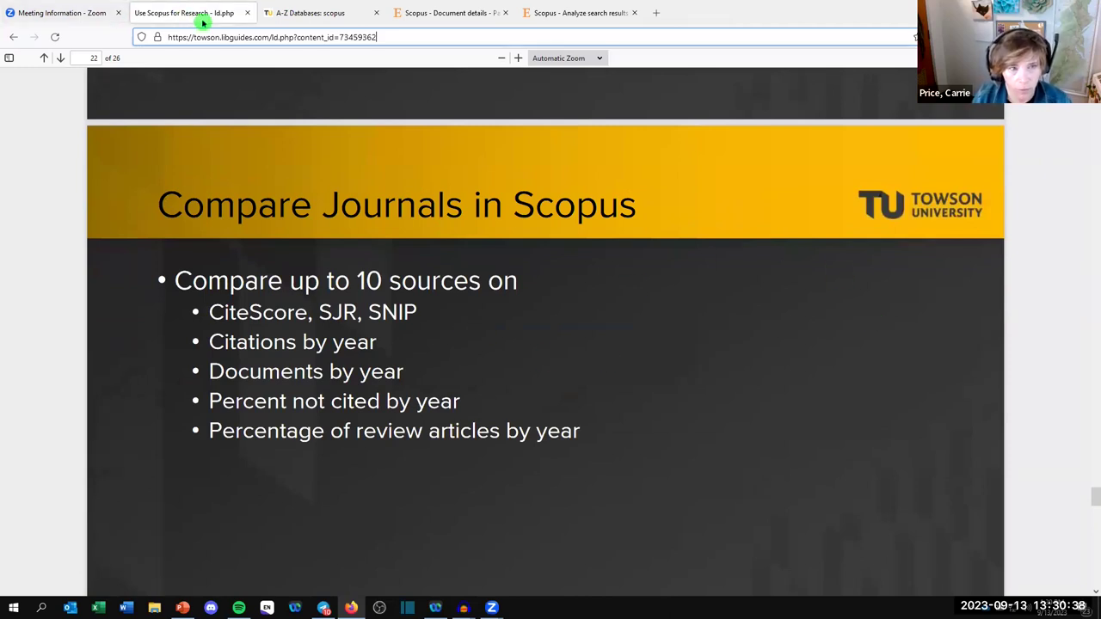
- Switch back to the Scopus article page and open the Sources list
left_click(305, 14)
left_click(452, 13)
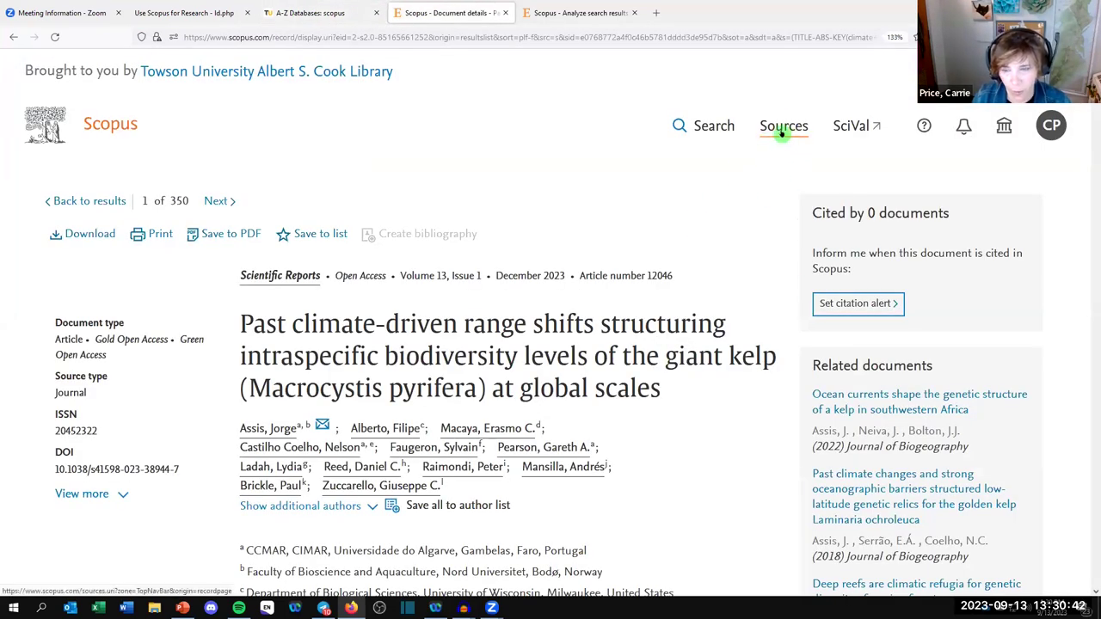
left_click(784, 127)
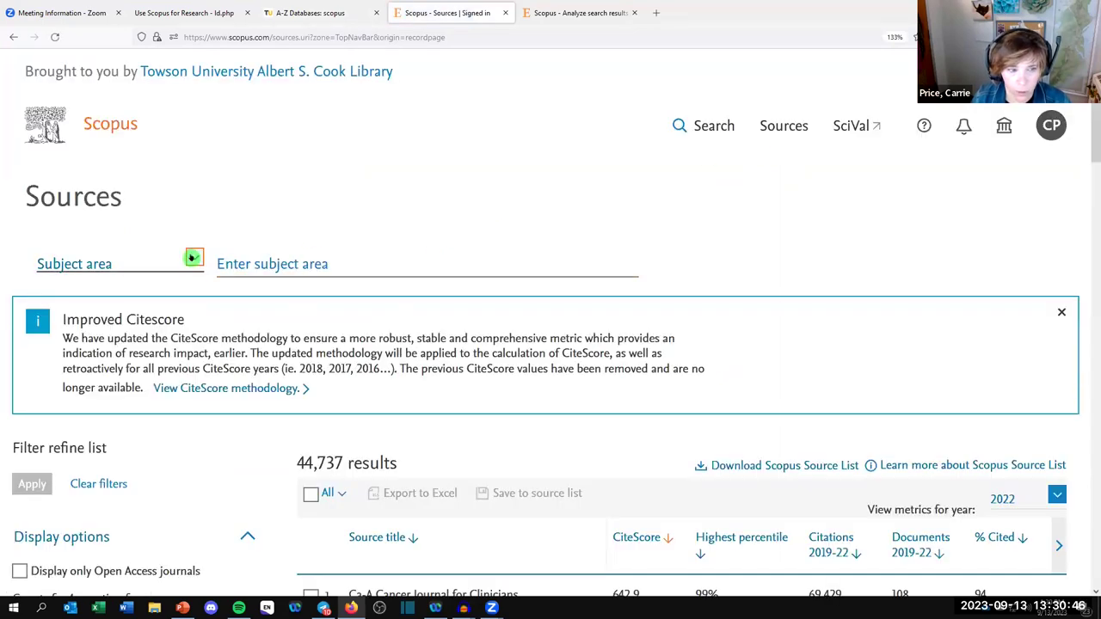
- Filter the sources by the History subject area under Arts and Humanities
left_click(193, 257)
left_click(128, 283)
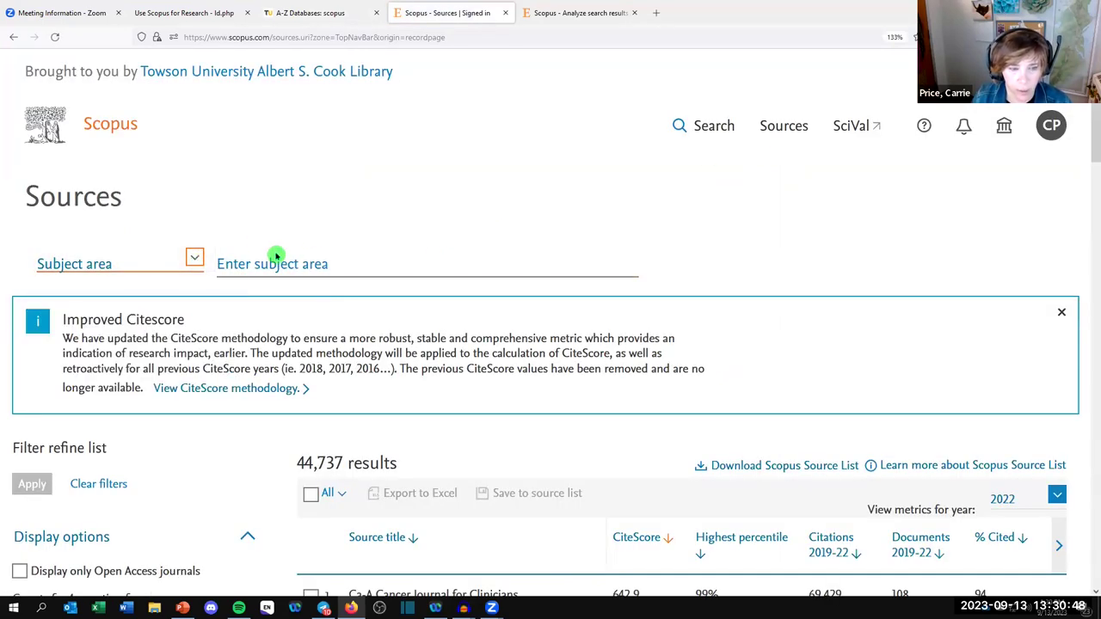
left_click(294, 263)
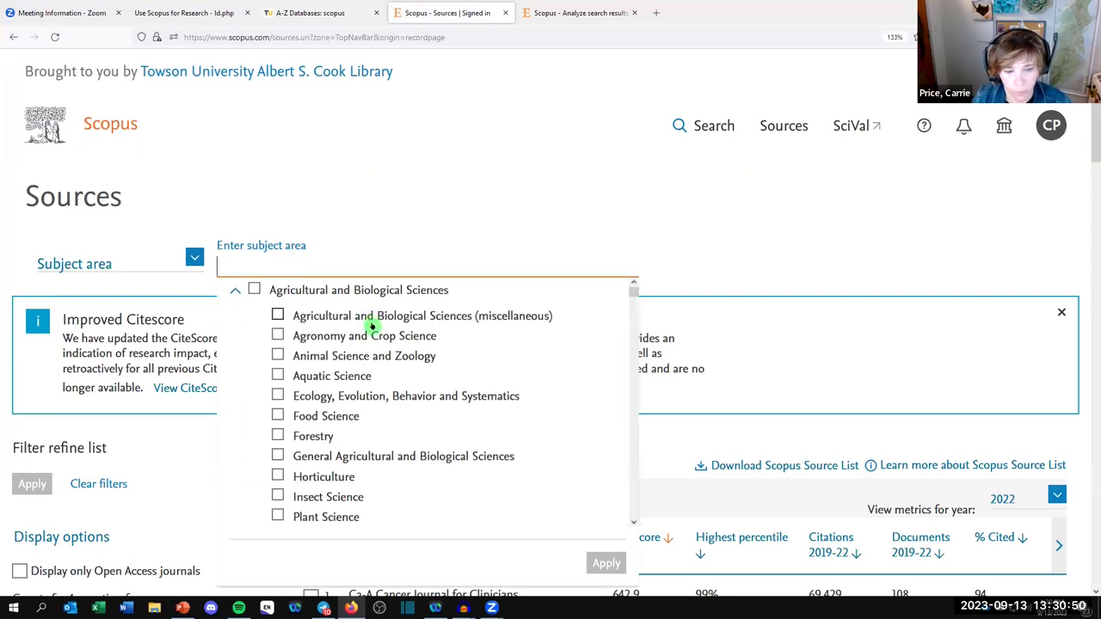
scroll(352, 393, "down", 5)
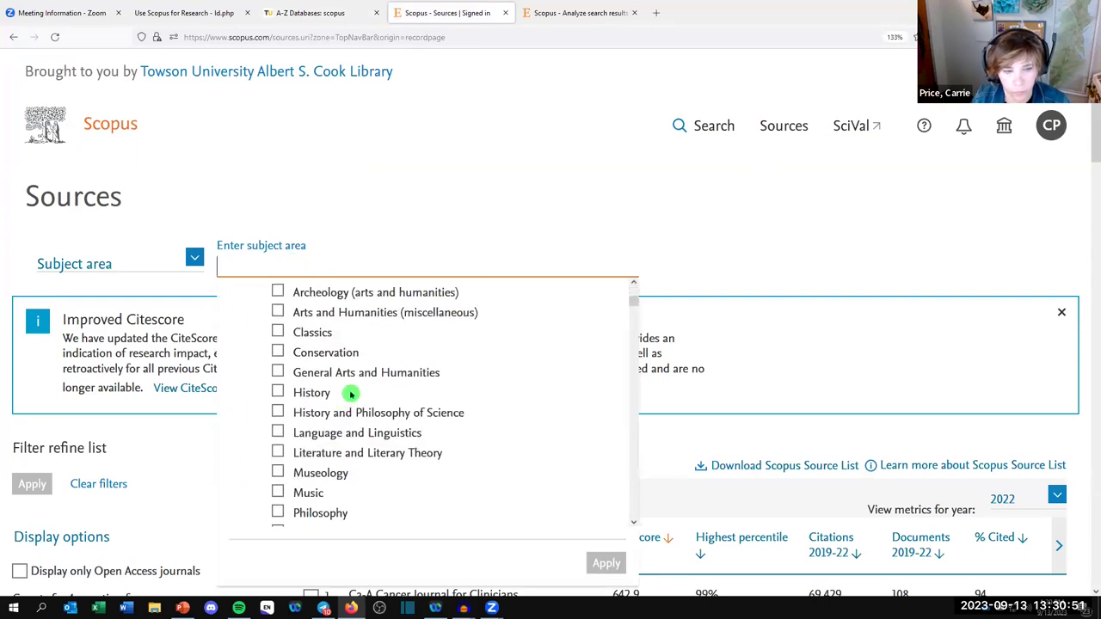
left_click(277, 393)
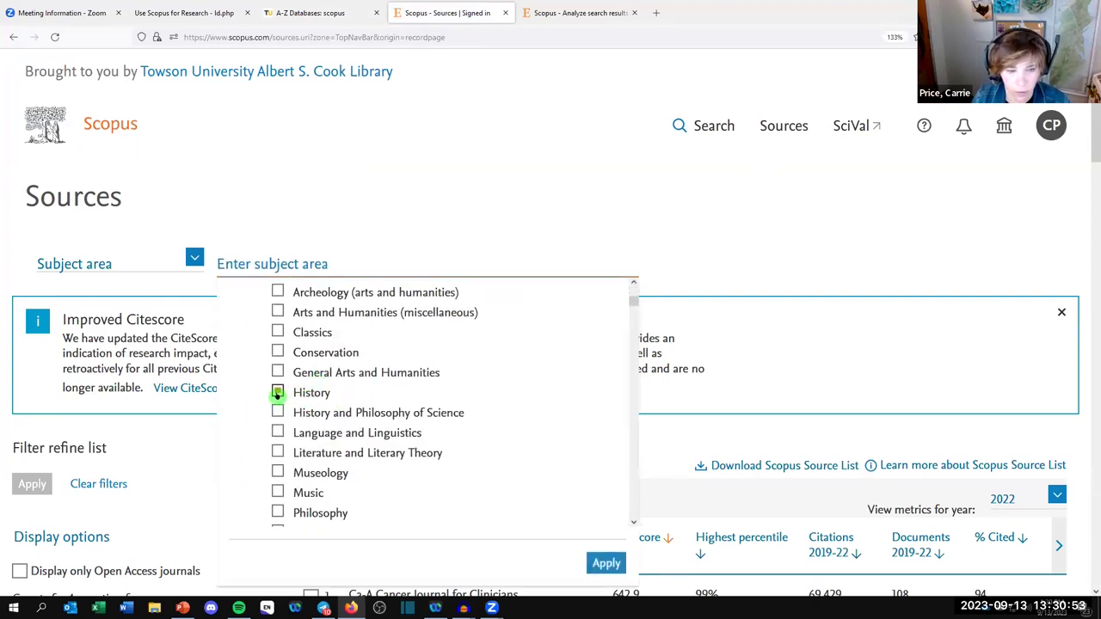
left_click(606, 564)
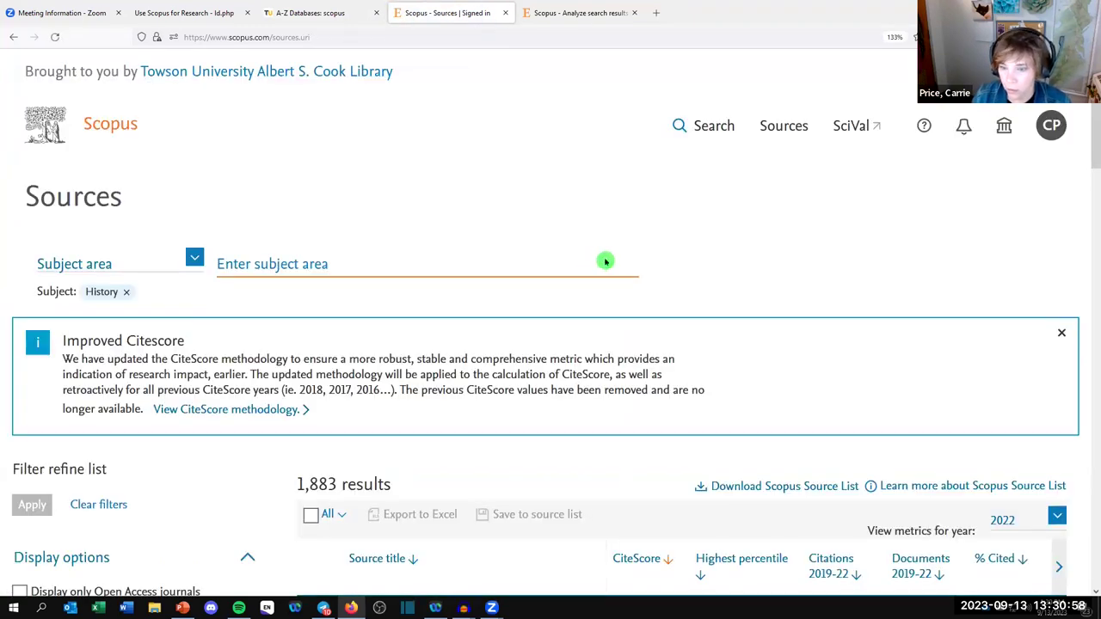
- Select Journal of Heritage Tourism, British Journal for the Philosophy of Science, Economy and Society, European Accounting Review, and Social Studies of Science
scroll(511, 306, "down", 2)
scroll(511, 306, "down", 6)
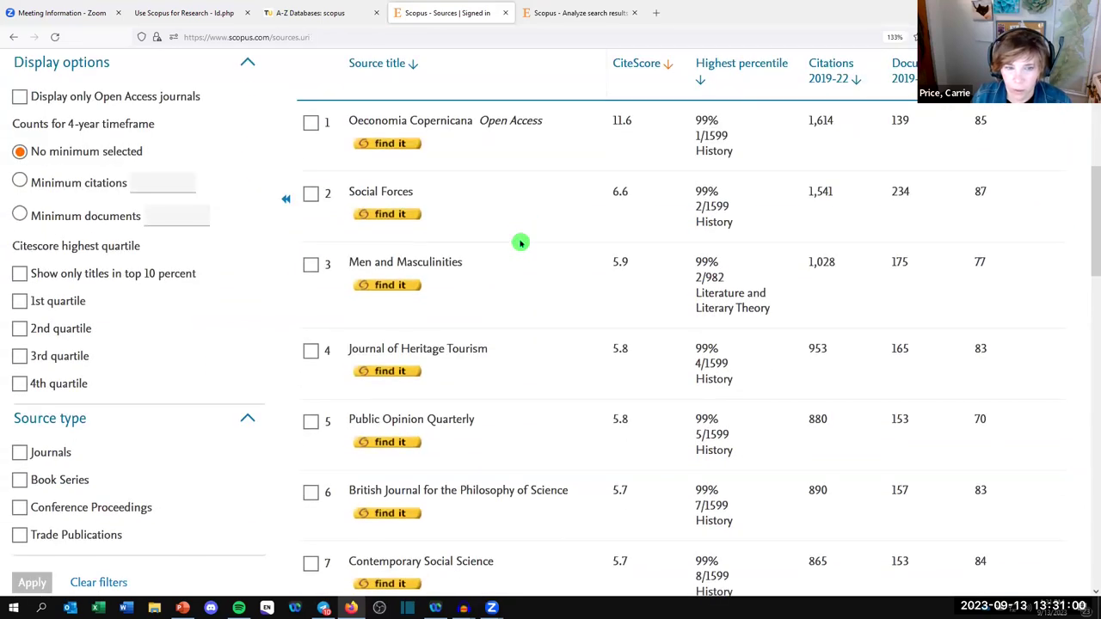
left_click(310, 229)
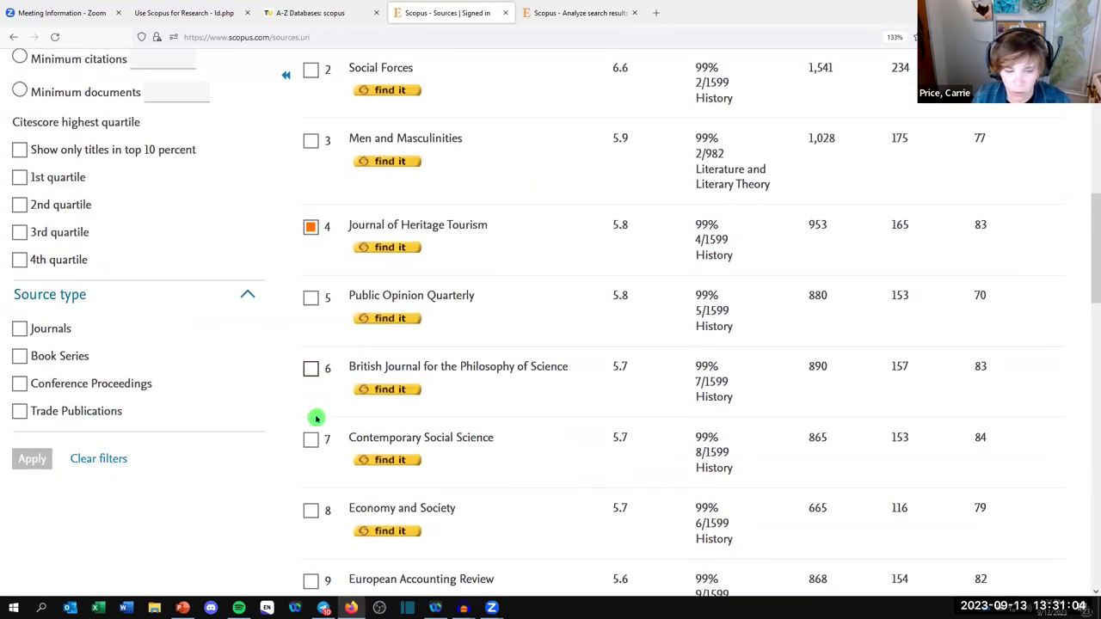
left_click(310, 511)
scroll(318, 503, "down", 2)
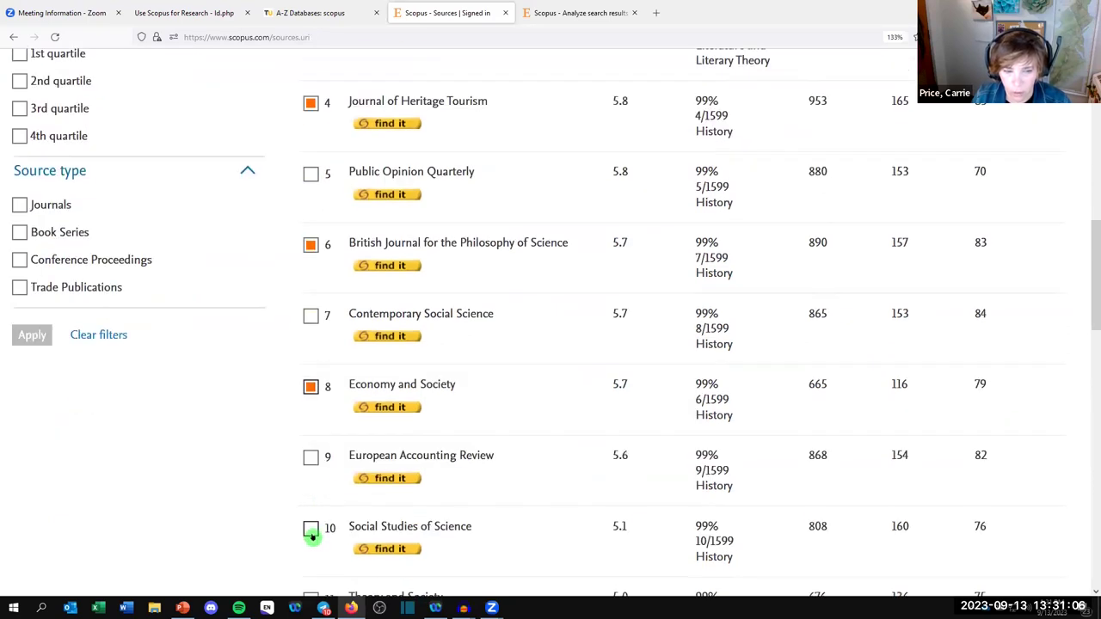
left_click(311, 529)
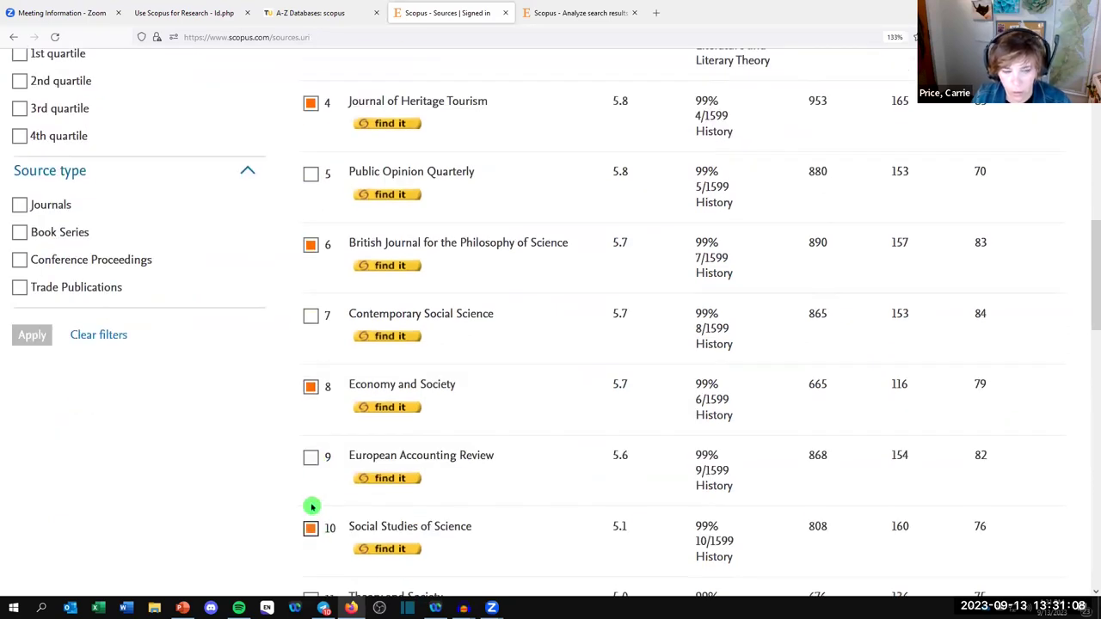
- Look through the History source list and its options for a way to compare the selected journals
scroll(637, 404, "up", 4)
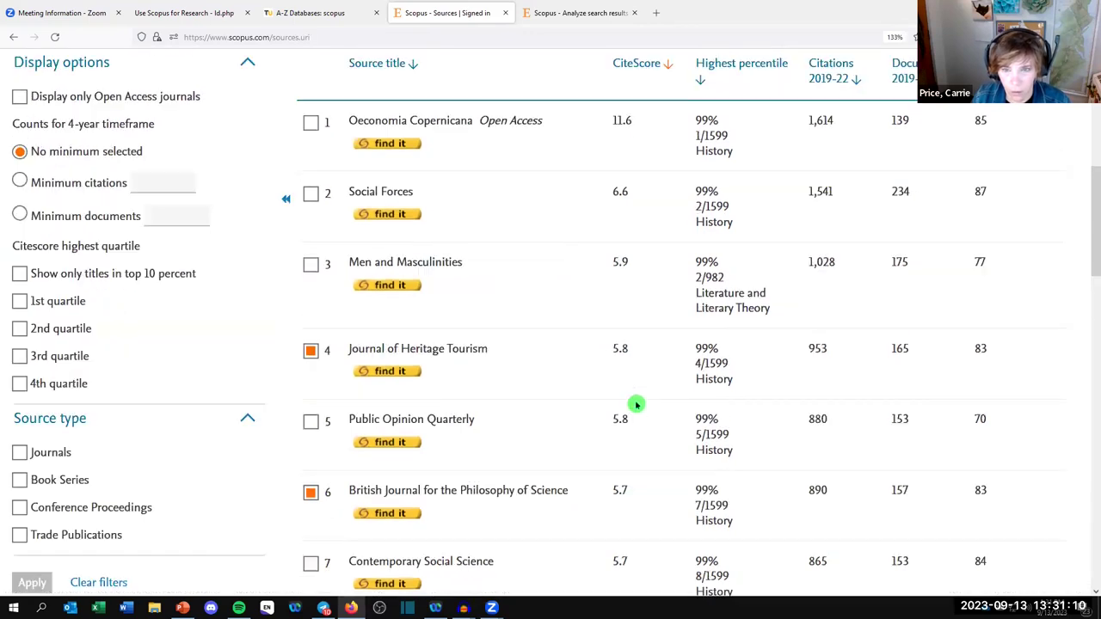
scroll(636, 405, "up", 4)
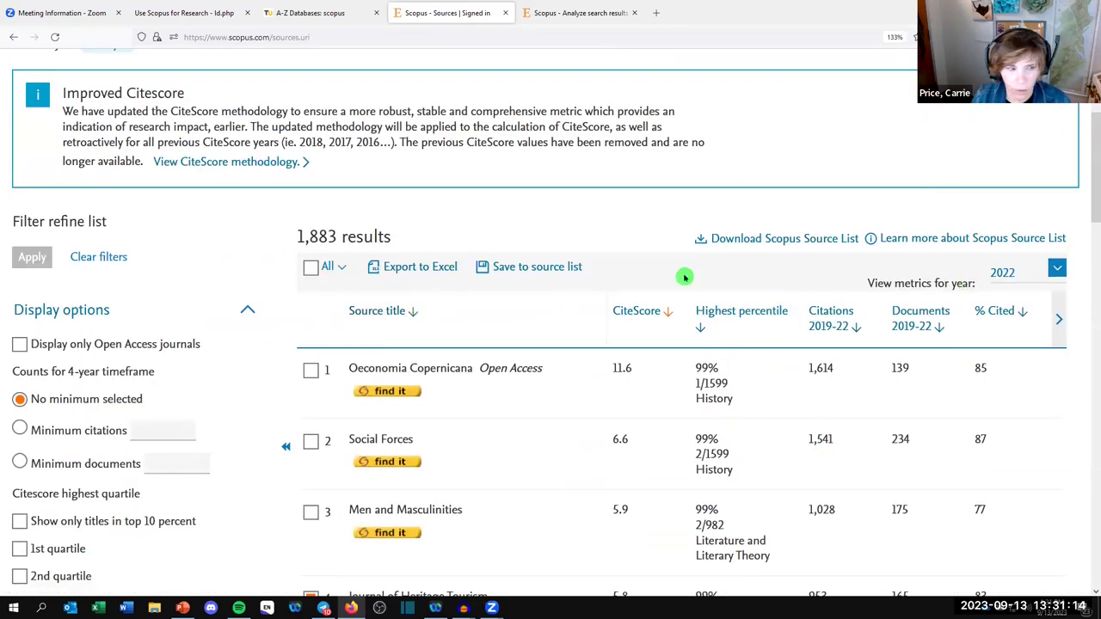
scroll(201, 293, "down", 8)
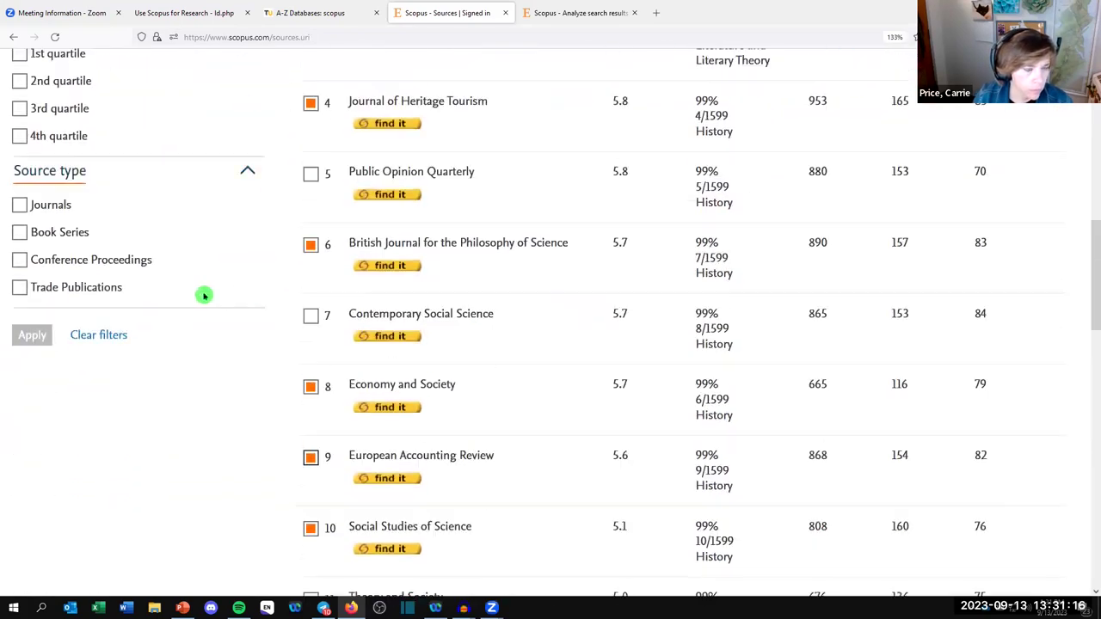
scroll(533, 381, "down", 15)
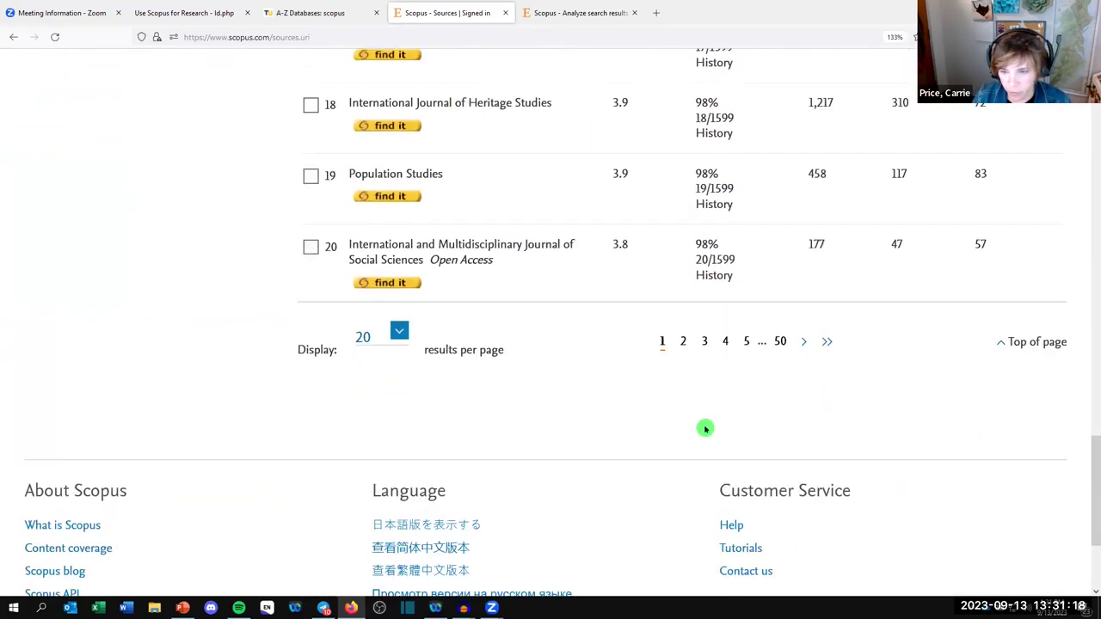
- Reload the full Sources list without the History filter and look over its options for comparing journals
scroll(756, 397, "up", 20)
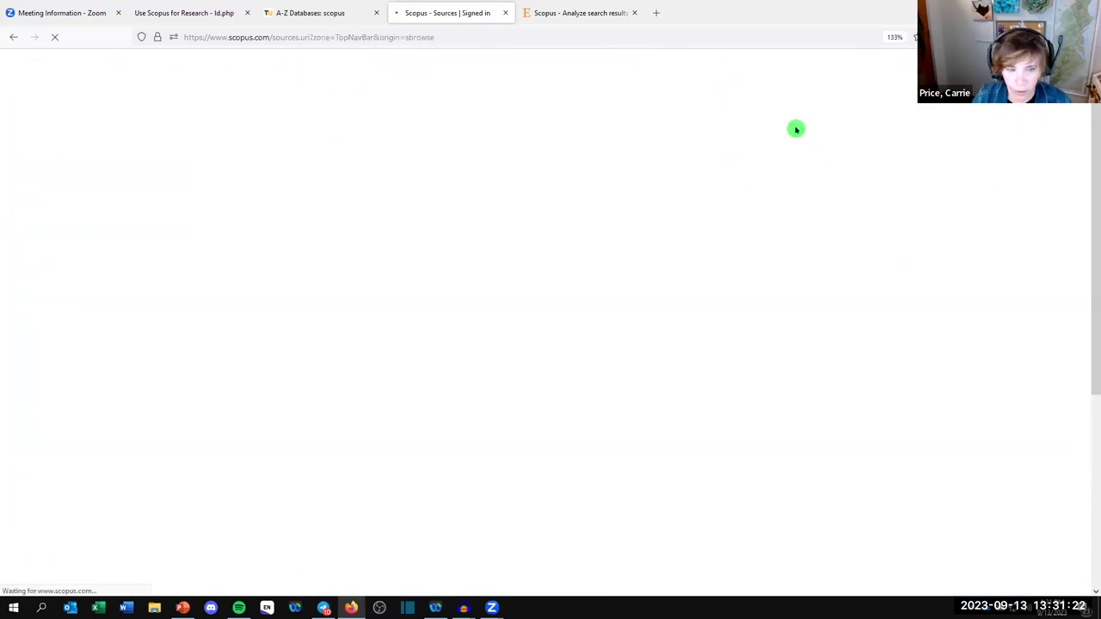
scroll(258, 332, "down", 5)
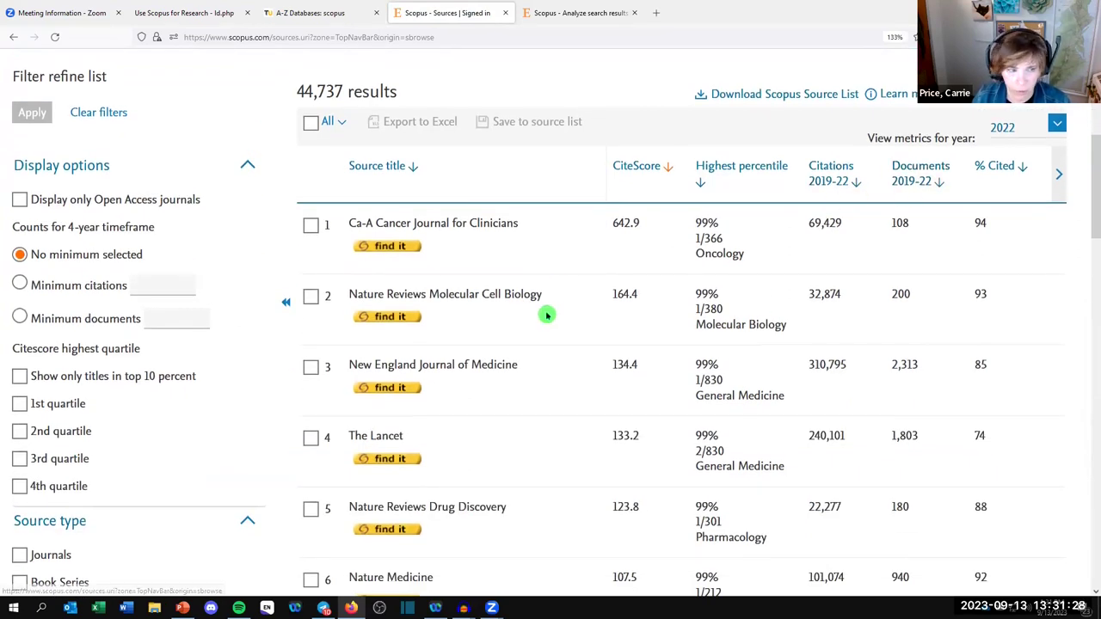
scroll(530, 313, "up", 3)
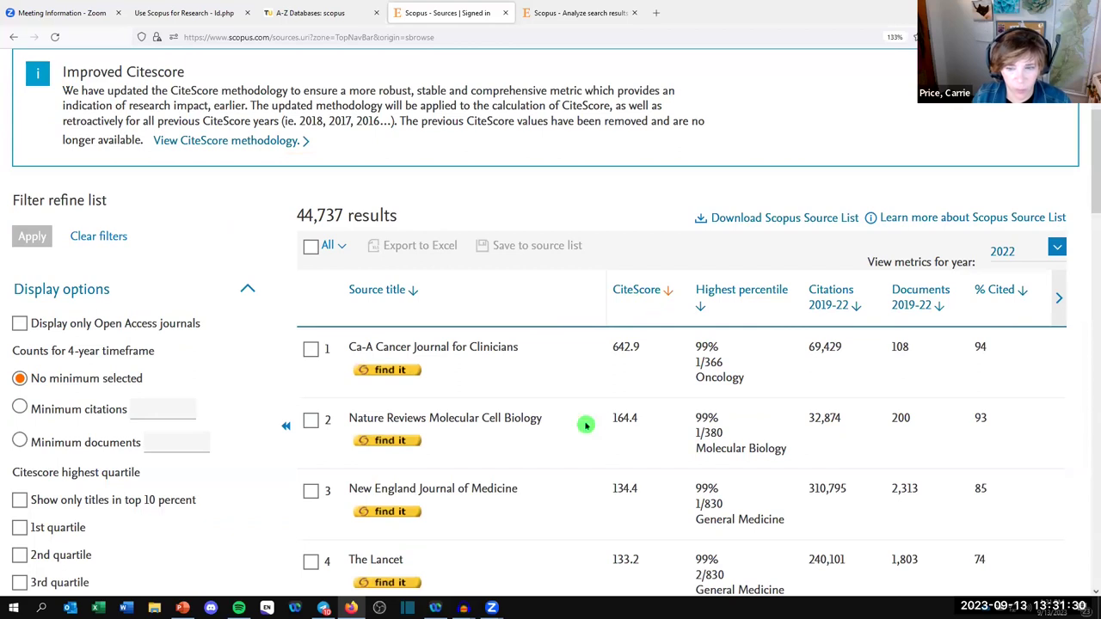
scroll(551, 369, "down", 3)
scroll(574, 360, "down", 6)
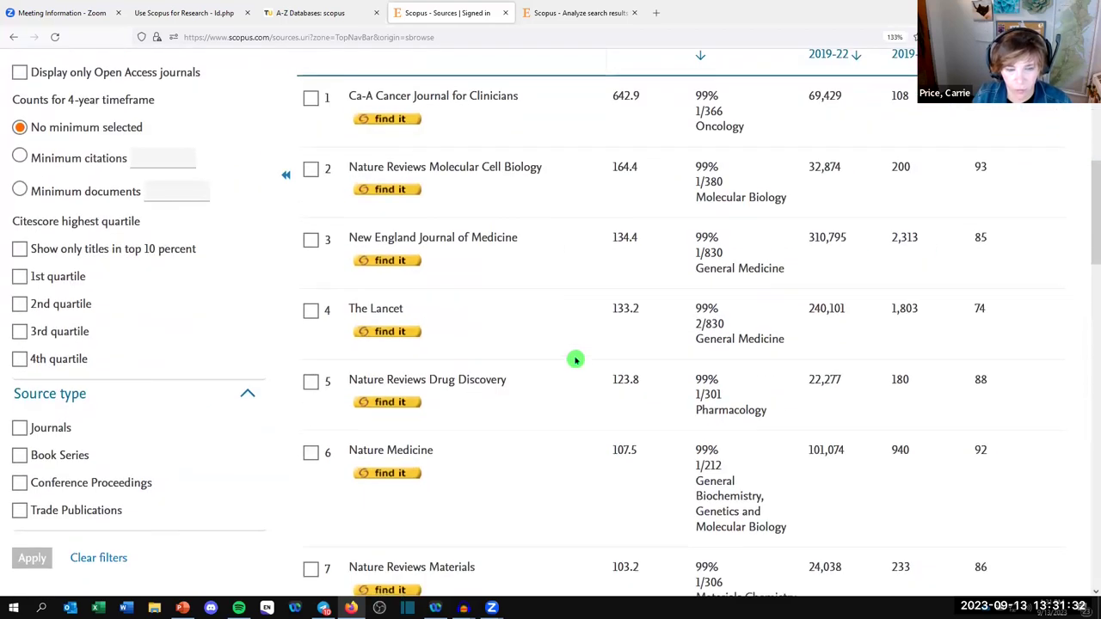
scroll(574, 361, "up", 9)
scroll(567, 377, "up", 6)
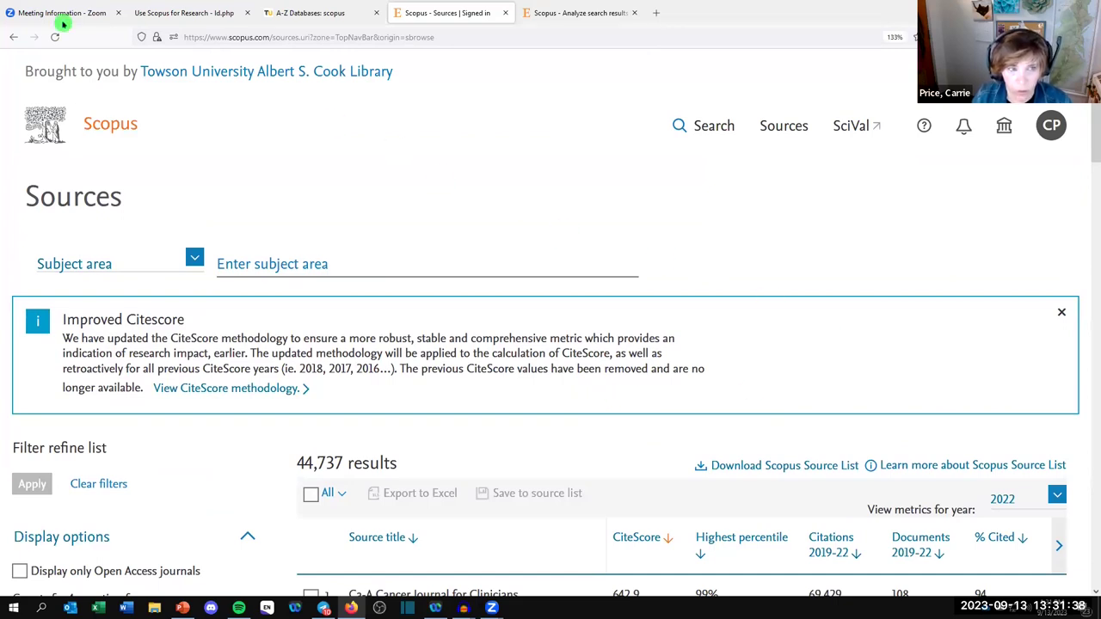
- Switch back to the slides and advance from Compare Journals in Scopus to Find Funders in Scopus
left_click(171, 12)
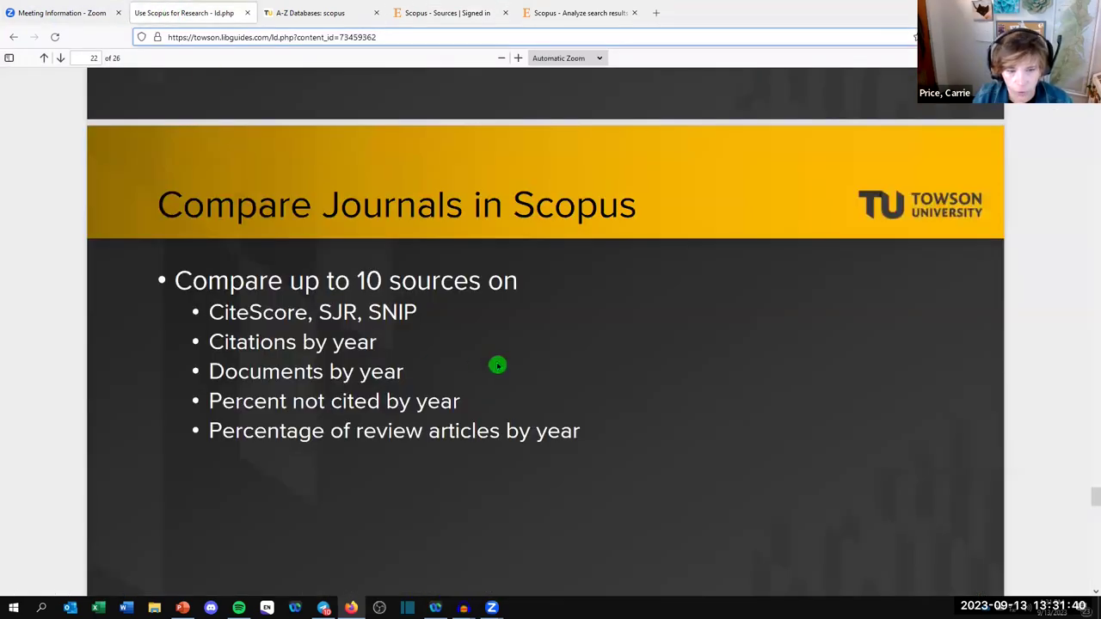
scroll(497, 361, "down", 5)
scroll(500, 357, "down", 5)
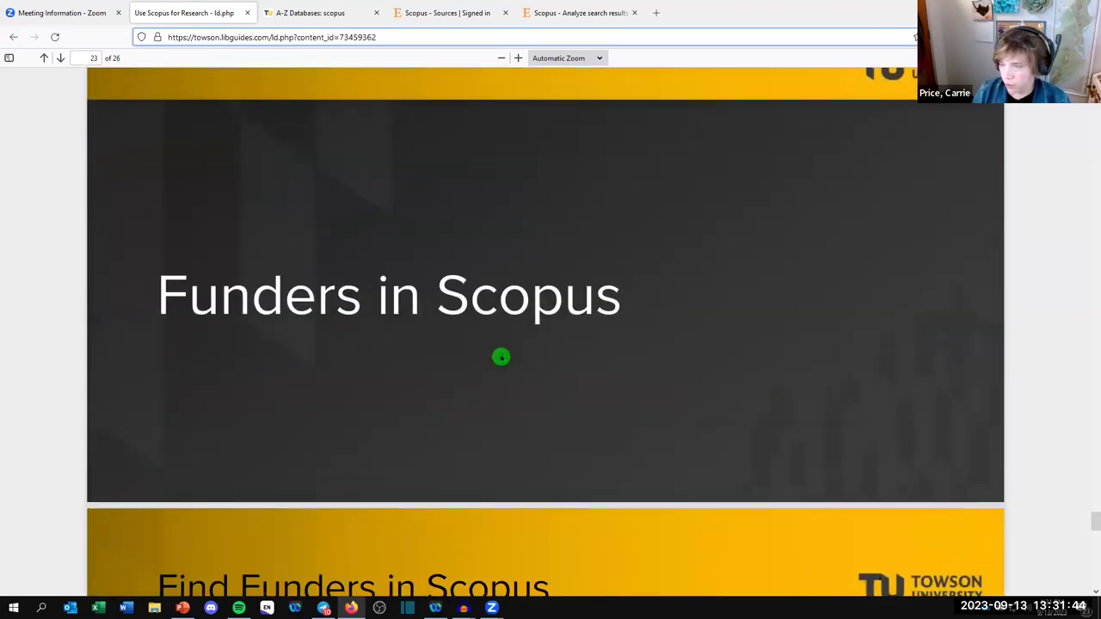
scroll(501, 357, "up", 2)
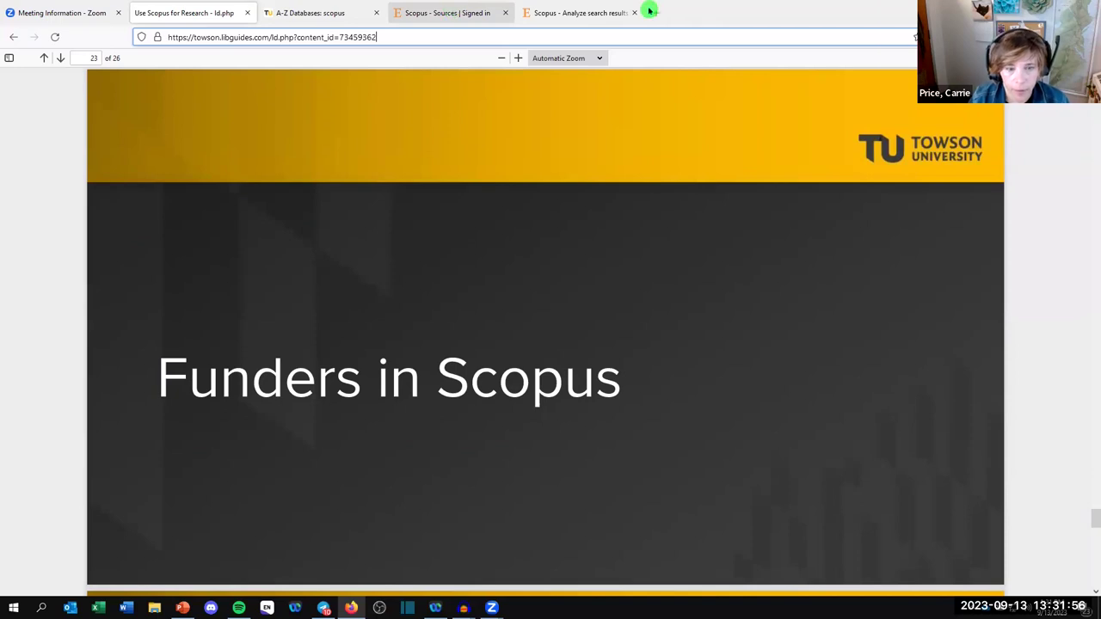
scroll(645, 278, "down", 5)
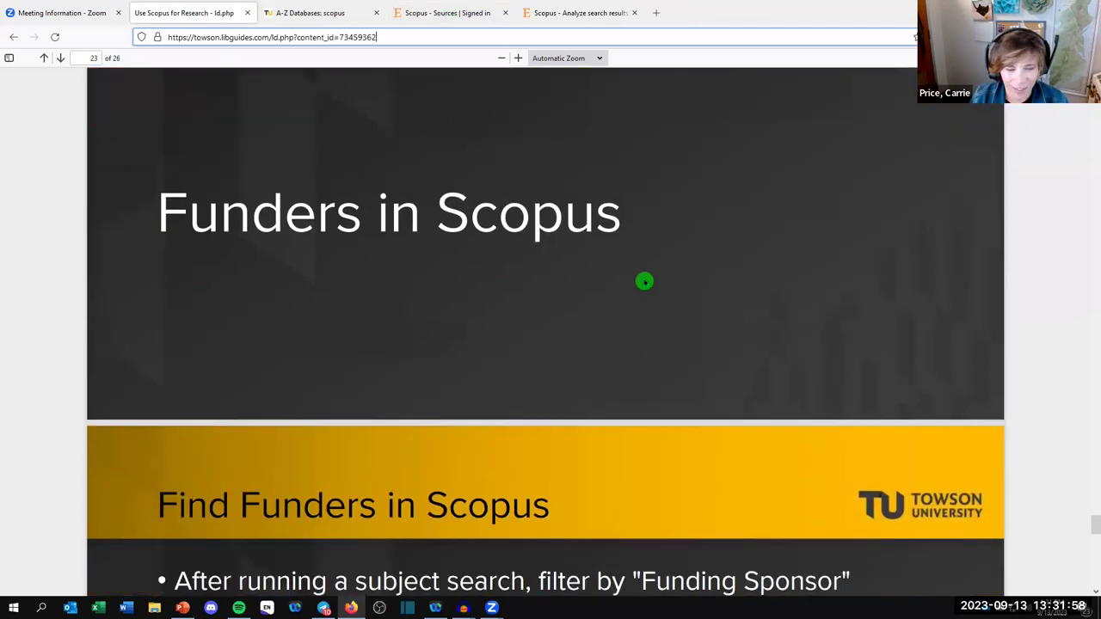
scroll(645, 278, "down", 3)
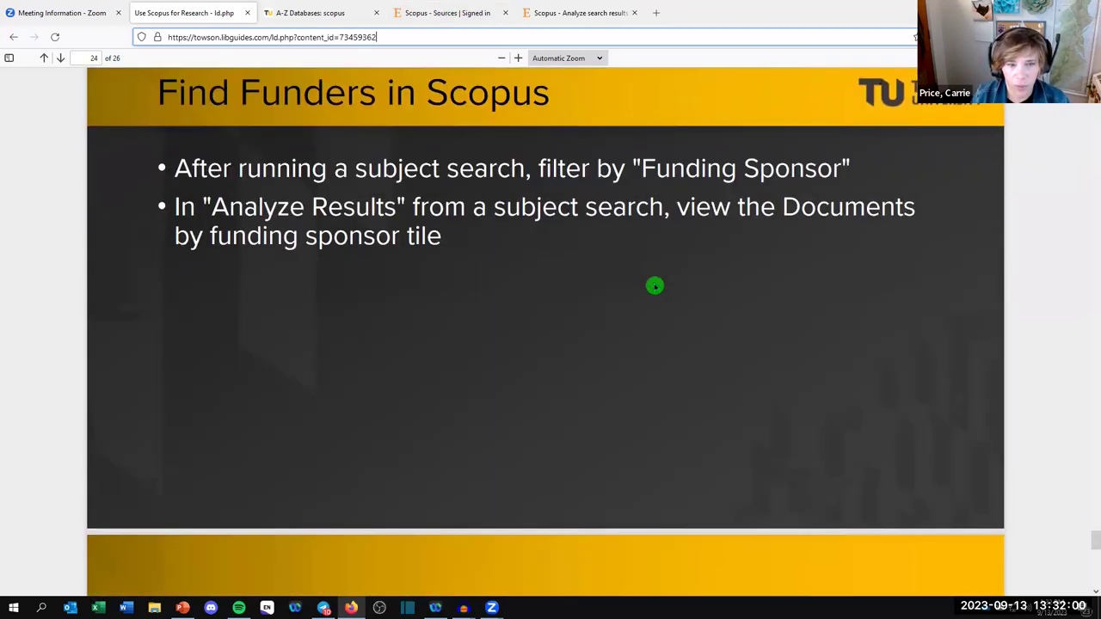
scroll(654, 285, "up", 2)
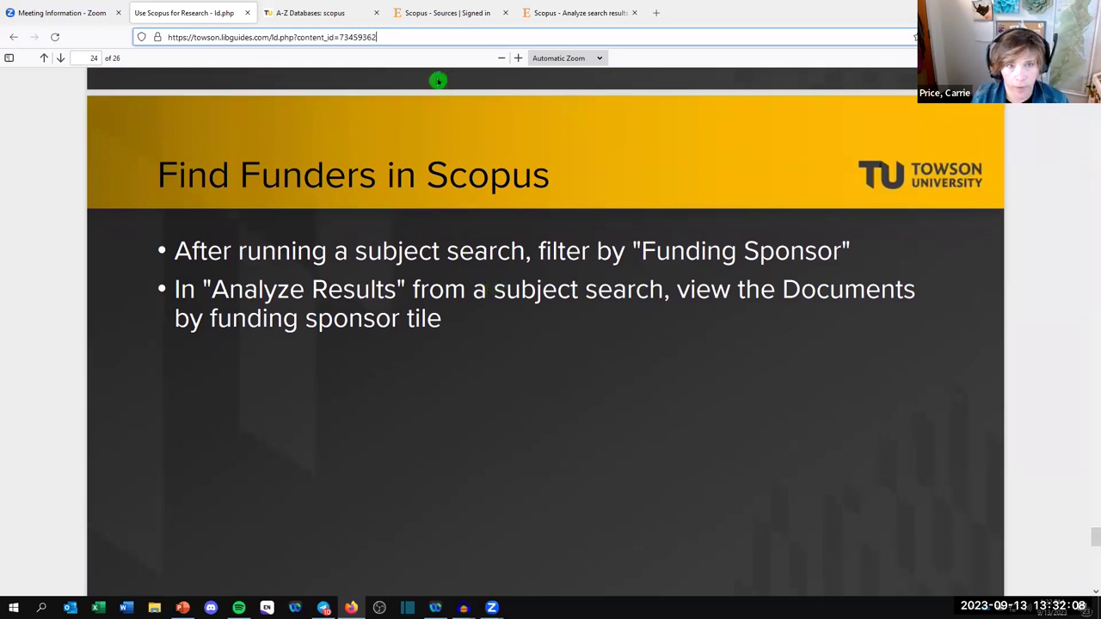
- Return to Scopus, open the document search, and clear the terms "climate change" and "kelp forest*"
left_click(424, 17)
left_click(704, 127)
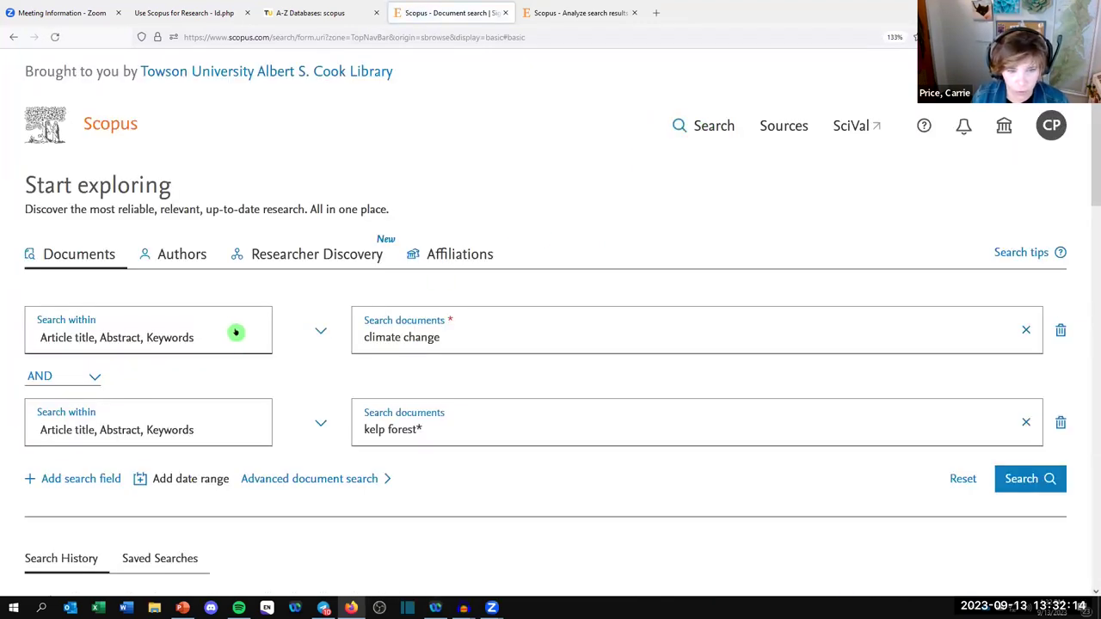
left_click_drag(472, 336, 319, 339)
key("BackSpace")
left_click_drag(442, 425, 297, 432)
key("BackSpace")
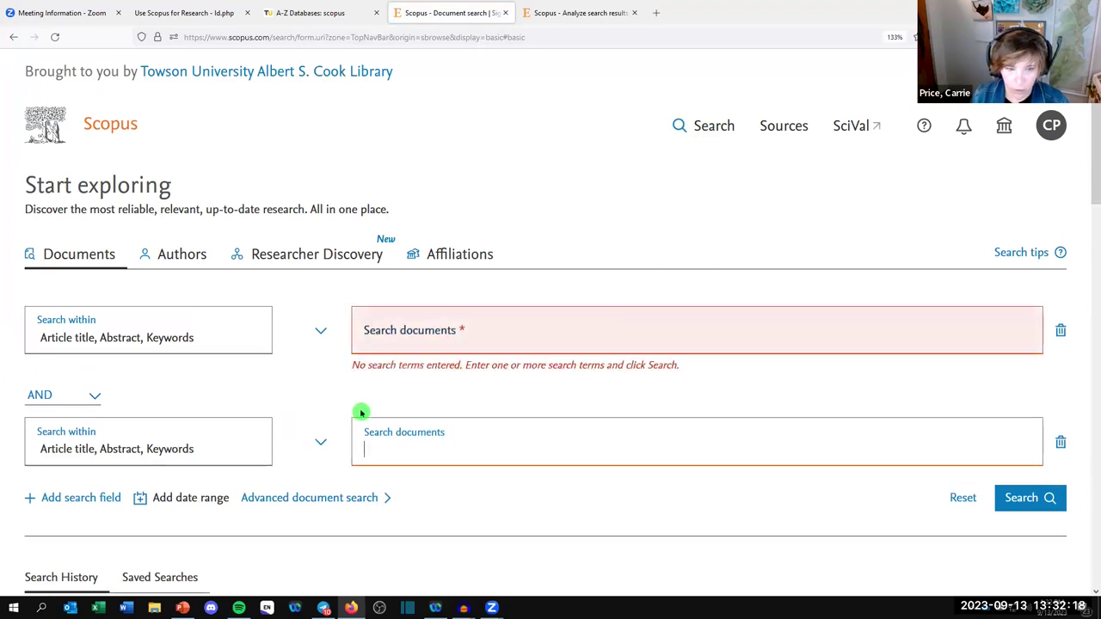
- Set the first search field to Funding sponsor and search for national institutes of health
left_click(254, 341)
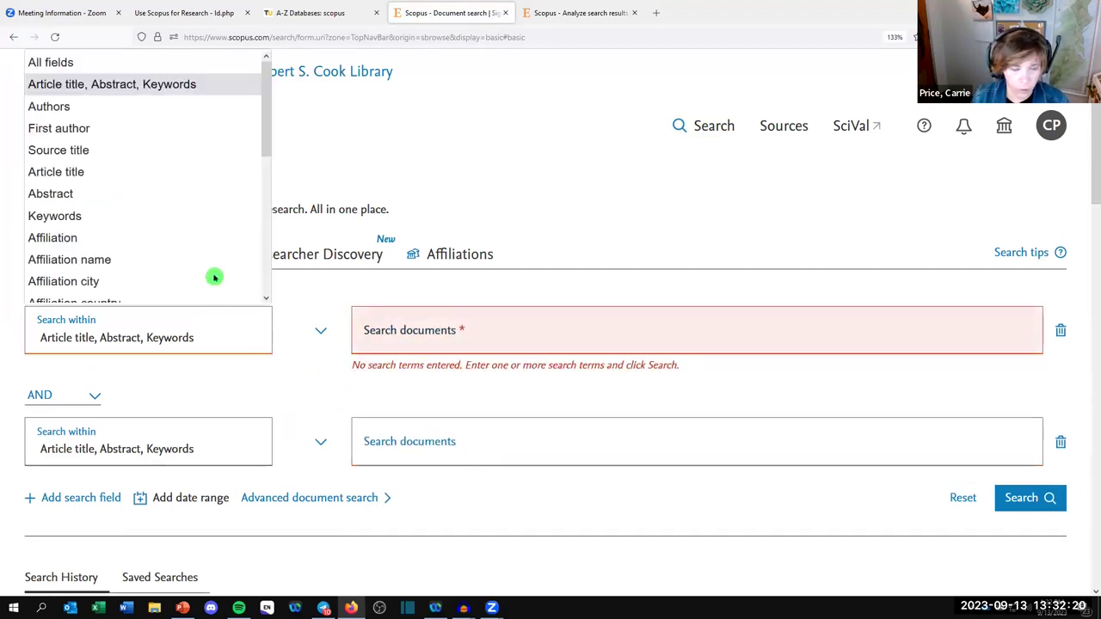
scroll(211, 273, "down", 3)
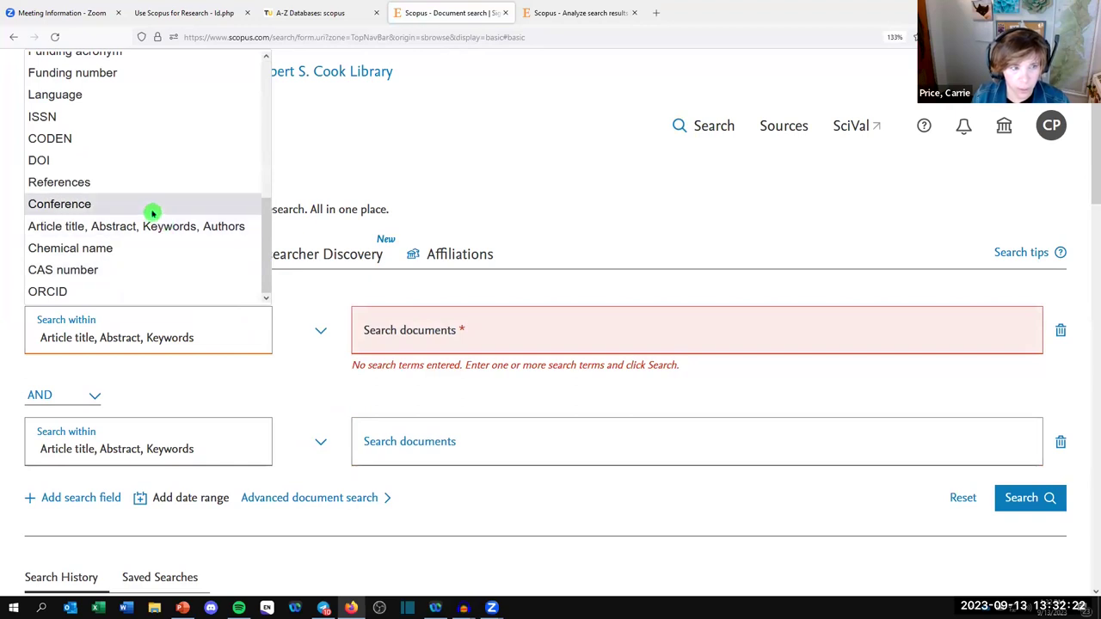
scroll(153, 214, "up", 5)
scroll(124, 231, "down", 3)
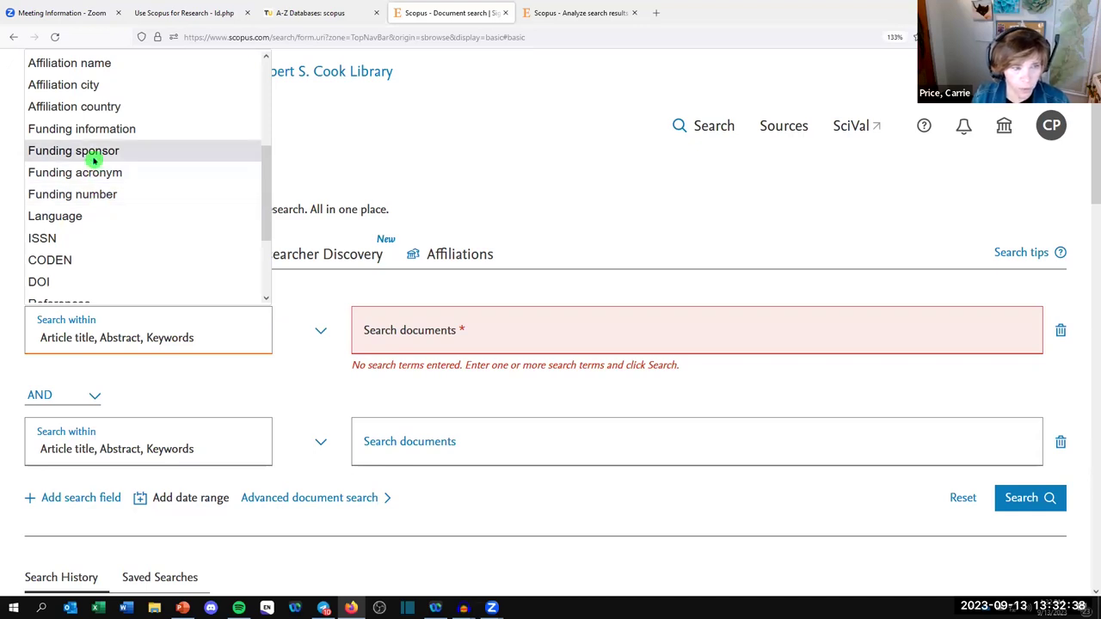
left_click(95, 160)
left_click(443, 343)
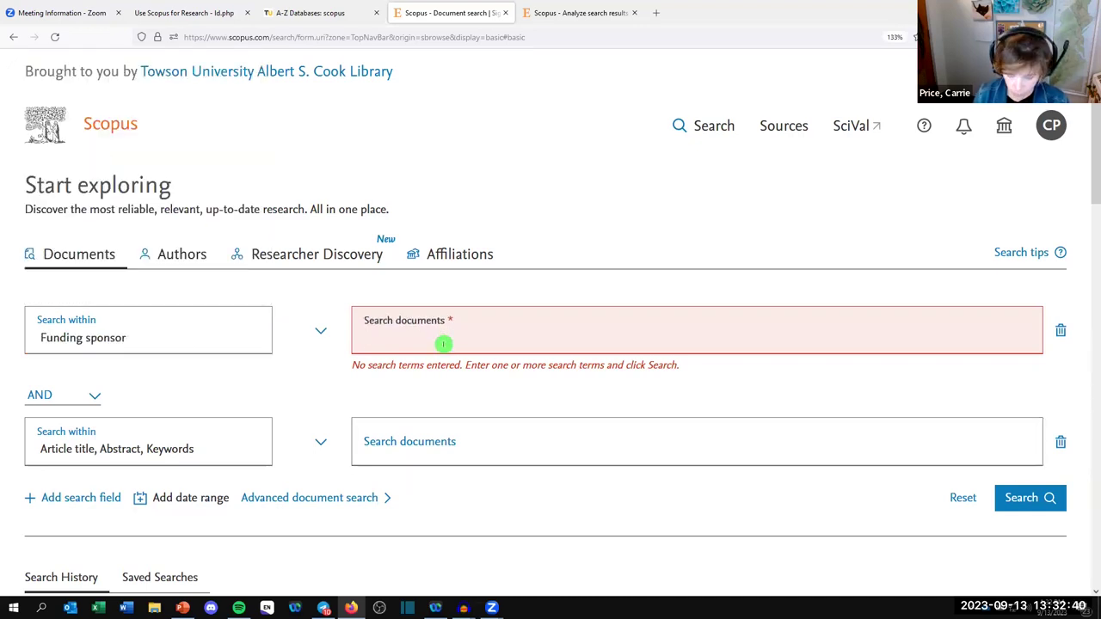
type("national institutes of health")
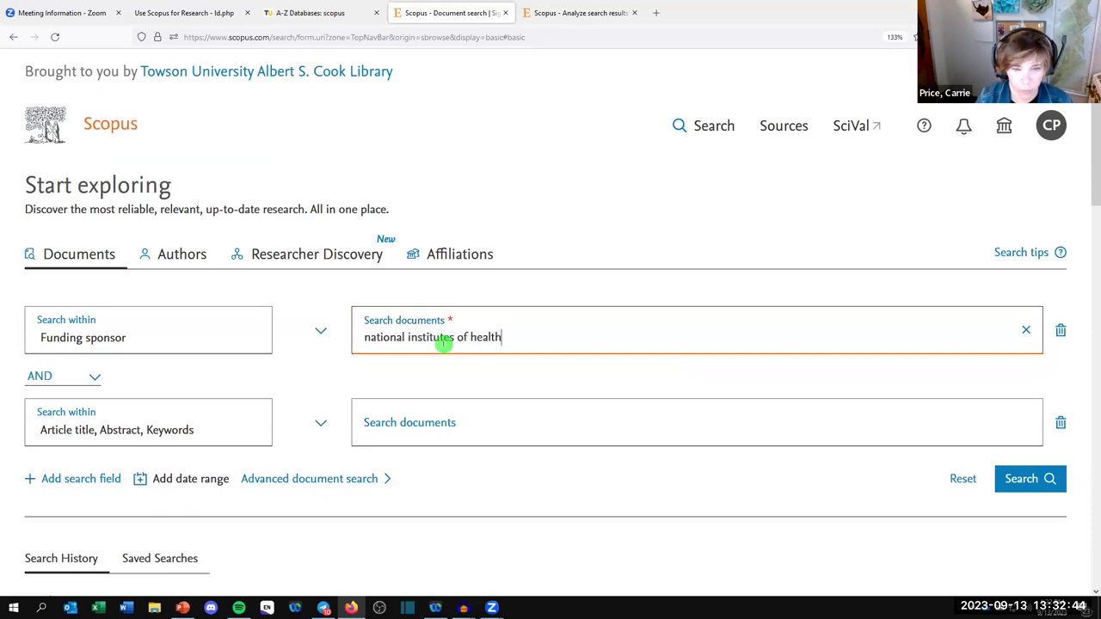
left_click(1036, 486)
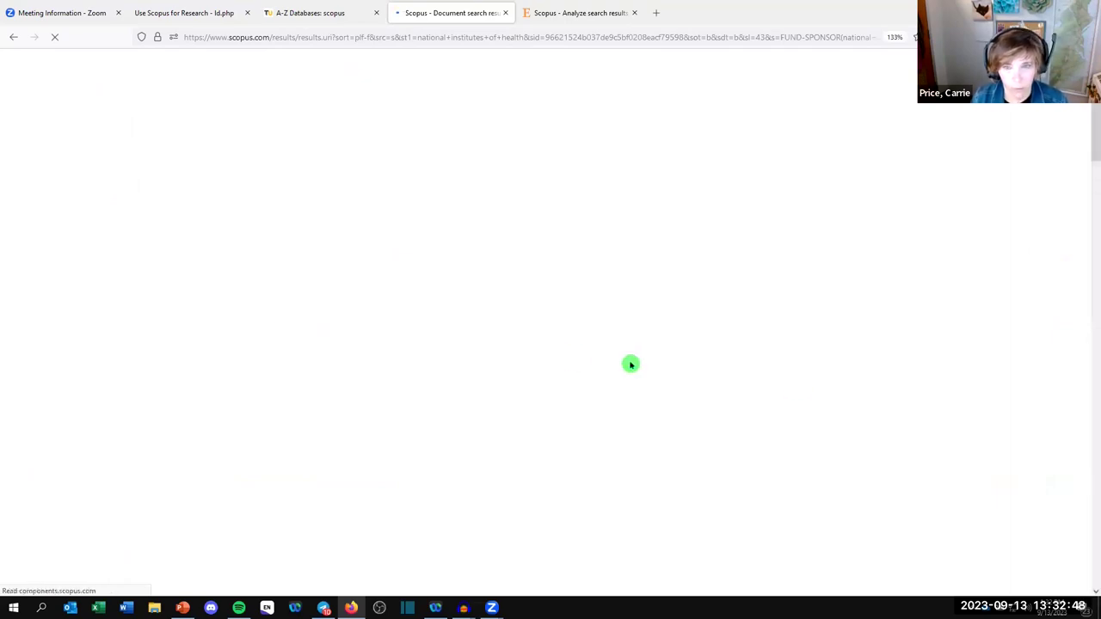
- Rerun the funding sponsor search with the exact phrase "national institutes of health" in quotation marks
scroll(580, 325, "down", 2)
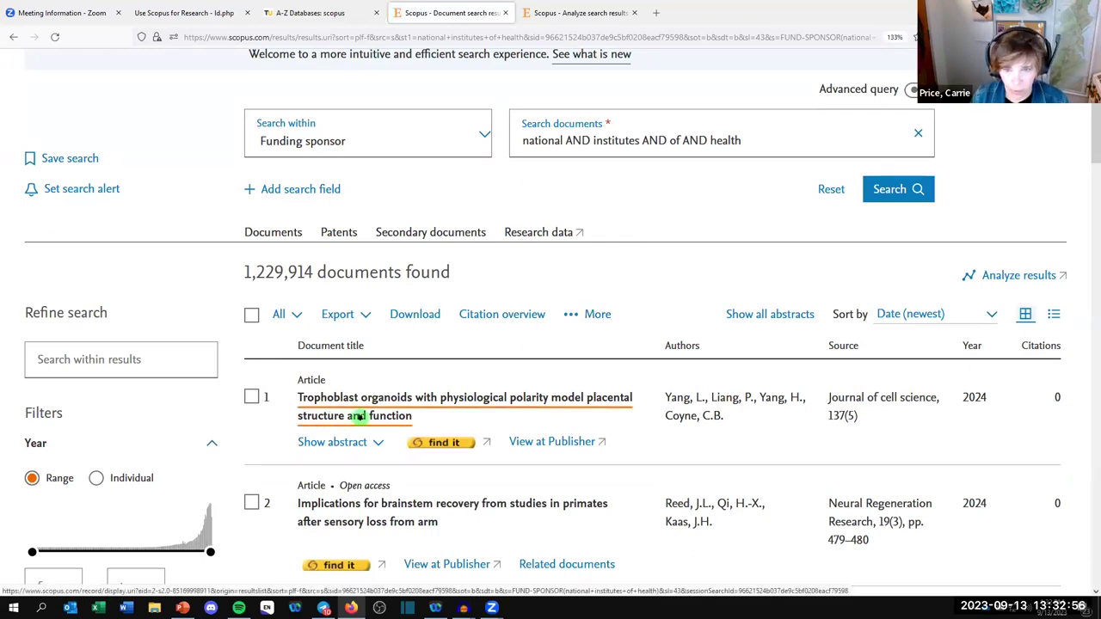
left_click_drag(760, 137, 487, 133)
type("\"n")
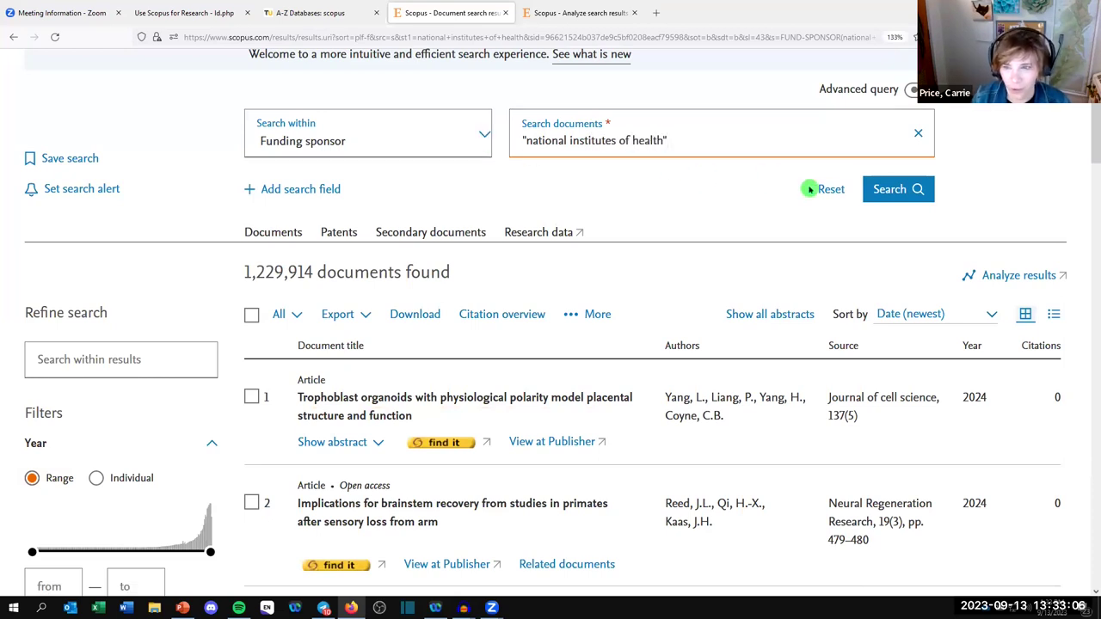
left_click(876, 189)
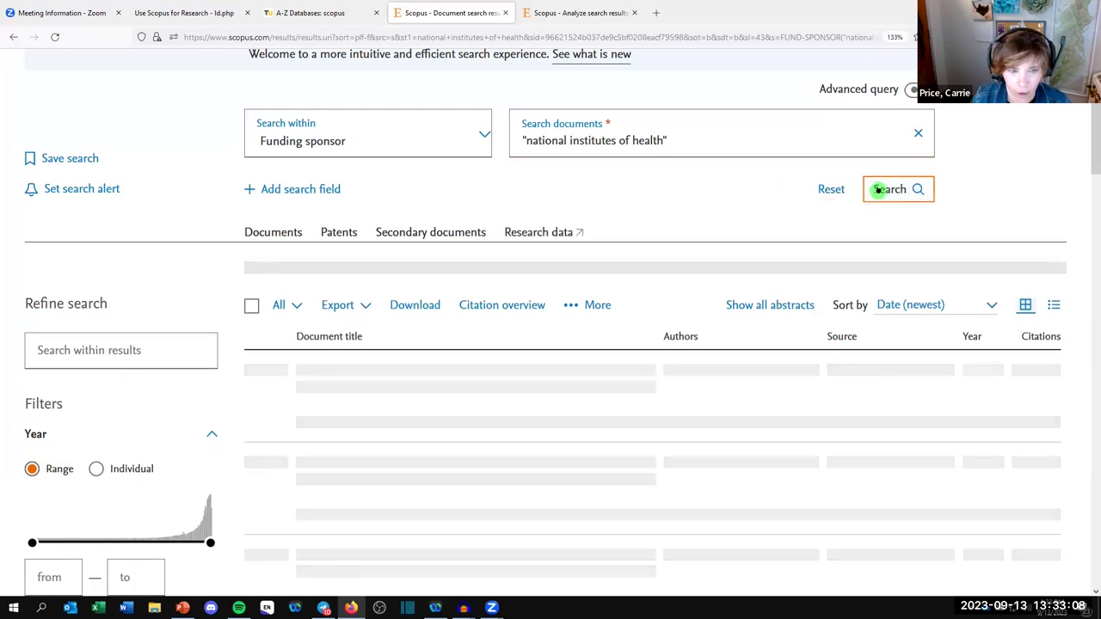
- Open the article "Trophoblast organoids with physiological polarity model placental structure and function" and examine its record for funding information
scroll(727, 331, "down", 3)
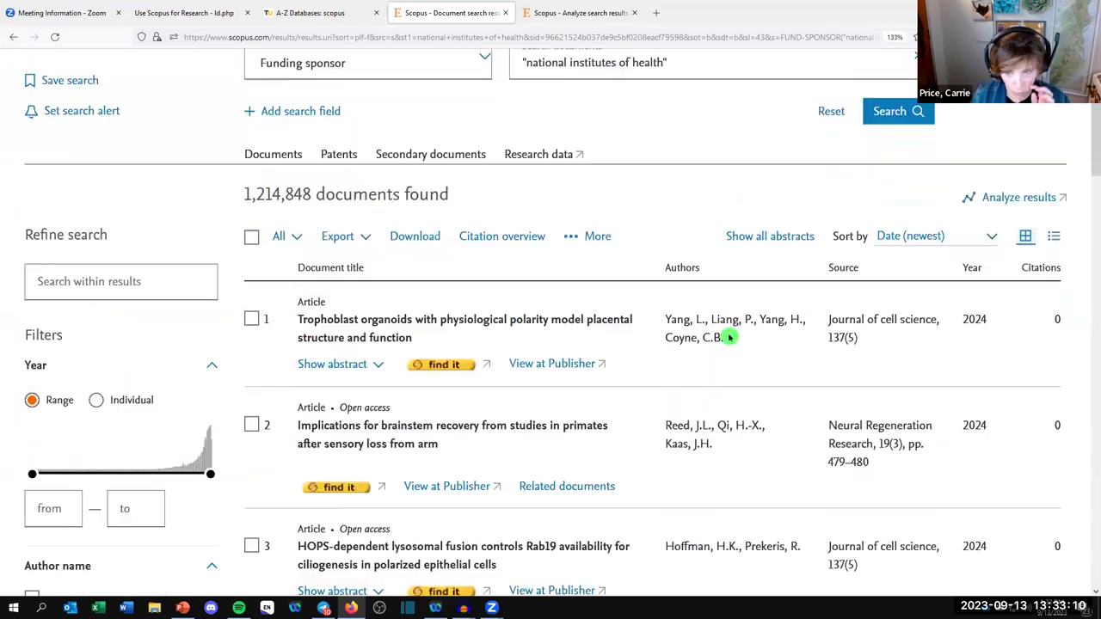
left_click(391, 279)
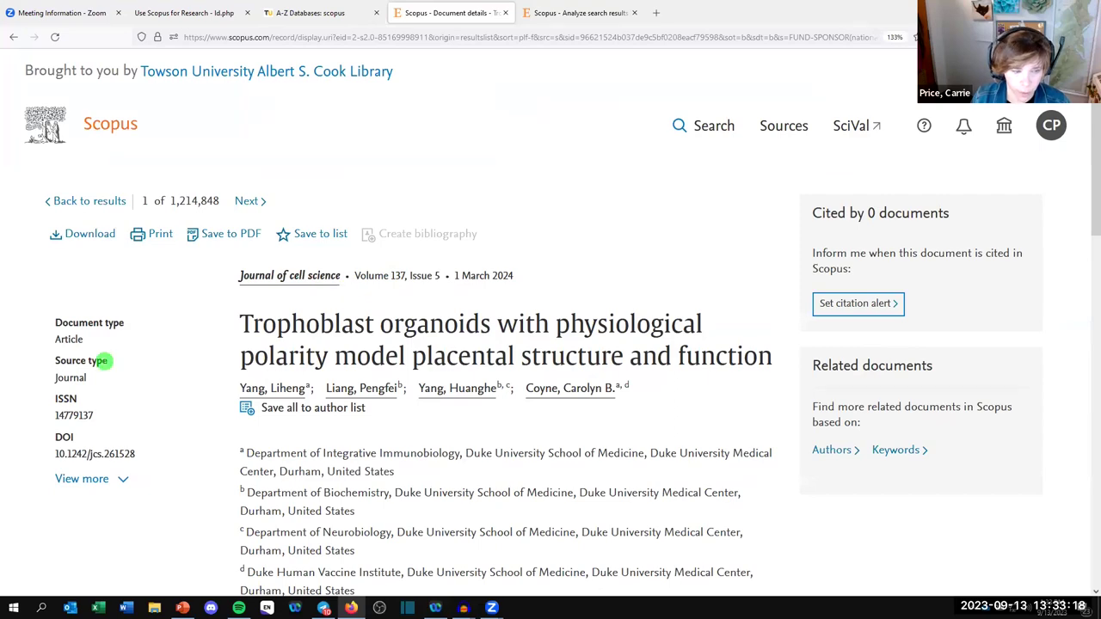
scroll(241, 335, "down", 10)
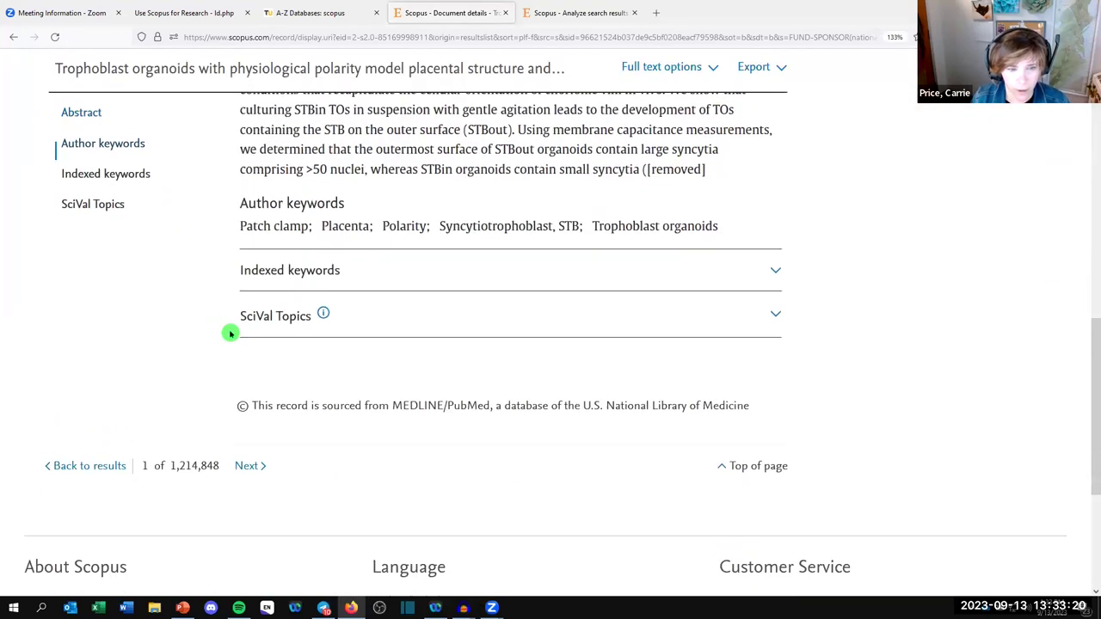
scroll(234, 293, "down", 5)
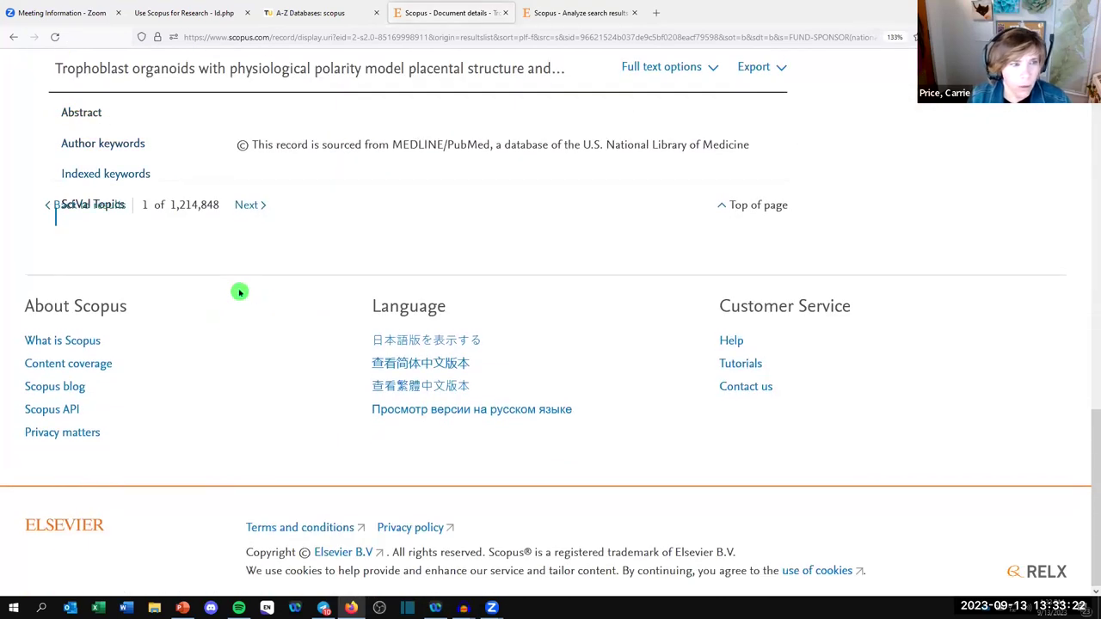
scroll(239, 293, "up", 10)
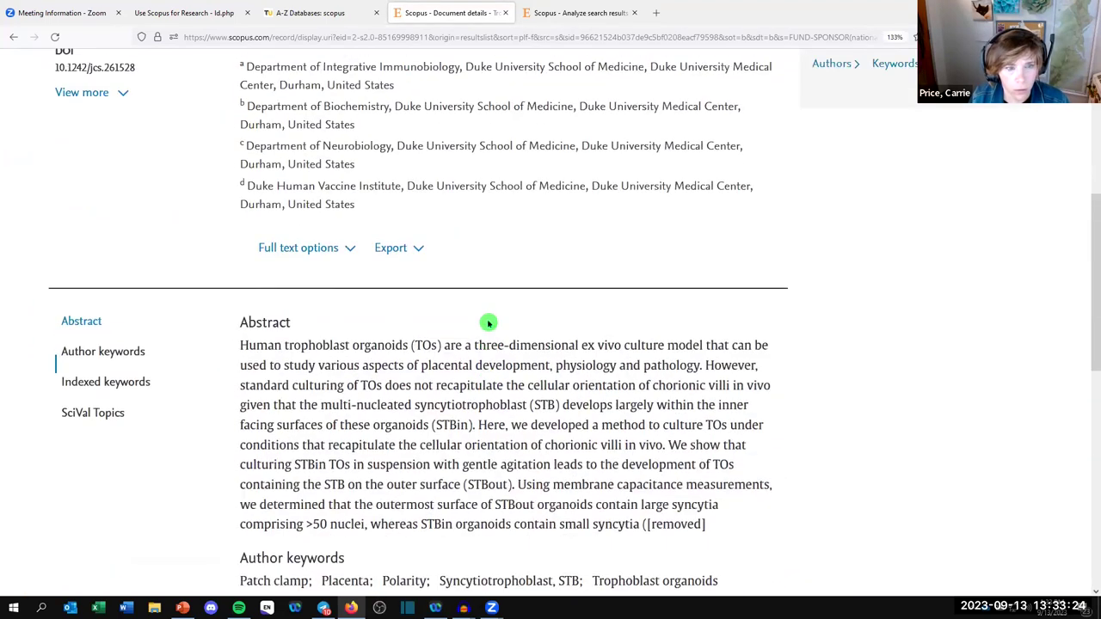
scroll(487, 322, "up", 2)
scroll(487, 357, "up", 5)
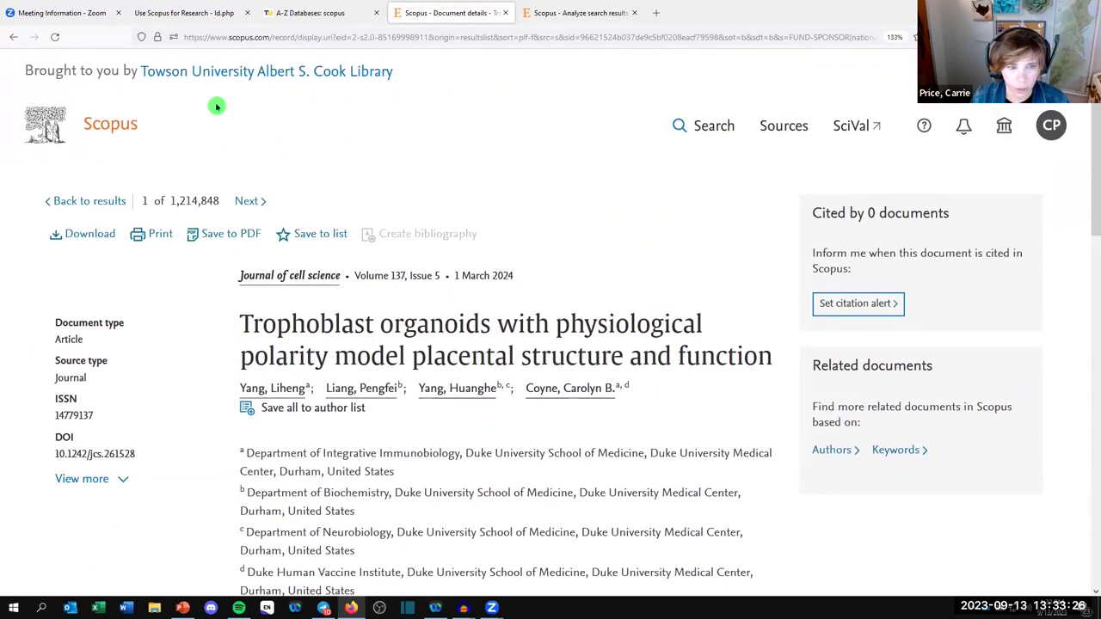
- Return to the results, open the article "Implications for brainstem recovery from studies in primates after sensory loss from arm…", and expand its funding details
left_click(12, 38)
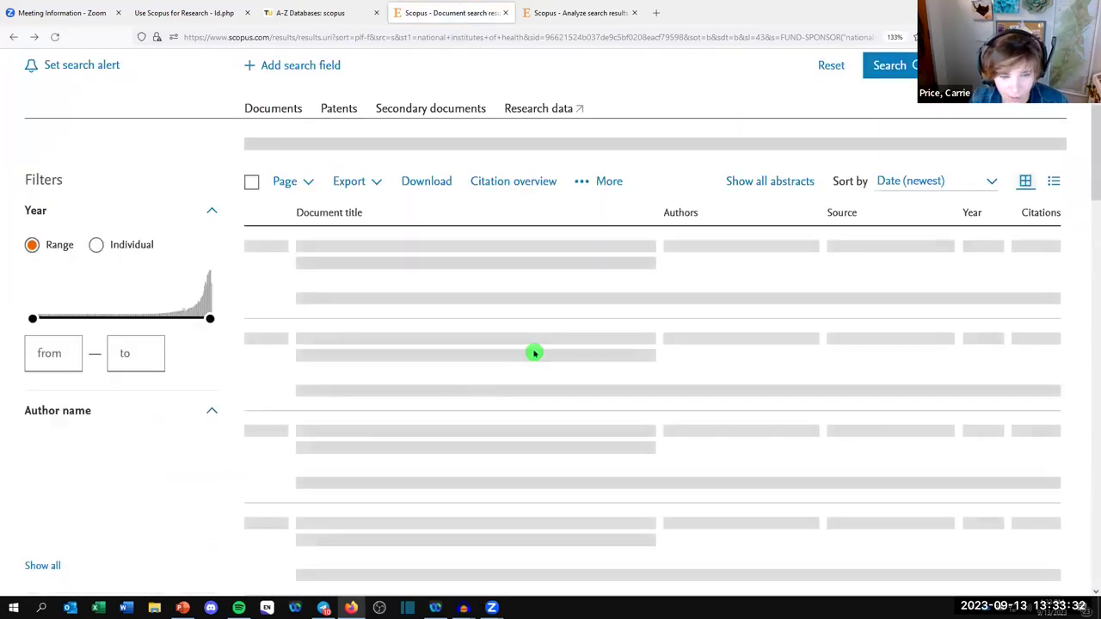
left_click(385, 398)
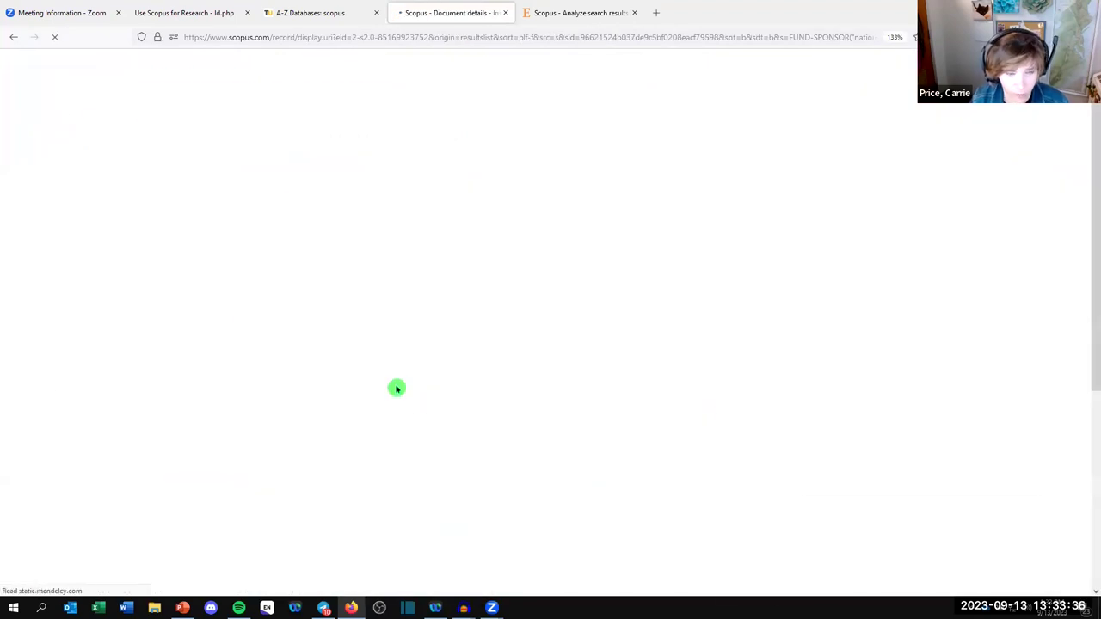
scroll(431, 387, "down", 5)
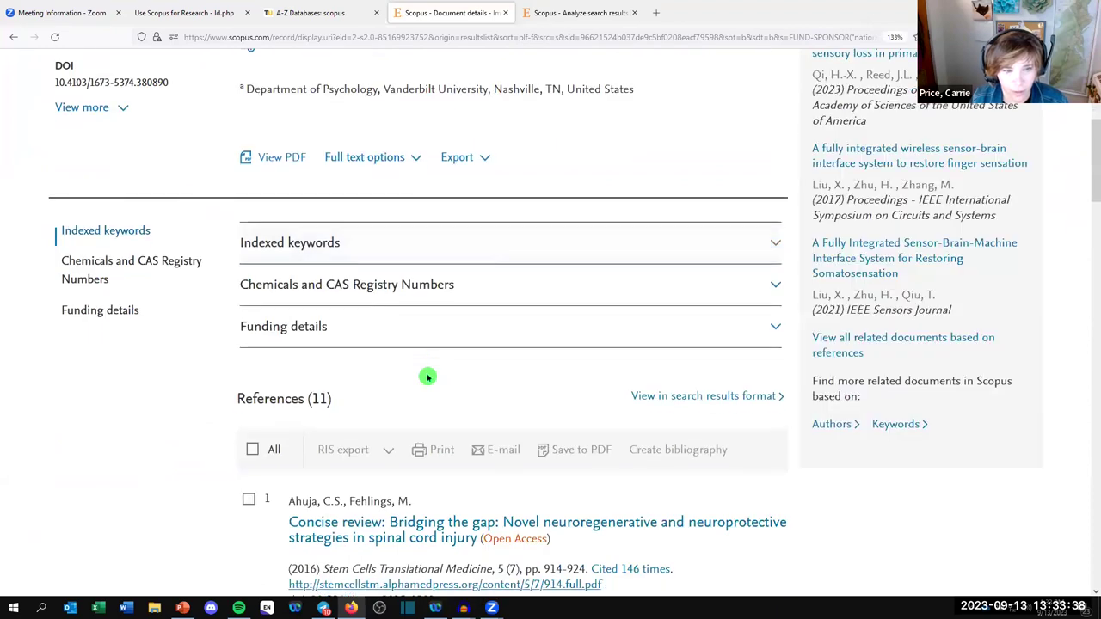
left_click(295, 330)
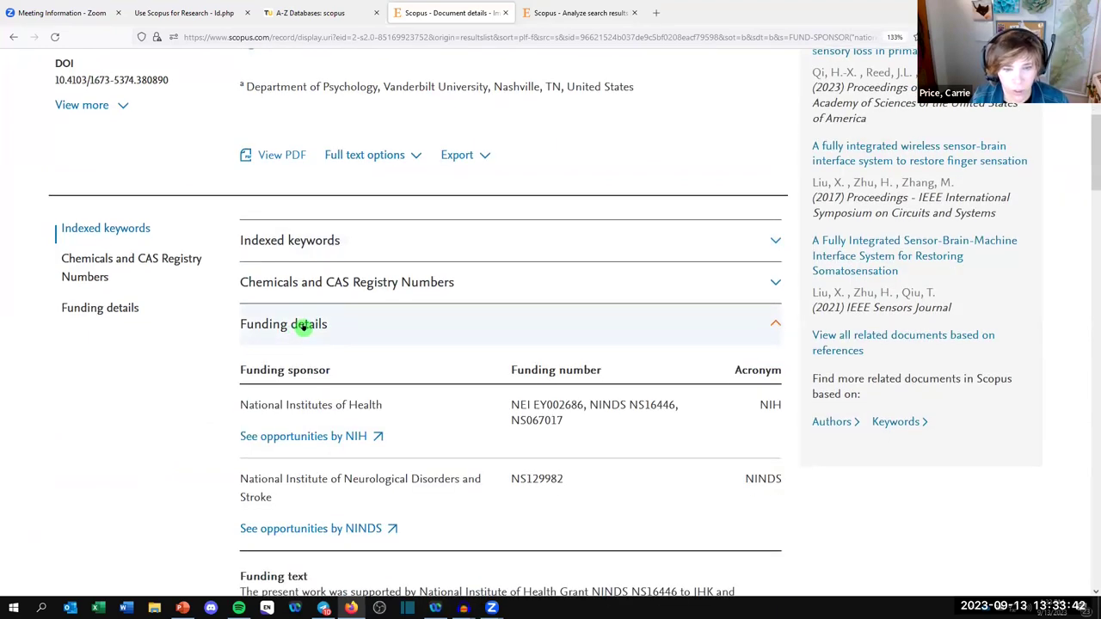
scroll(303, 326, "down", 2)
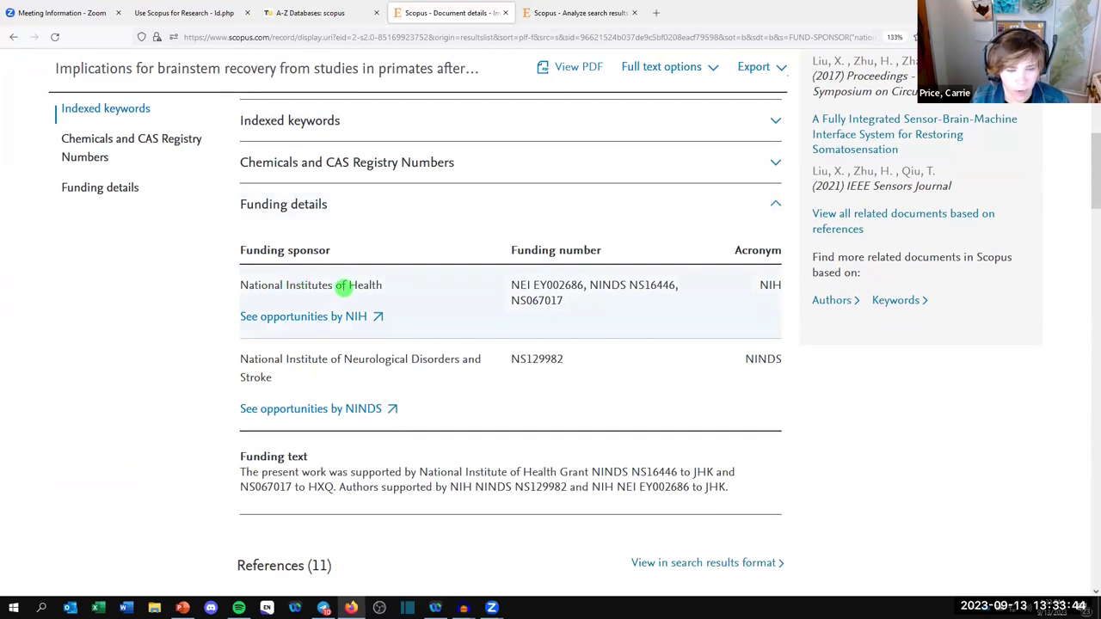
- Highlight the National Institutes of Health funding numbers and examine the second sponsor and the funding text in the article record
left_click_drag(511, 285, 602, 300)
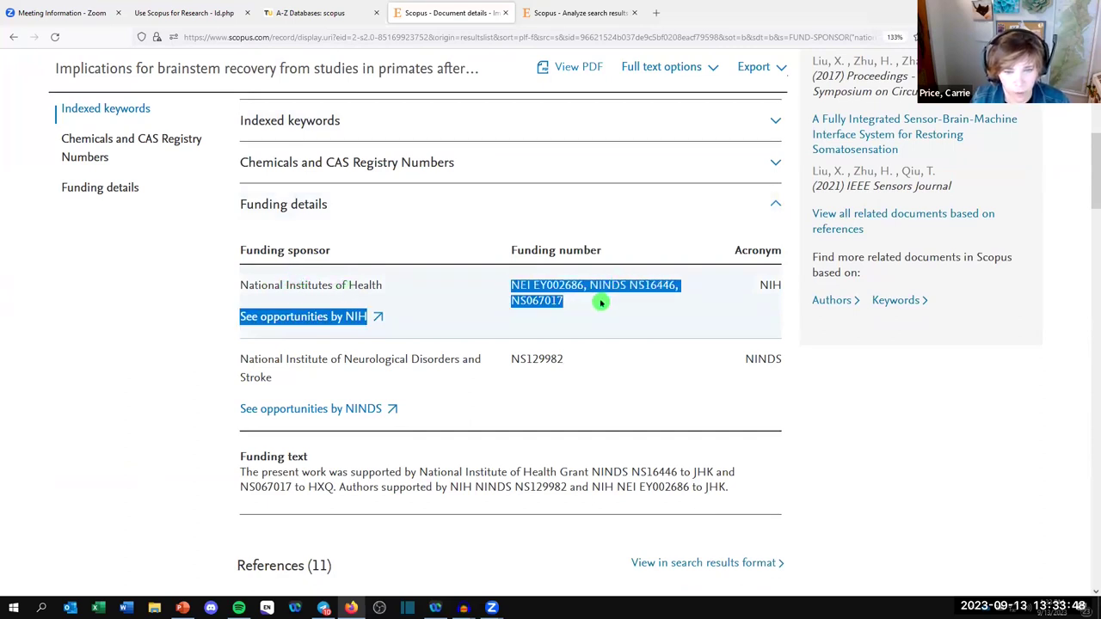
left_click(421, 369)
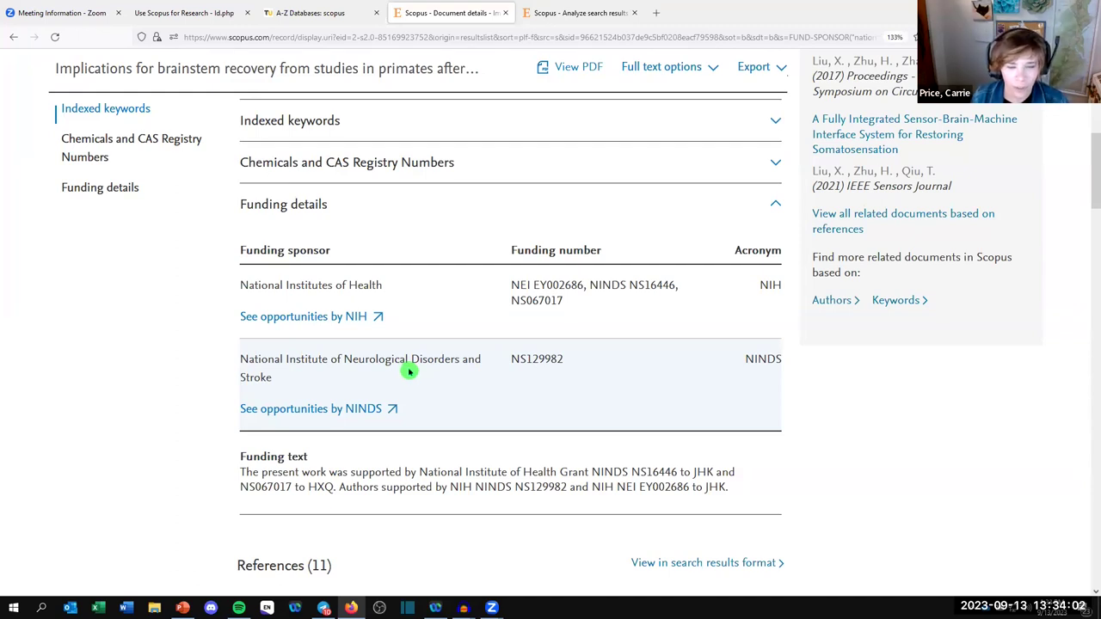
scroll(413, 370, "down", 3)
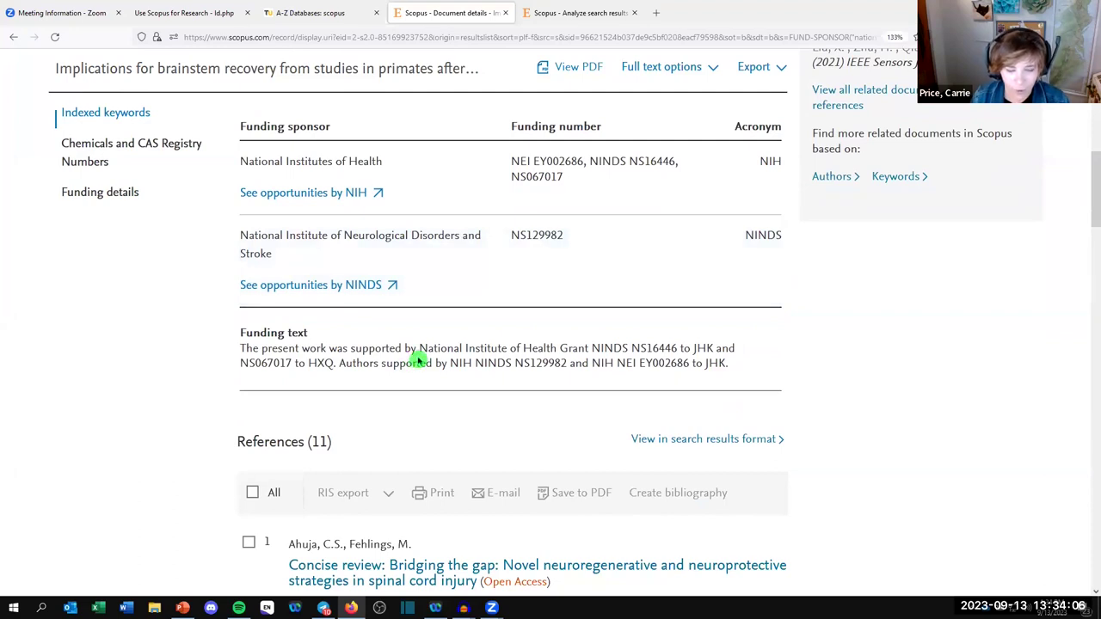
scroll(418, 359, "up", 3)
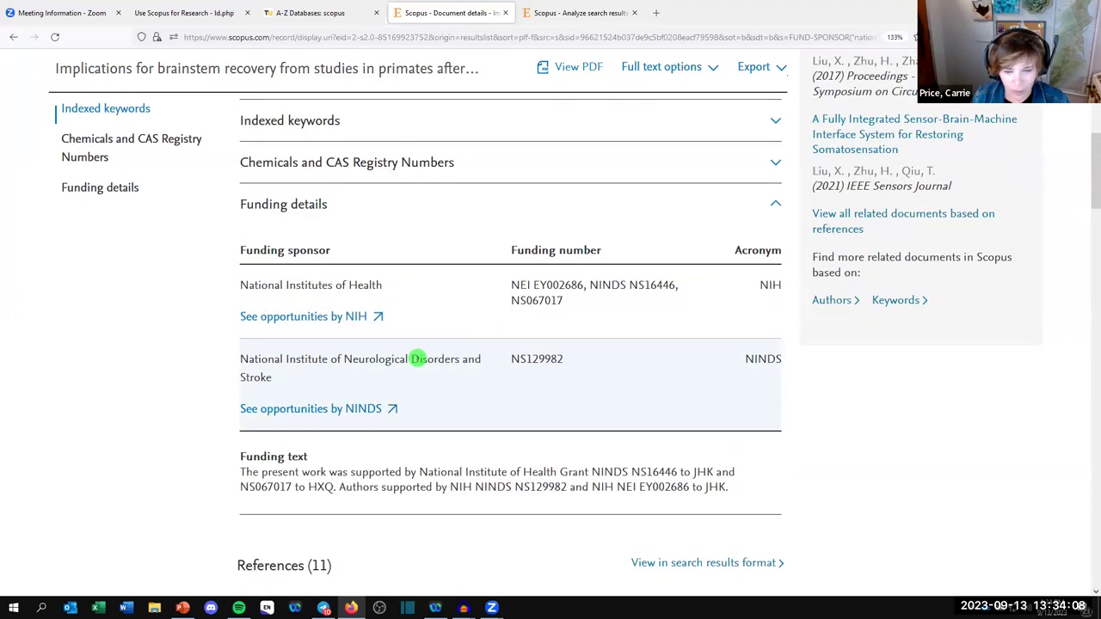
scroll(418, 319, "up", 12)
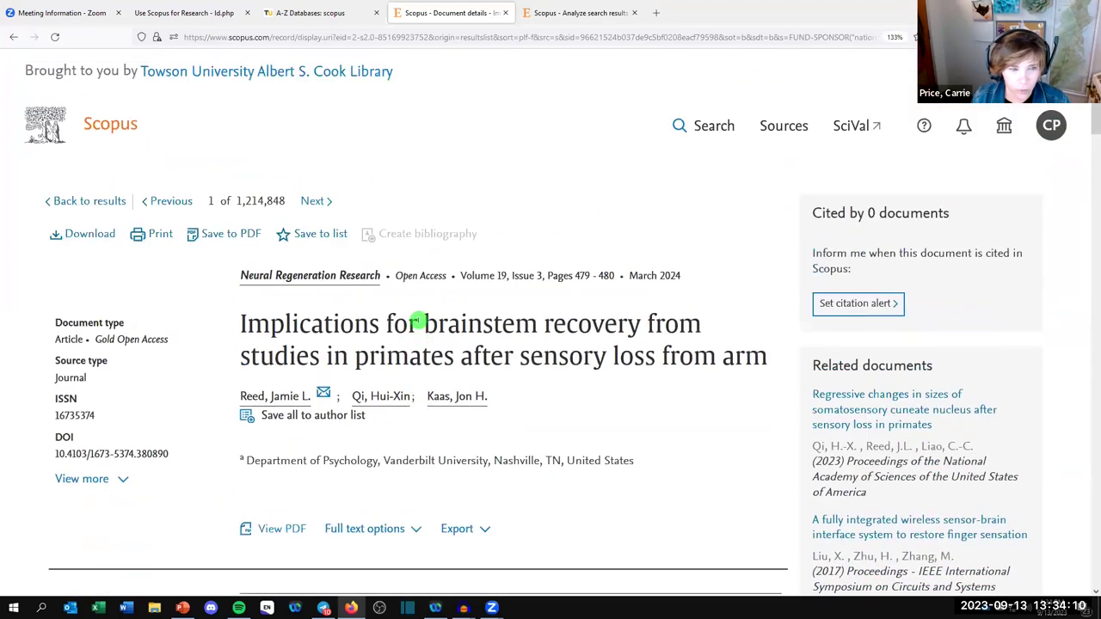
- Return to the funding sponsor results and review the funding-related fields available for searching, leaving the selected field as it is
left_click(14, 37)
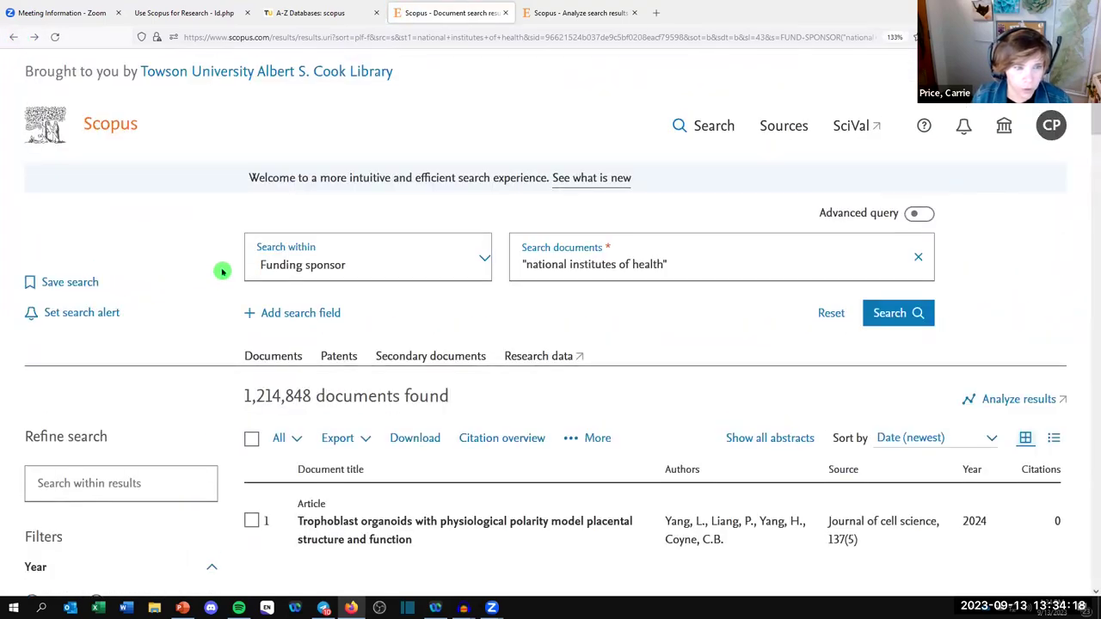
left_click(311, 263)
scroll(318, 387, "down", 3)
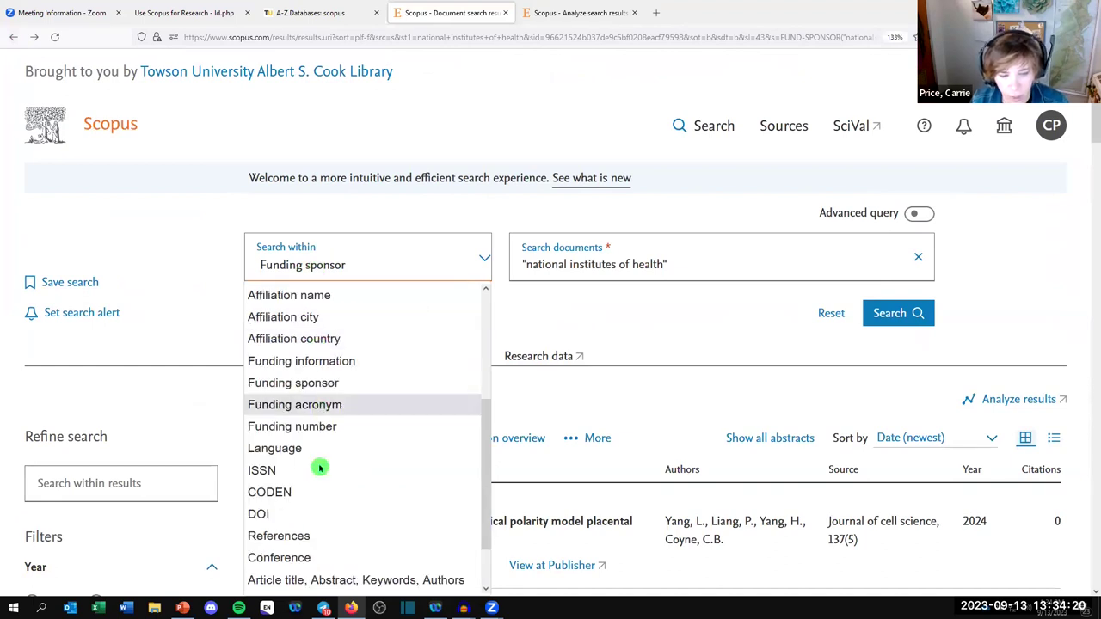
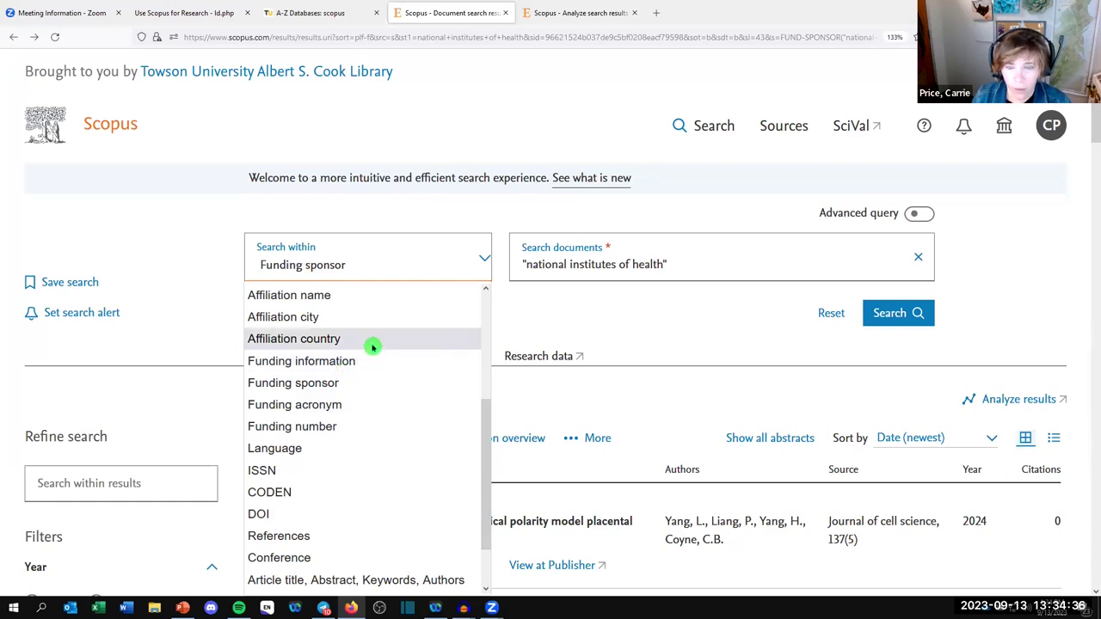
left_click(597, 349)
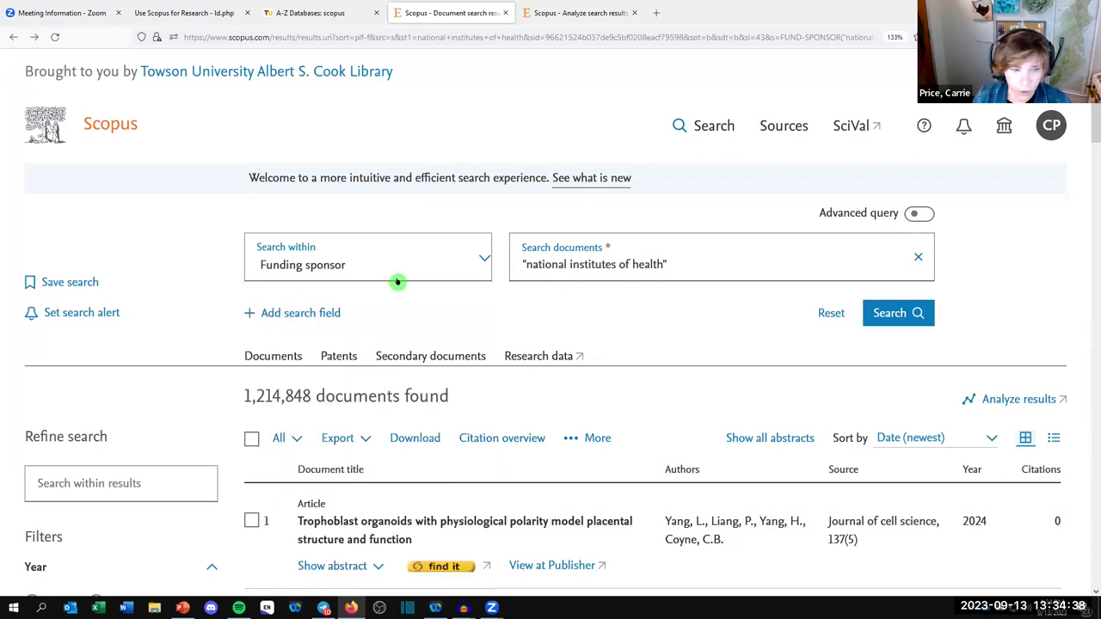
- Open the document search page and reopen the shipwreck search limited only by publication years after 1998 and before 2025 from the search history
left_click(713, 127)
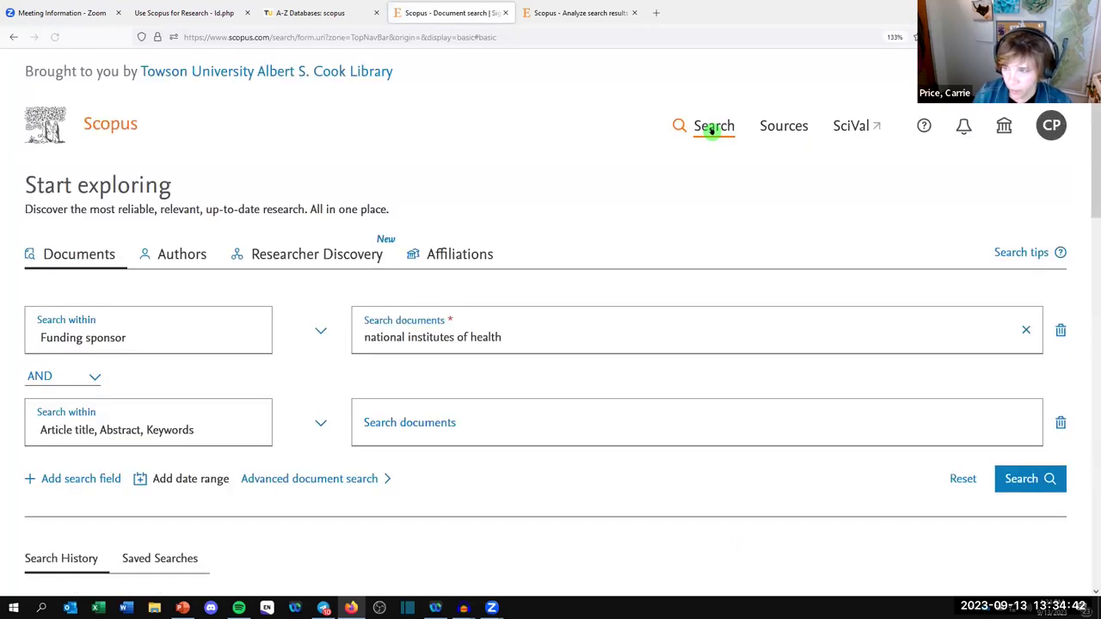
scroll(344, 301, "down", 3)
scroll(855, 361, "down", 3)
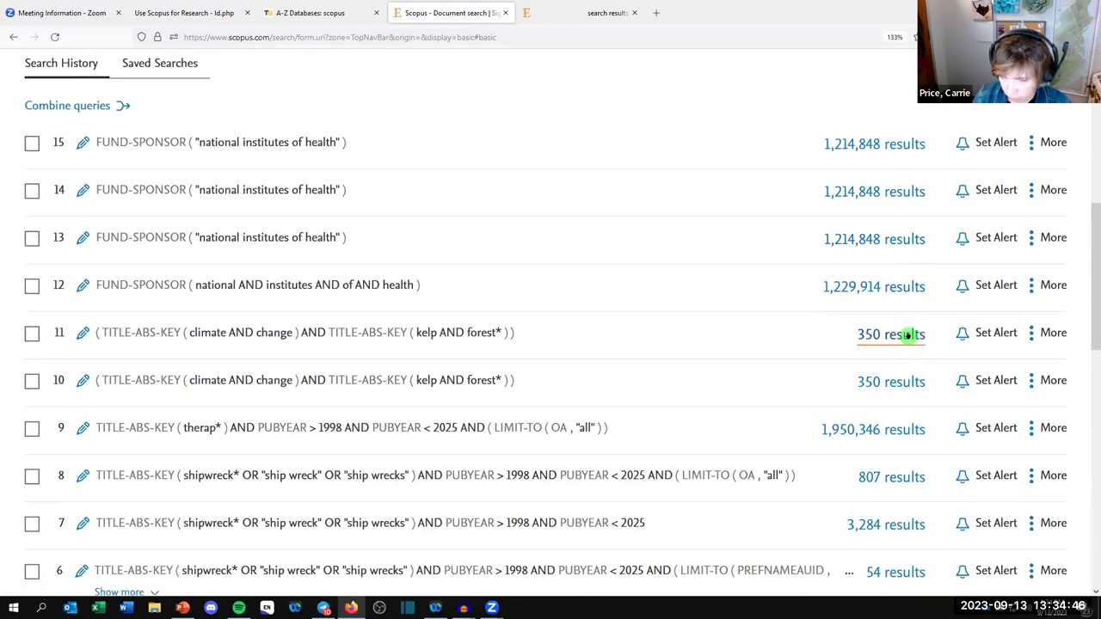
scroll(912, 359, "down", 2)
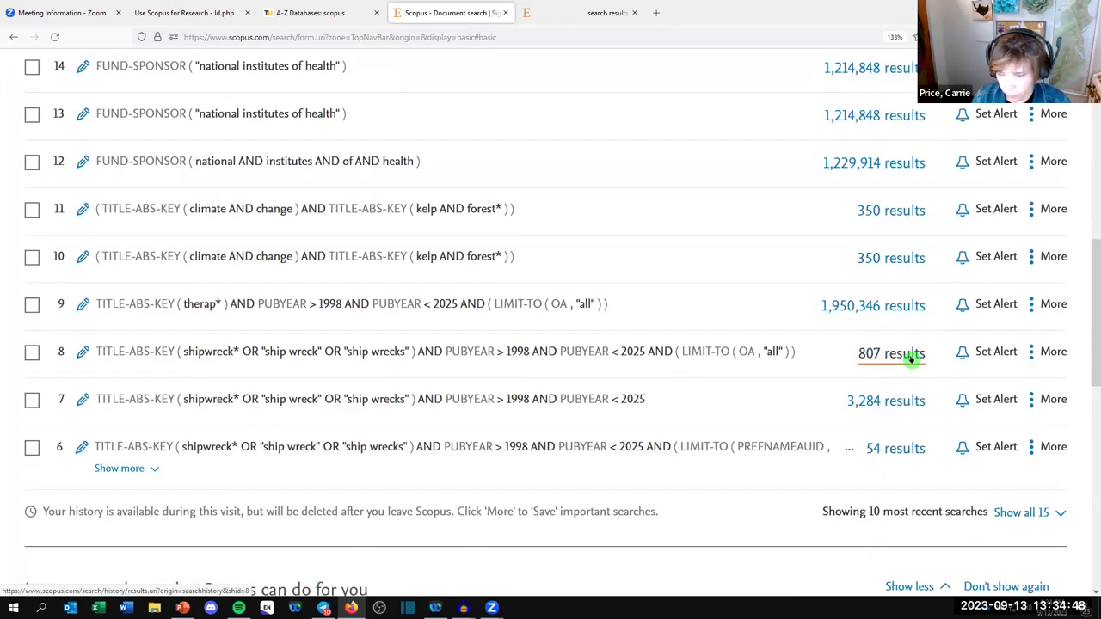
left_click(898, 408)
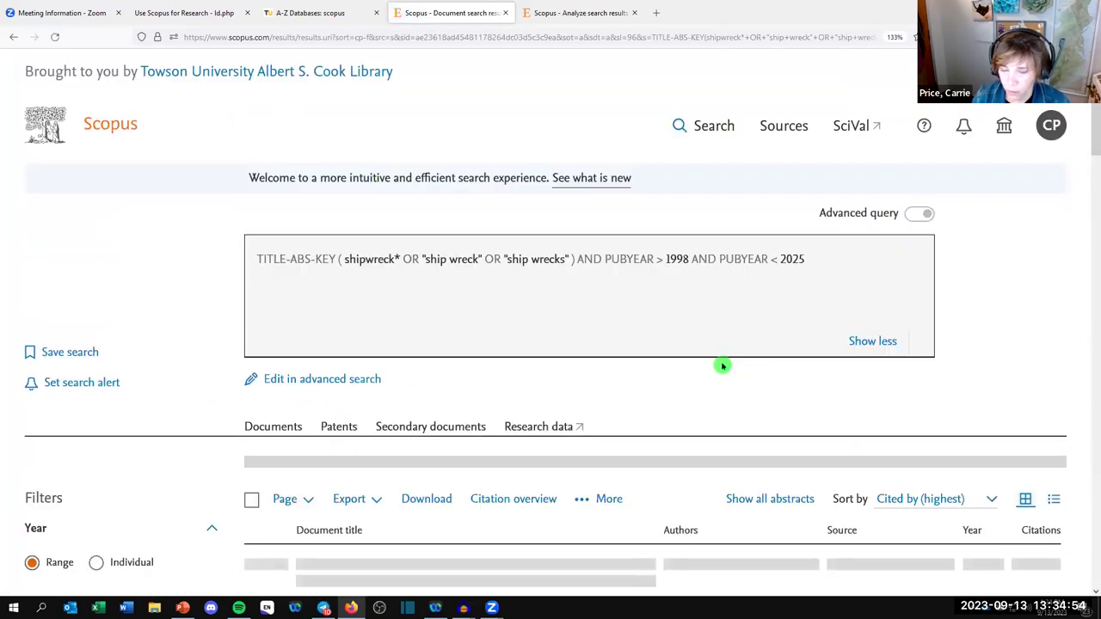
- Analyze the shipwreck search results and open the detailed breakdown of documents by funding sponsor
scroll(683, 386, "down", 1)
scroll(683, 385, "down", 3)
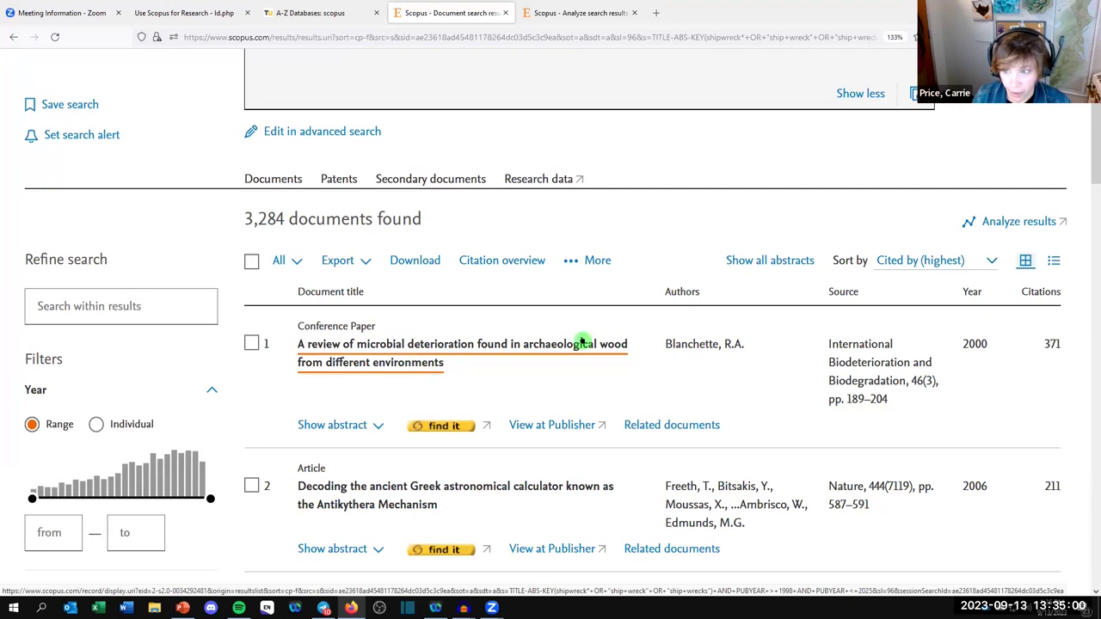
left_click(1039, 223)
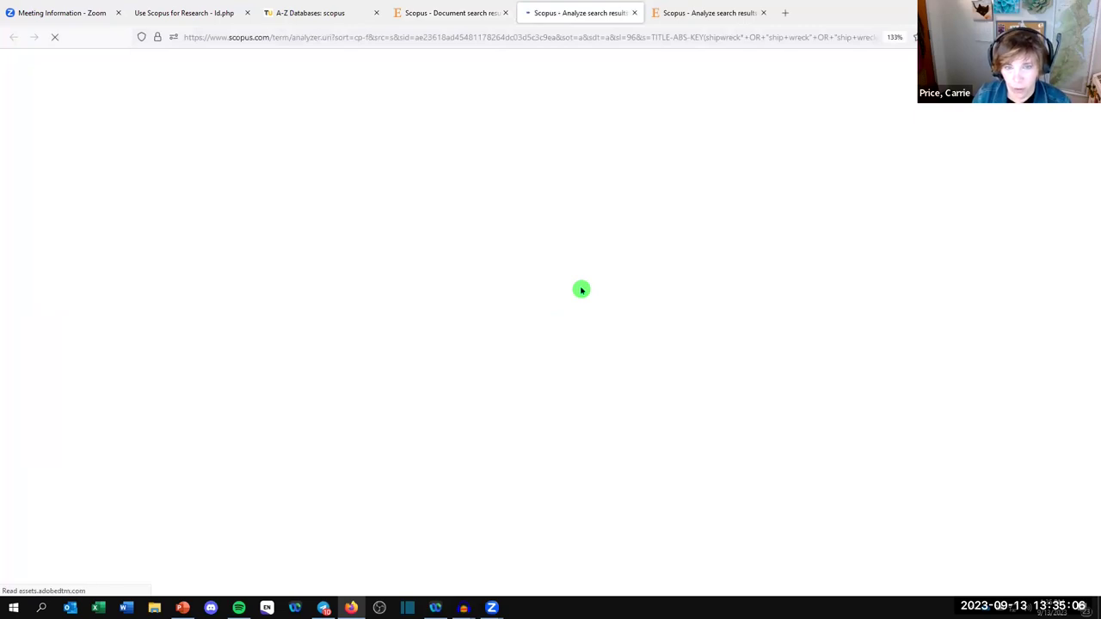
scroll(599, 266, "down", 15)
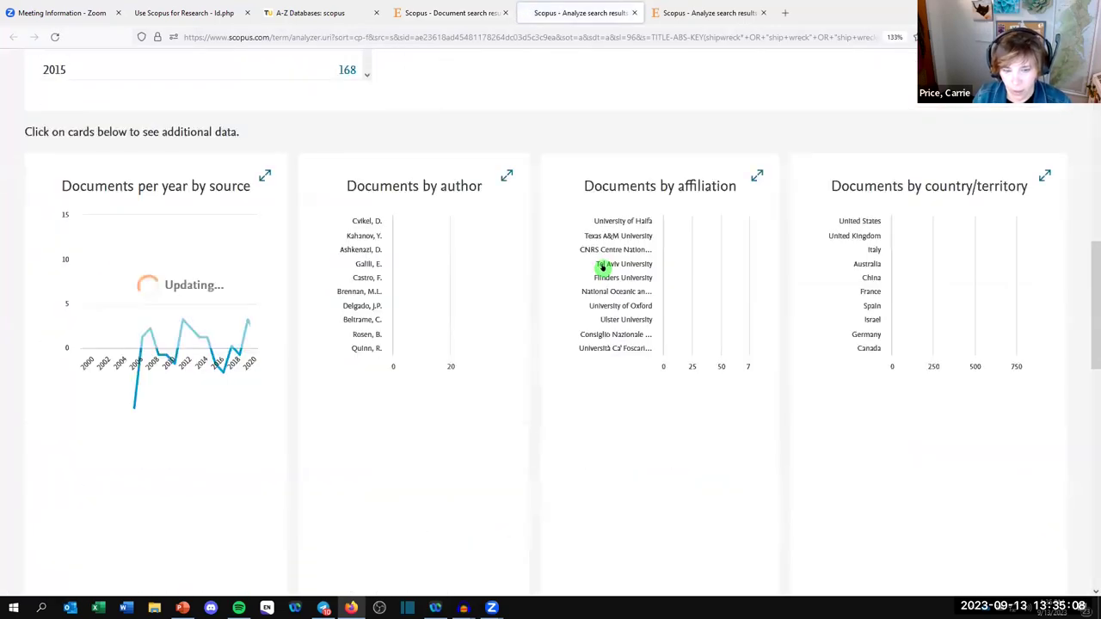
scroll(653, 272, "down", 3)
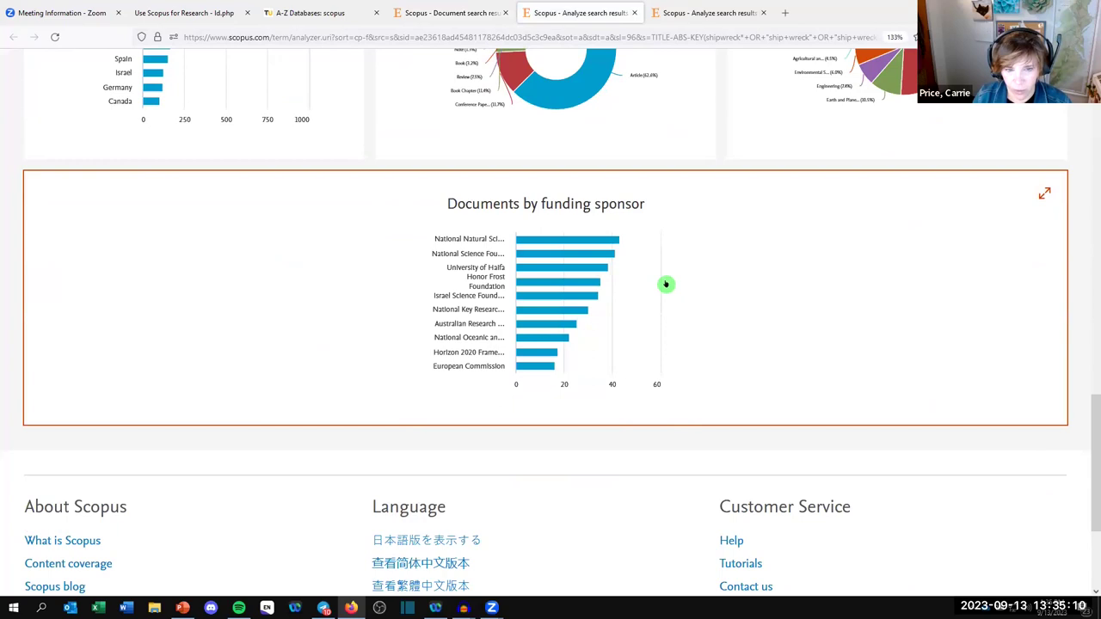
left_click(666, 284)
scroll(666, 284, "down", 6)
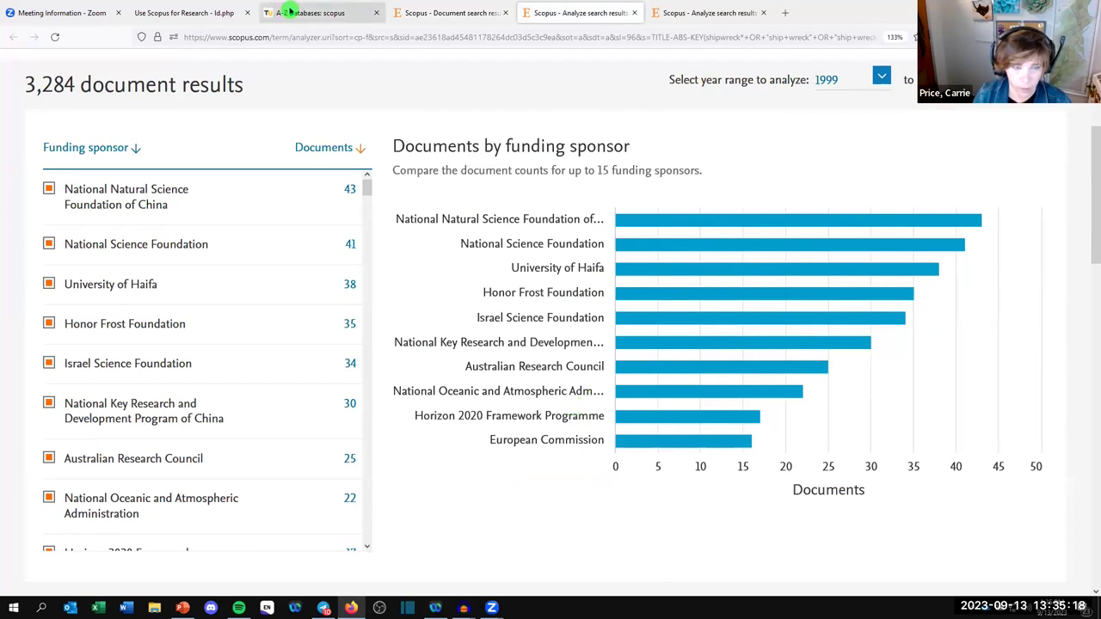
- Switch to the Use Scopus for Research slides and review the pages on finding funders and grants
left_click(172, 13)
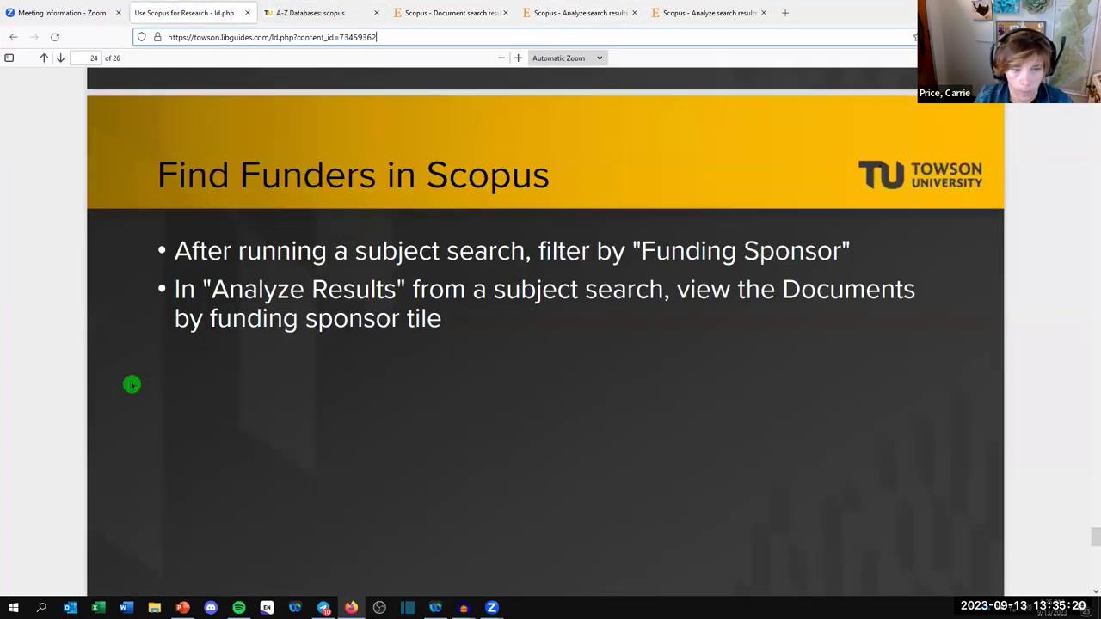
scroll(516, 488, "down", 5)
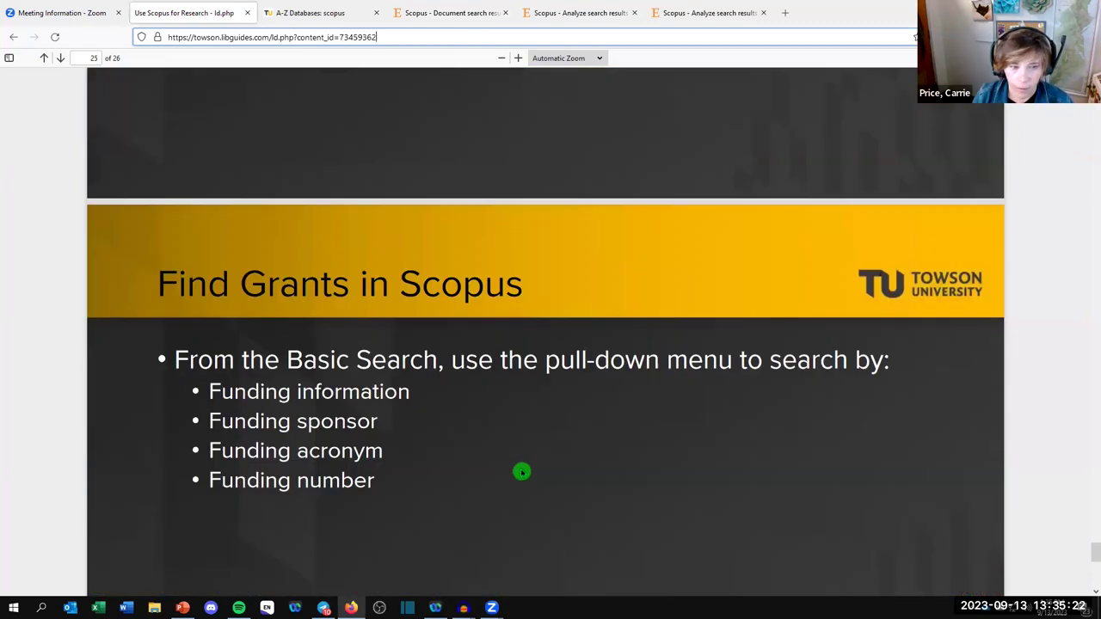
scroll(522, 472, "down", 5)
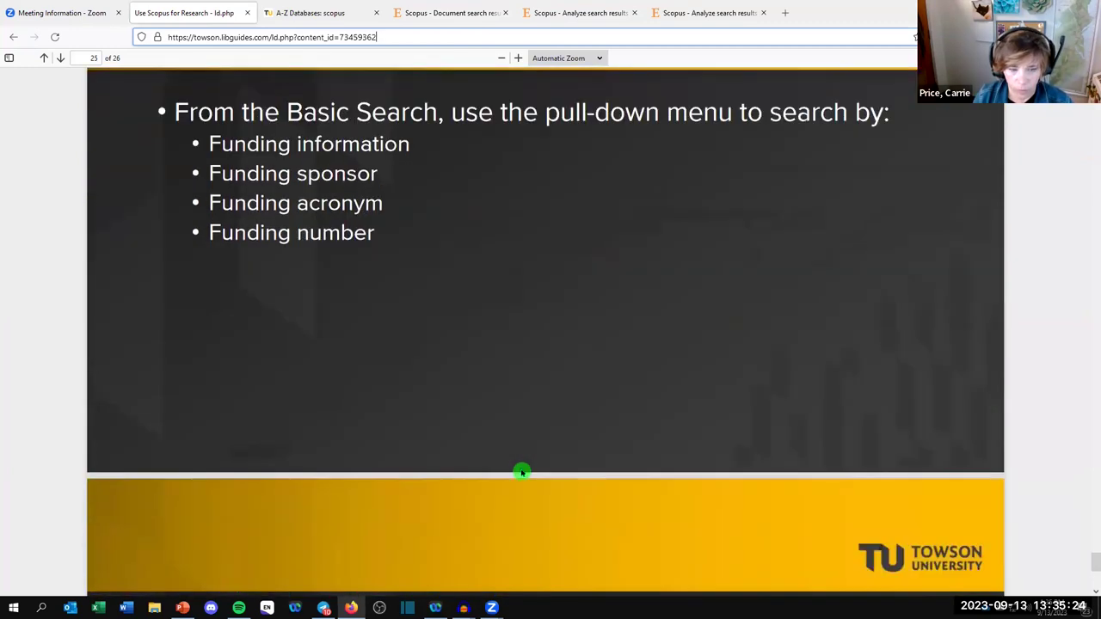
scroll(522, 399, "up", 4)
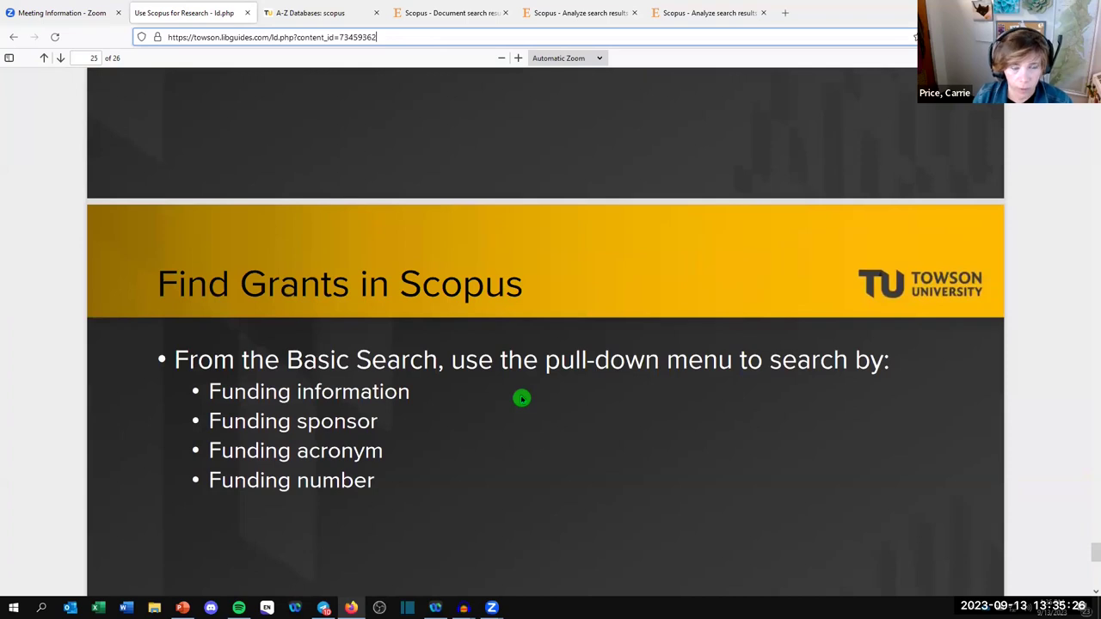
scroll(522, 398, "down", 1)
- Return to Scopus, open the Sources list, and open the source details of Ca-A Cancer Journal for Clinicians
left_click(457, 12)
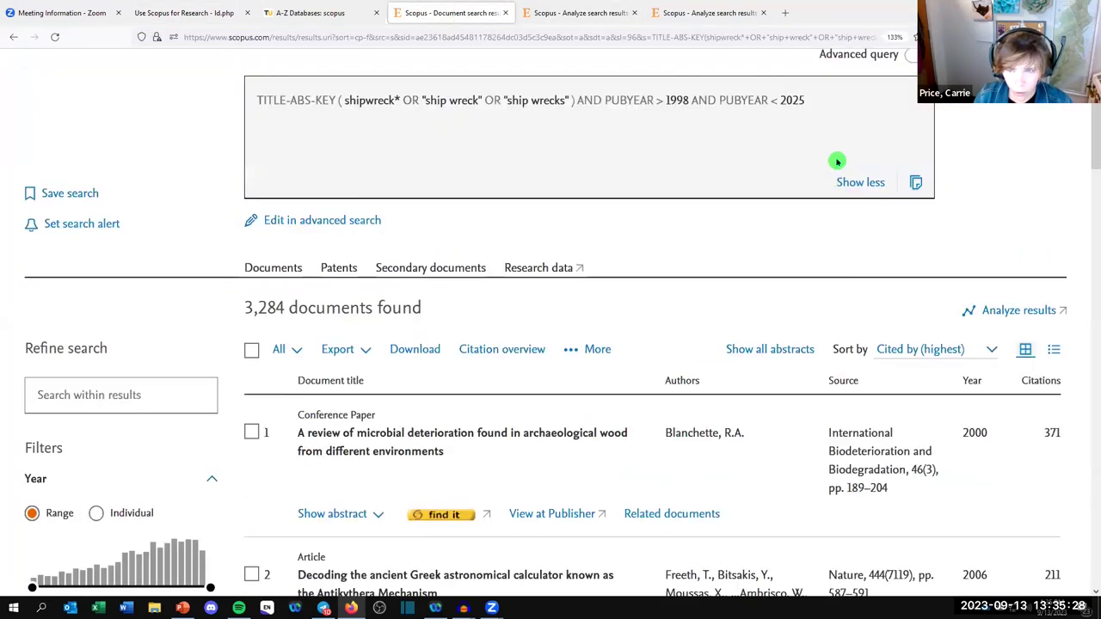
scroll(837, 161, "up", 2)
left_click(781, 127)
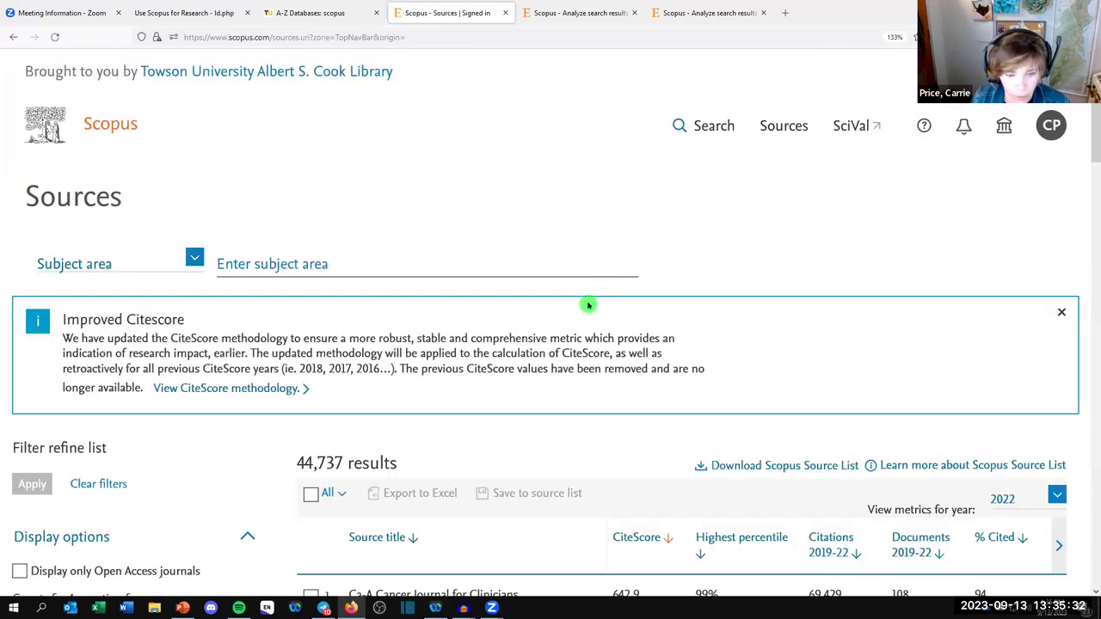
scroll(589, 305, "down", 3)
left_click(312, 351)
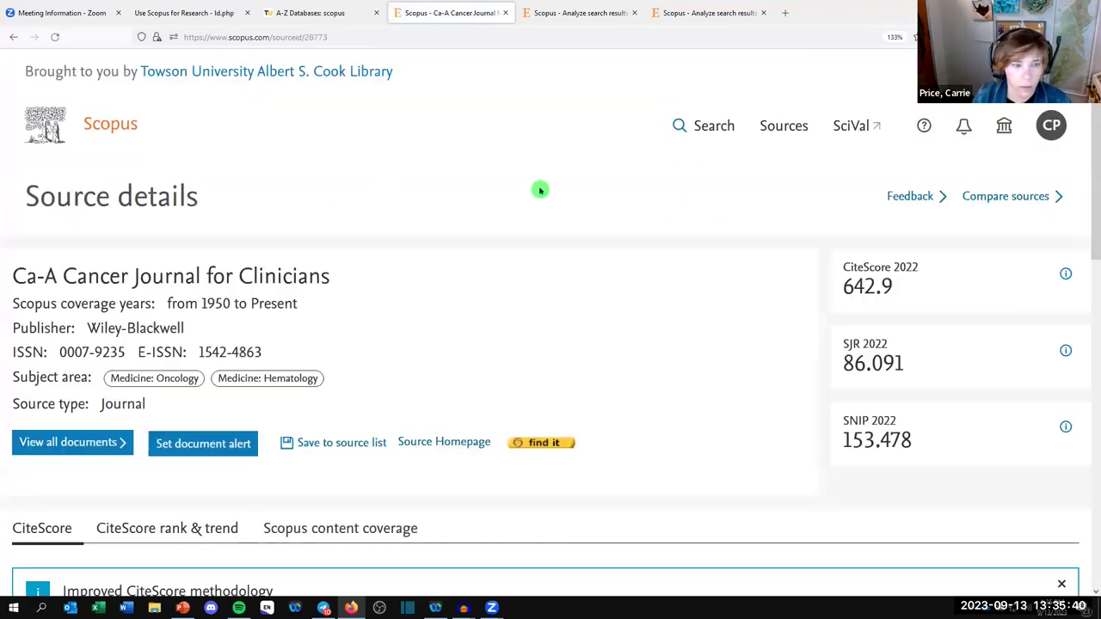
- Review the CiteScore metrics and rankings of Ca-A Cancer Journal for Clinicians and open the source comparison for it
scroll(579, 223, "down", 3)
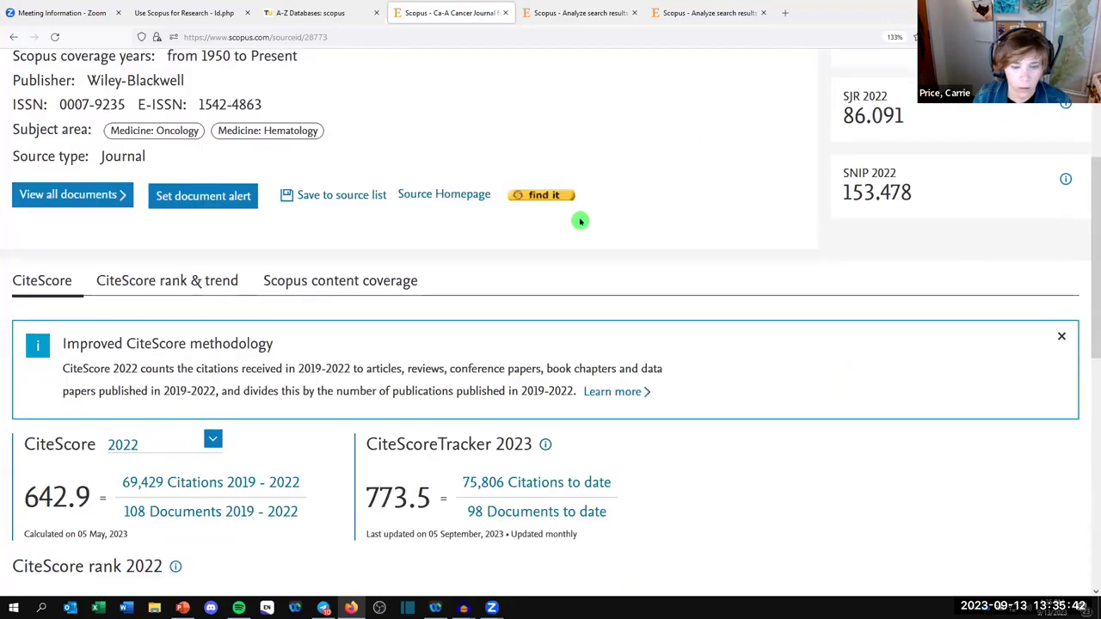
scroll(580, 222, "down", 5)
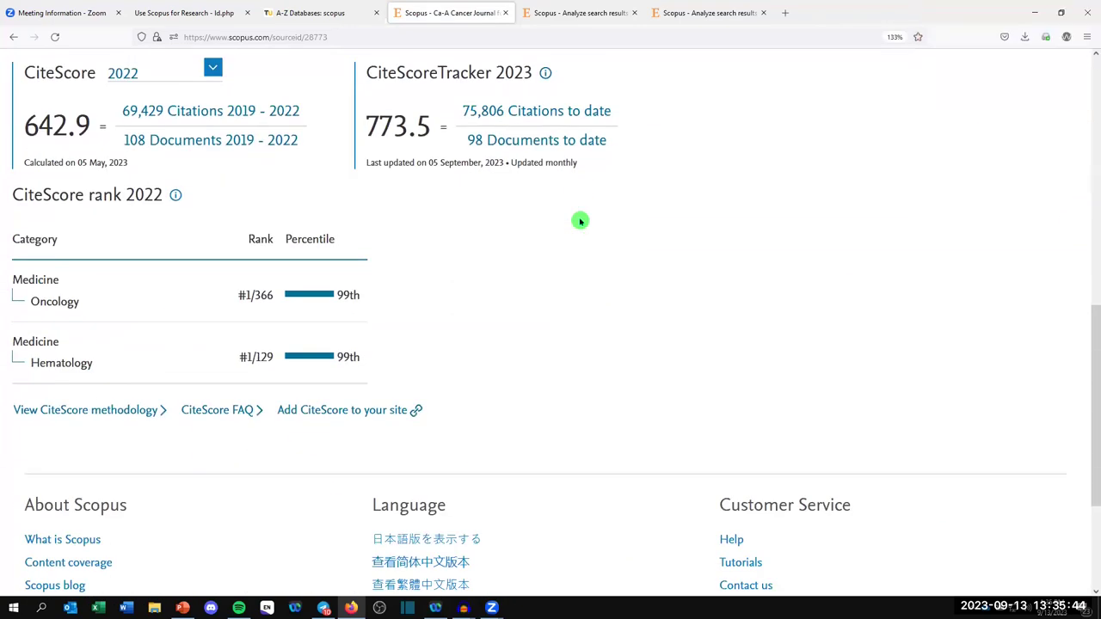
scroll(579, 222, "up", 5)
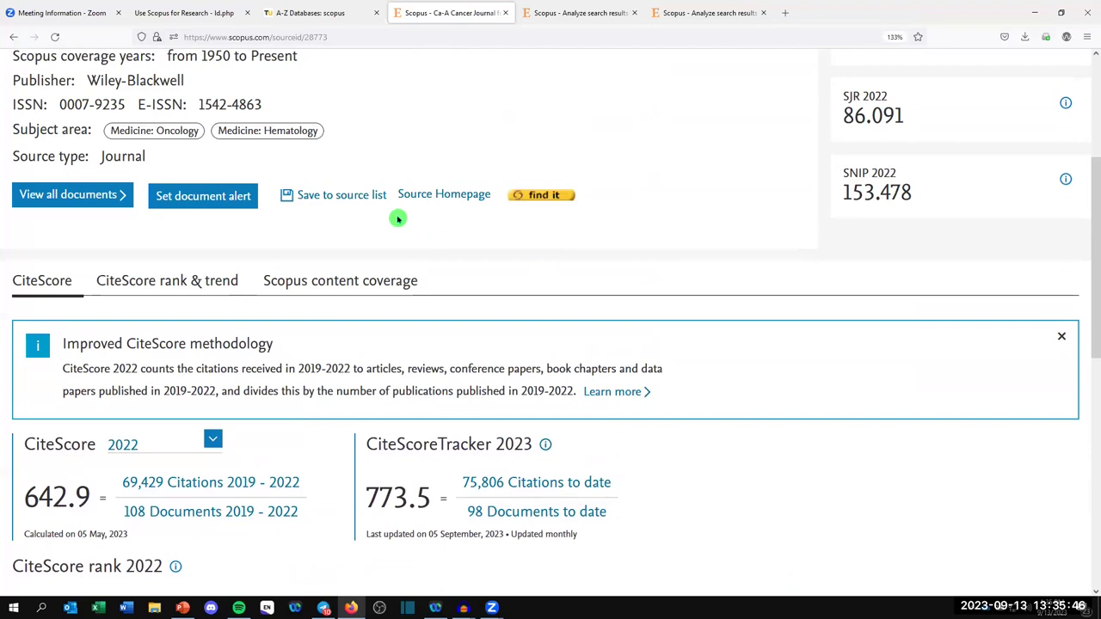
scroll(503, 199, "up", 2)
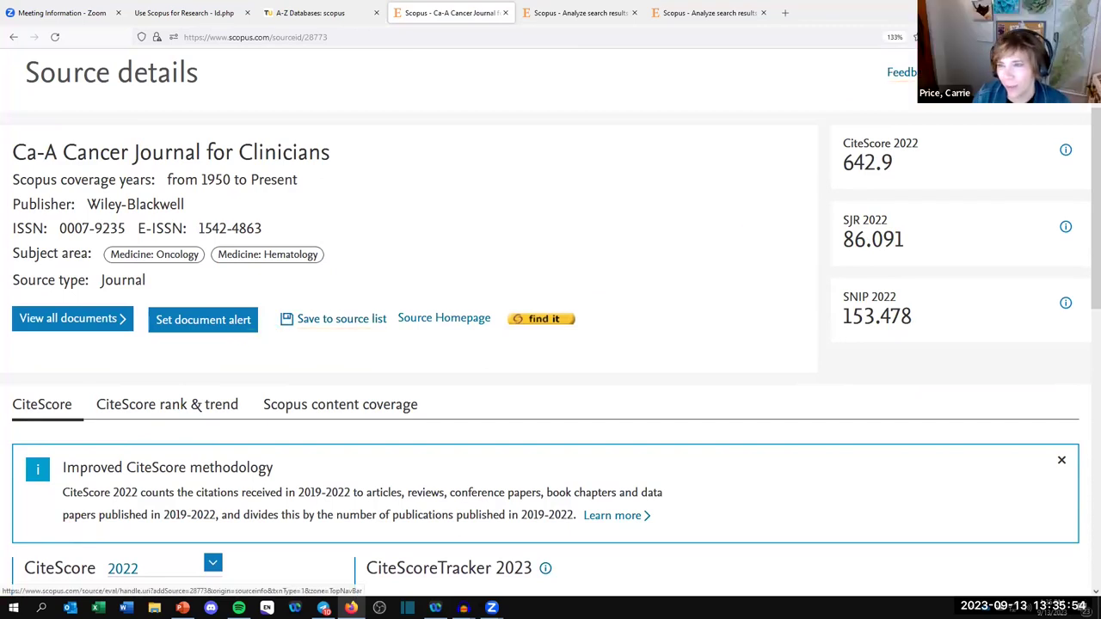
left_click(981, 72)
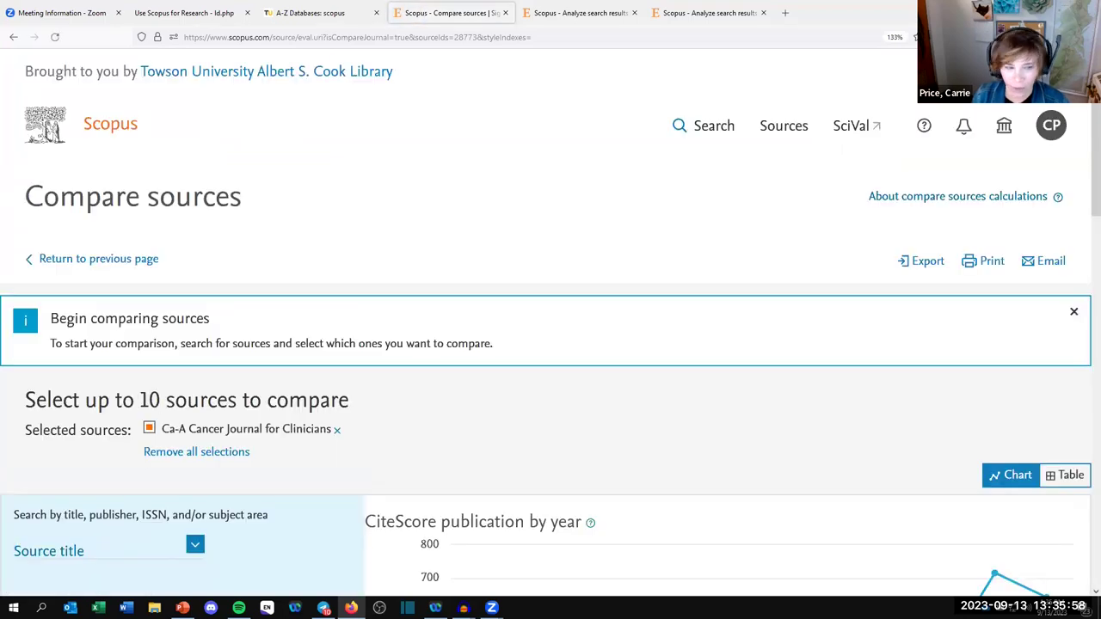
- Examine the source comparison page for Ca-A Cancer Journal for Clinicians, including the CiteScore, SJR, SNIP and citations charts by year
scroll(733, 405, "down", 3)
scroll(734, 405, "down", 1)
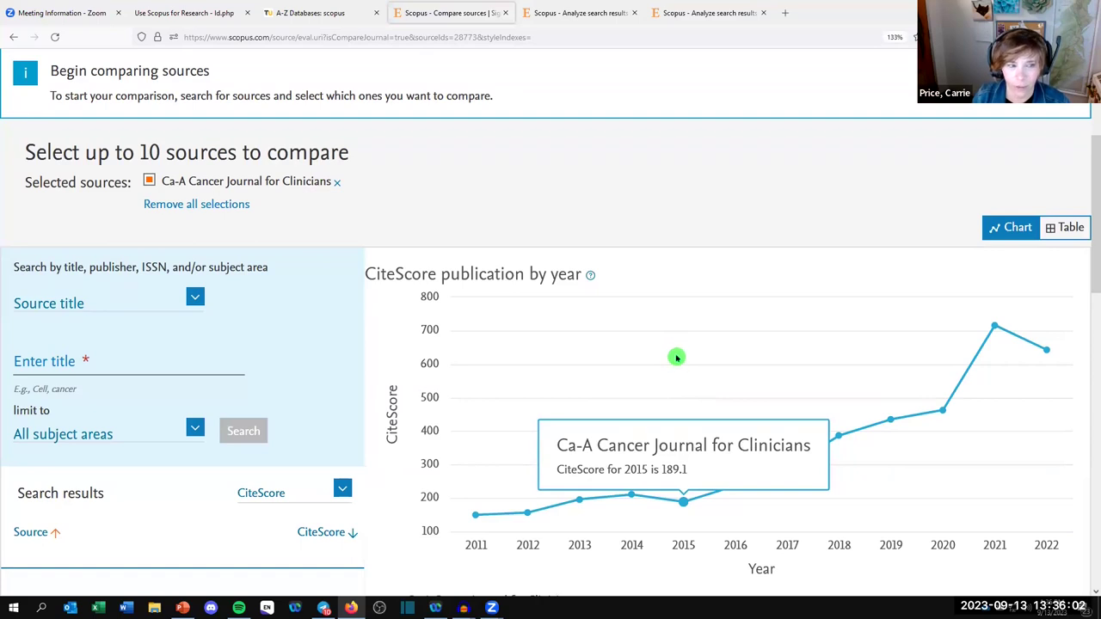
scroll(676, 357, "down", 3)
scroll(155, 207, "up", 2)
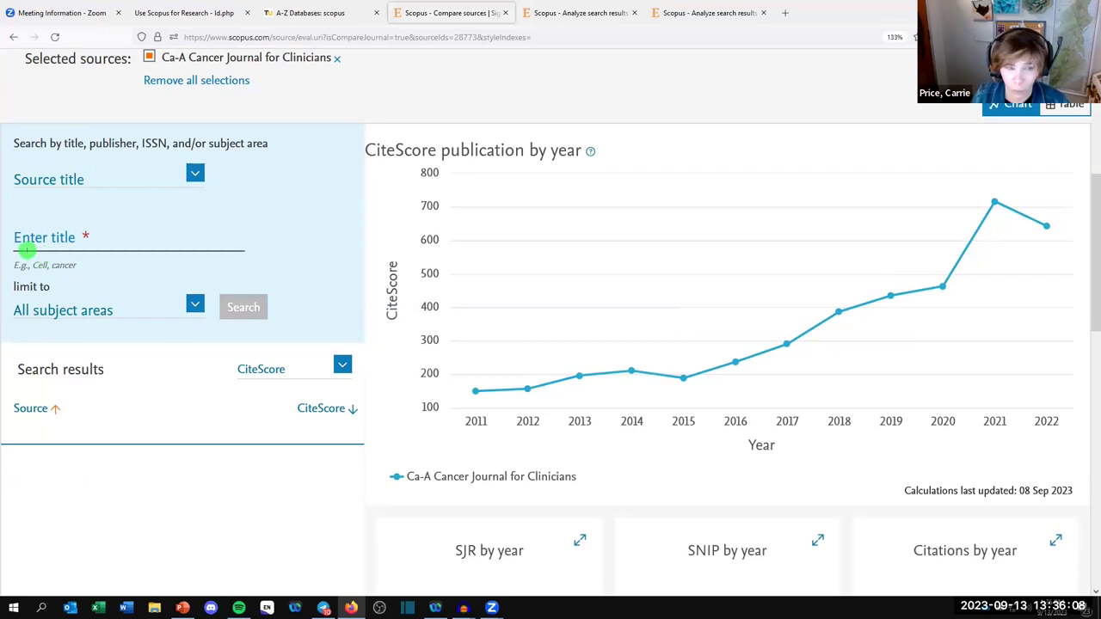
scroll(665, 432, "down", 2)
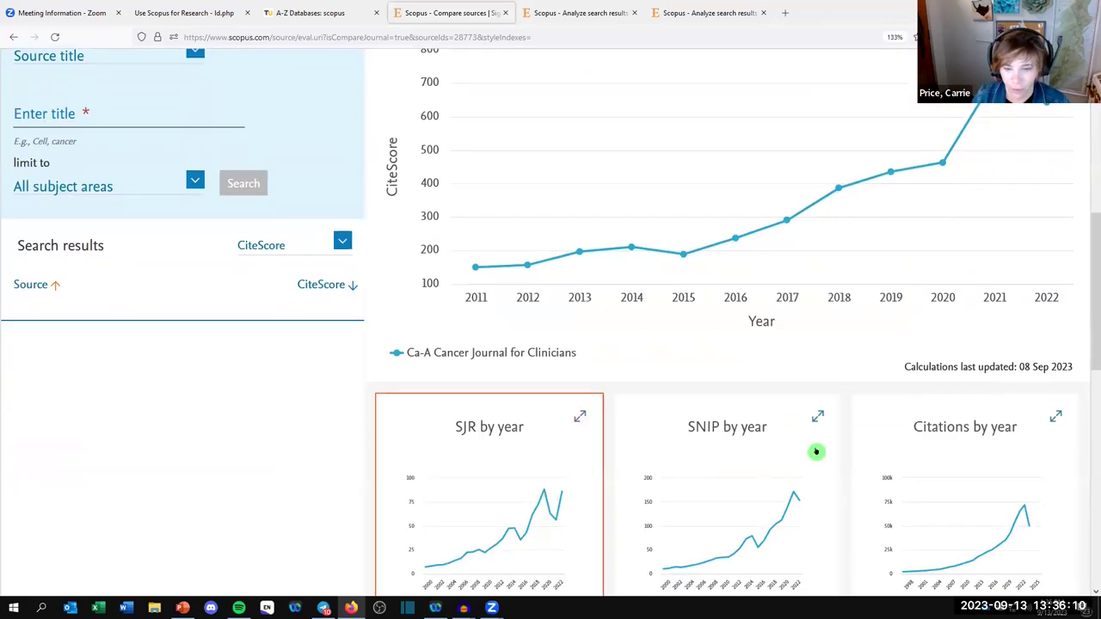
scroll(634, 283, "up", 2)
scroll(653, 301, "up", 1)
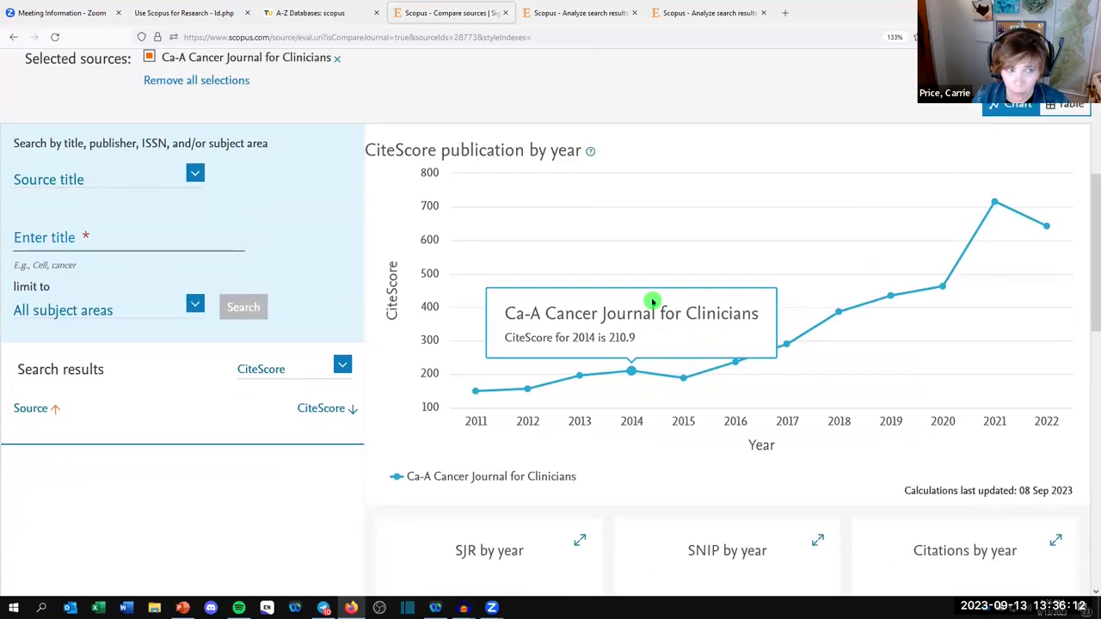
scroll(653, 300, "up", 3)
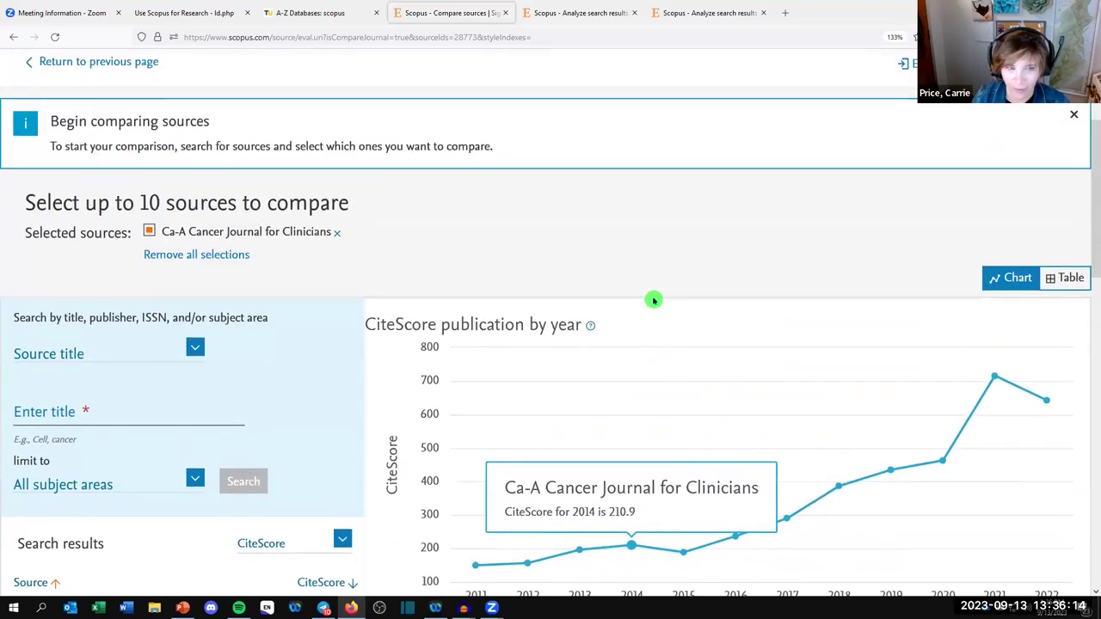
- Switch to the Use Scopus for Research slides and review the Find Grants in Scopus page
left_click(183, 15)
scroll(323, 359, "down", 5)
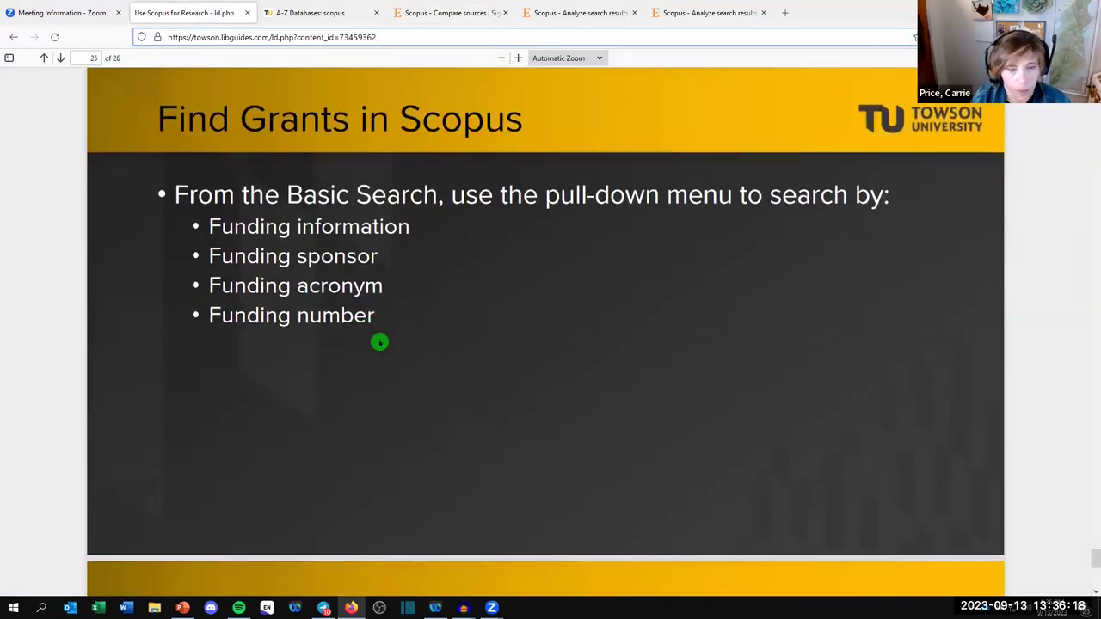
scroll(567, 361, "up", 3)
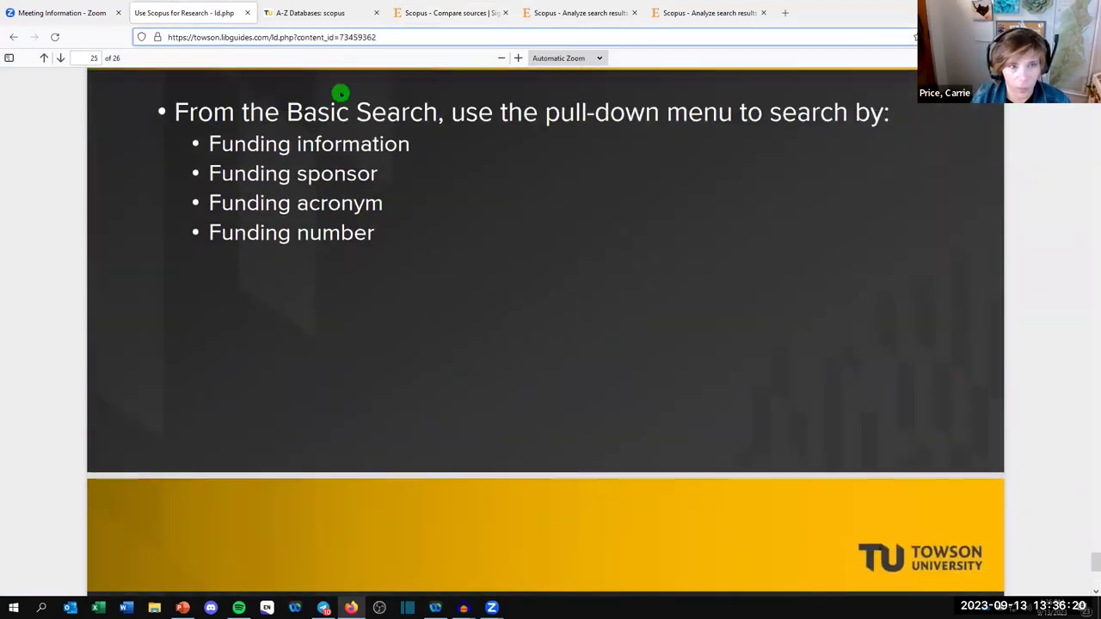
- Return to Scopus, search affiliations for "towson university", and open the Towson University affiliation profile
left_click(285, 12)
left_click(449, 13)
scroll(437, 162, "up", 3)
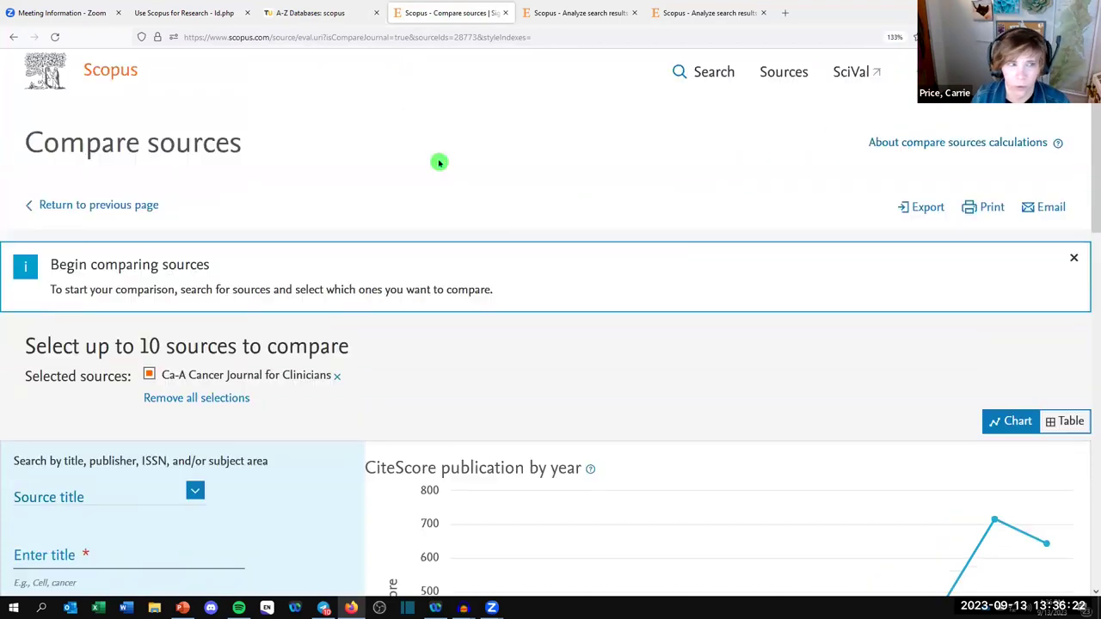
left_click(708, 134)
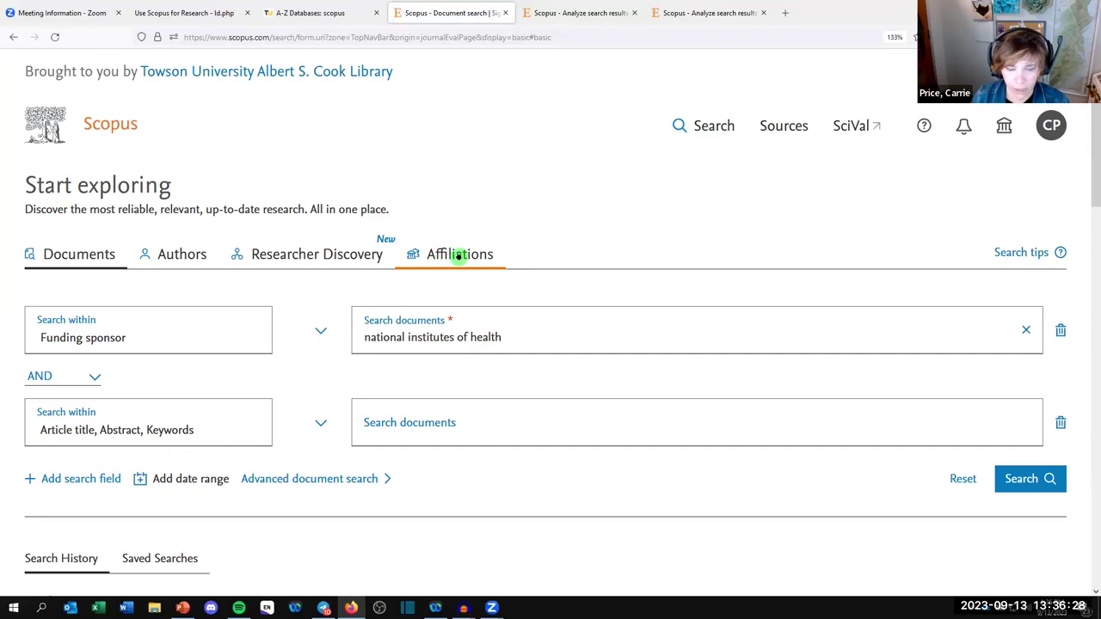
left_click(460, 255)
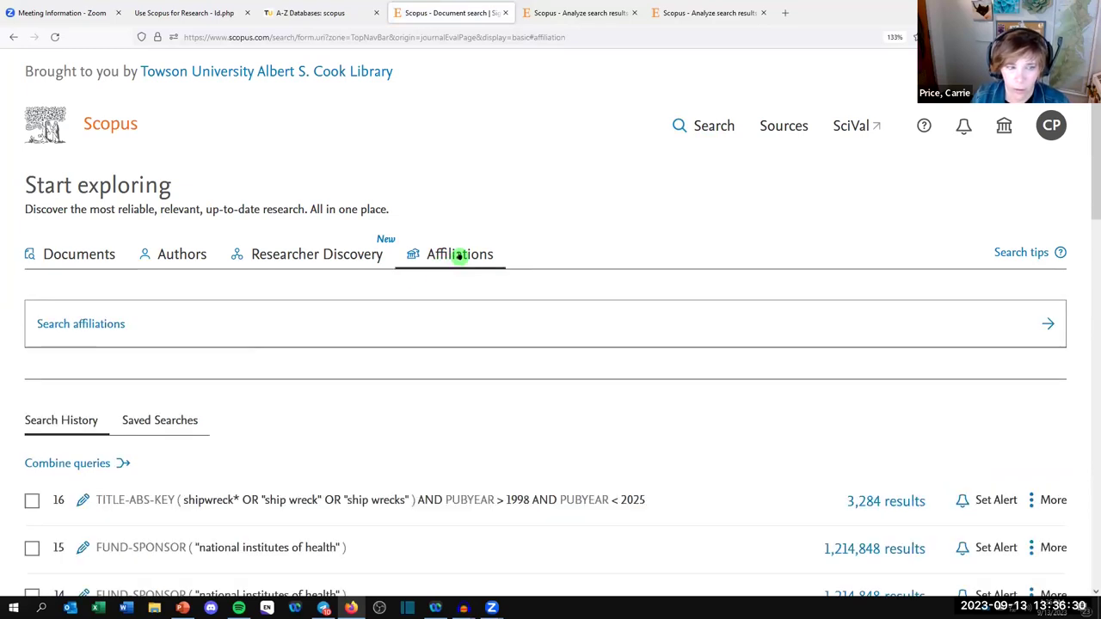
left_click(248, 323)
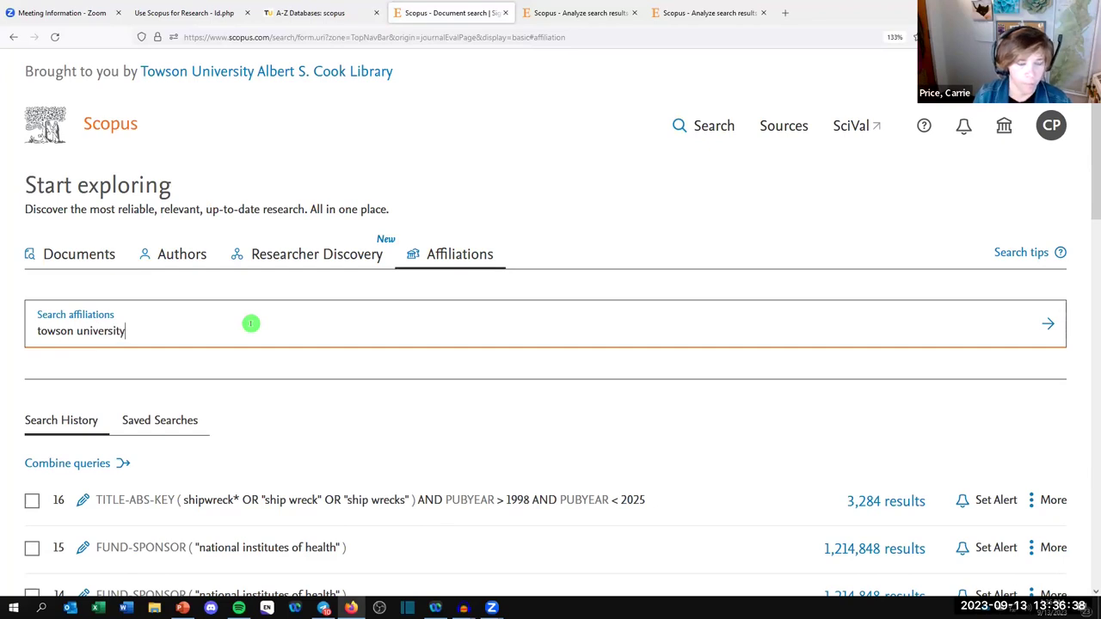
left_click(123, 365)
- Examine Towson University's document and author counts and its breakdown of documents by subject area
scroll(373, 270, "down", 5)
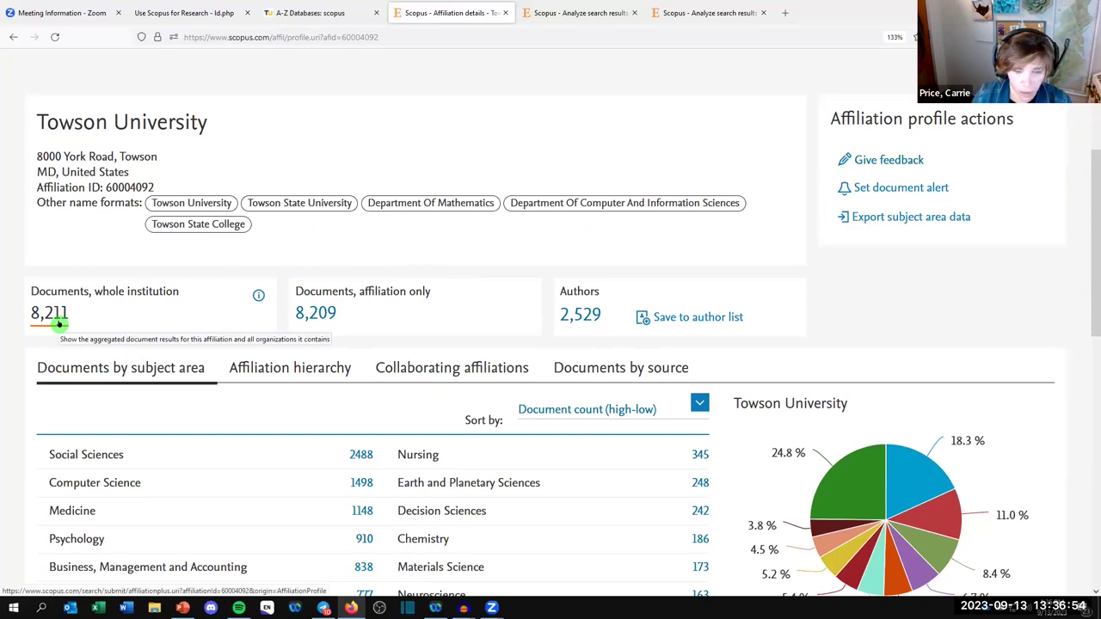
scroll(91, 373, "down", 4)
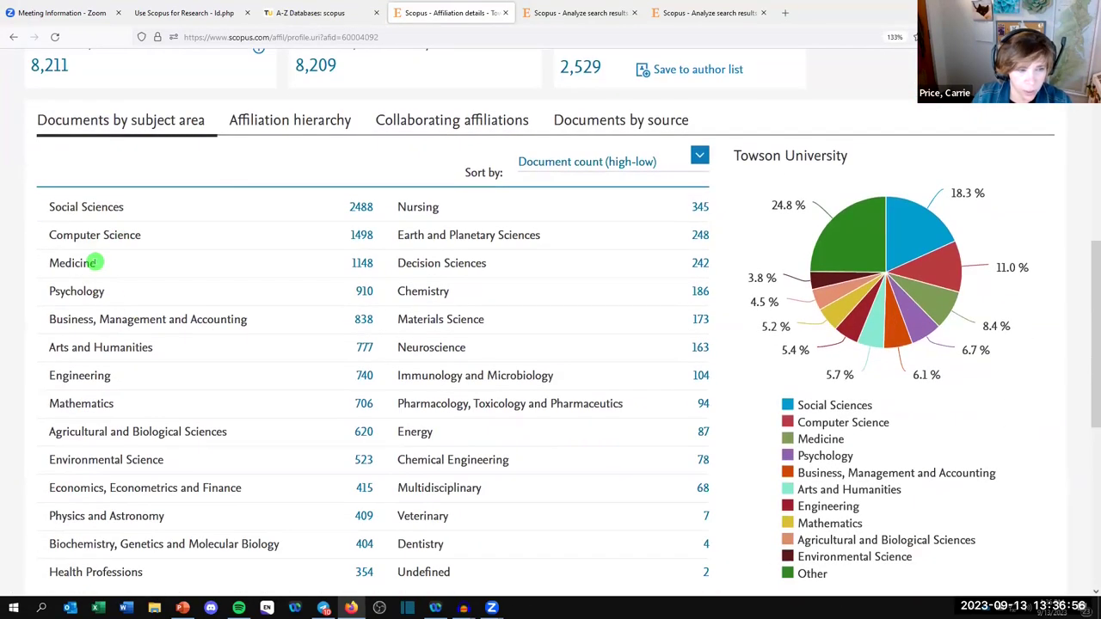
scroll(109, 281, "down", 2)
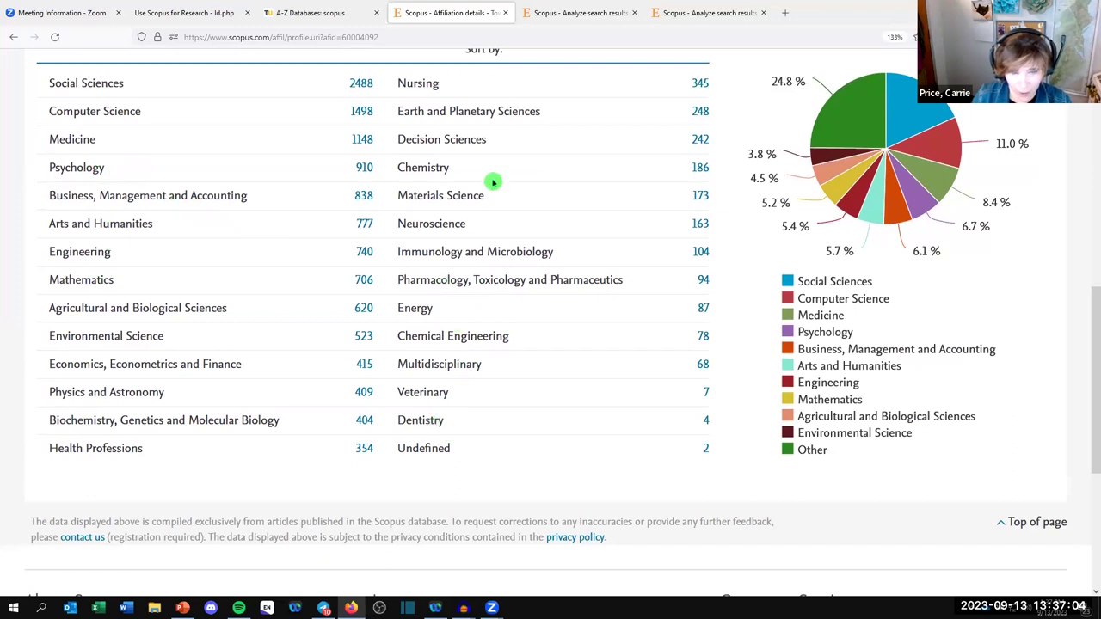
scroll(496, 176, "up", 3)
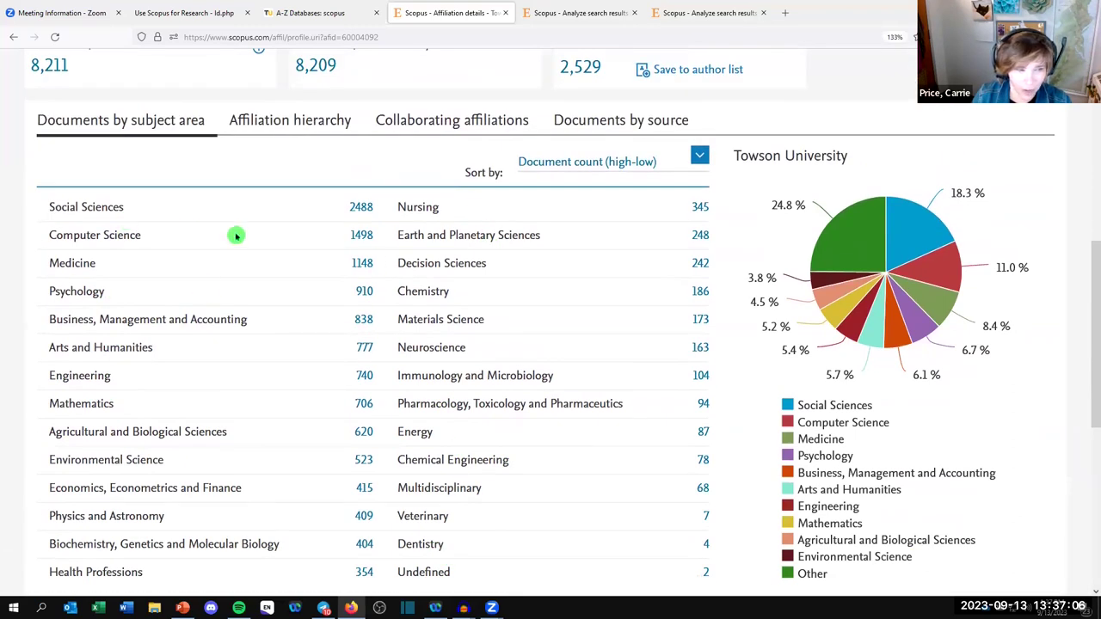
mouse_move(881, 329)
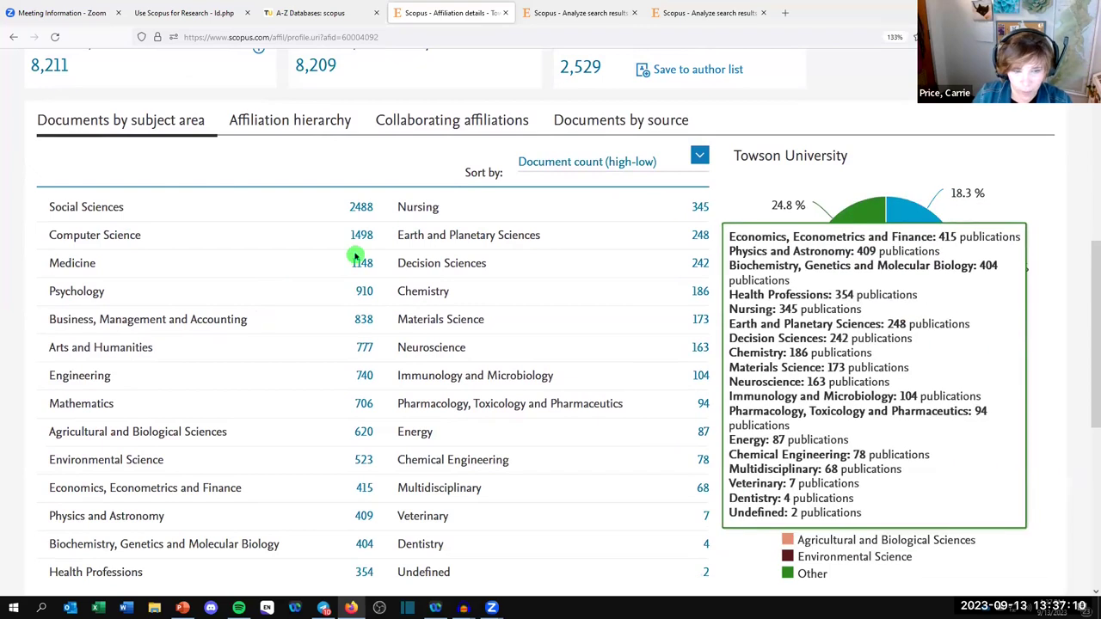
scroll(396, 284, "down", 9)
scroll(422, 314, "up", 3)
scroll(419, 310, "up", 9)
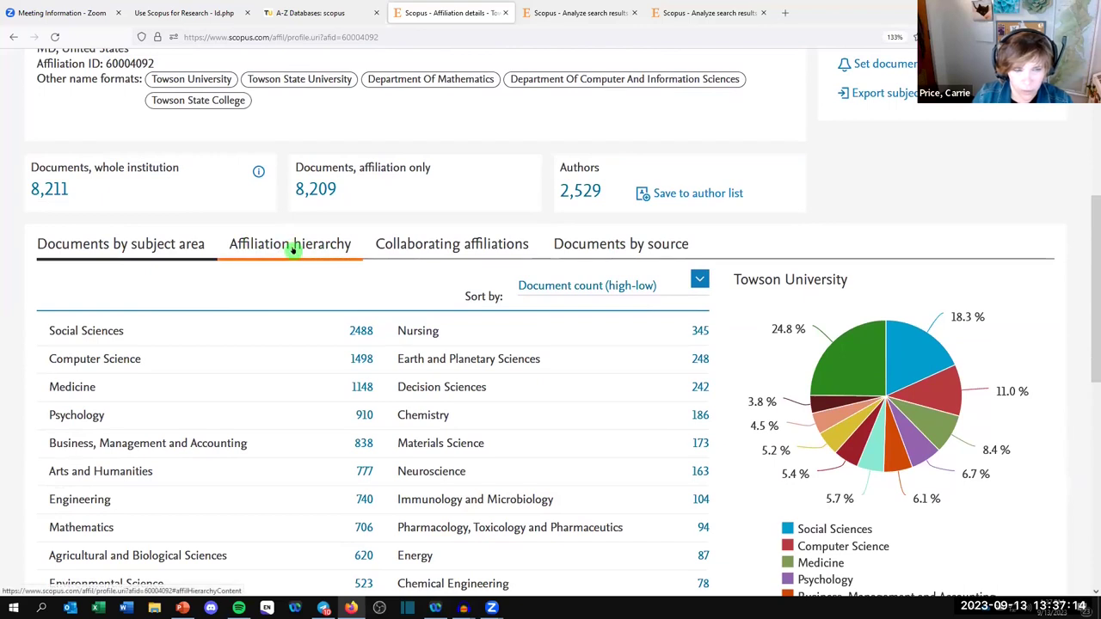
- Show Towson University's affiliation hierarchy and review the institutions within the University System of Maryland
left_click(293, 246)
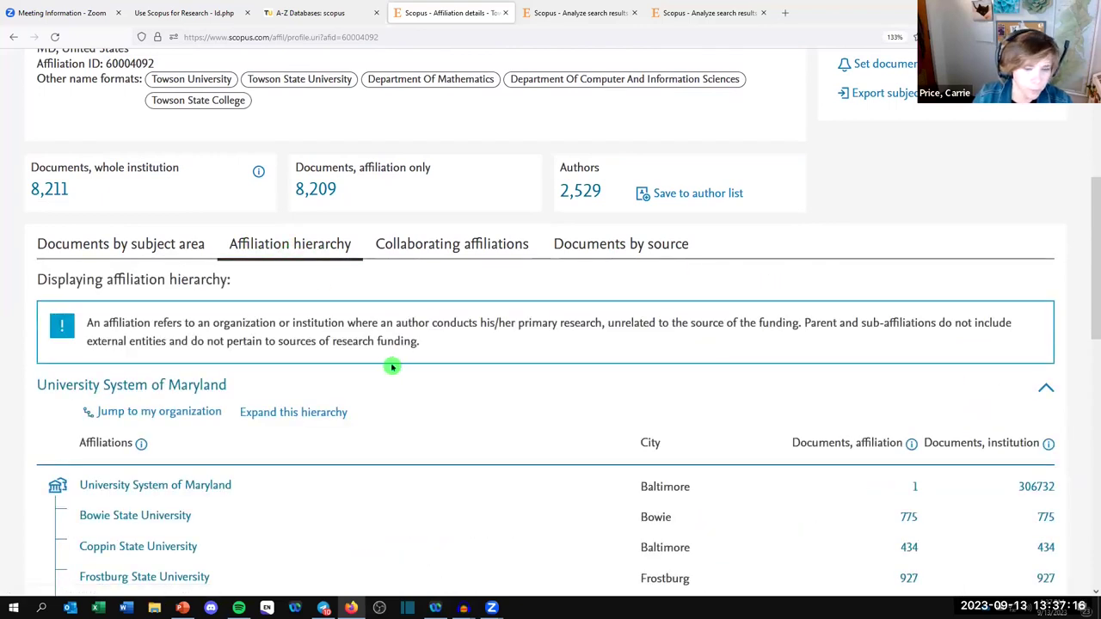
scroll(392, 366, "down", 2)
scroll(419, 367, "down", 2)
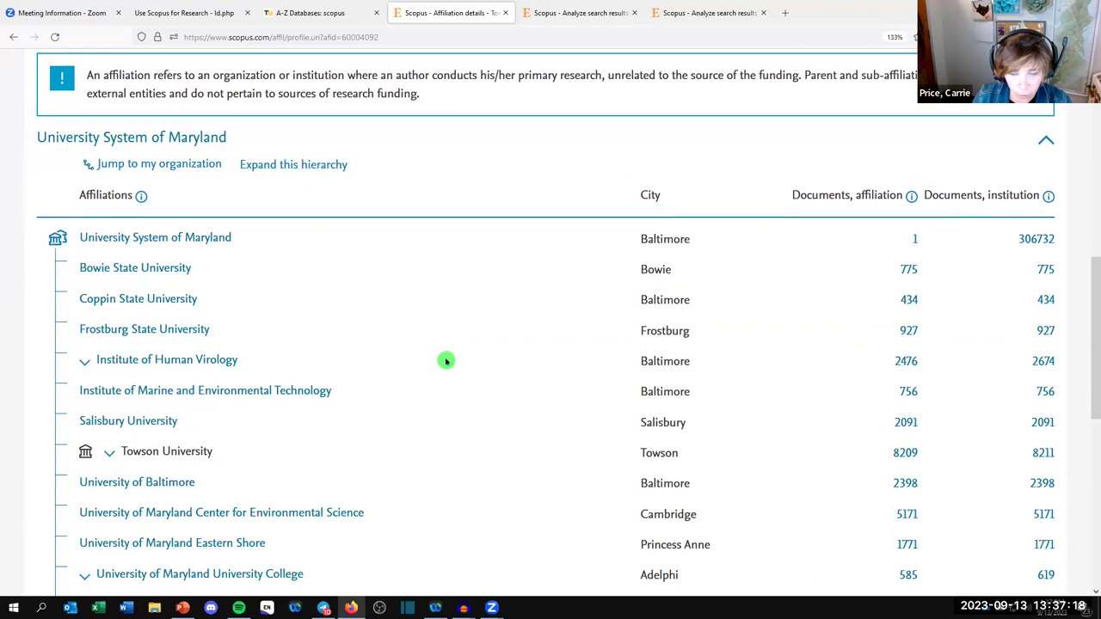
scroll(261, 361, "down", 2)
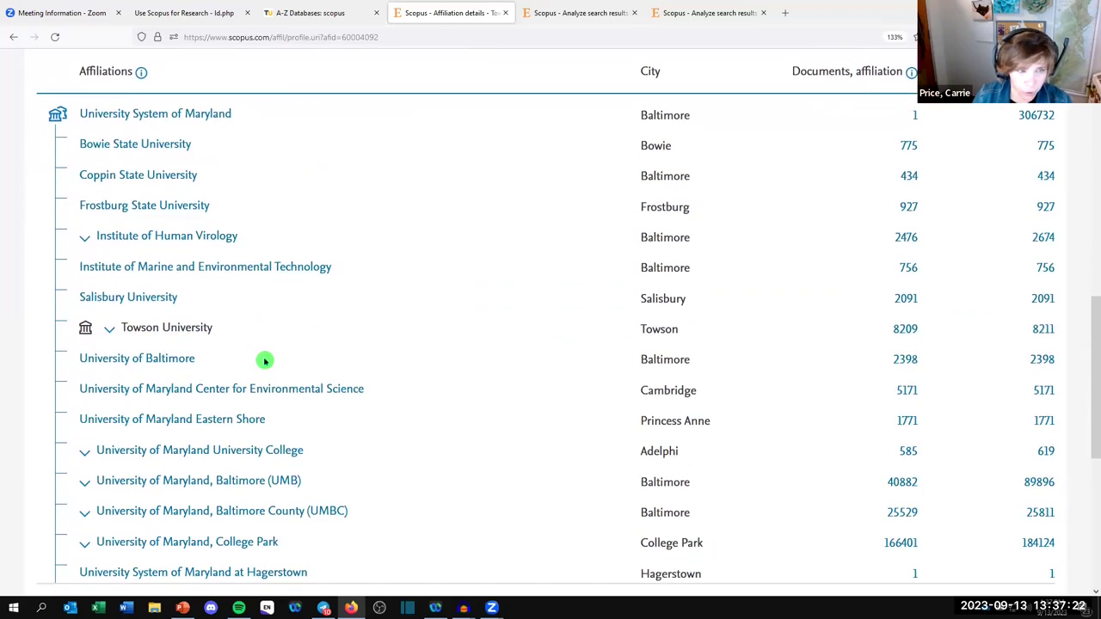
scroll(266, 359, "down", 4)
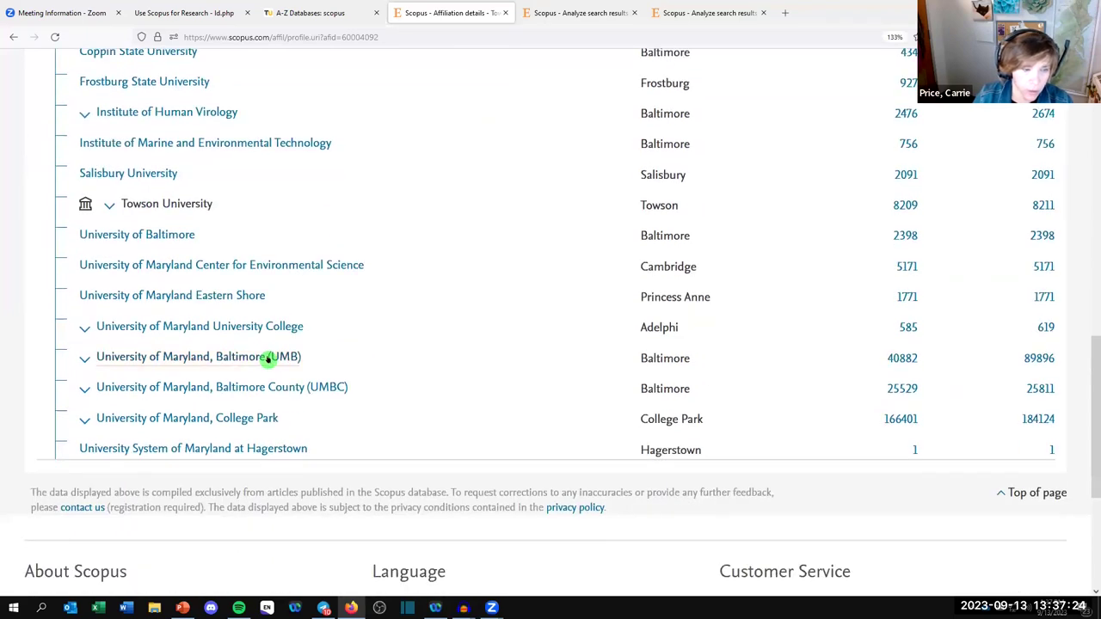
scroll(570, 274, "up", 4)
scroll(570, 273, "up", 4)
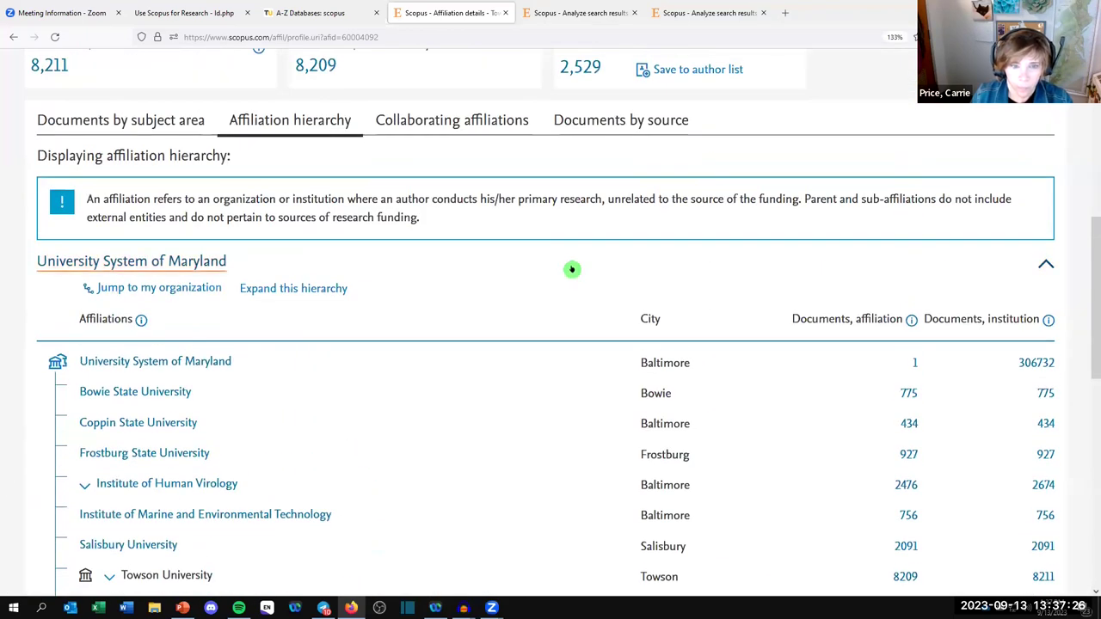
- Show Towson University's collaborating affiliations and review the institutions listed with their document counts
scroll(542, 236, "up", 2)
left_click(456, 248)
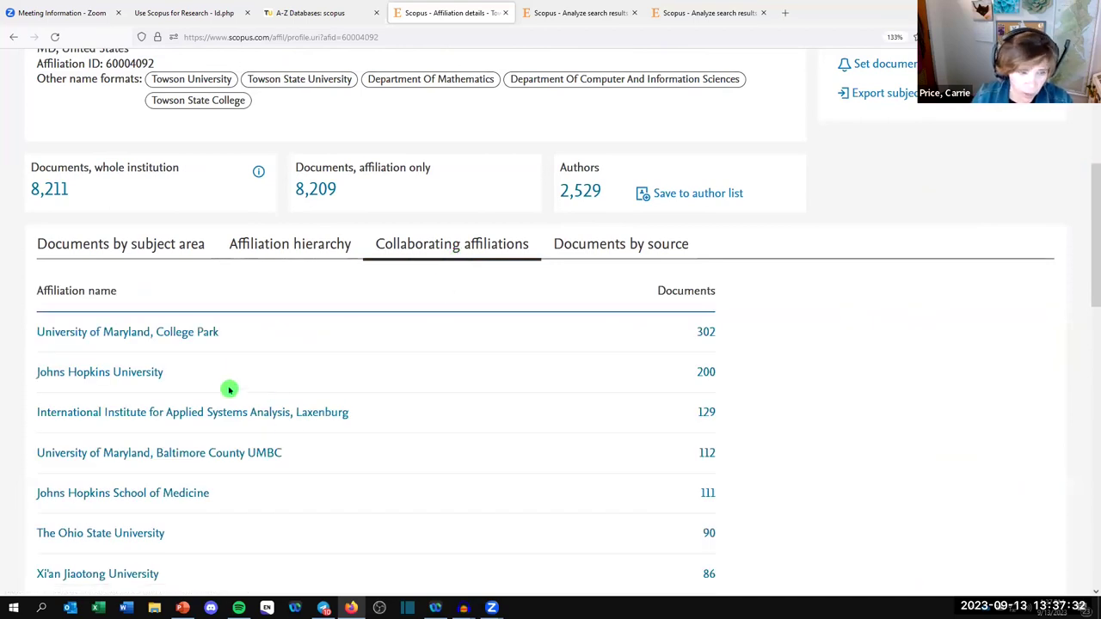
scroll(222, 393, "down", 3)
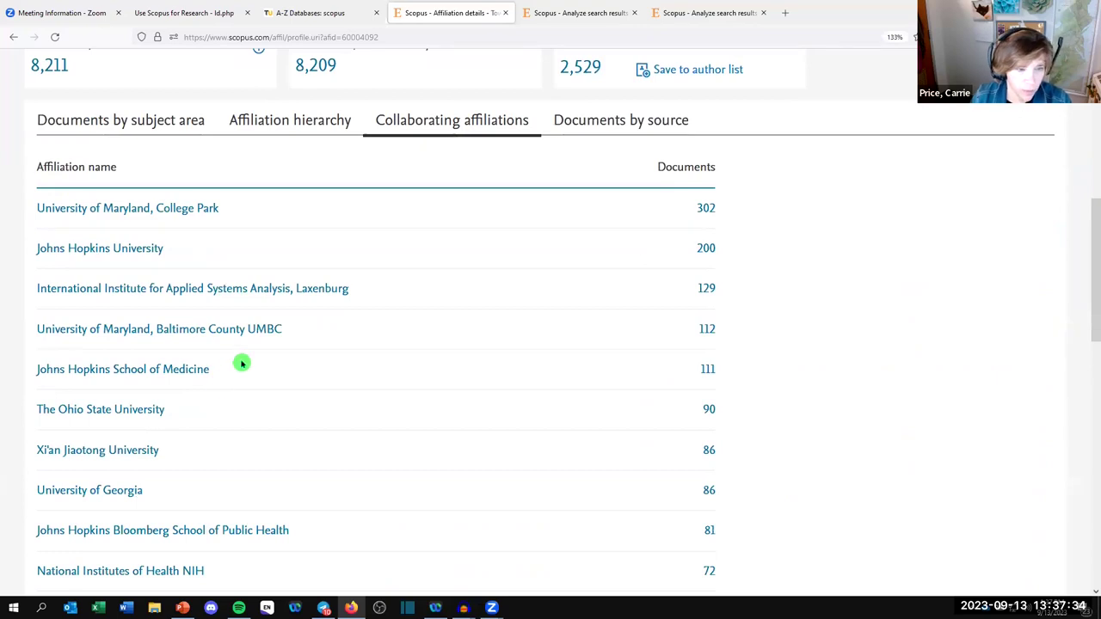
scroll(205, 397, "down", 3)
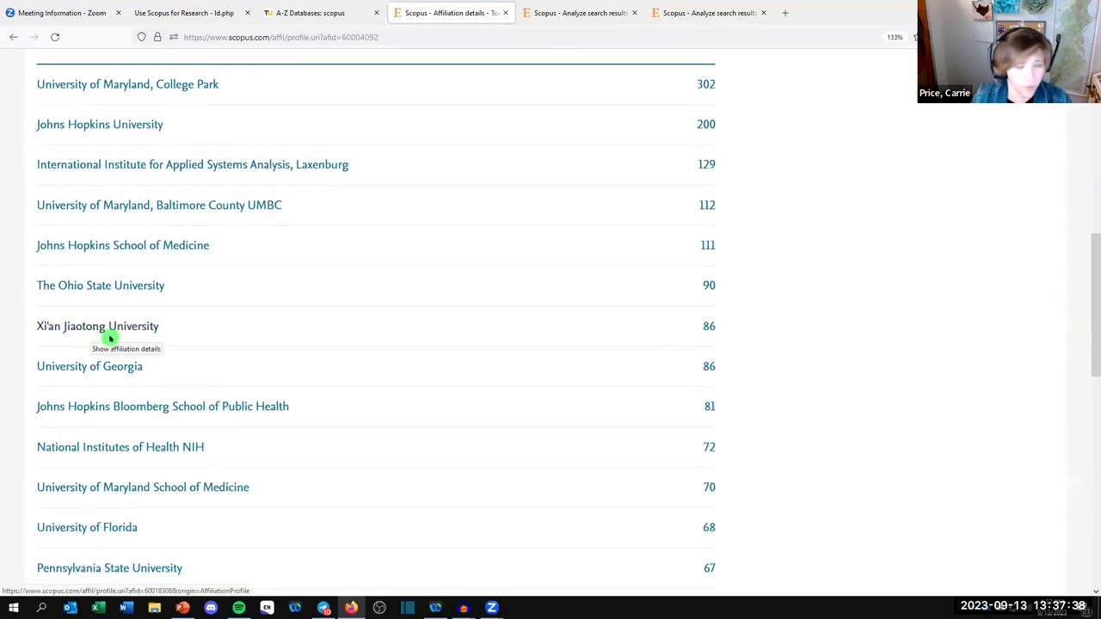
- Show Towson University's documents by source and open the patent results for the affiliation
scroll(356, 307, "up", 9)
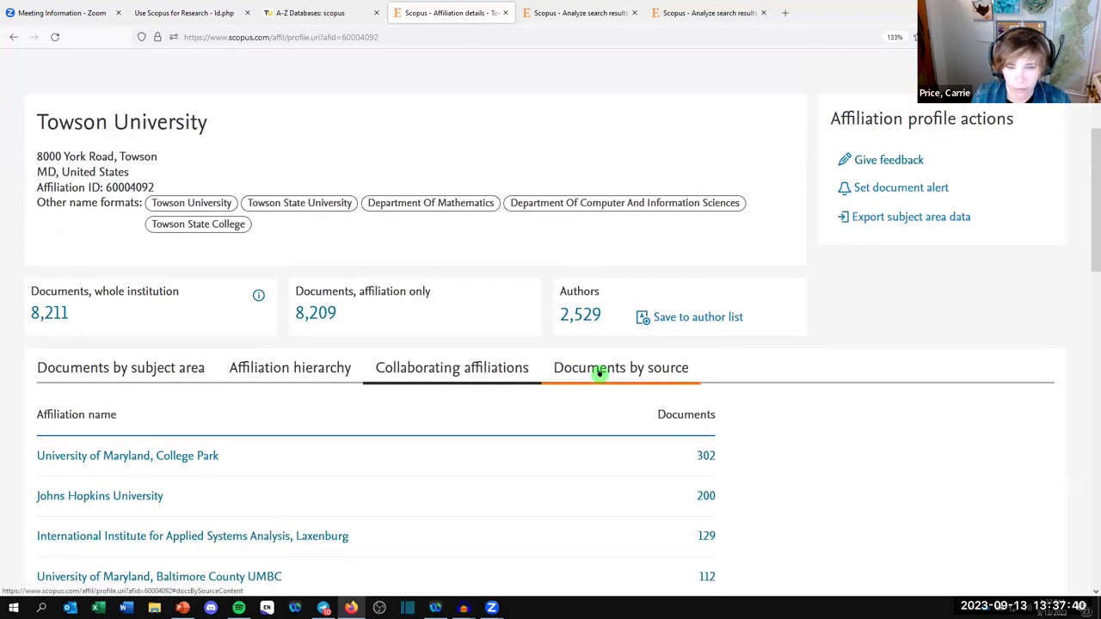
left_click(600, 372)
scroll(477, 351, "down", 3)
scroll(448, 351, "down", 3)
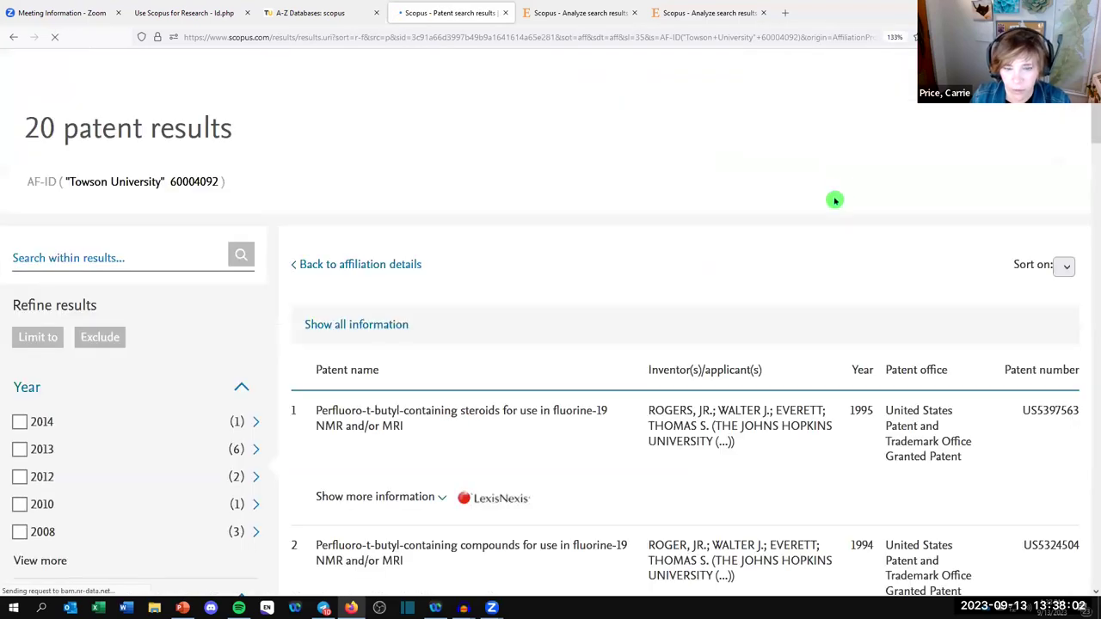
- Review the patent results for Towson University and go back to its affiliation details
scroll(711, 439, "down", 1)
scroll(710, 439, "down", 1)
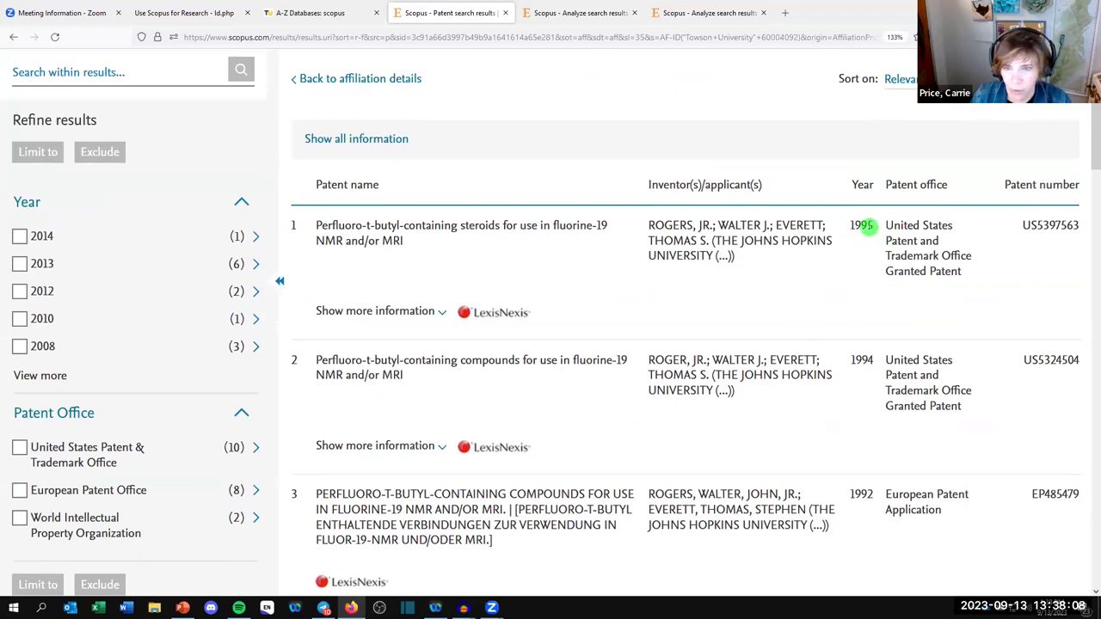
left_click(14, 37)
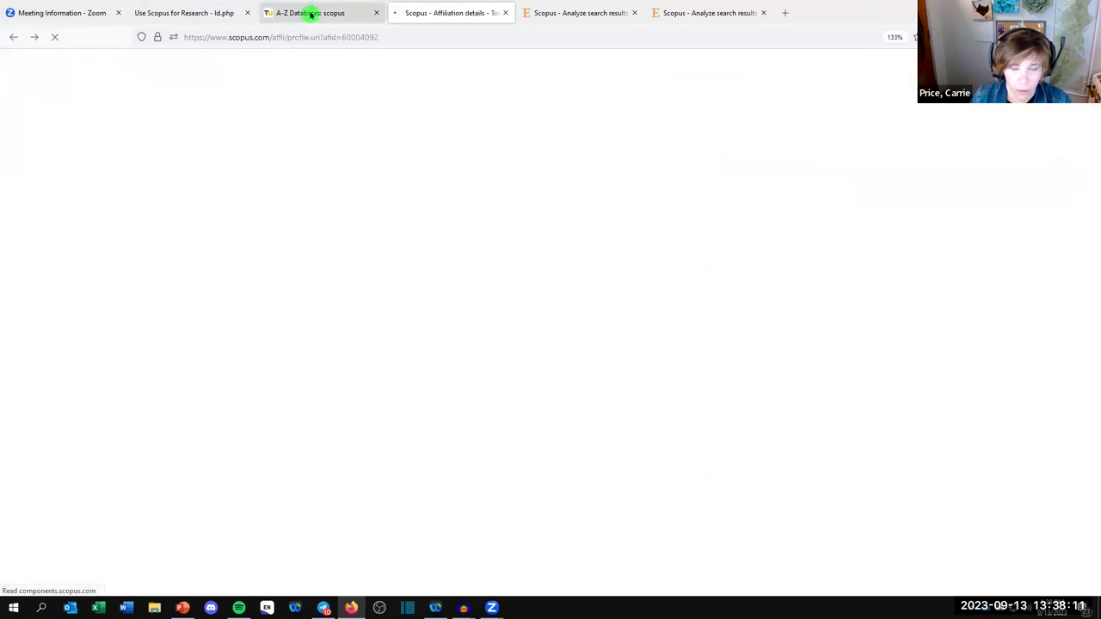
- Switch to the Use Scopus for Research slides and show the closing Questions page
left_click(308, 12)
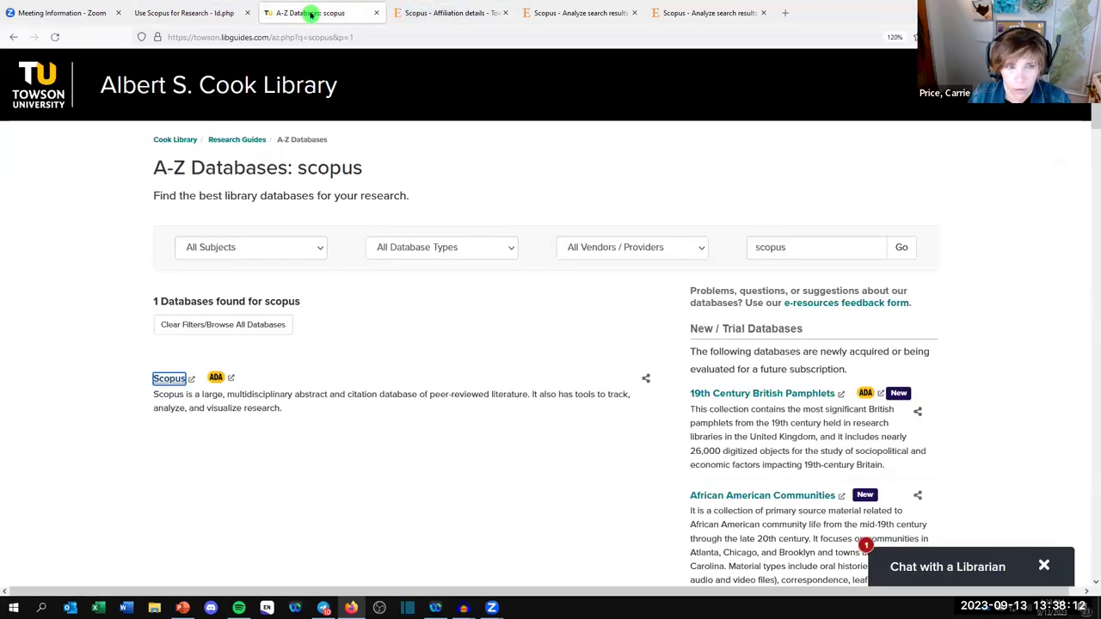
left_click(164, 13)
scroll(377, 344, "down", 6)
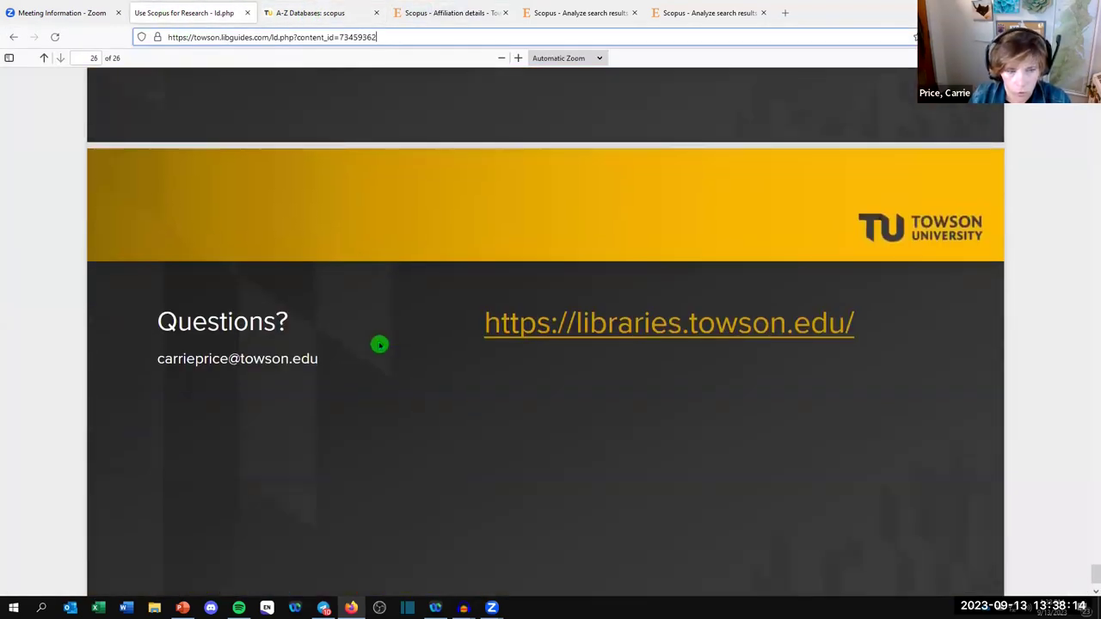
scroll(379, 344, "down", 1)
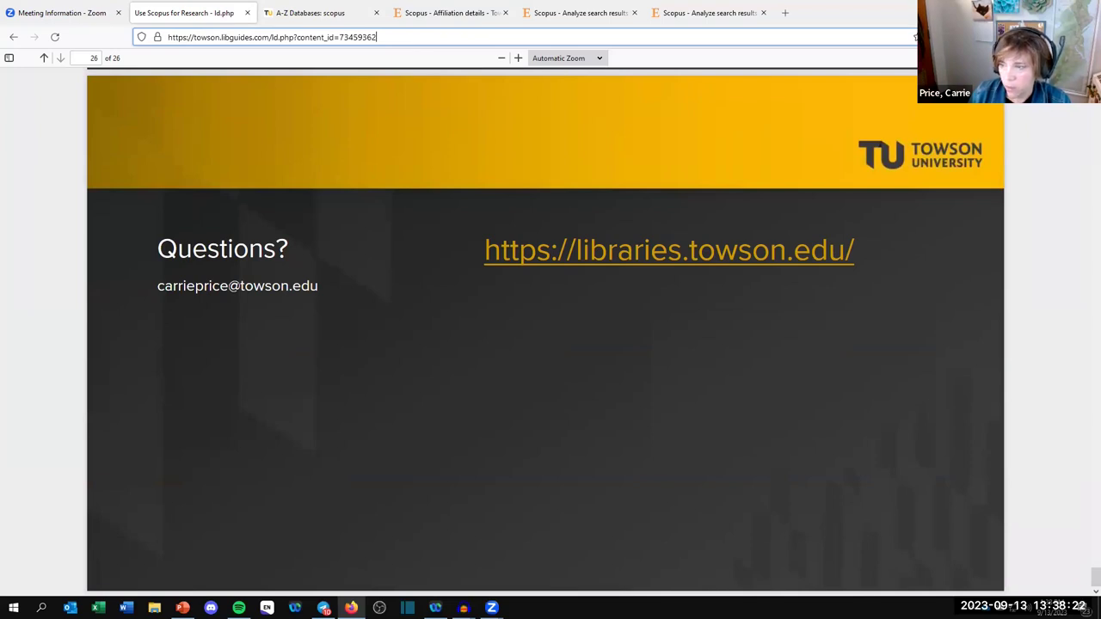
- Open the Albert S. Cook Library home page from the A-Z Databases page and choose the off-campus sign-in
left_click(358, 10)
left_click(298, 94)
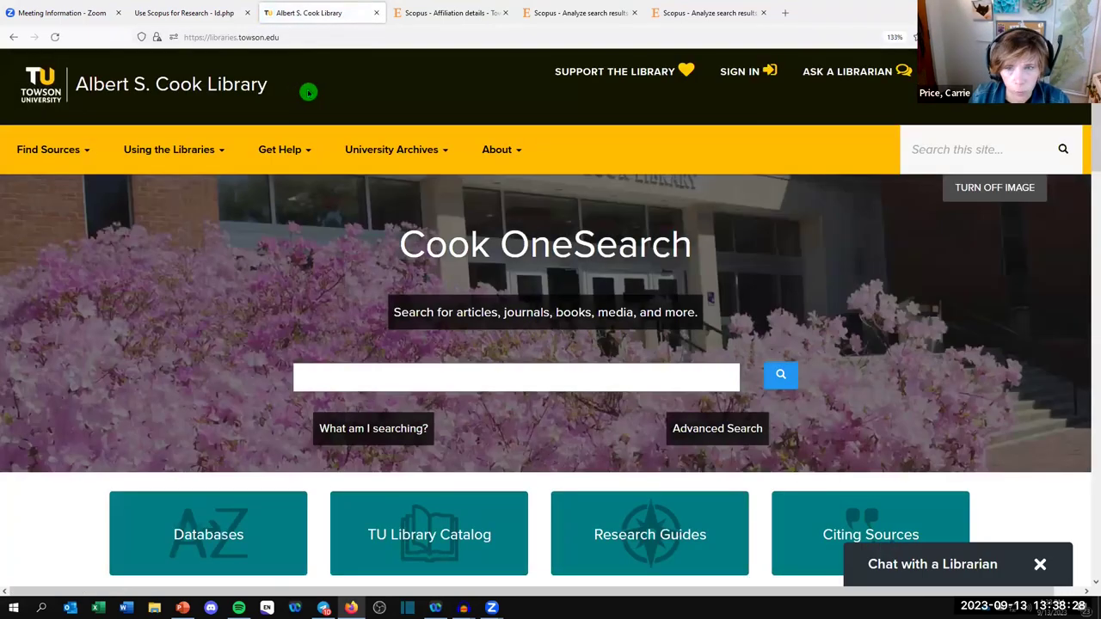
left_click(745, 76)
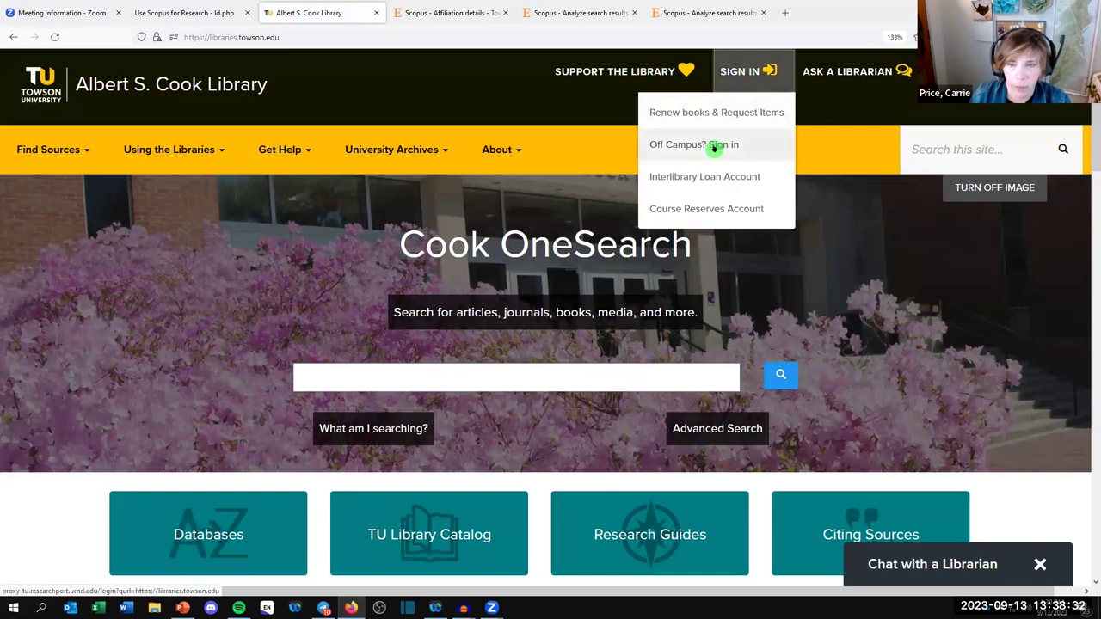
left_click(714, 146)
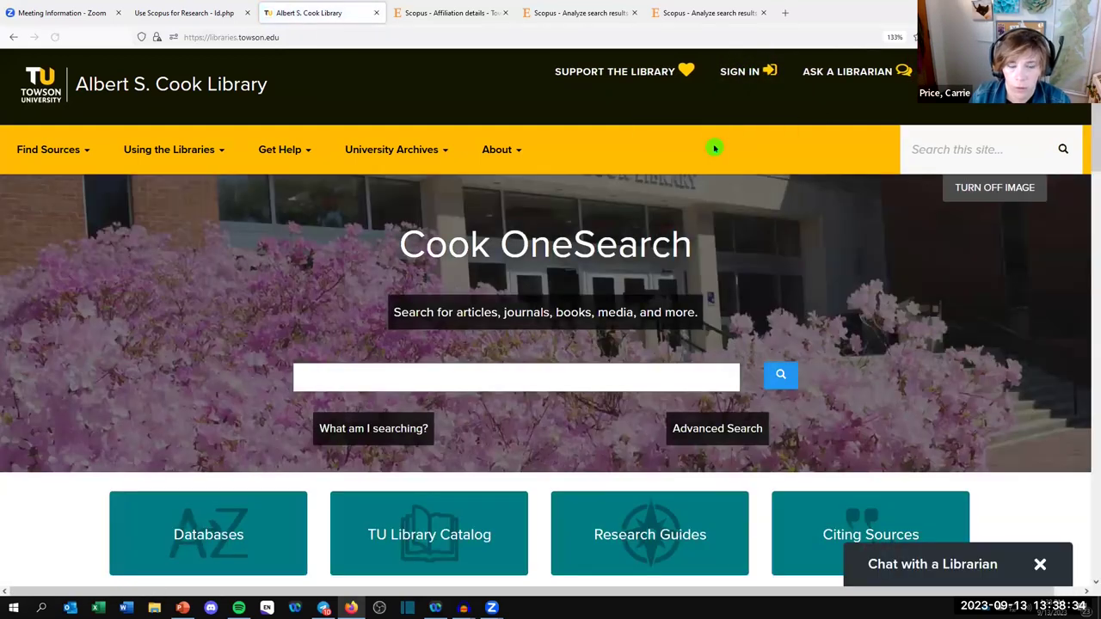
- Open Towson University's Chemical Engineering documents from the Scopus affiliation details and look up full-text access for the first article with find it
left_click(441, 14)
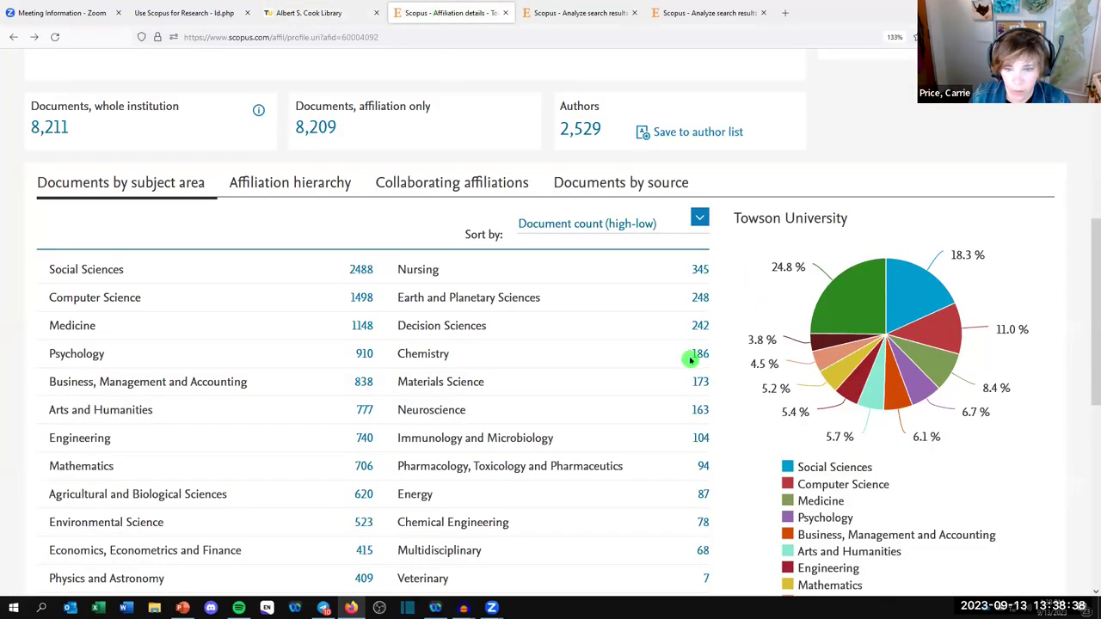
left_click(703, 523)
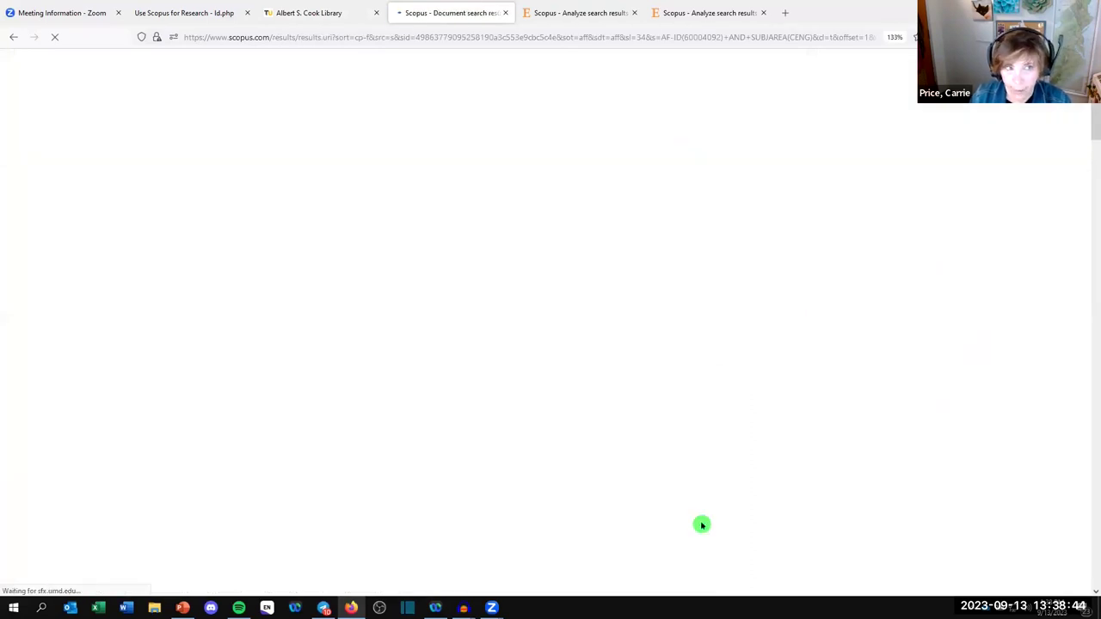
scroll(696, 467, "down", 3)
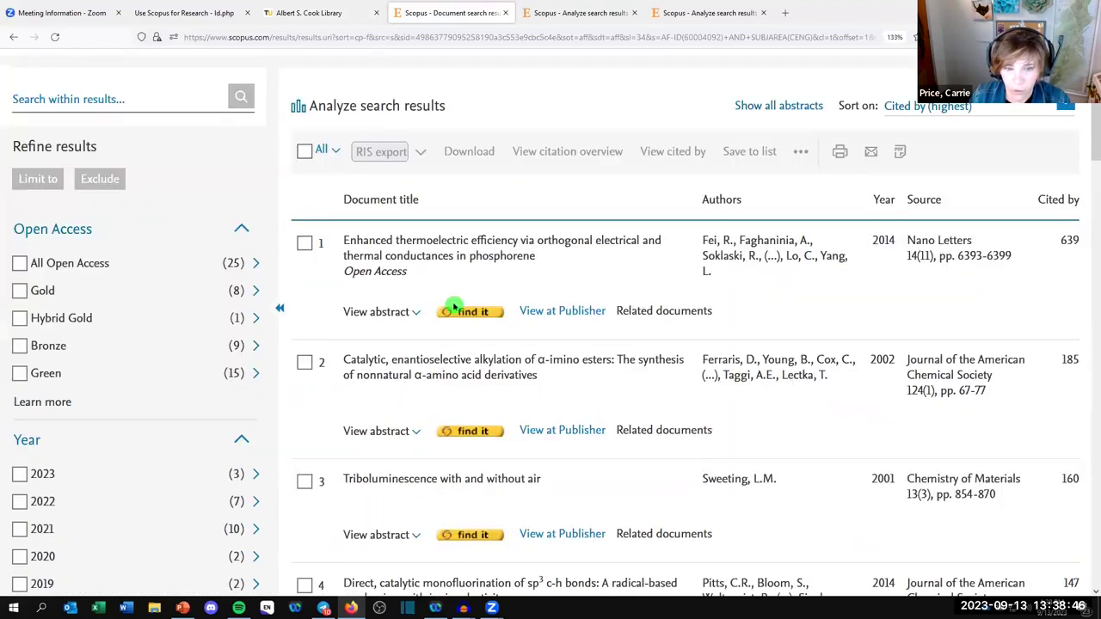
left_click(457, 315)
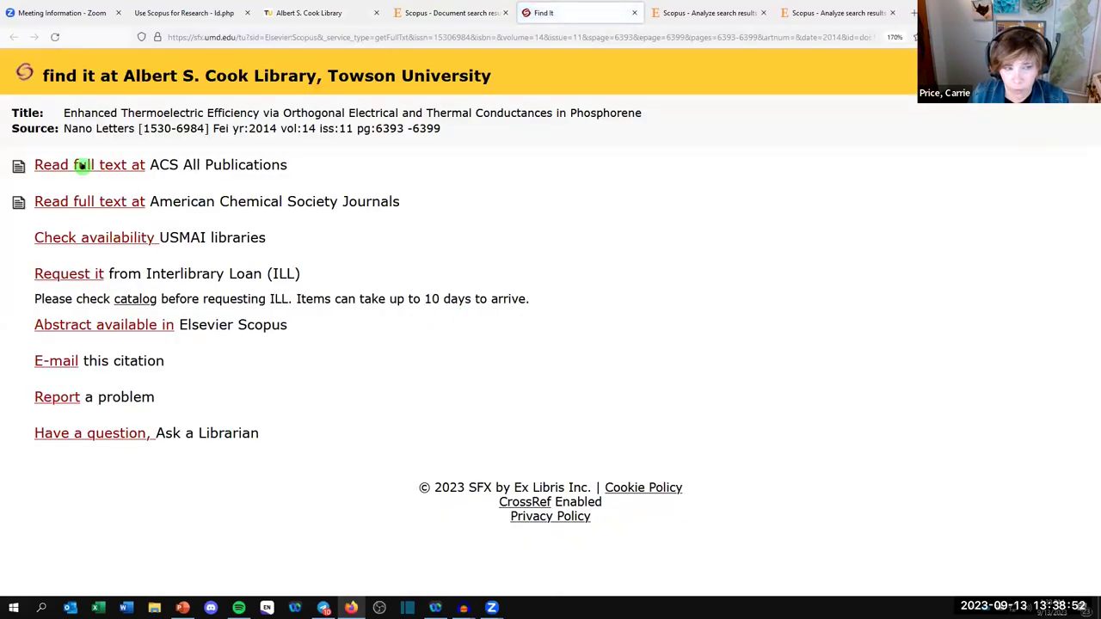
- Open the Interlibrary Loan request for the phosphorene article and review the prefilled Article Request form down to its submission section
left_click(61, 276)
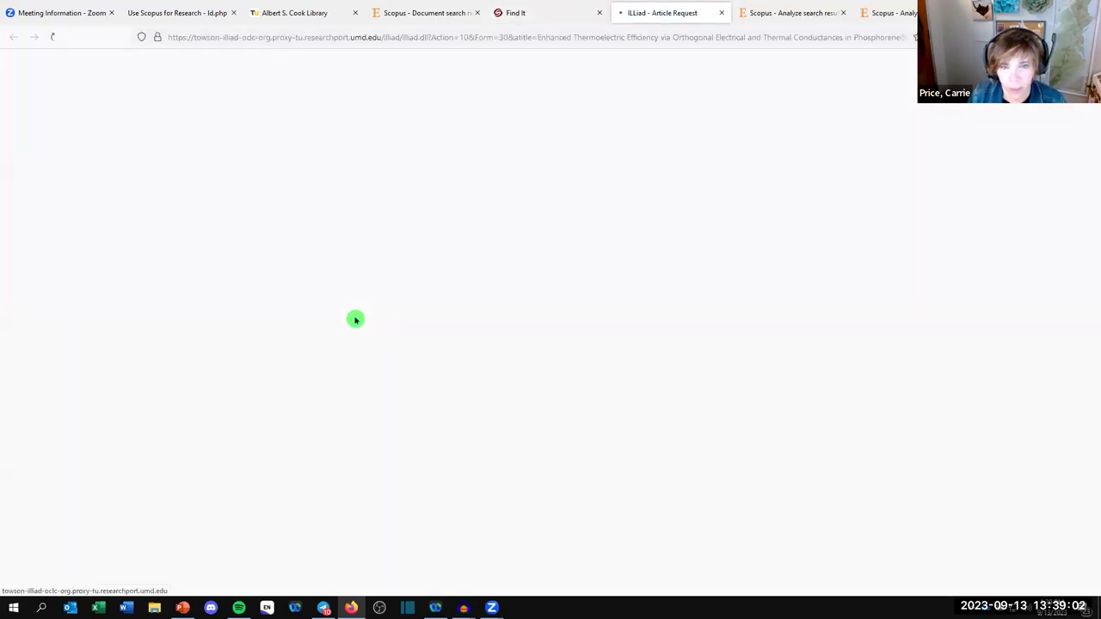
scroll(394, 320, "down", 5)
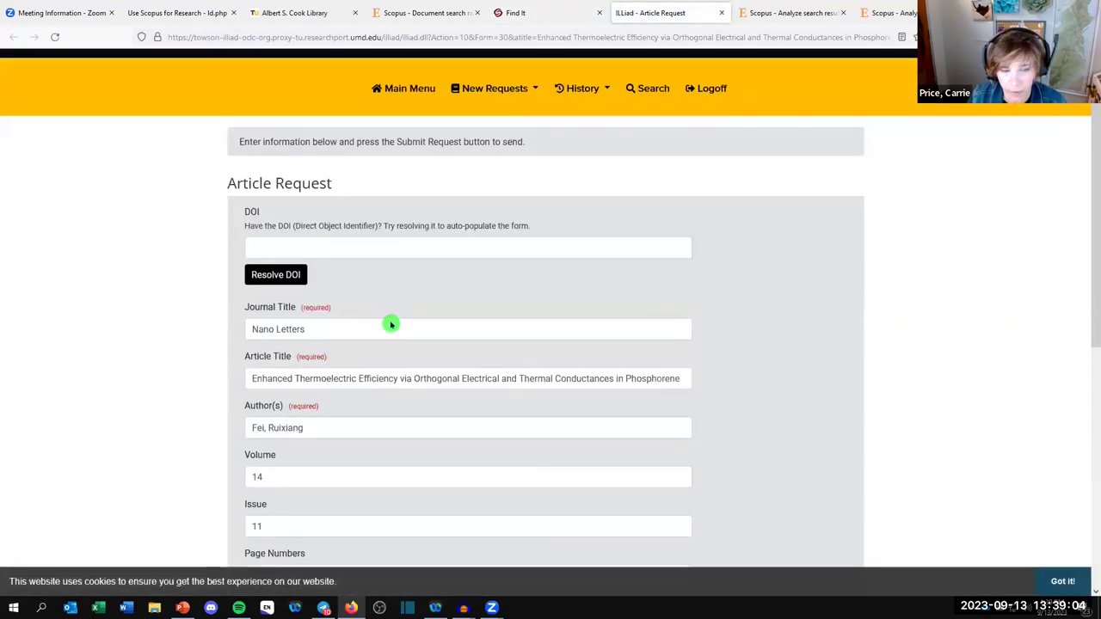
scroll(391, 324, "down", 1)
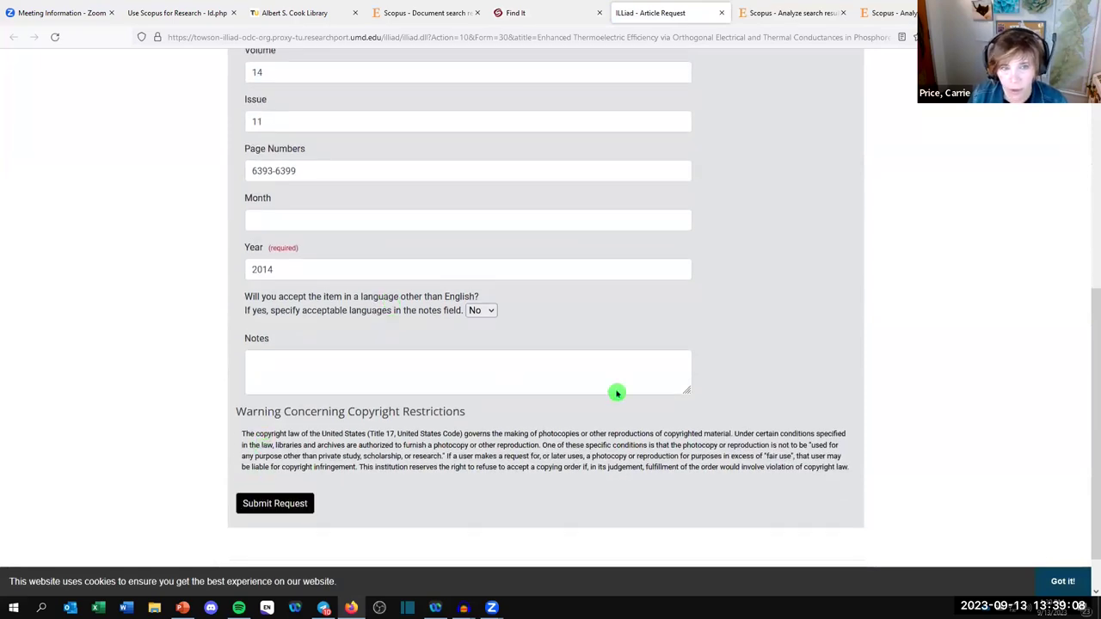
scroll(617, 390, "up", 6)
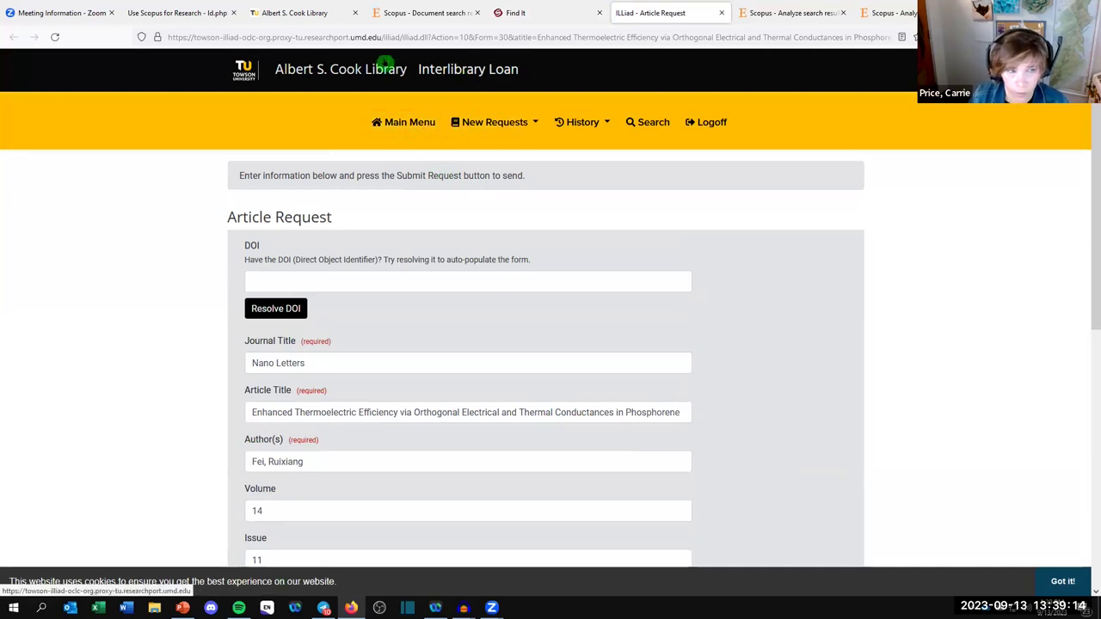
- Switch back to the Albert S. Cook Library home page, and return to the closing Questions slide of Use Scopus for Research
left_click(325, 17)
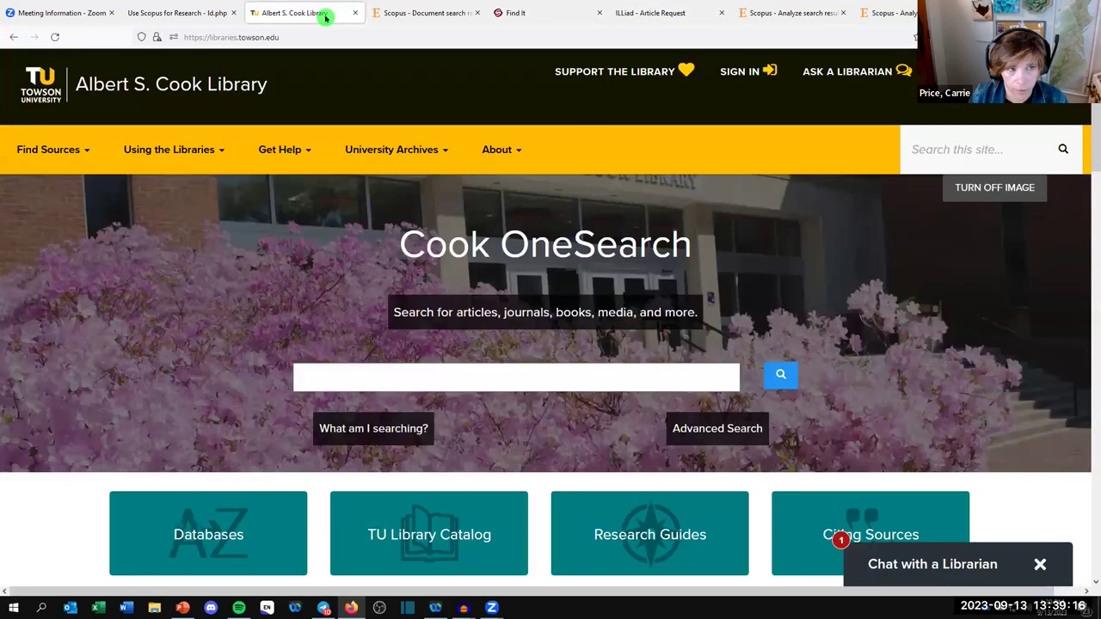
left_click(207, 15)
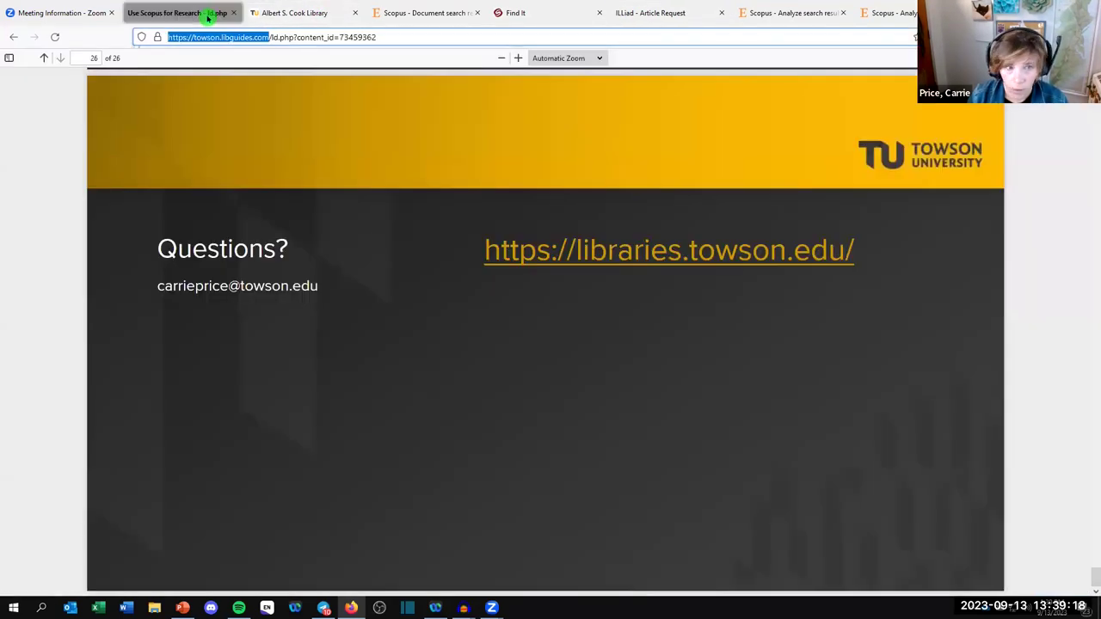